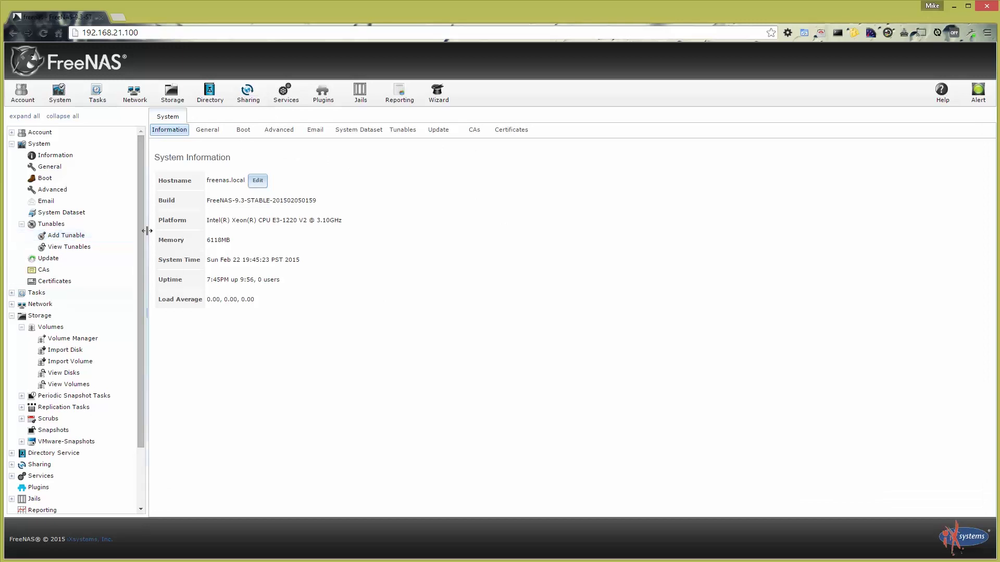
- Resize the navigation pane and reload the FreeNAS page at 192.168.21.100
drag(146, 232, 130, 232)
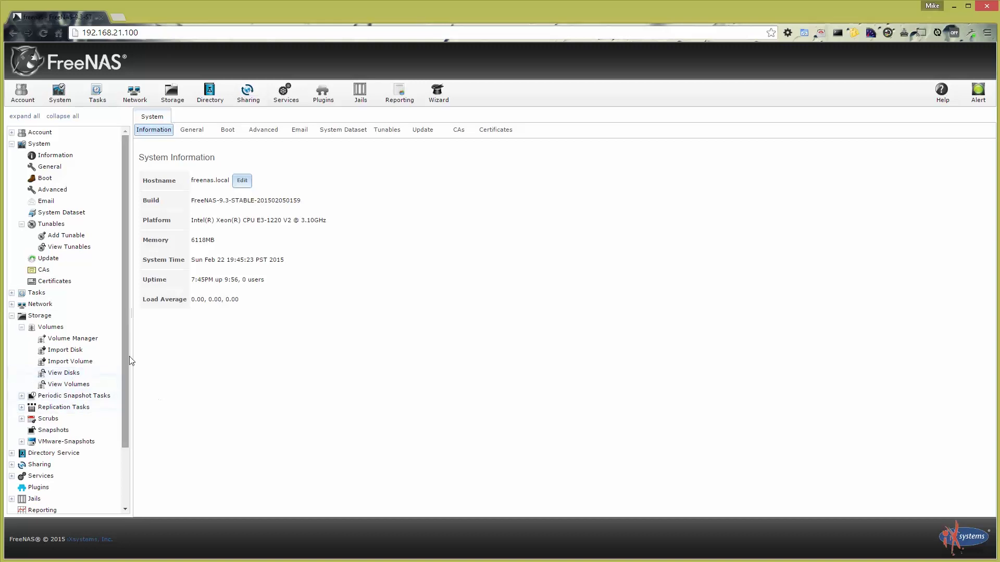
drag(130, 357, 136, 358)
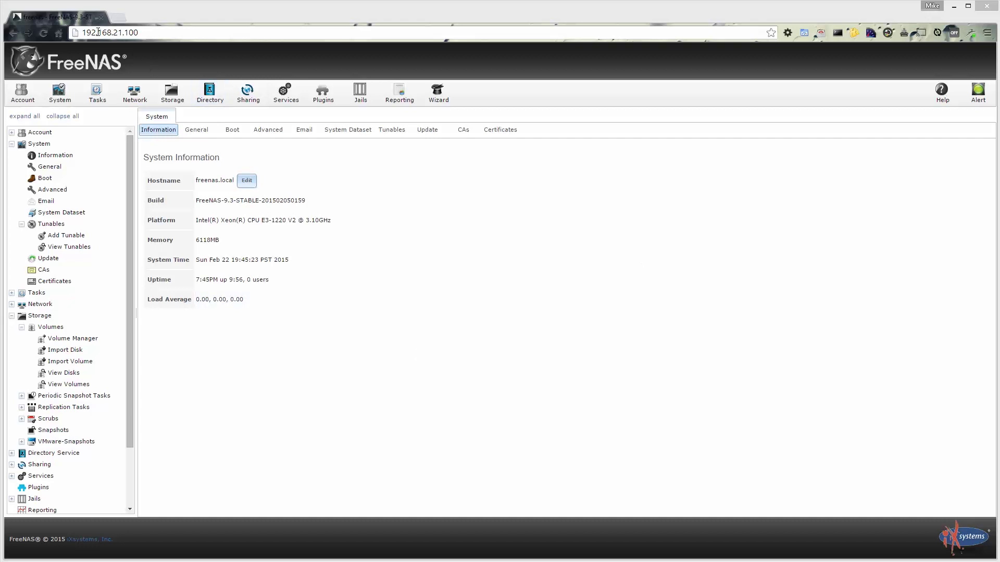
click(162, 35)
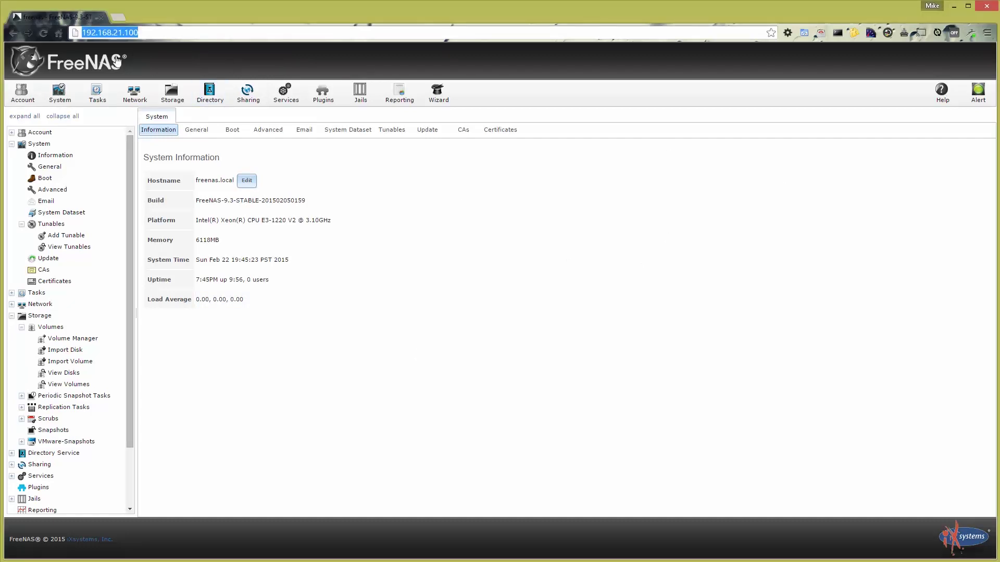
text(192.168.21.100)
key(Return)
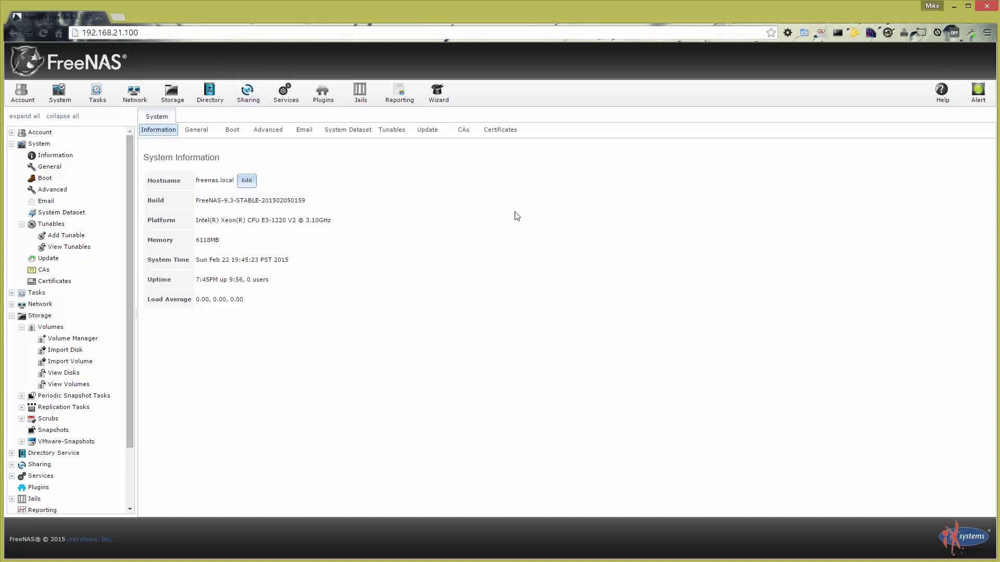
- Launch the setup wizard, step past the locale page, then quit it
click(449, 98)
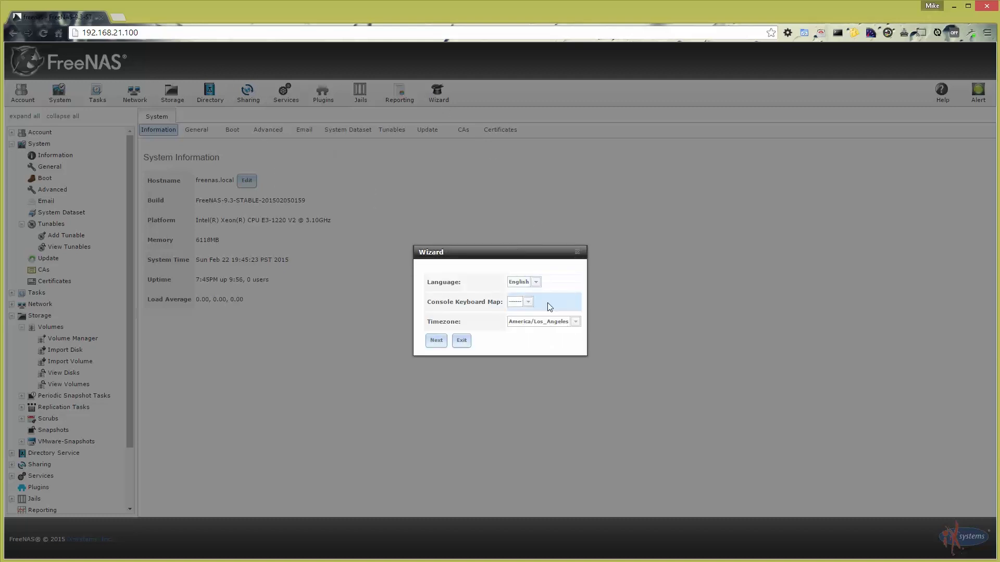
drag(475, 252, 249, 177)
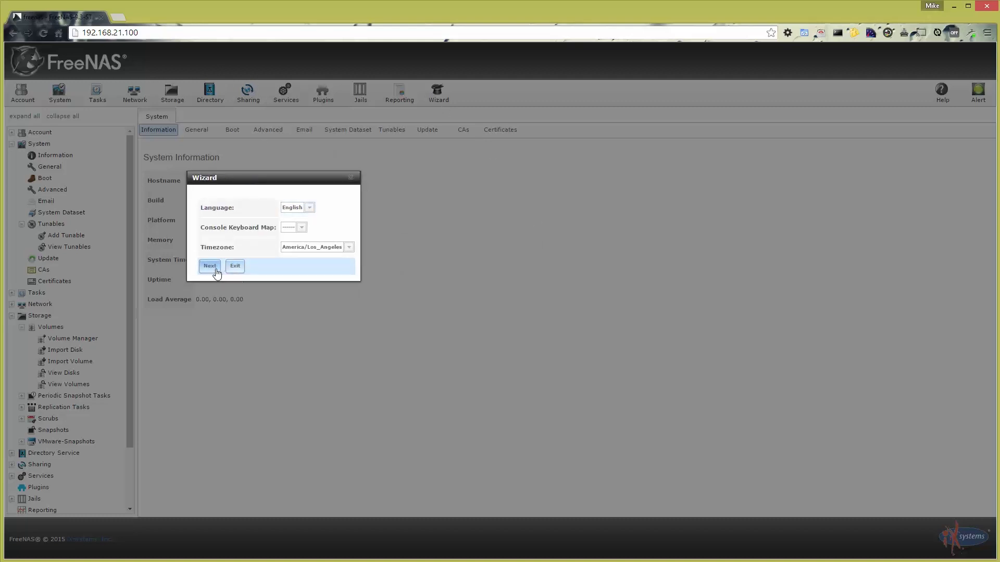
click(211, 266)
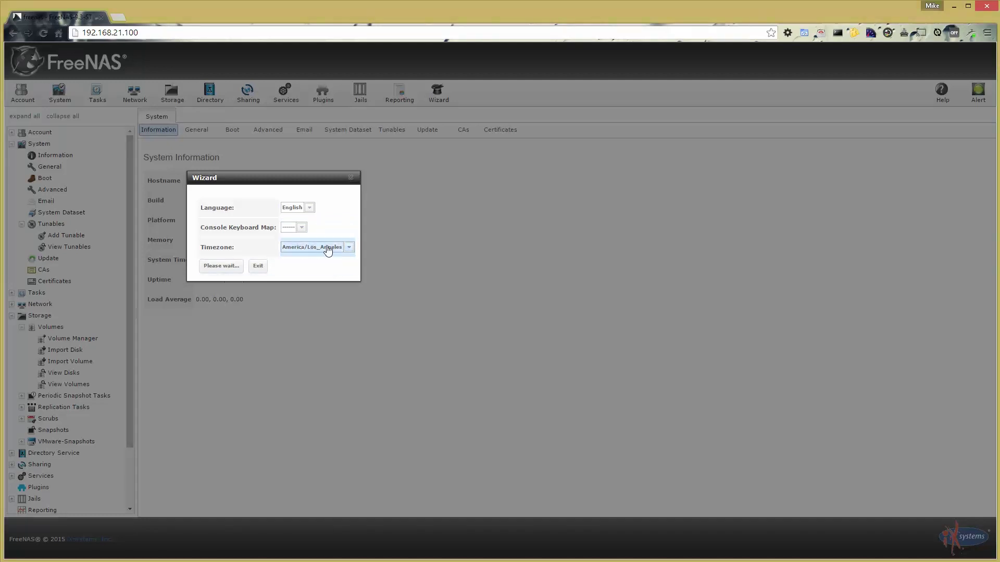
drag(307, 180, 264, 151)
click(220, 198)
- Relaunch the wizard with timezone America/Phoenix and continue to the volume step
click(425, 94)
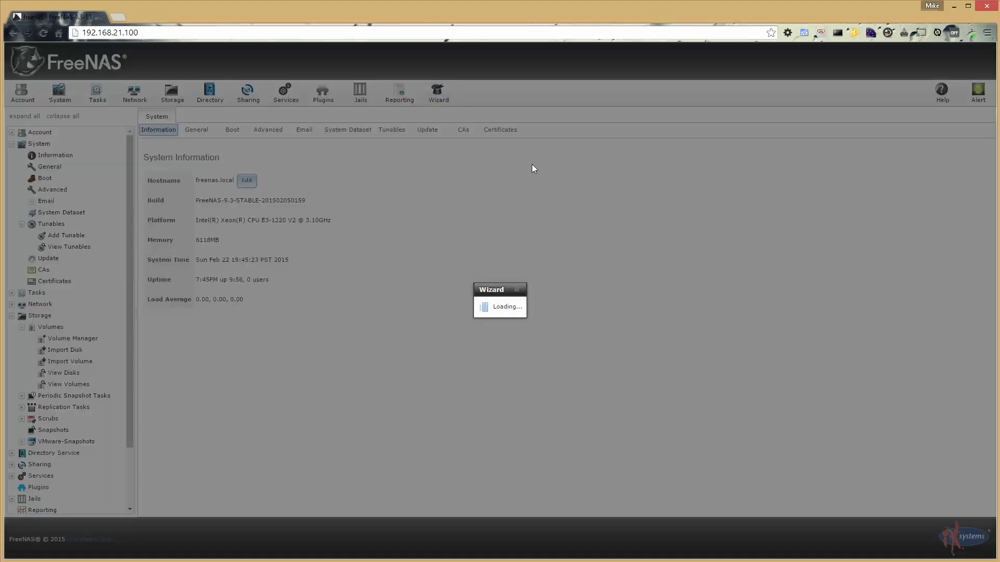
click(575, 322)
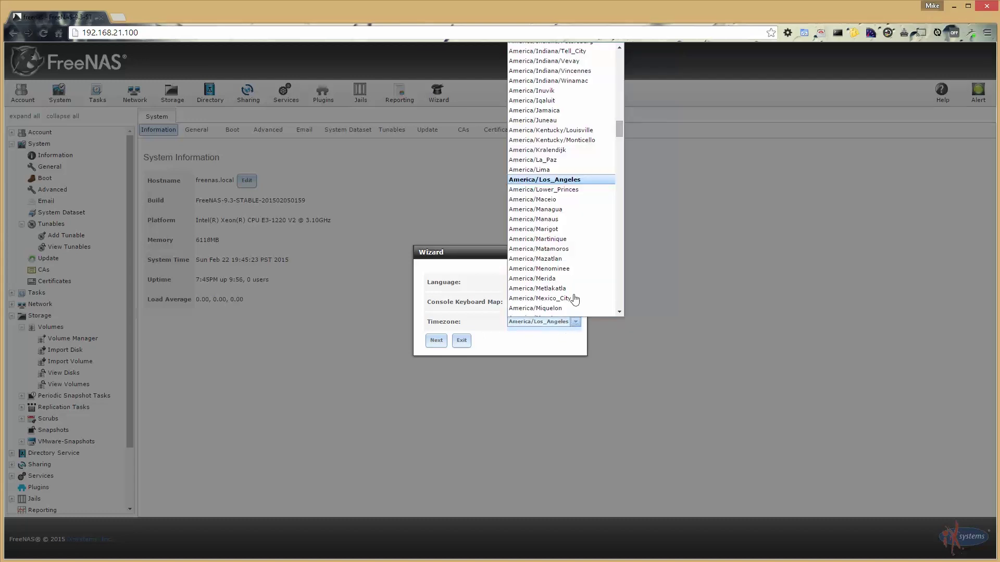
drag(619, 136, 621, 155)
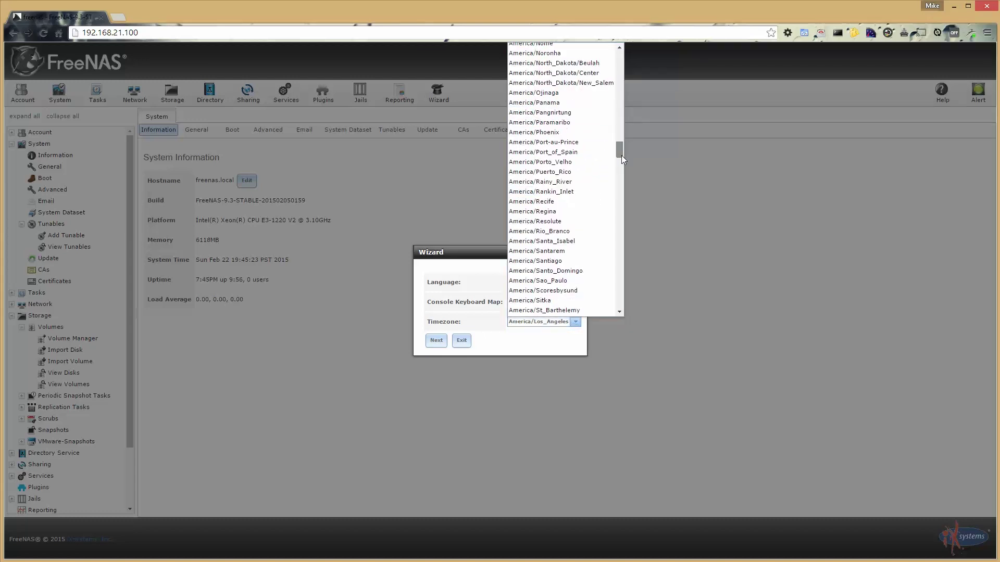
click(534, 132)
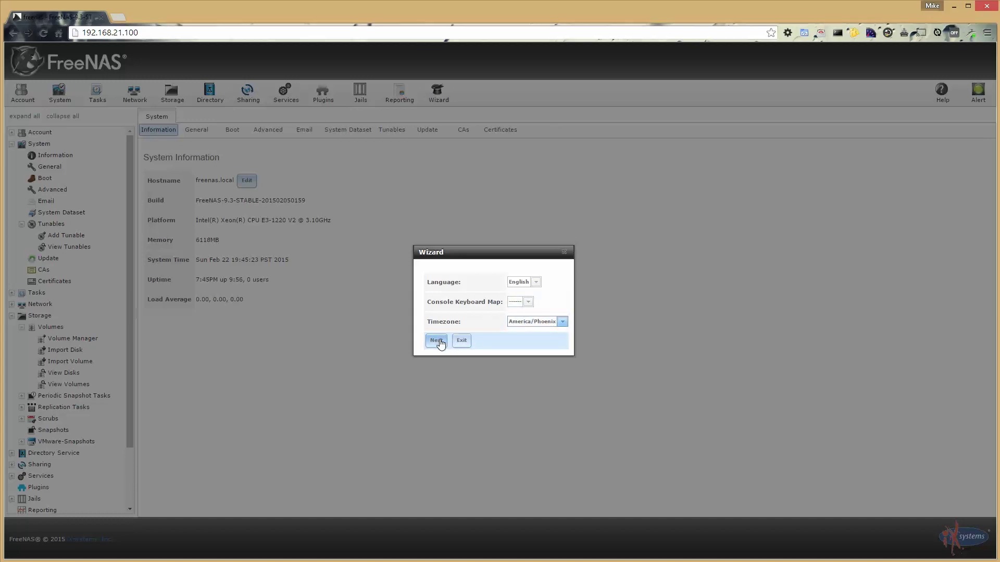
click(439, 342)
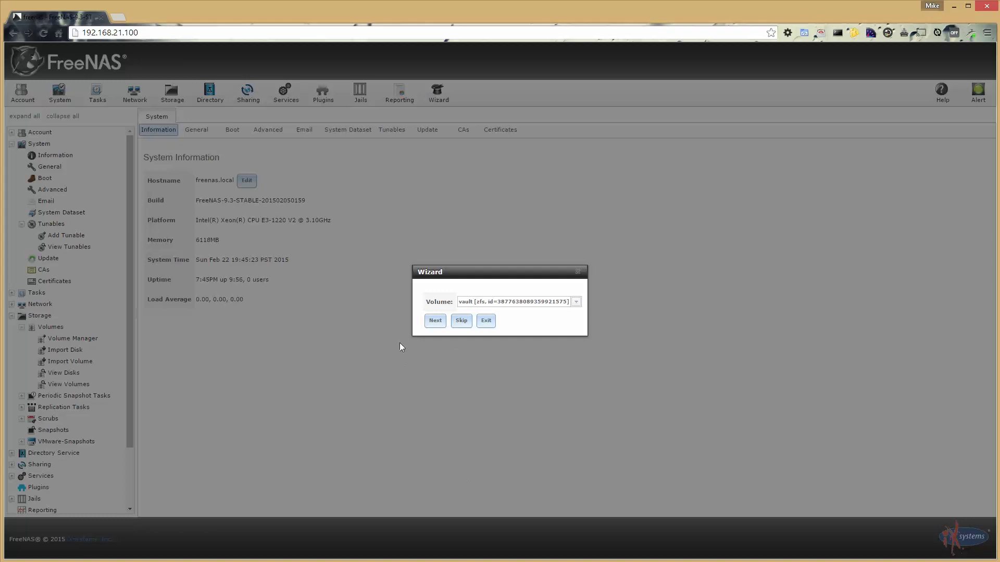
- Keep vault as the wizard's volume and advance to the directory service step
click(576, 302)
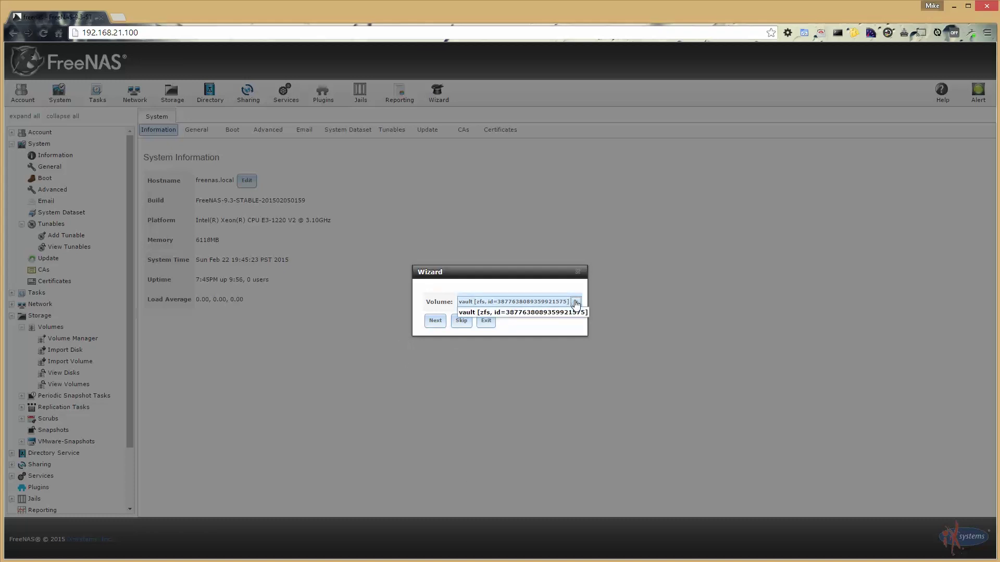
click(511, 313)
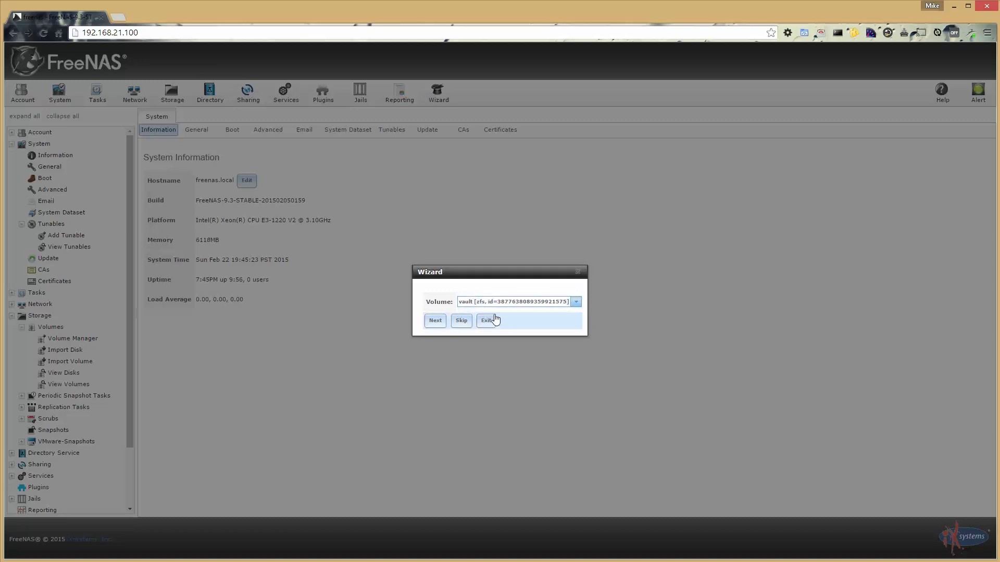
click(440, 322)
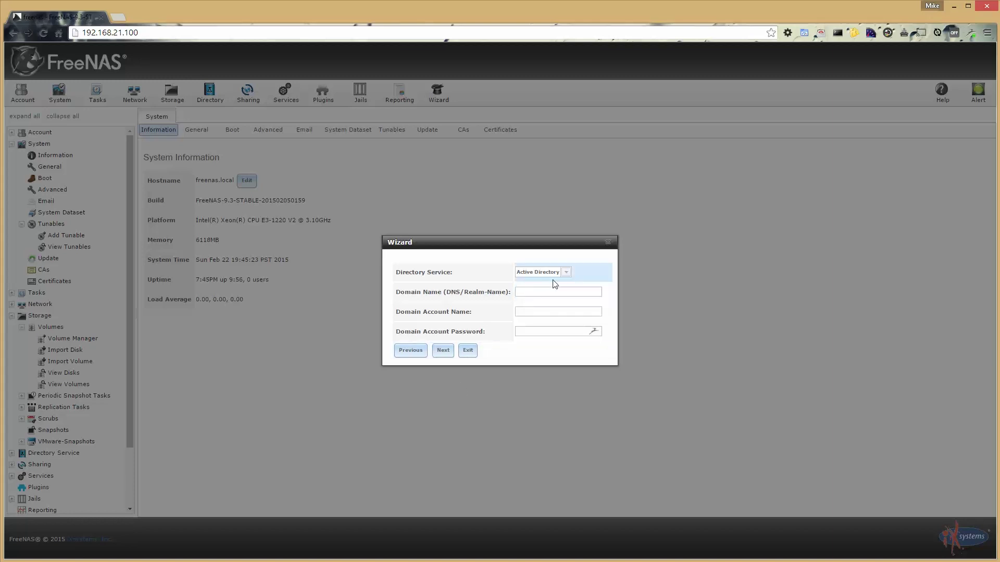
- Enter domain relative.media, account administrator and its password, then dismiss the save-password prompt
click(522, 292)
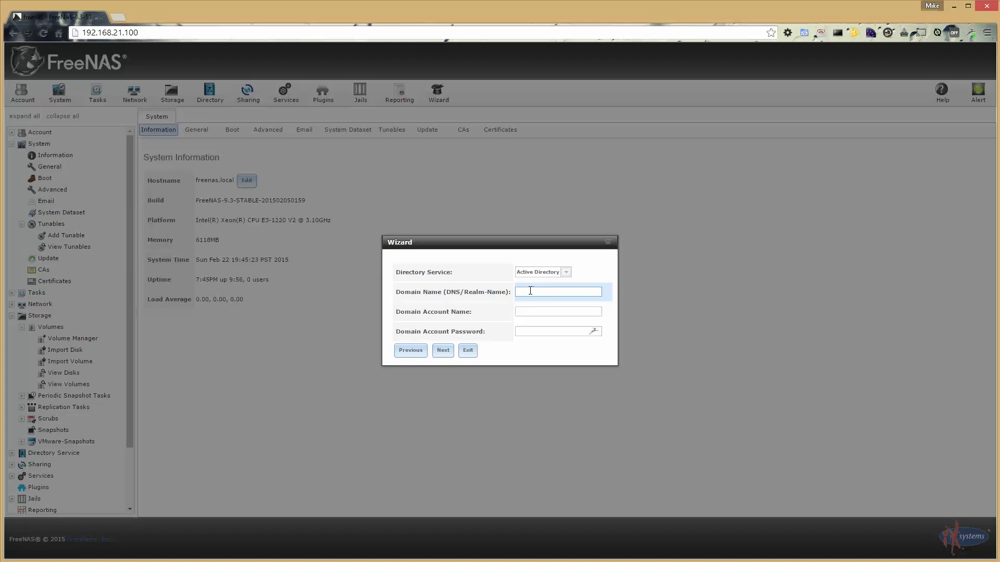
text(relative.media)
key(Tab)
text(admin)
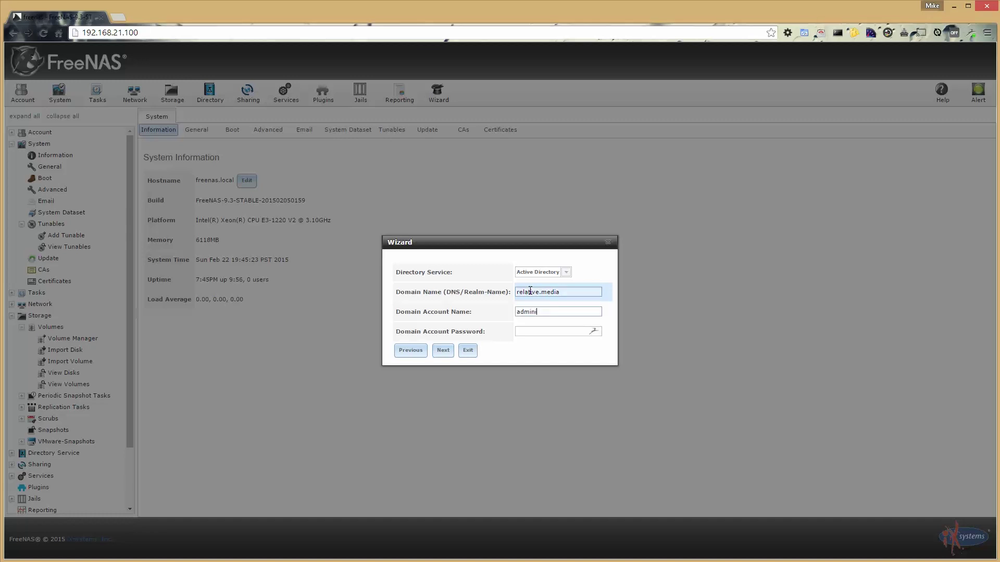
text(istraotor)
key(Tab)
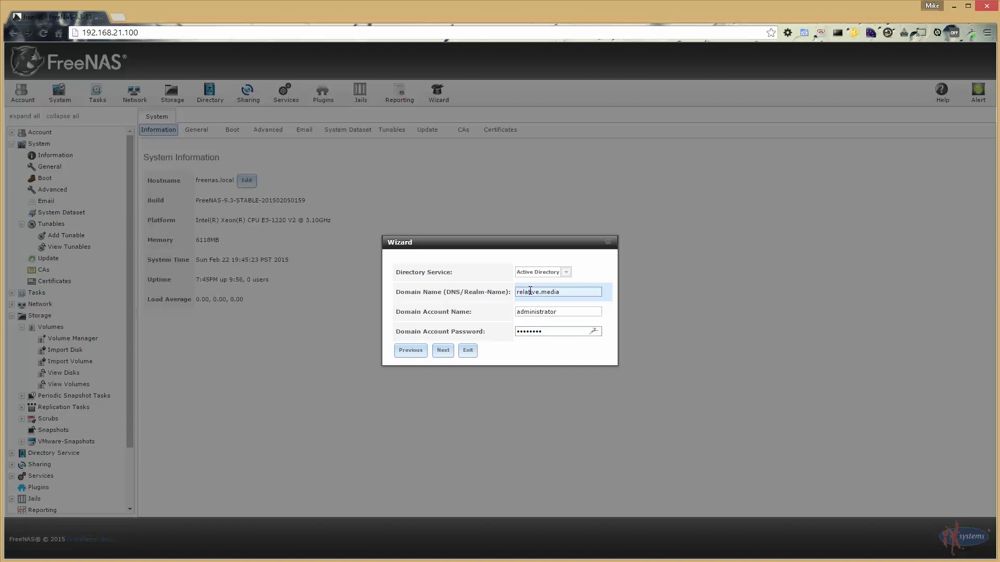
click(540, 315)
double_click(540, 314)
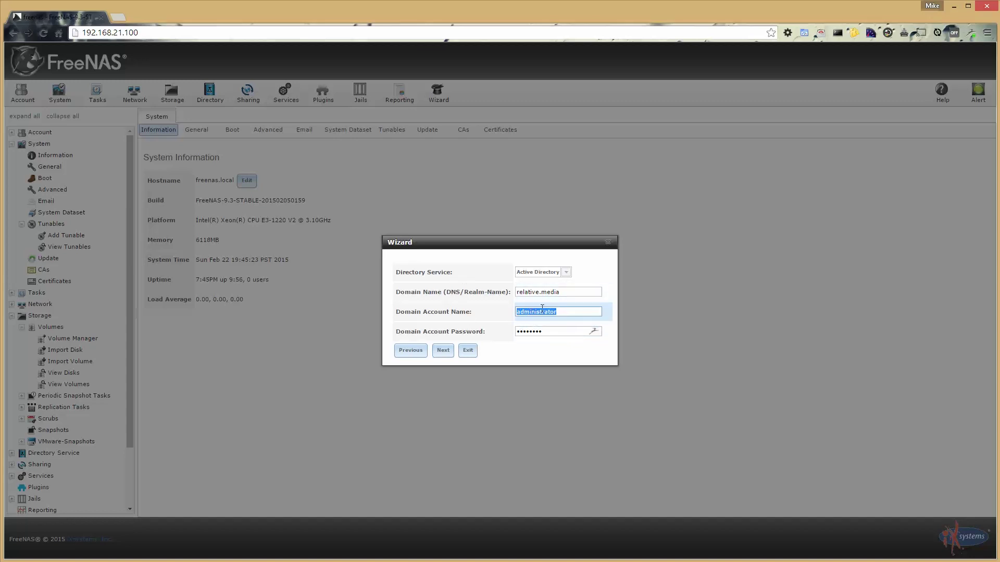
click(443, 350)
click(518, 394)
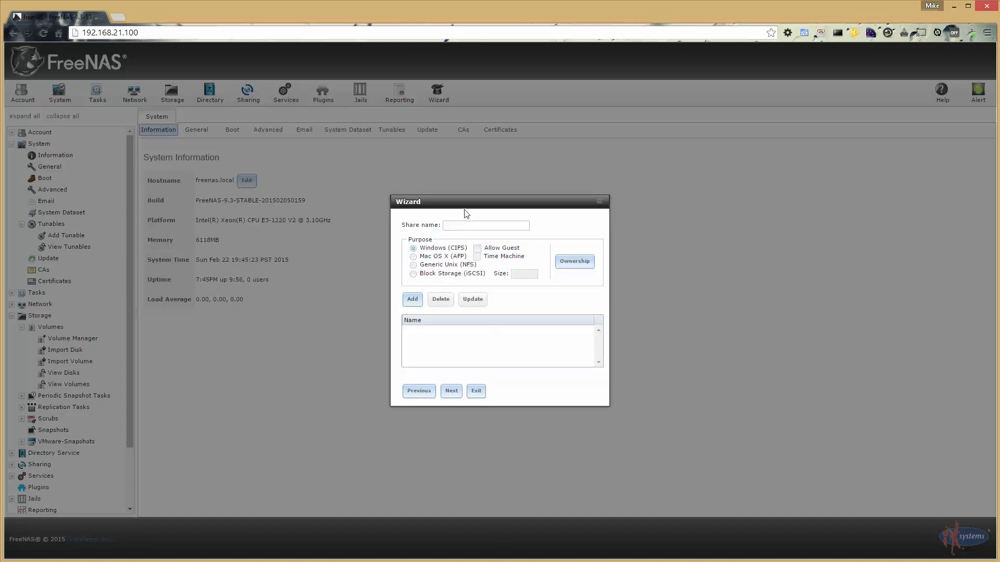
- Skip share creation, enable Console messages in the email step, and finish the wizard
drag(463, 202, 387, 206)
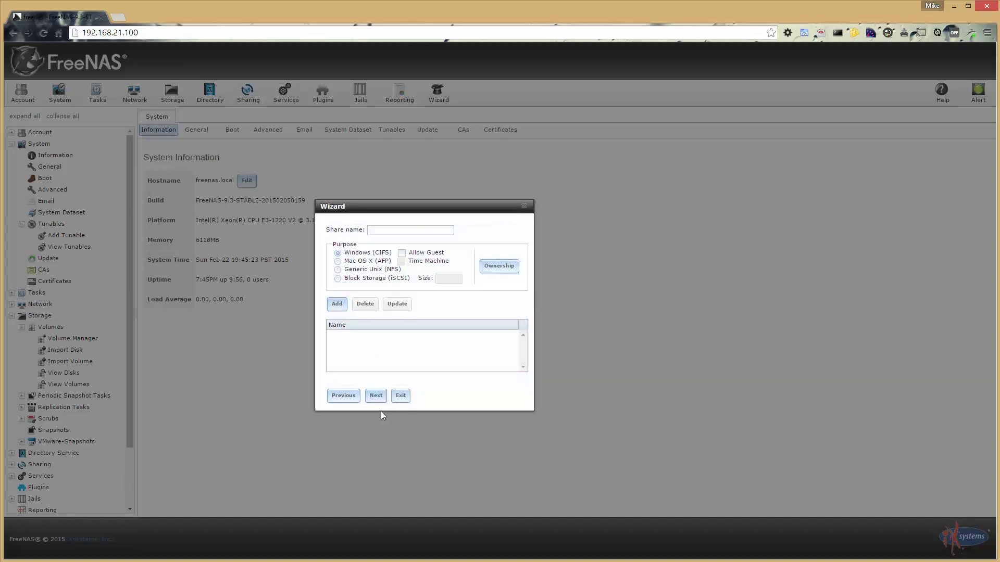
click(376, 396)
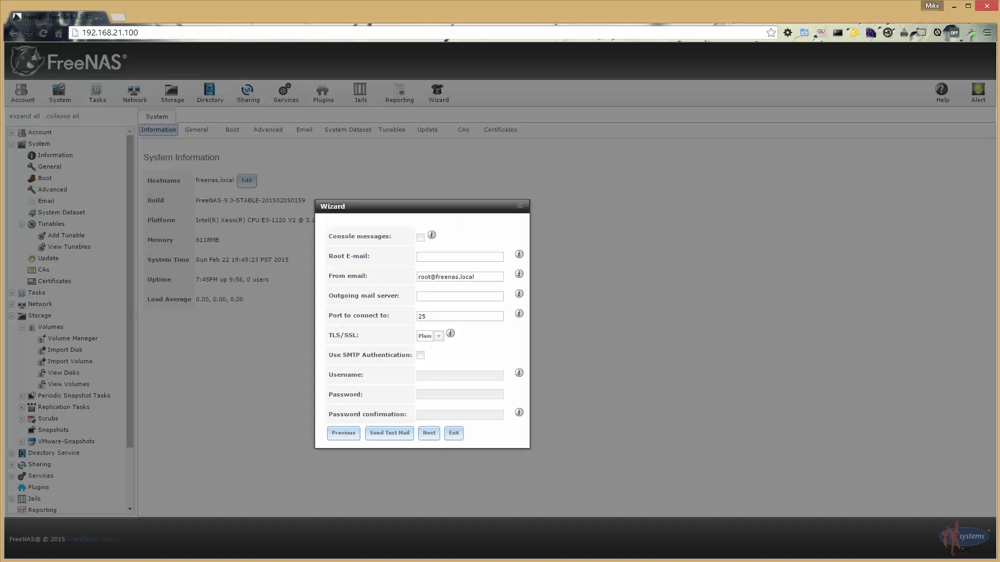
click(461, 277)
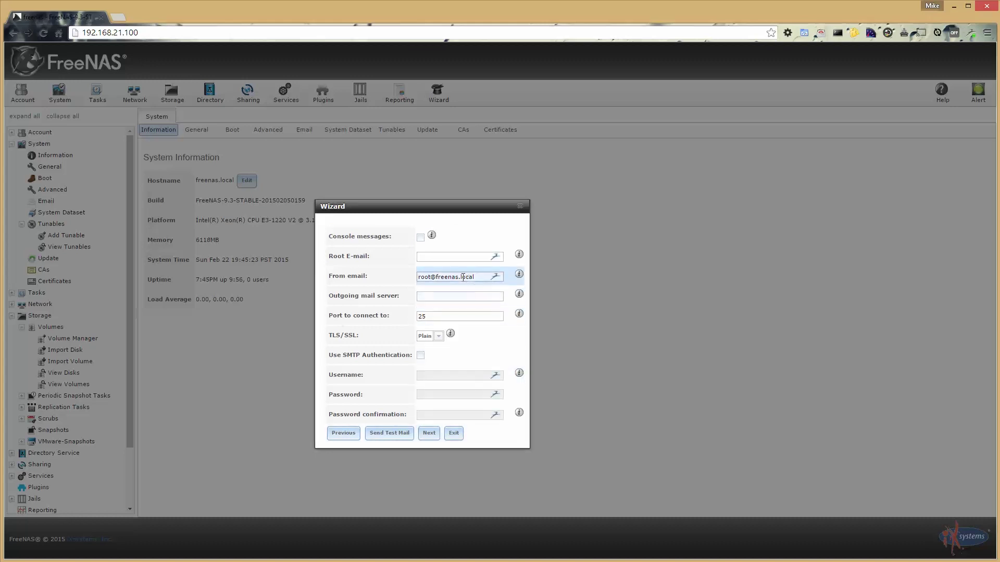
click(421, 238)
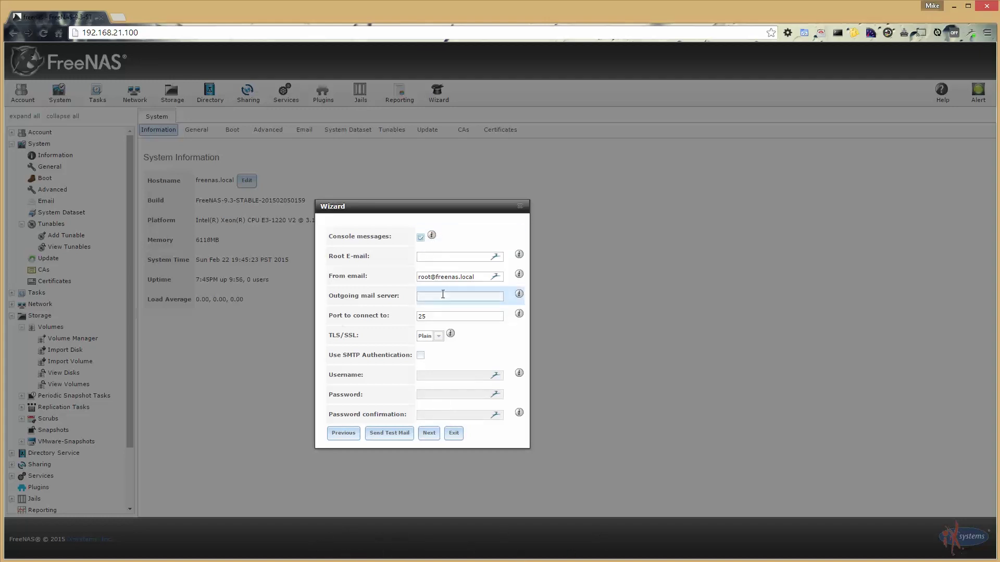
click(484, 277)
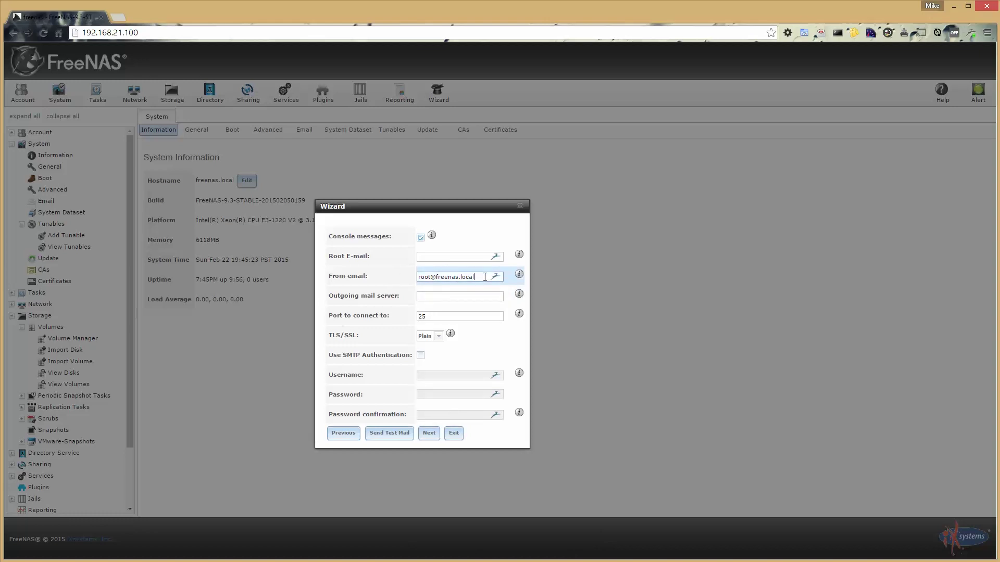
triple_click(485, 277)
click(419, 296)
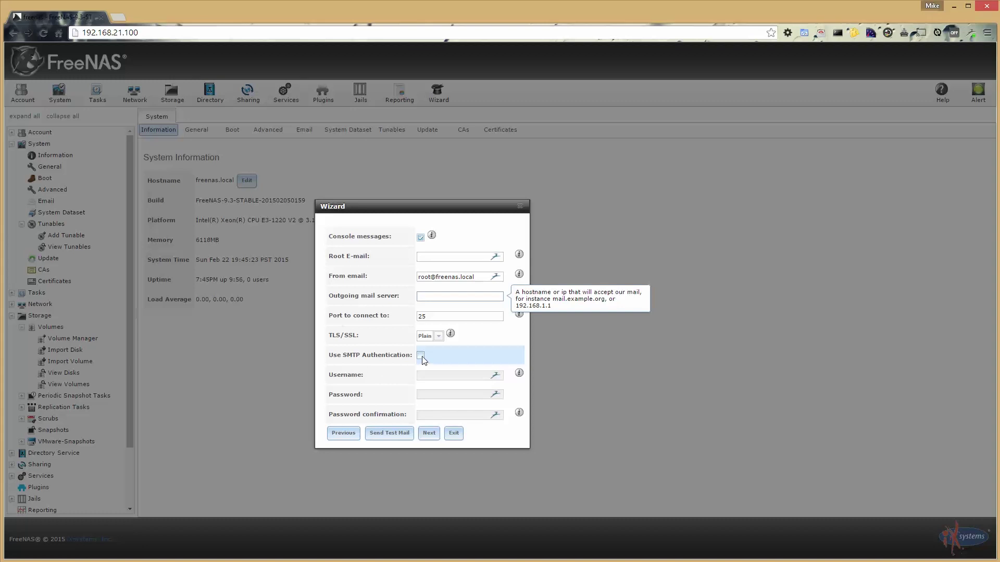
click(431, 434)
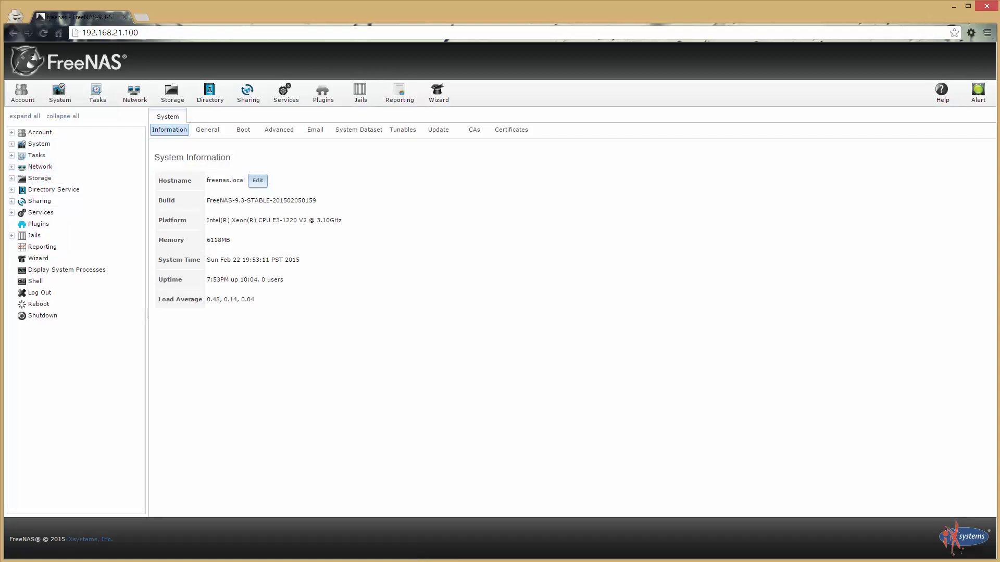
- Change the hostname to stg01.relative.media, save it, and open System General settings
click(11, 144)
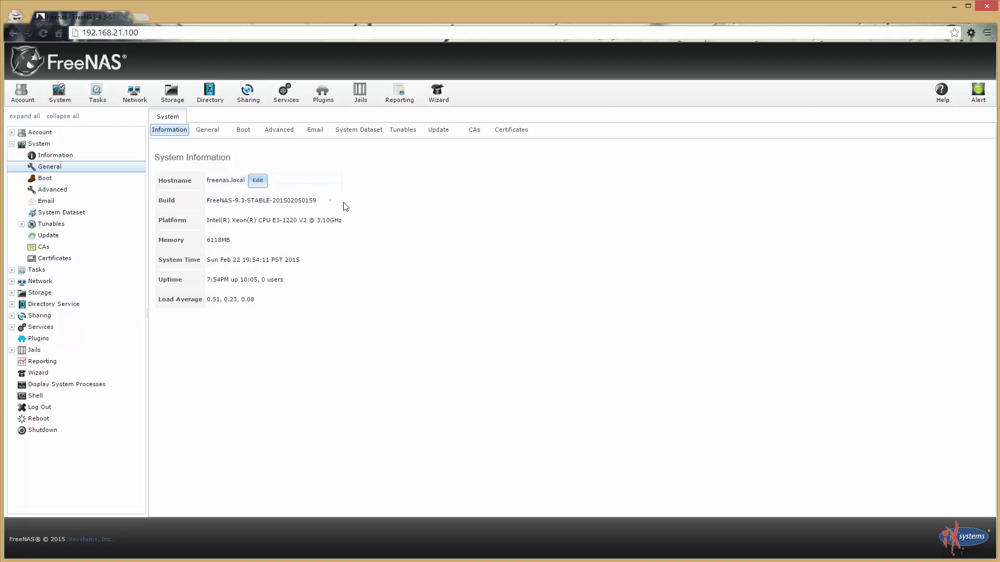
click(255, 180)
drag(259, 180, 160, 173)
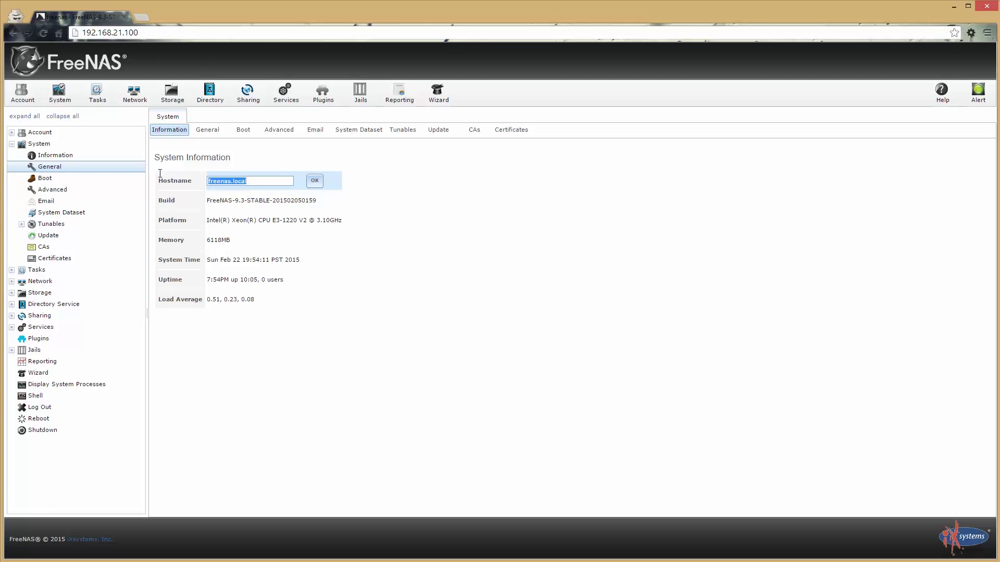
click(250, 181)
drag(250, 181, 70, 185)
text(st)
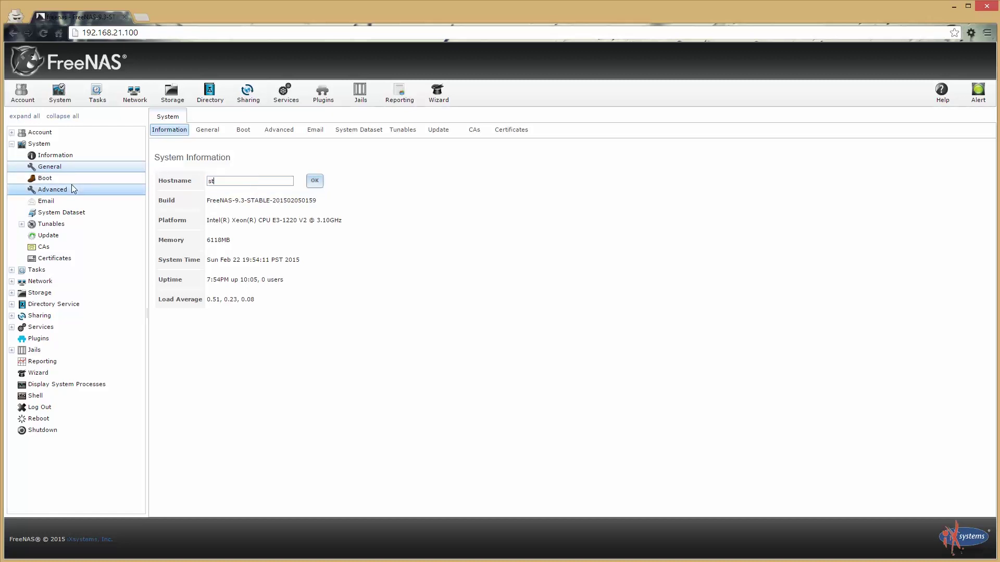
text(g01.relative.media)
click(315, 181)
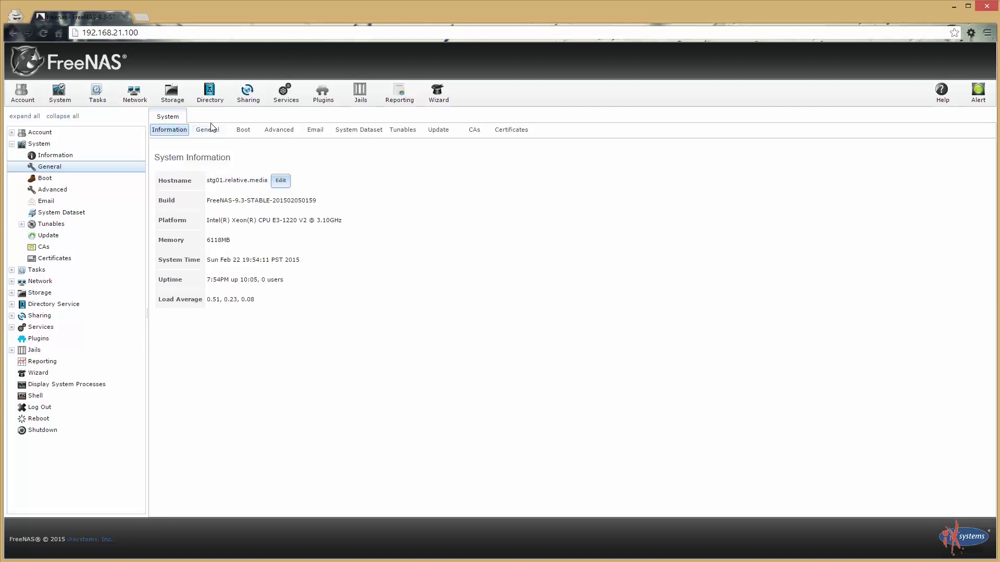
click(211, 132)
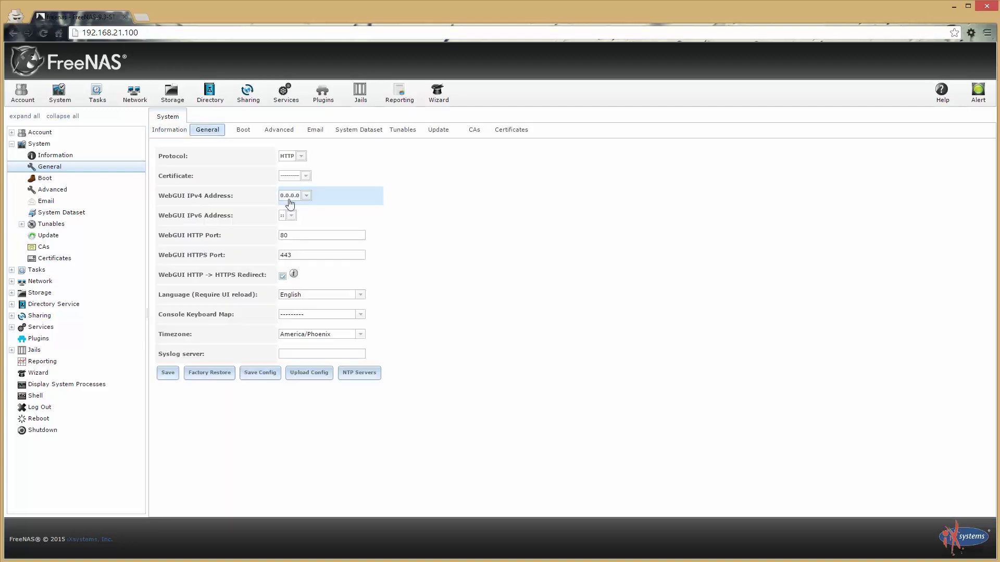
- Bind the web interface IPv4 address to 192.168.21.100 in General settings
click(307, 200)
click(305, 216)
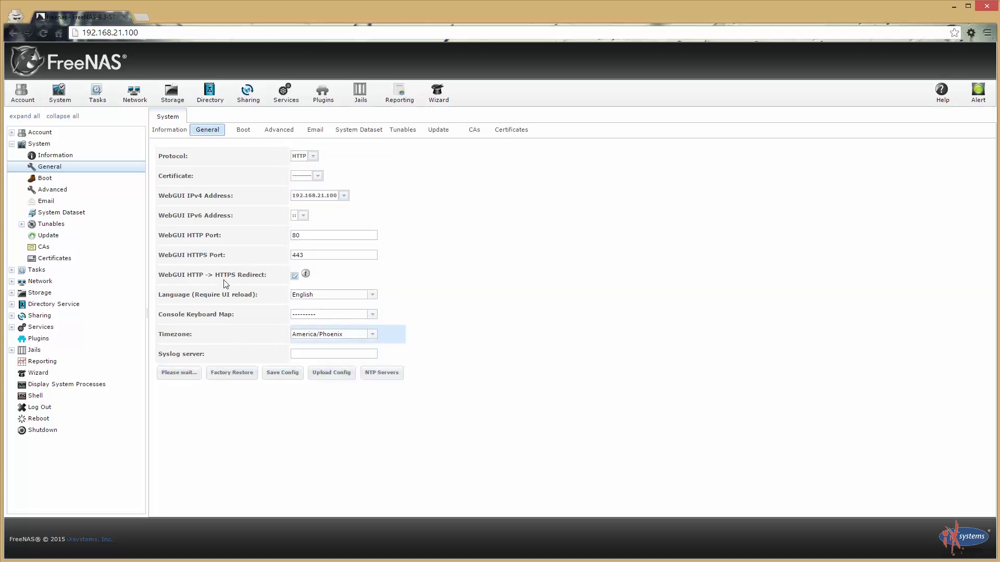
click(244, 130)
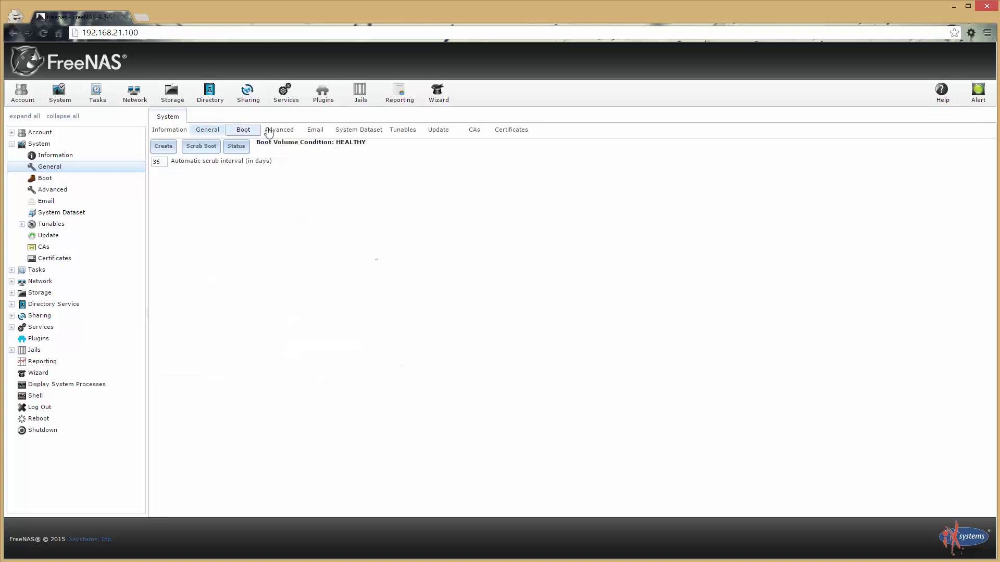
click(208, 130)
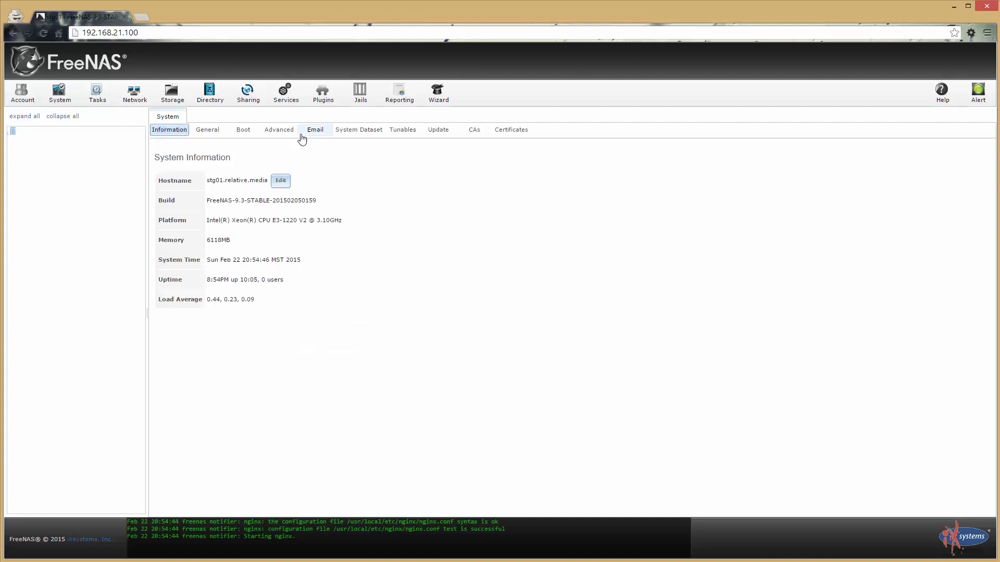
- Browse the Advanced, Email and System Dataset settings, returning to Email
click(281, 132)
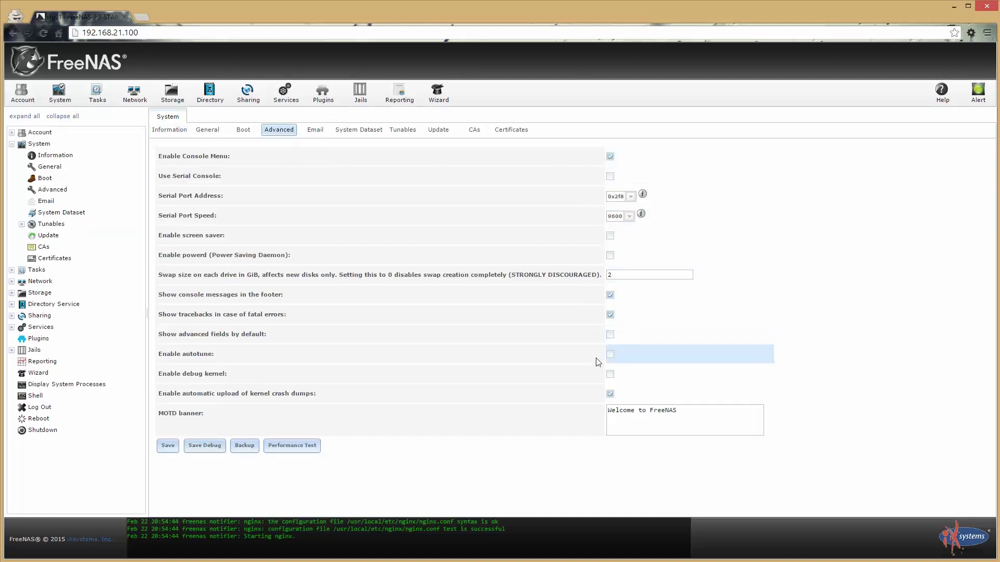
click(315, 130)
click(359, 129)
click(315, 130)
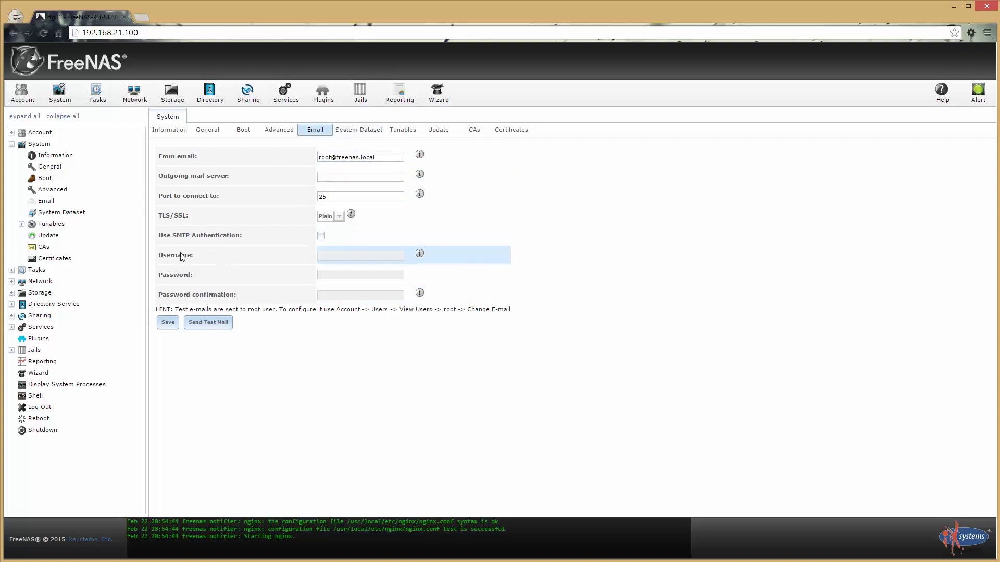
click(345, 176)
click(144, 20)
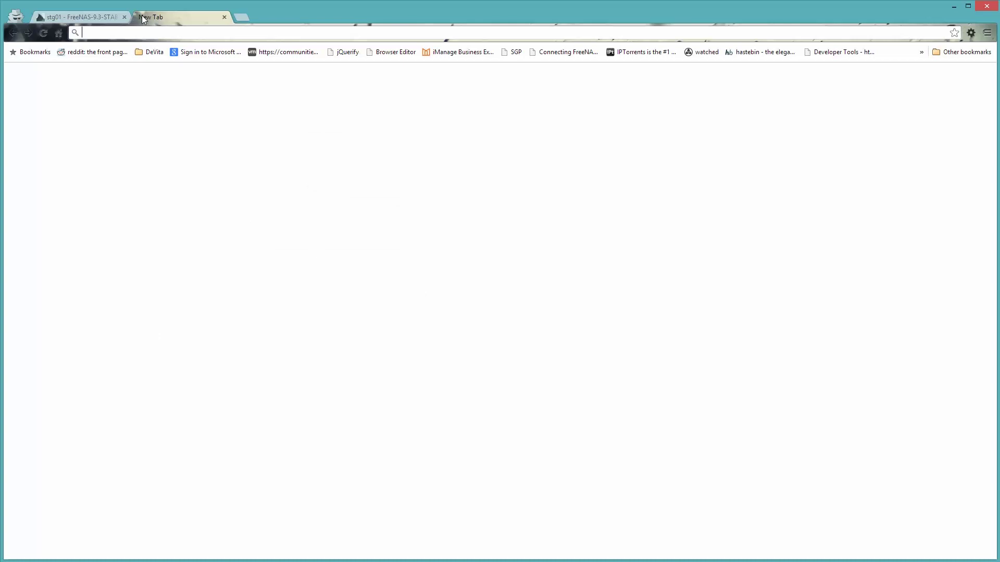
- Load mandrill.com and view its pricing with 12k free emails per month
text(mandrill.com)
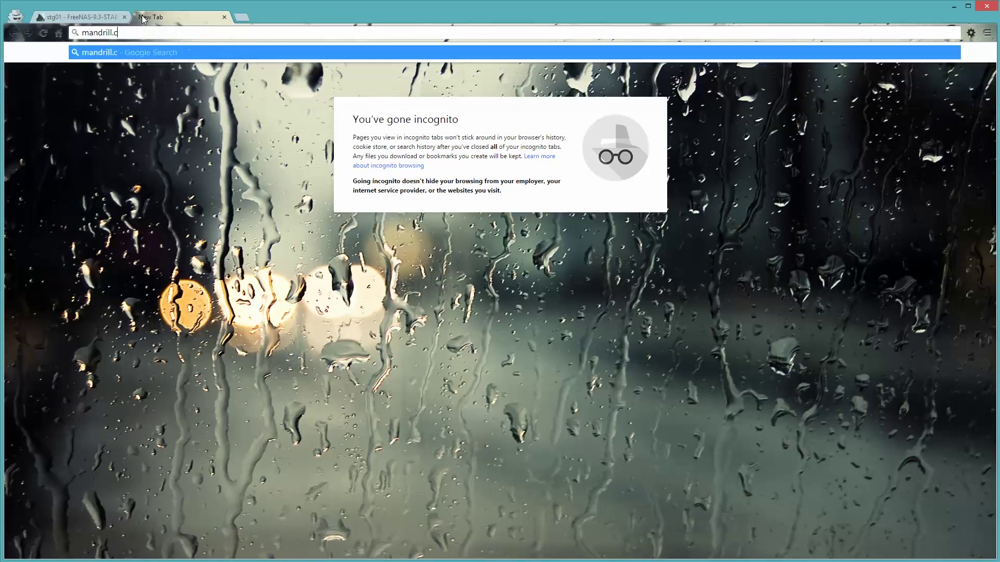
key(Return)
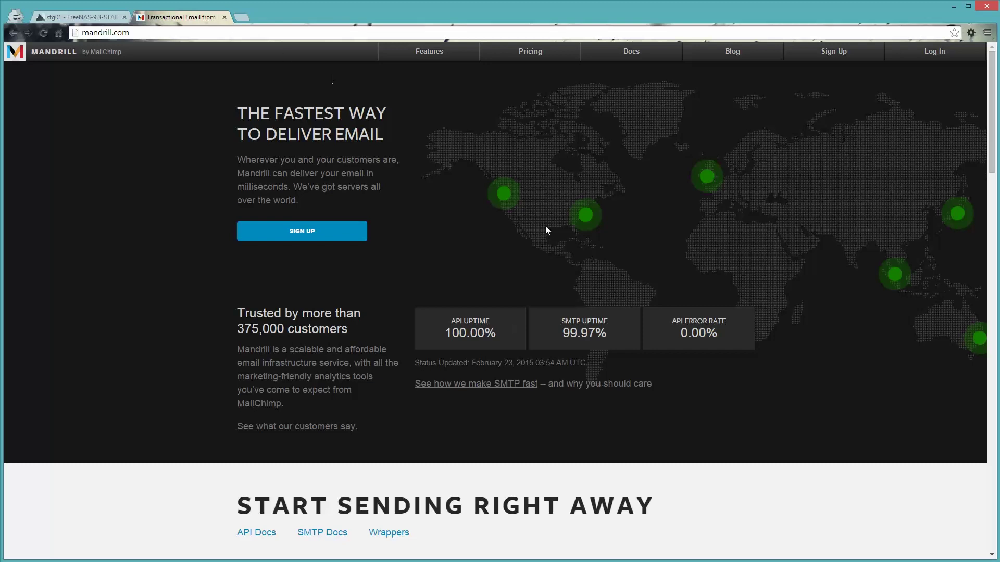
click(534, 52)
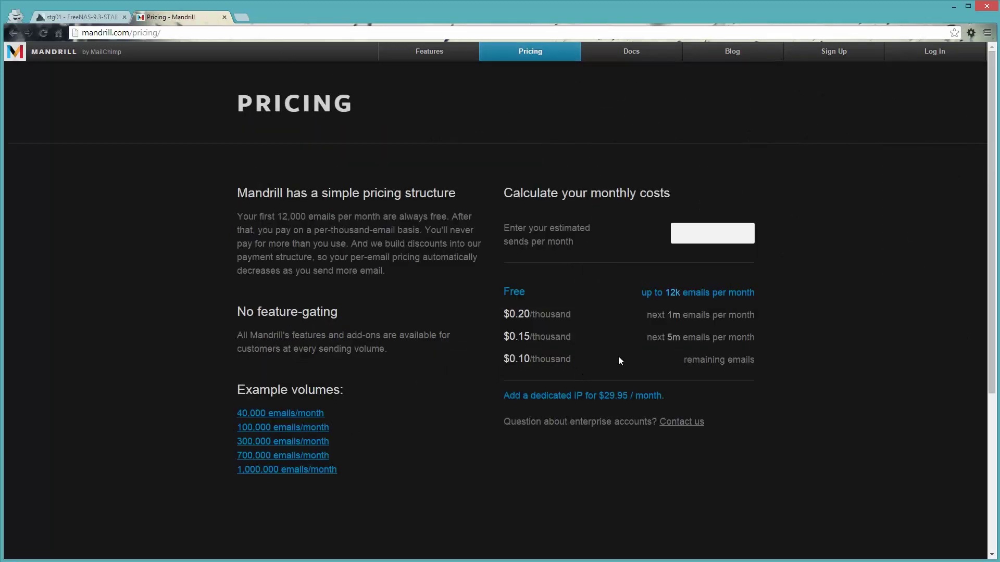
drag(650, 290, 755, 293)
click(677, 293)
- Set the FreeNAS email port to 587 and close the Mandrill pricing tab
click(99, 21)
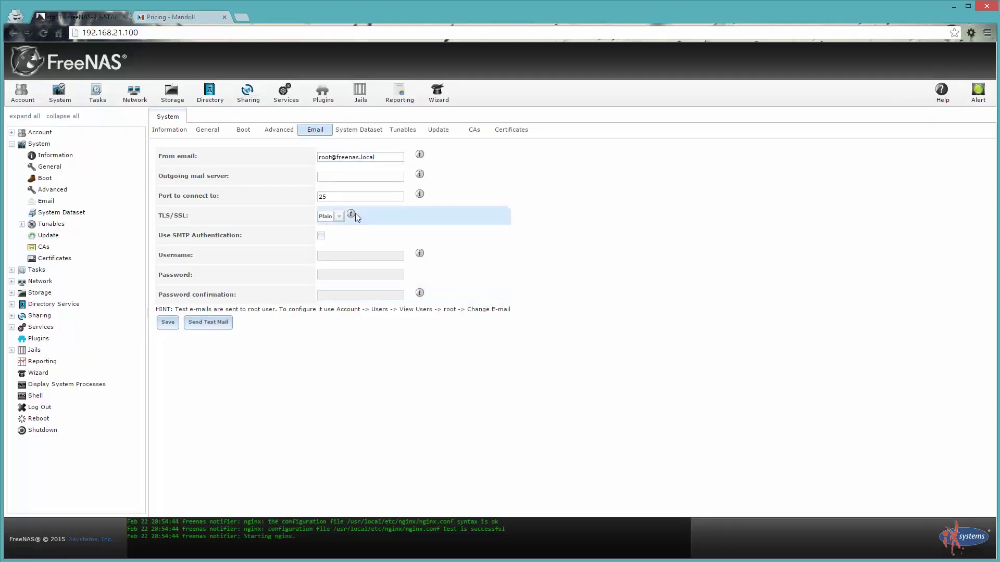
drag(325, 196, 151, 194)
text(587)
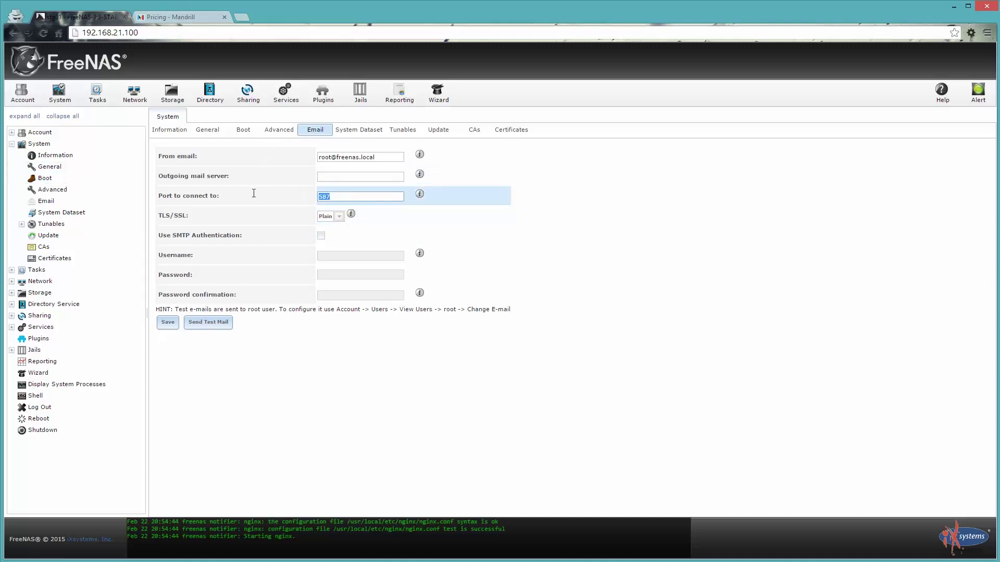
click(183, 14)
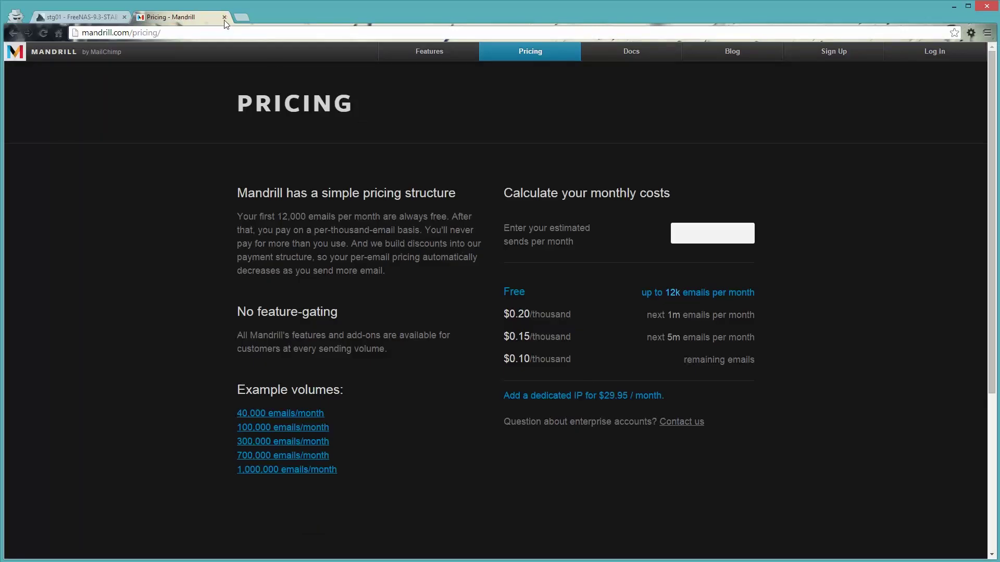
click(225, 18)
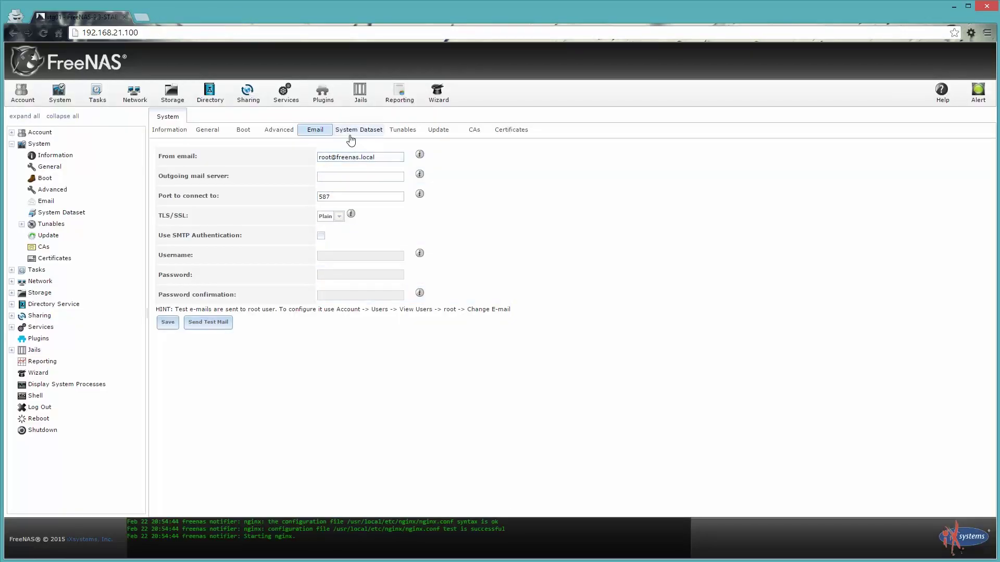
click(354, 134)
- Browse the Tunables, Update, CAs and Certificates tabs, then open Directory's Active Directory settings
click(401, 133)
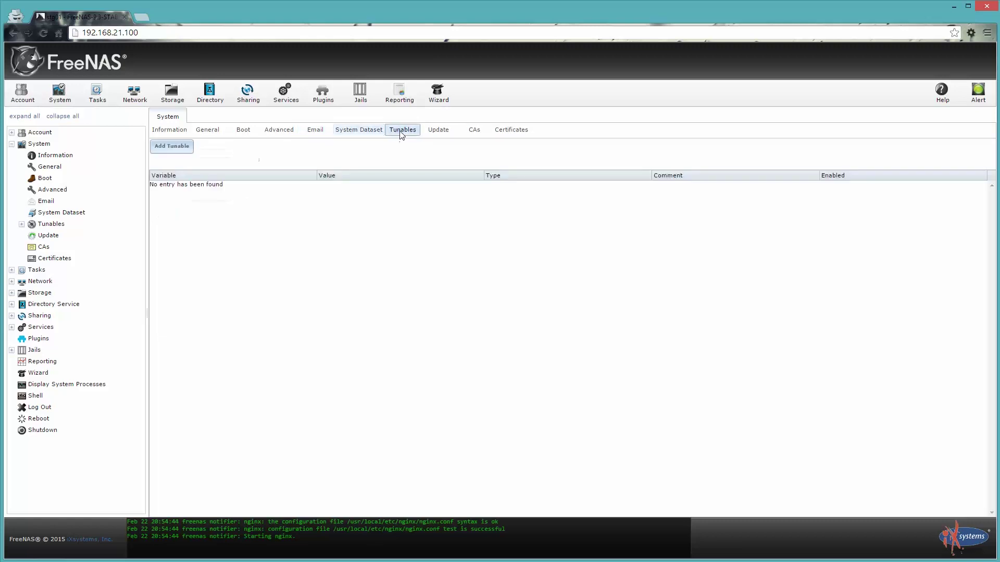
click(320, 132)
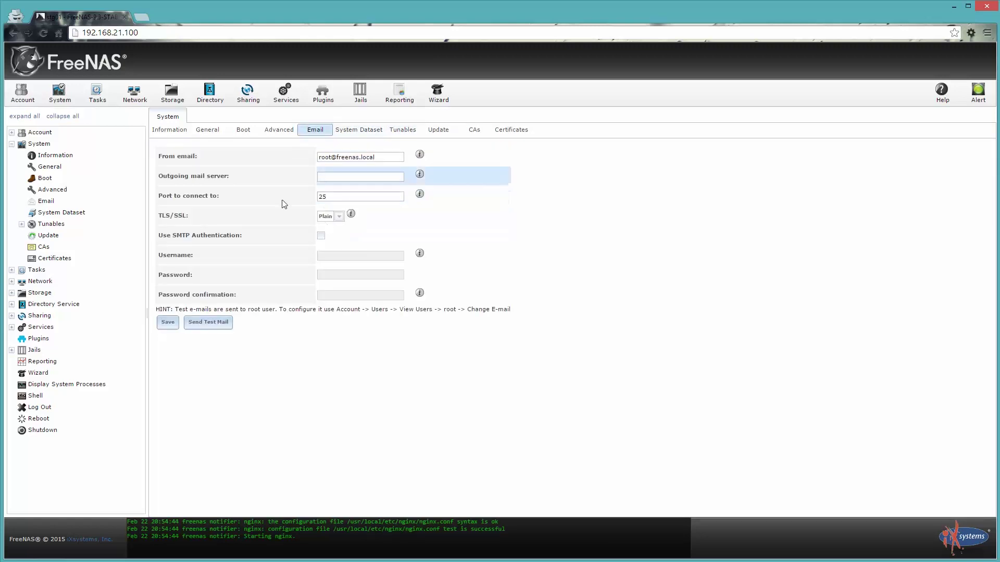
click(407, 130)
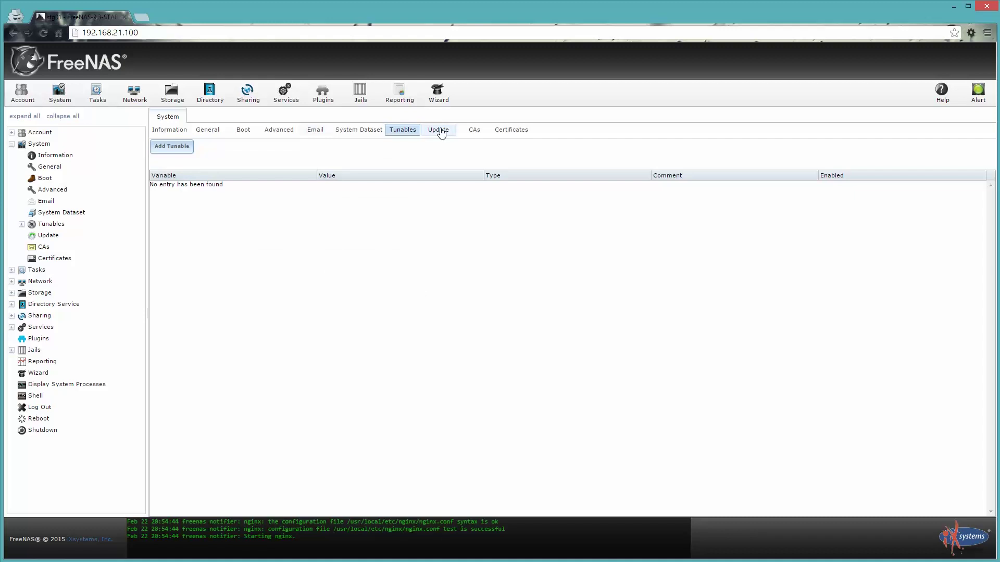
click(442, 132)
click(470, 131)
click(510, 129)
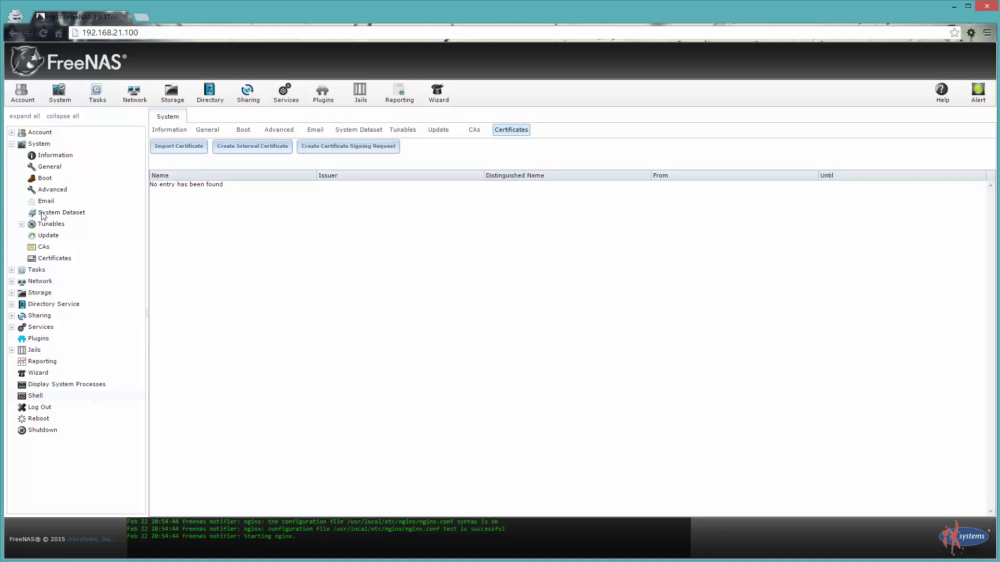
click(40, 272)
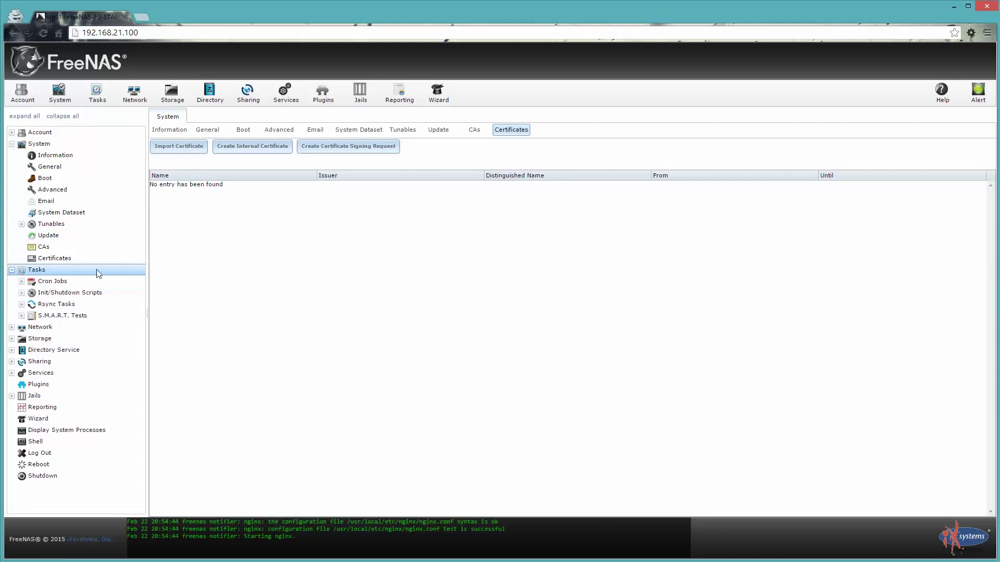
click(224, 104)
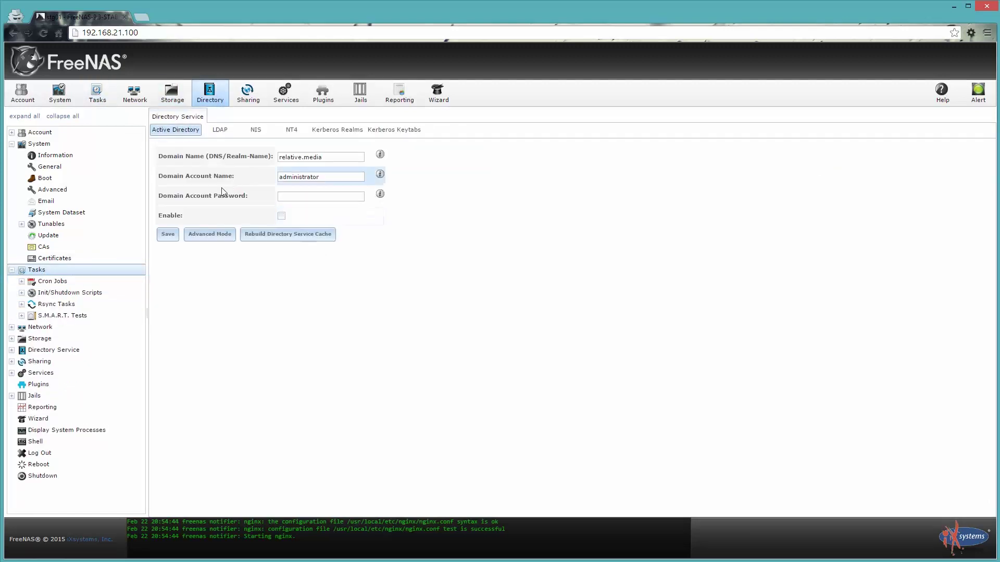
- Show advanced Active Directory fields, reload the interface, and open the console log viewer
click(227, 241)
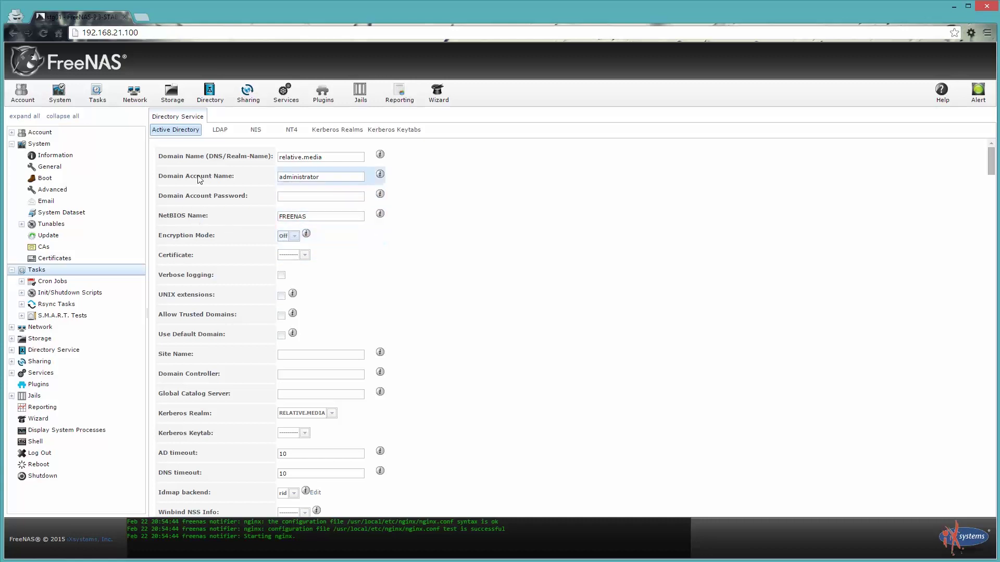
click(45, 32)
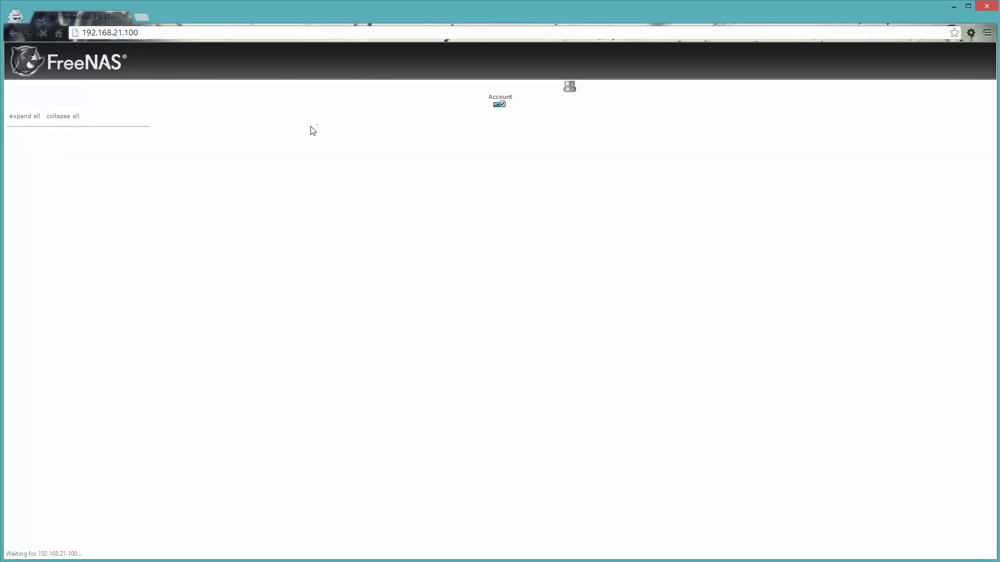
click(210, 96)
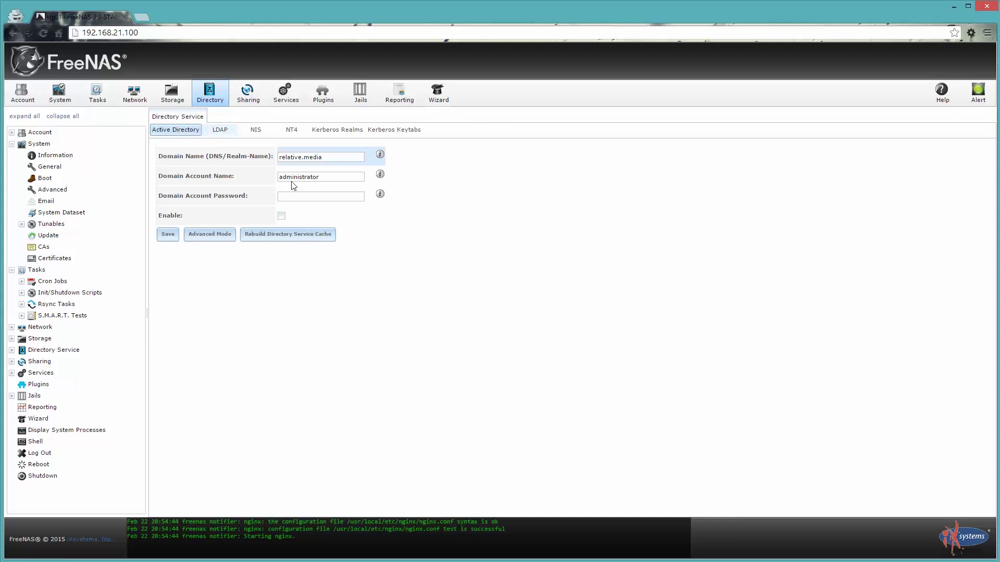
click(330, 532)
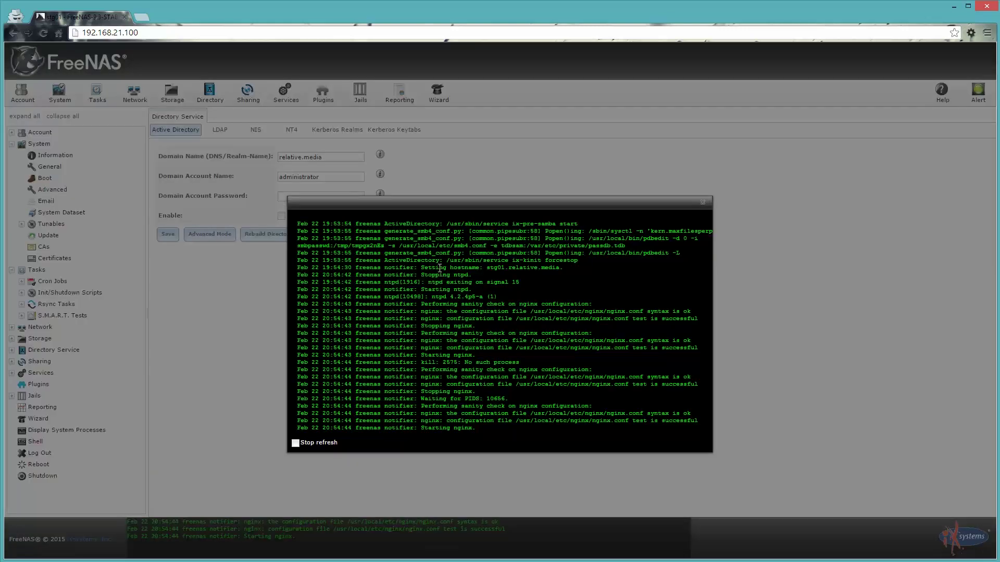
scroll(512, 342, up, 5)
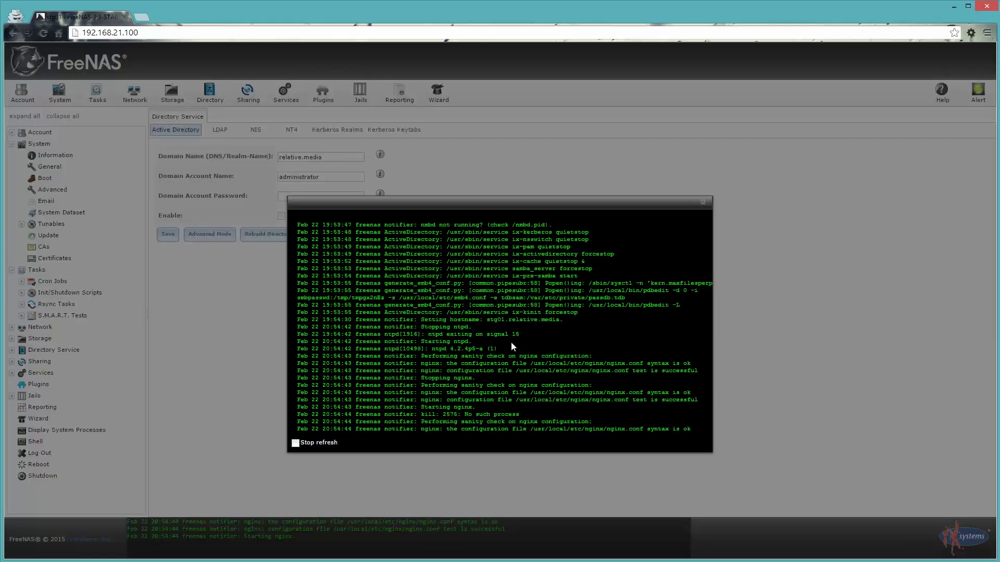
scroll(512, 342, up, 5)
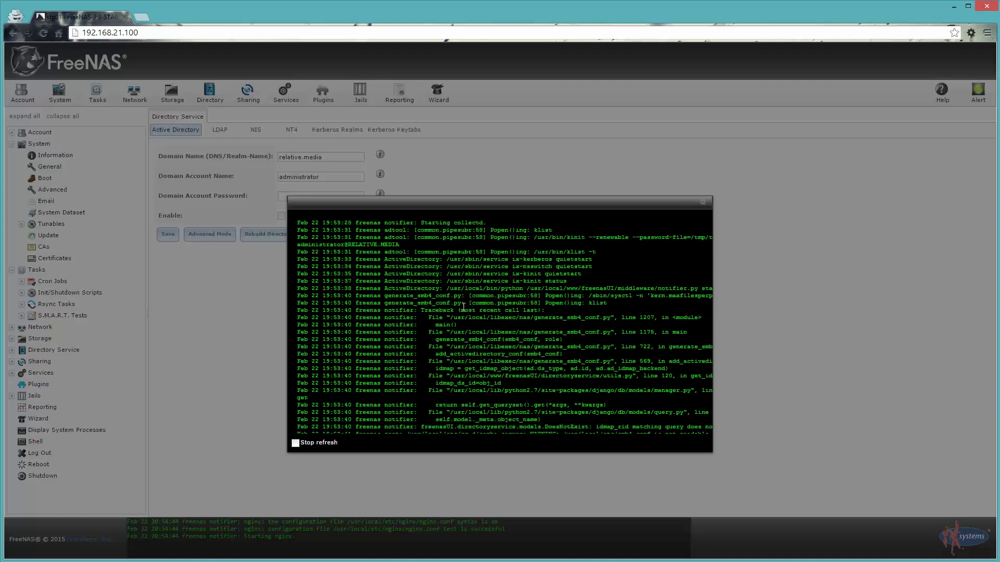
scroll(464, 307, up, 2)
drag(509, 219, 601, 369)
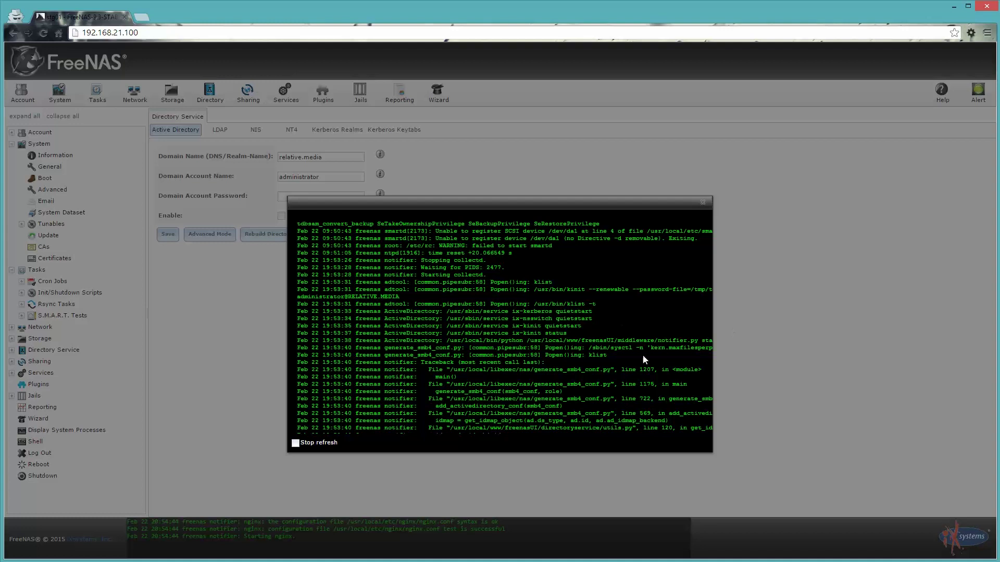
- Enter the domain account password and reveal the advanced Active Directory fields
click(708, 202)
click(321, 198)
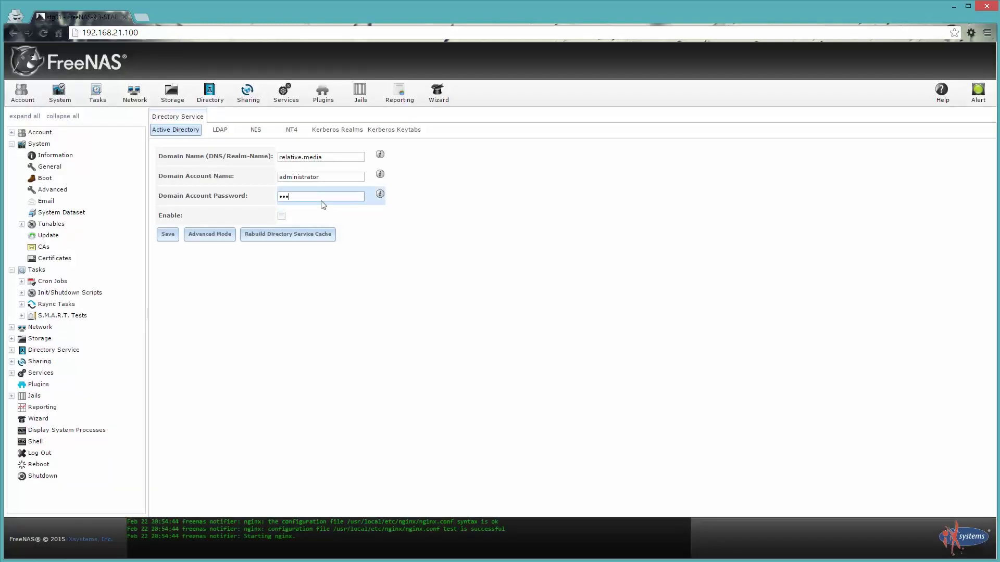
click(282, 215)
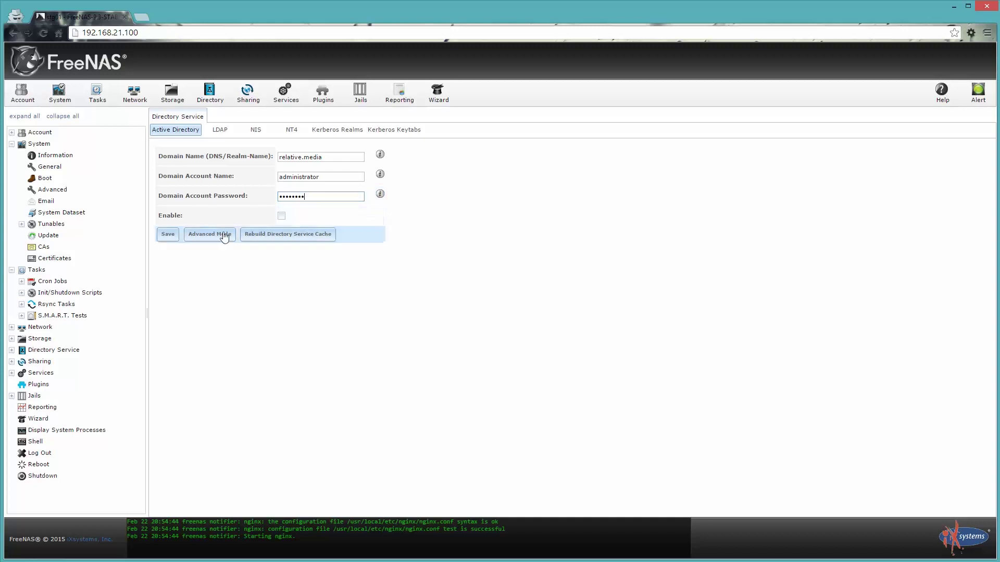
click(209, 234)
- Replace the NetBIOS name FREENAS with STG01
drag(281, 216, 386, 230)
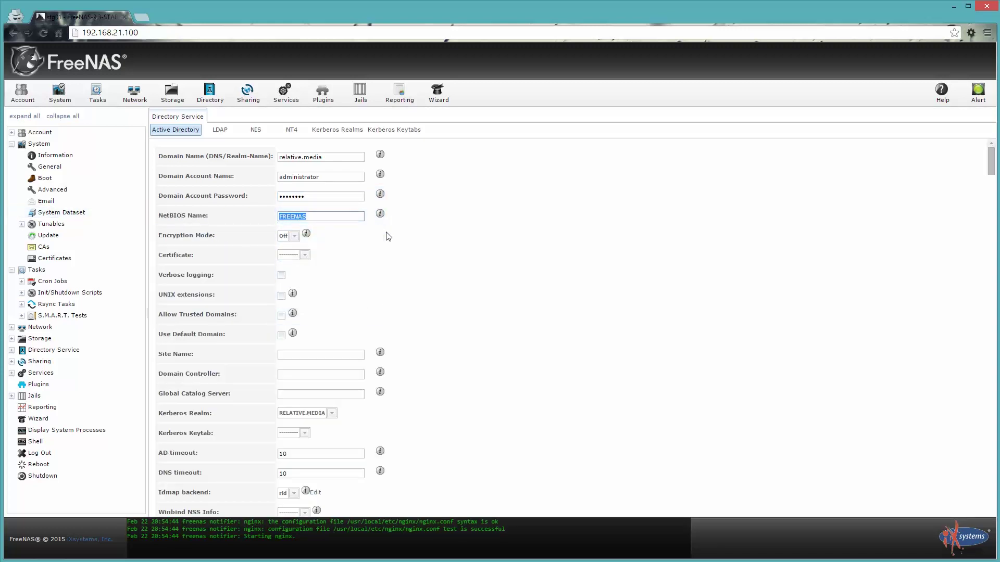
text(STG))
key(Tab)
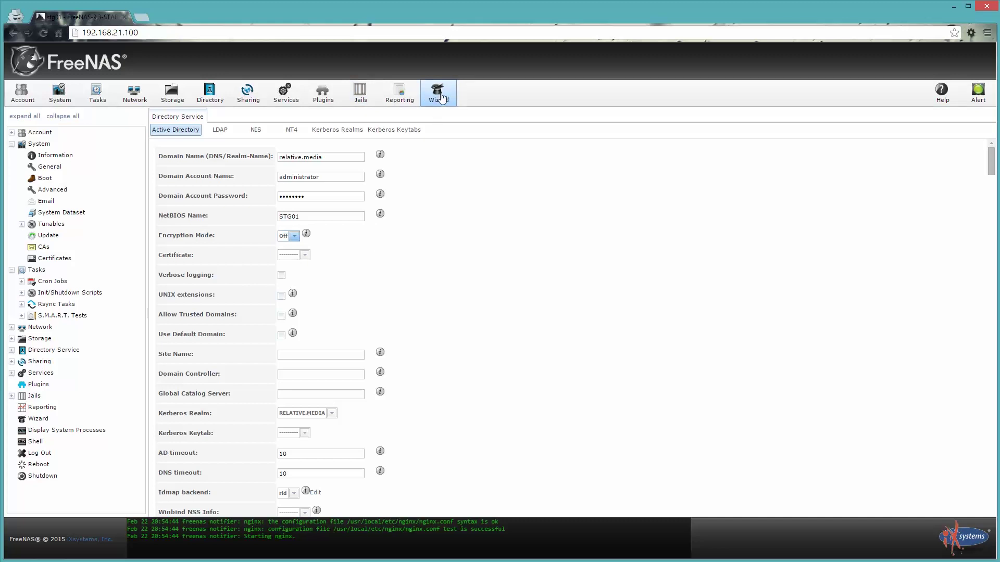
click(304, 256)
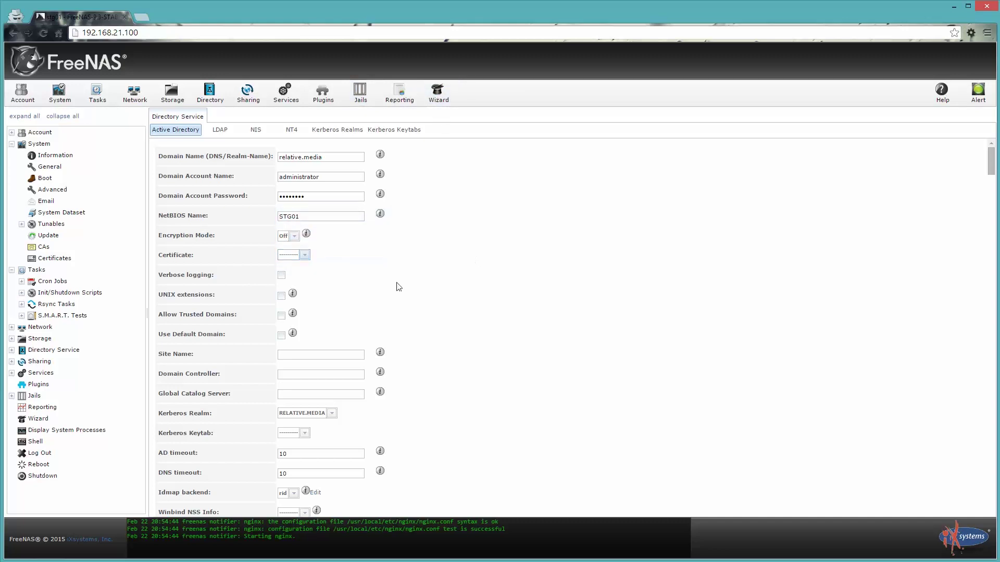
- Tick Verbose logging, UNIX extensions and Use Default Domain
click(281, 276)
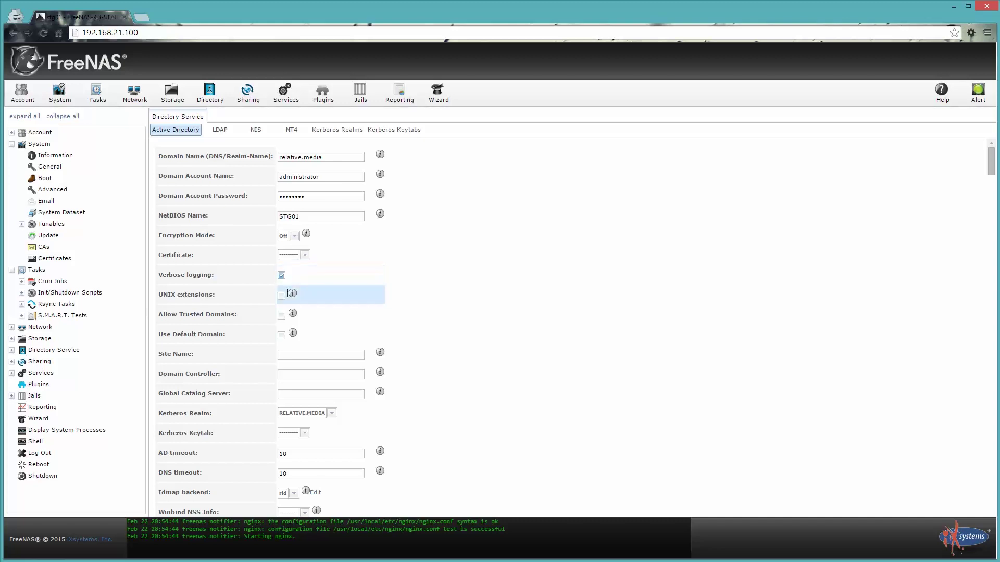
click(283, 296)
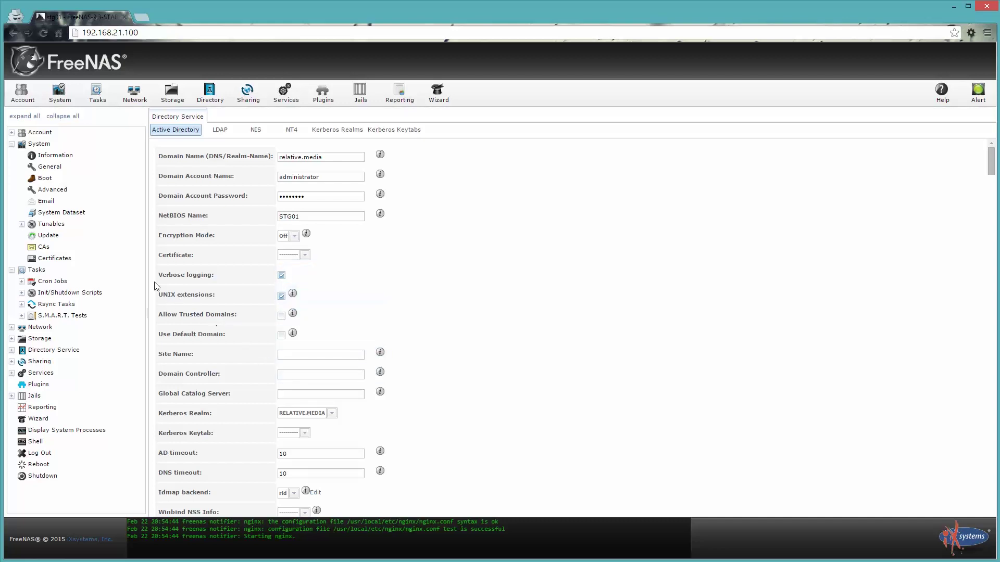
drag(161, 297, 330, 294)
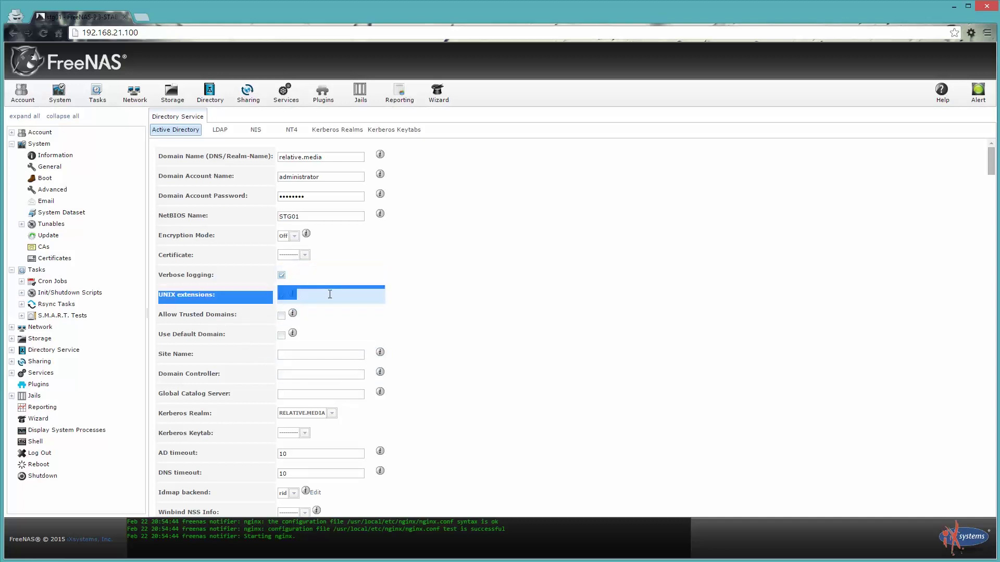
click(209, 308)
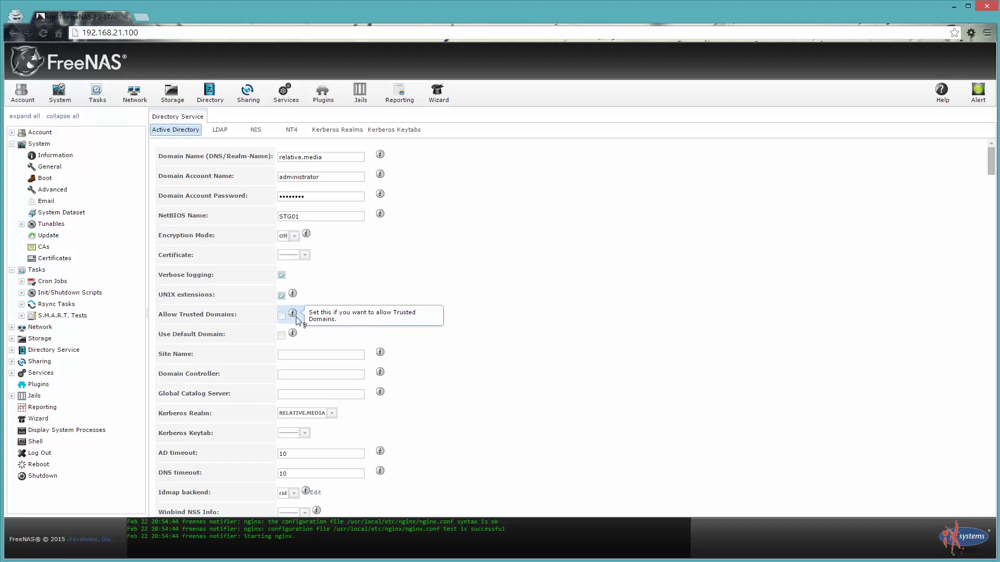
click(281, 336)
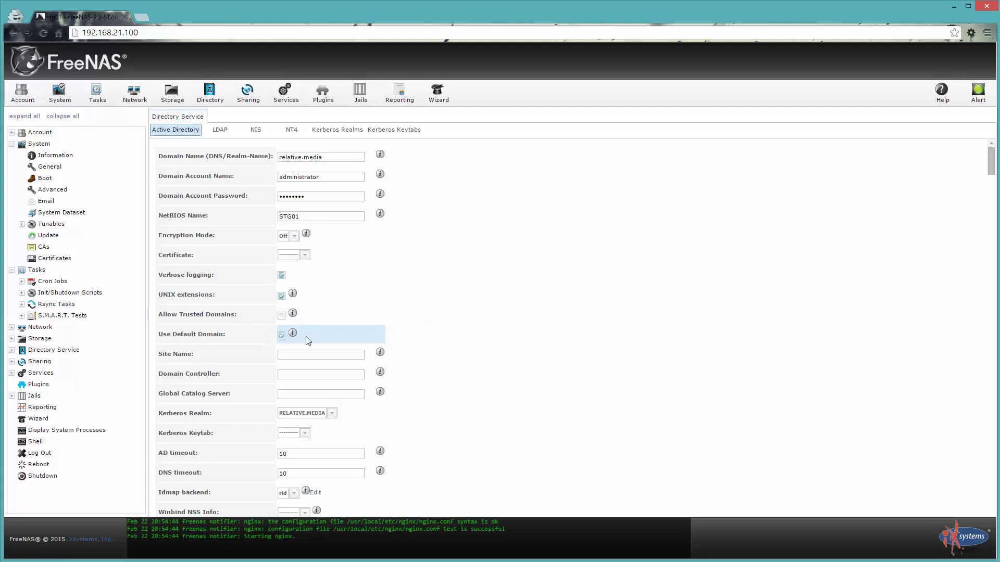
drag(154, 341, 545, 336)
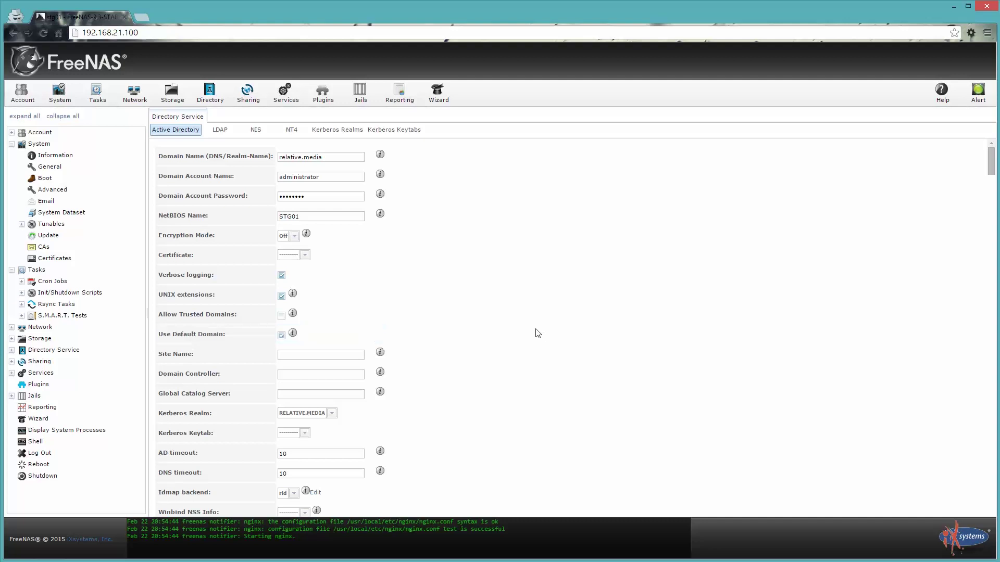
- Check the Site Name and Domain Controller help, then tick Enable for Active Directory
drag(338, 157, 212, 162)
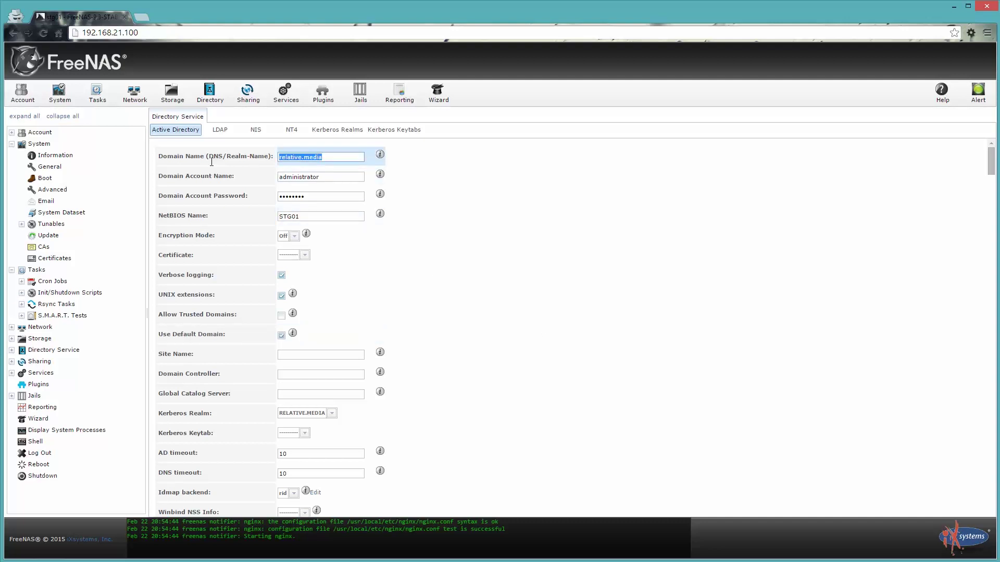
click(256, 377)
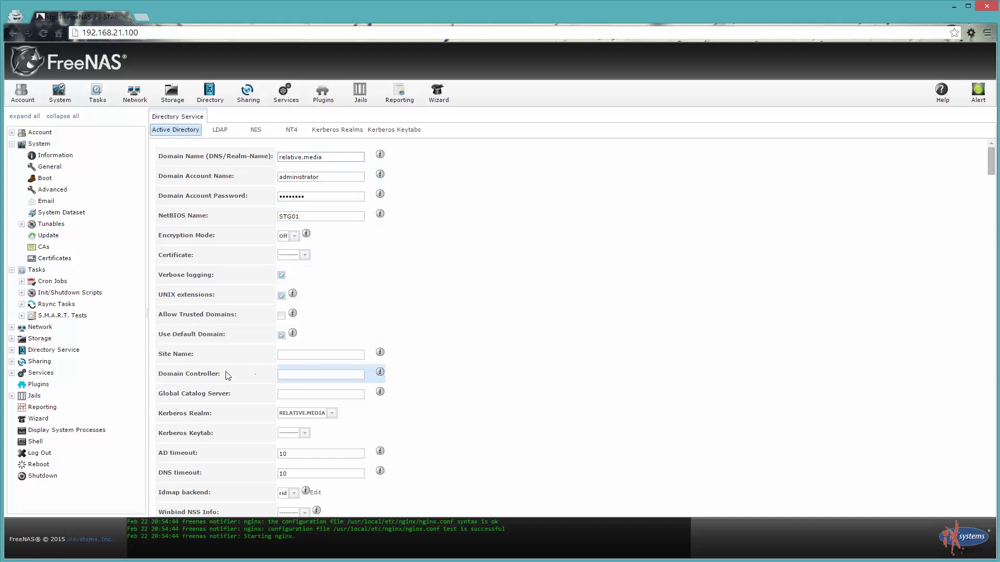
scroll(448, 272, down, 2)
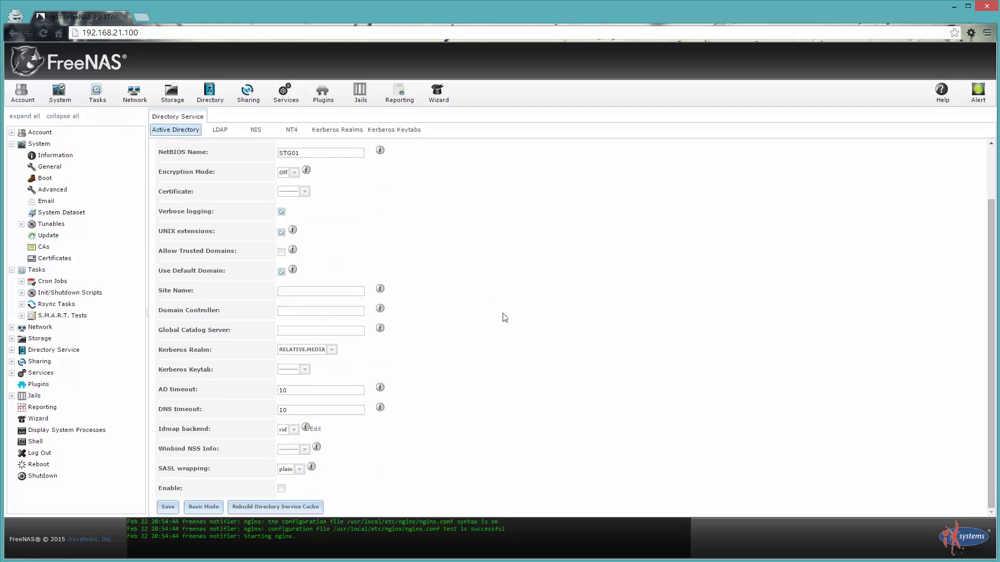
scroll(503, 319, up, 3)
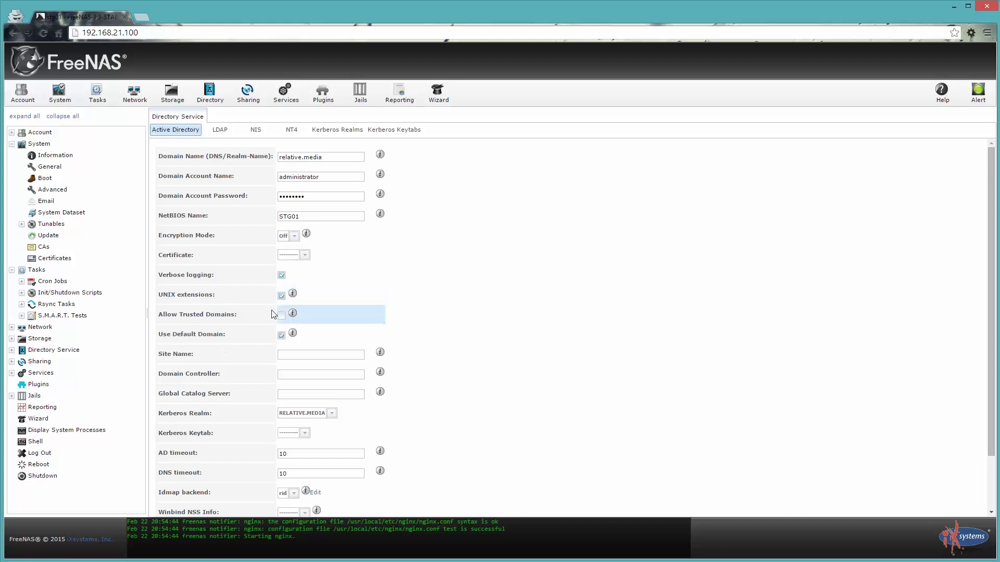
click(340, 355)
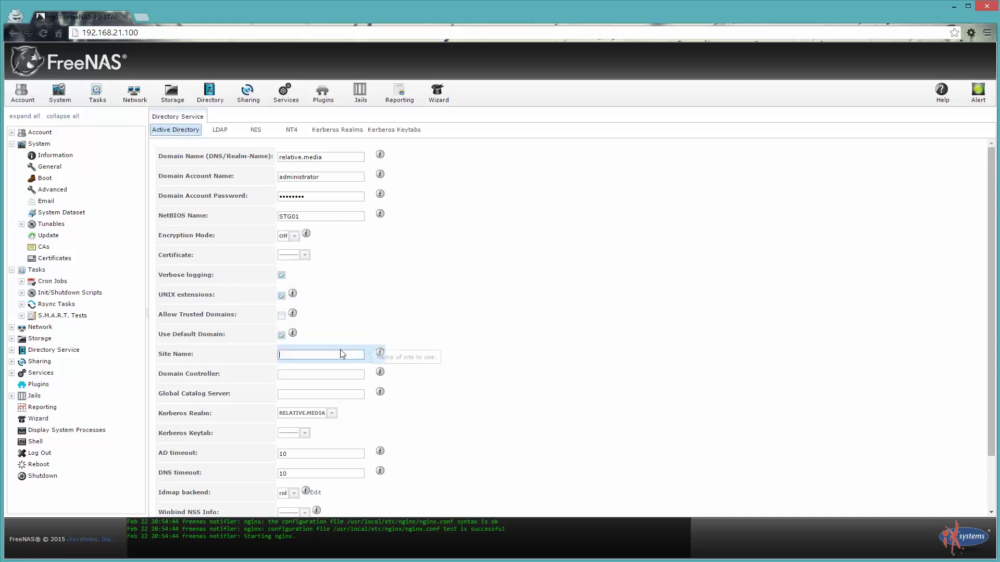
click(331, 374)
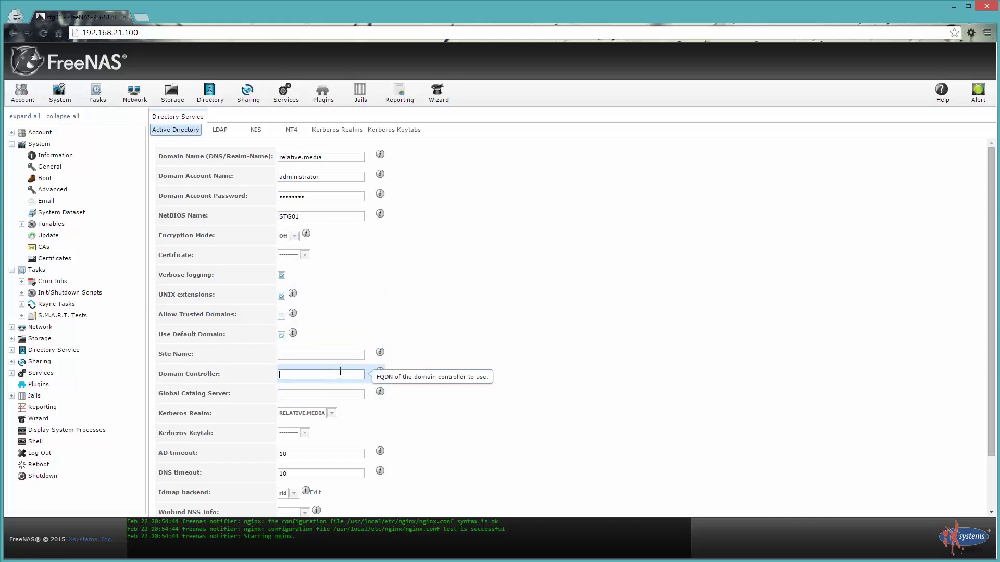
click(311, 356)
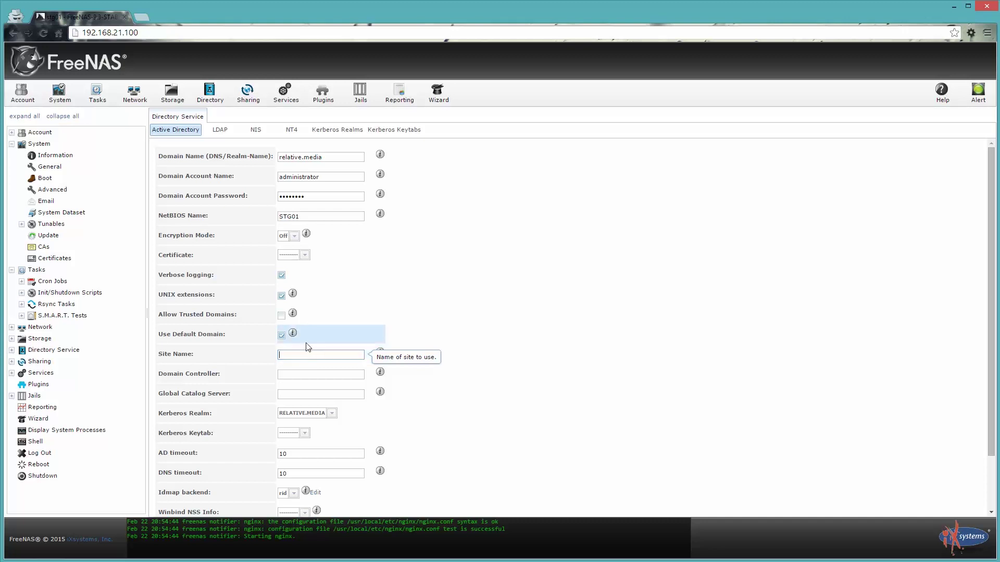
scroll(311, 356, down, 2)
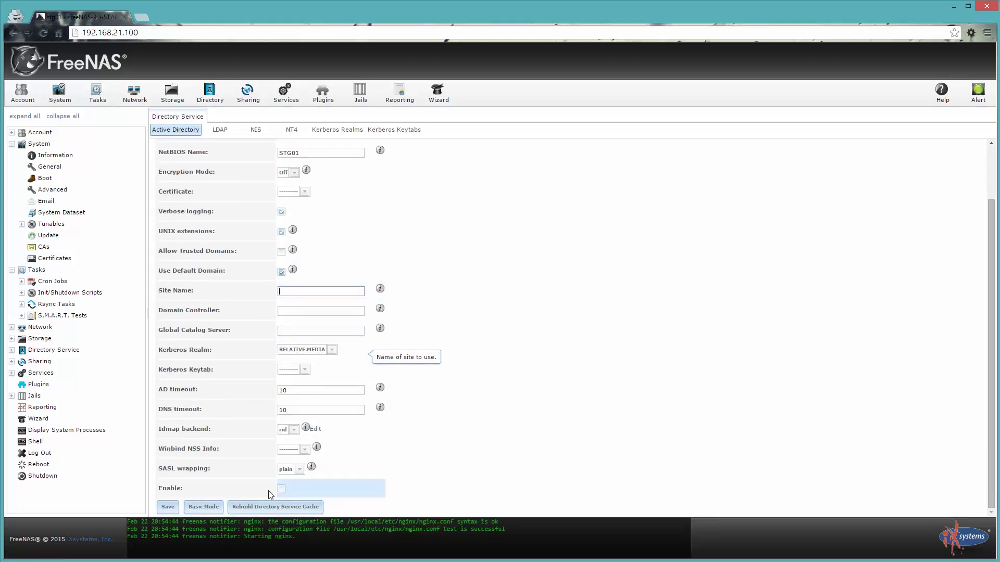
click(280, 488)
click(295, 431)
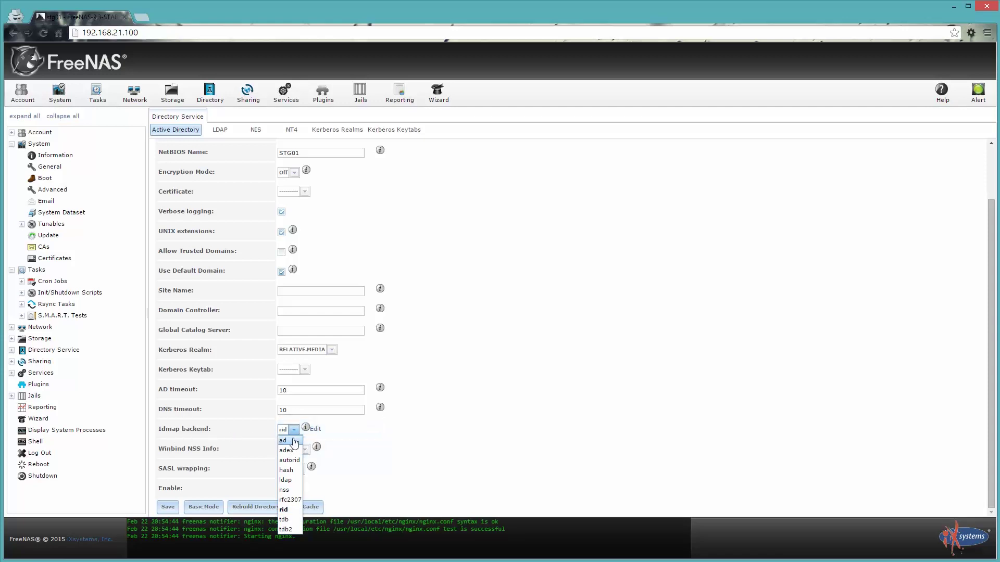
- Switch the Idmap backend from rid to ad and save the Active Directory settings
click(284, 441)
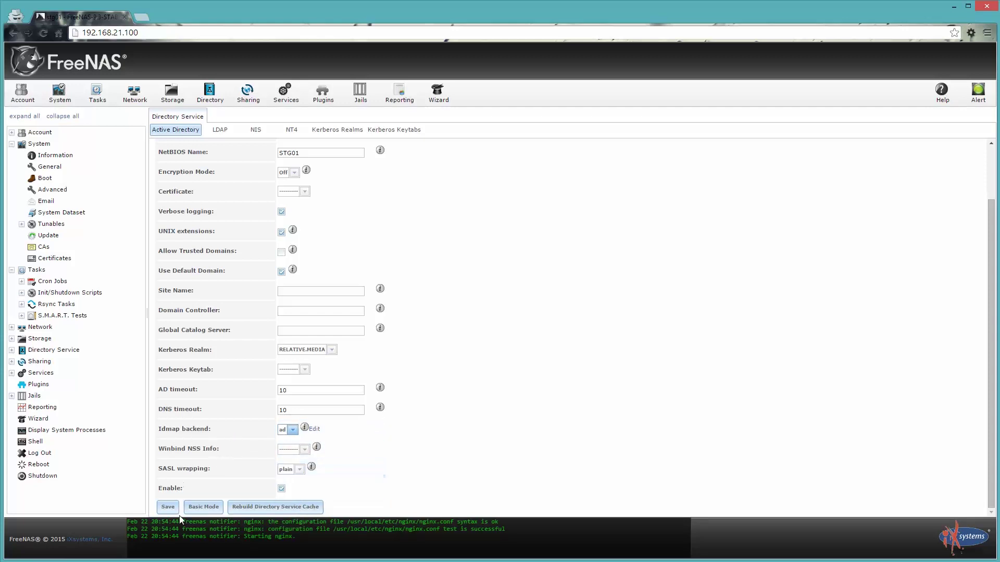
click(168, 506)
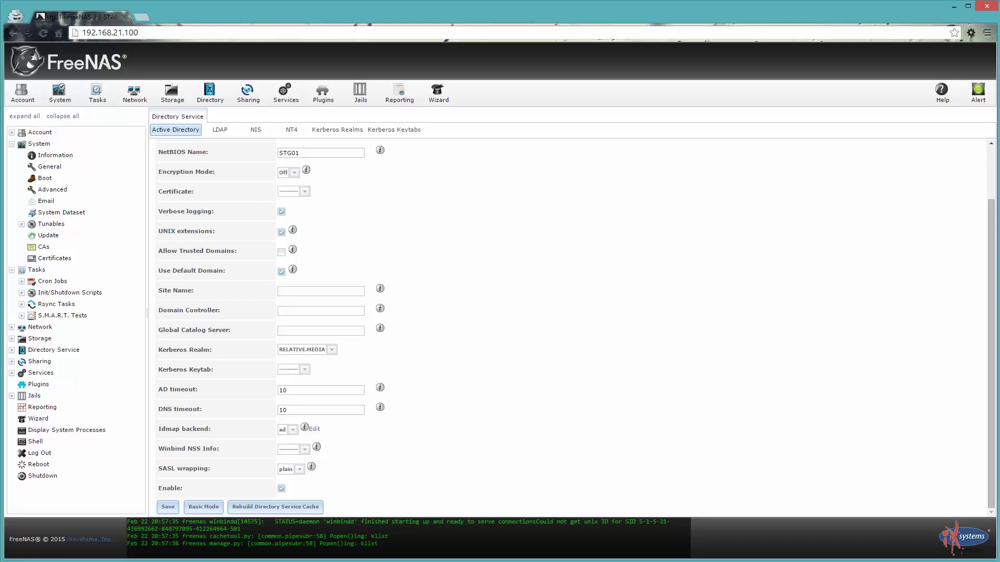
- Turn SSH on in Services and enable 'Login as Root with password' in its settings
click(302, 106)
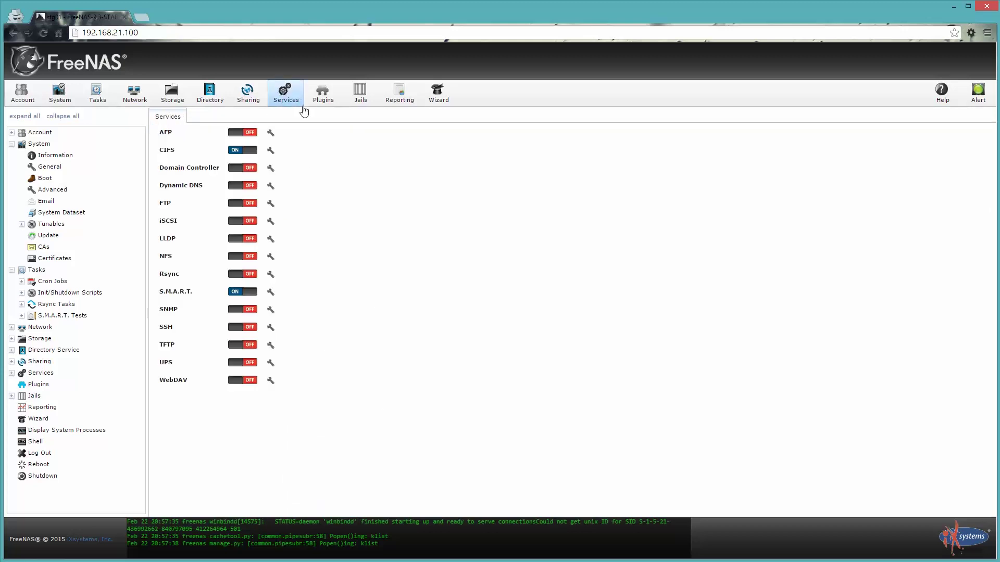
click(245, 331)
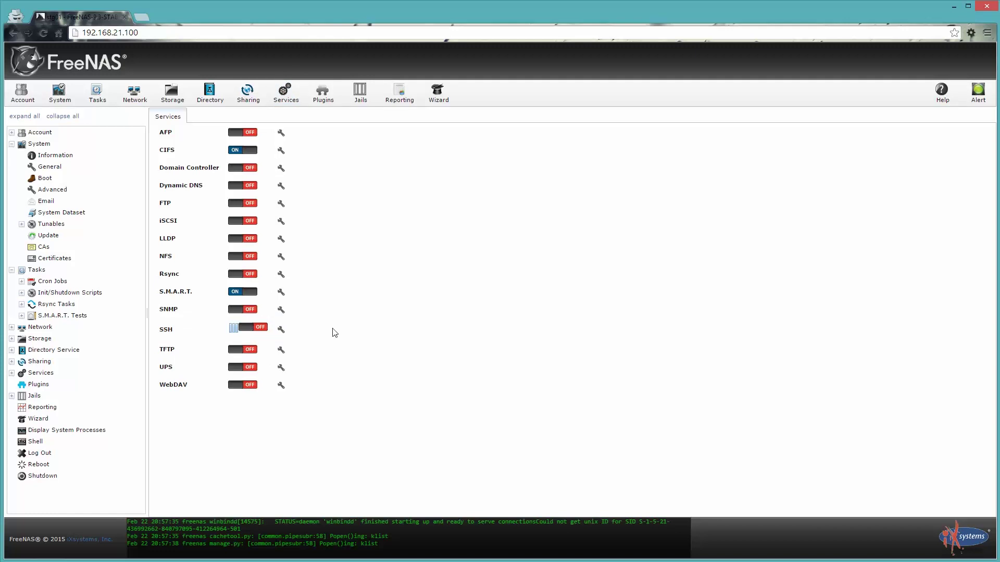
click(271, 328)
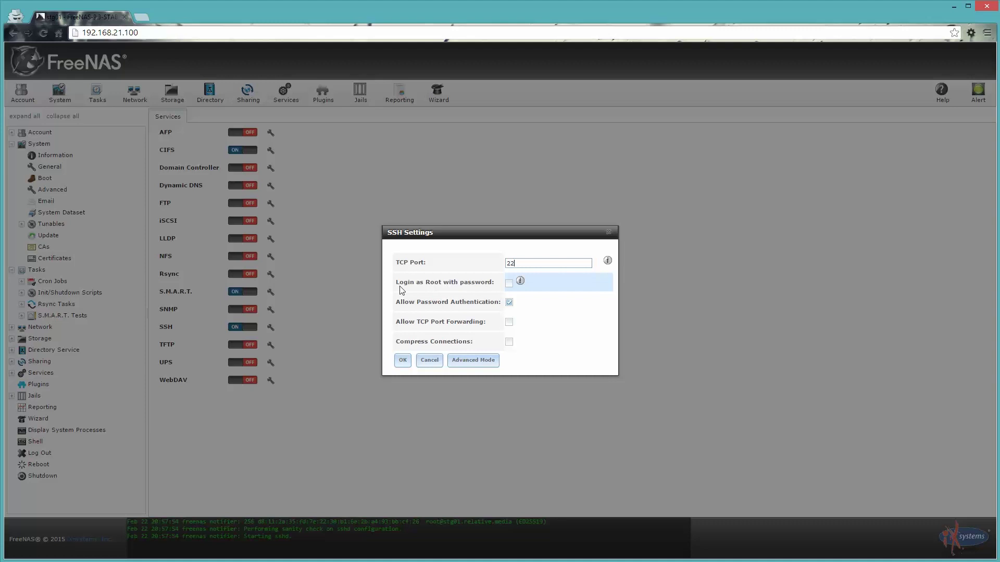
drag(409, 285, 508, 284)
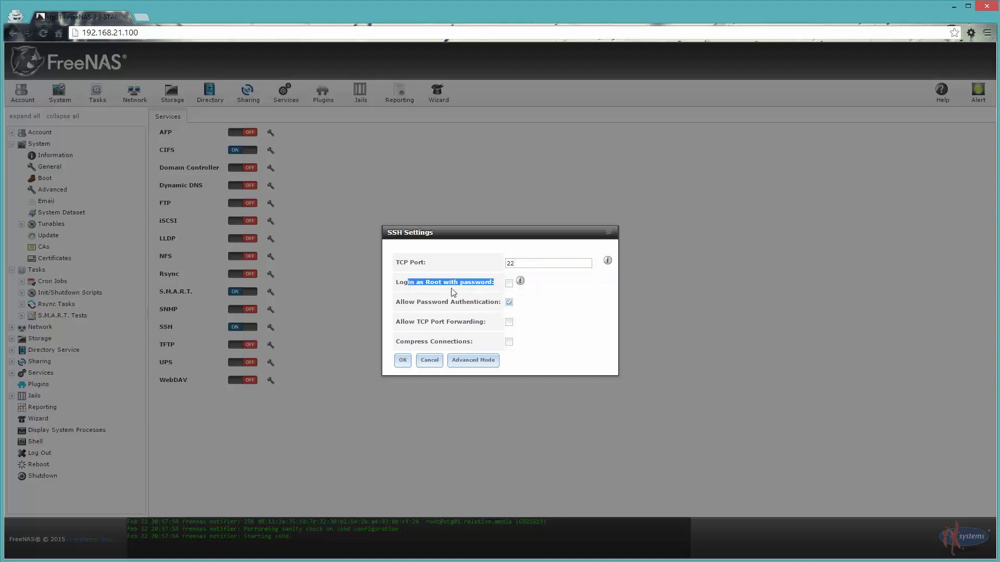
drag(396, 283, 495, 283)
click(509, 284)
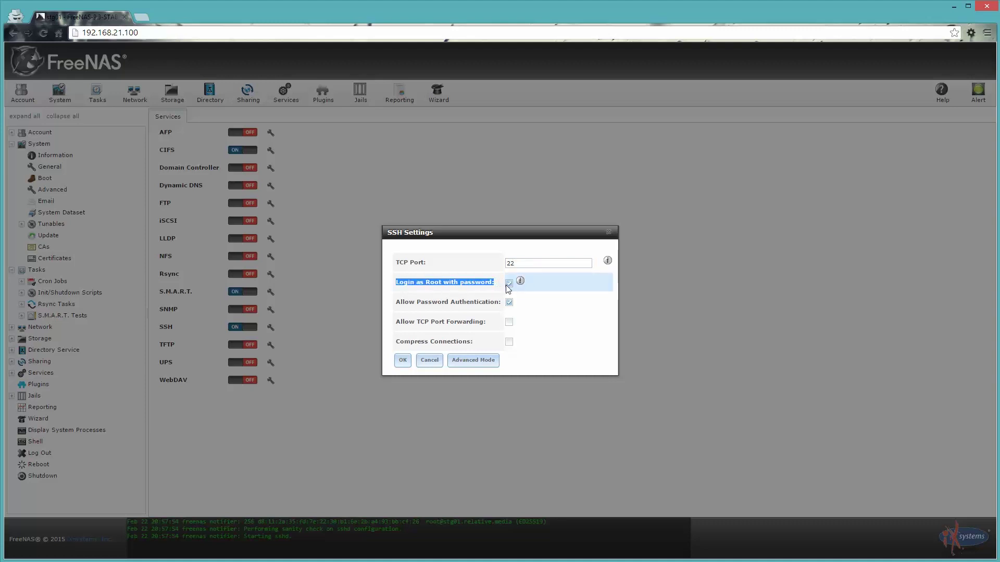
click(401, 363)
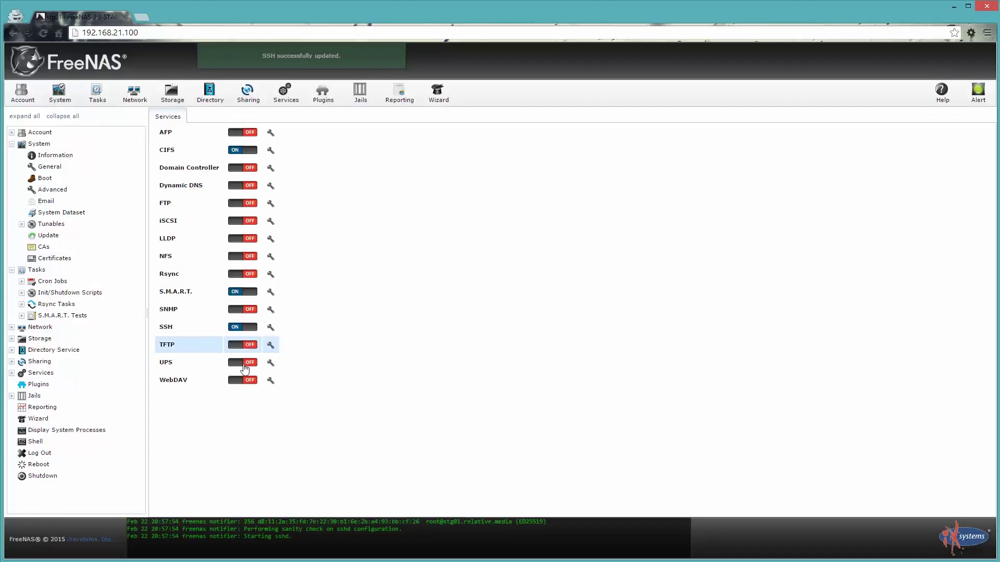
text(root@192.168.21.100)
key(Return)
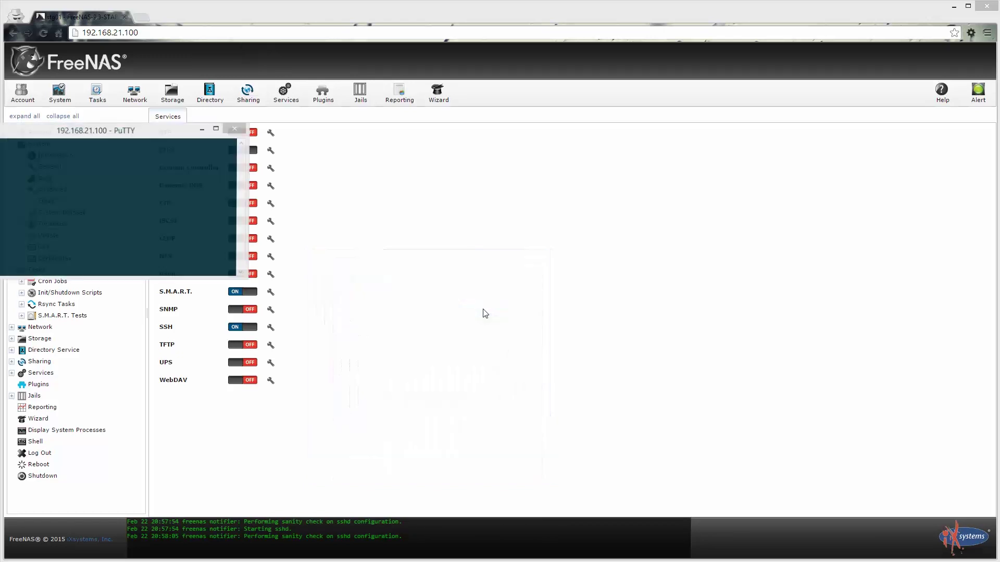
click(364, 448)
drag(100, 126, 358, 114)
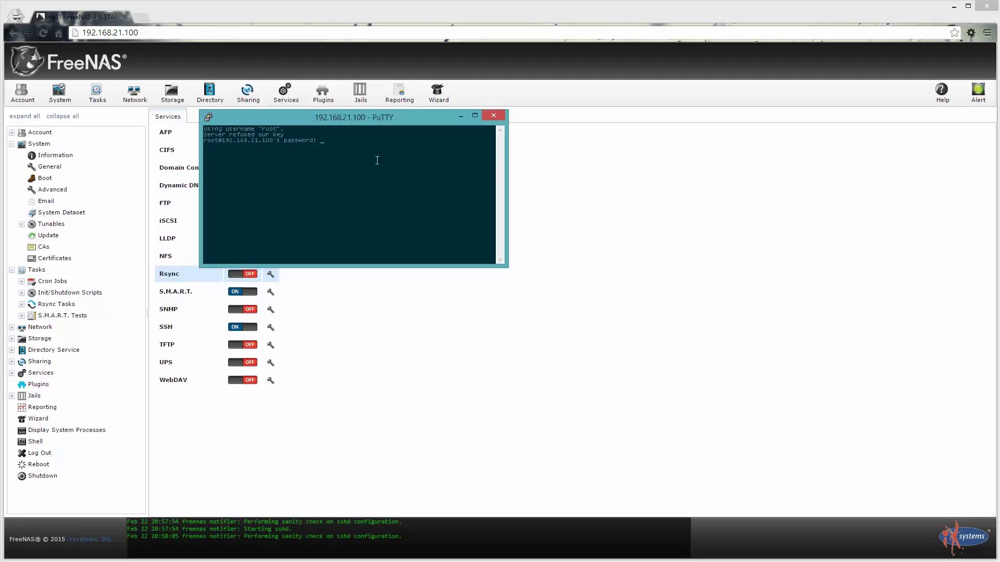
key(Return)
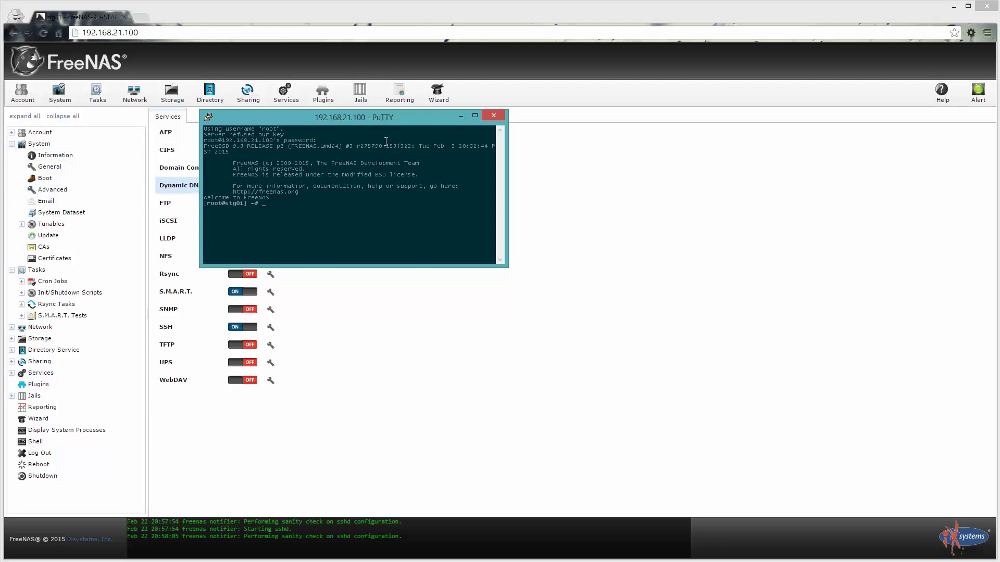
- Run getent passwd and highlight the domain user entries in the output
text(getent passwd)
key(Return)
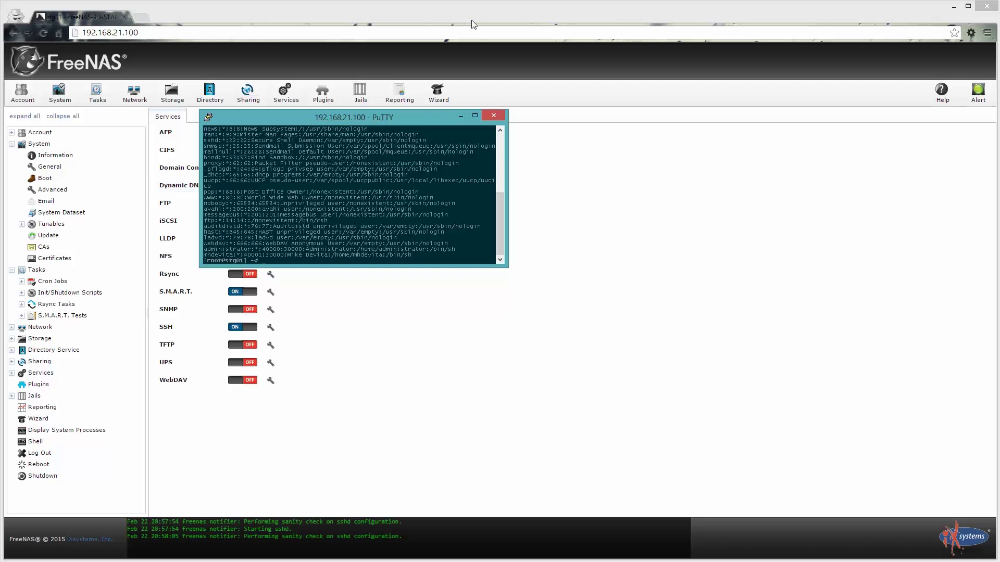
drag(431, 263, 206, 245)
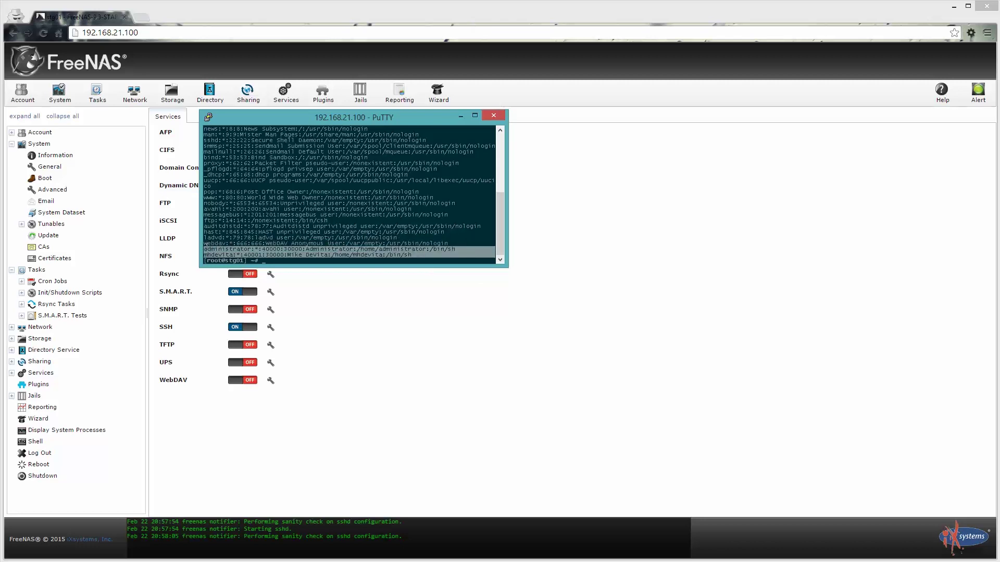
click(223, 259)
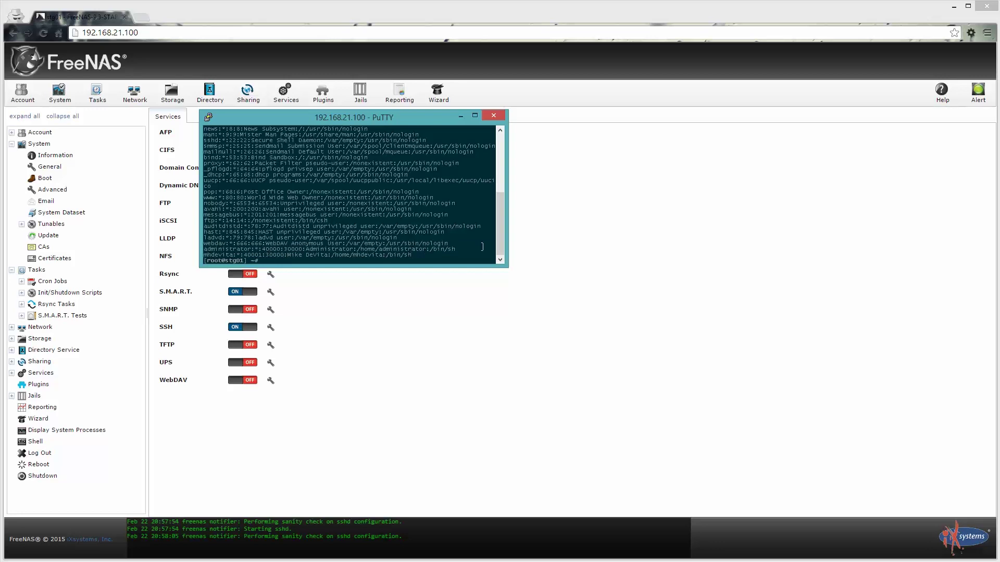
- Show the domain user's uid and groups, highlighting domain users, then clear the screen
text(mhdevita)
key(Return)
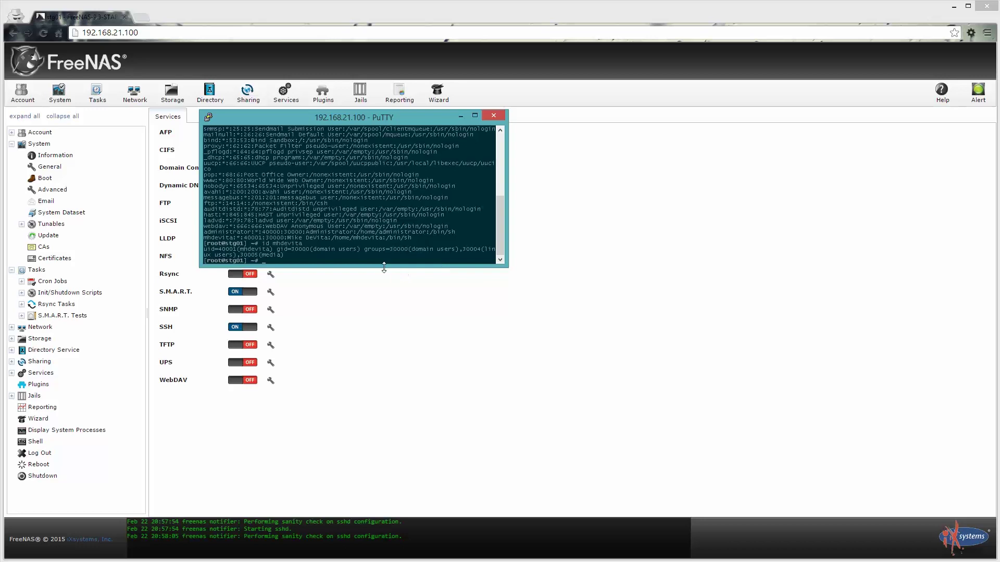
drag(282, 249, 296, 257)
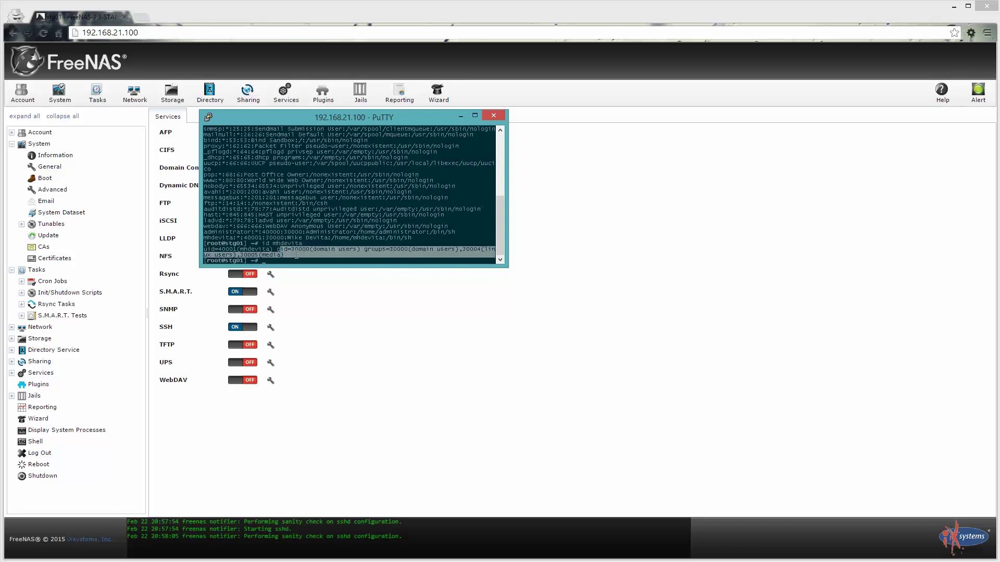
click(385, 259)
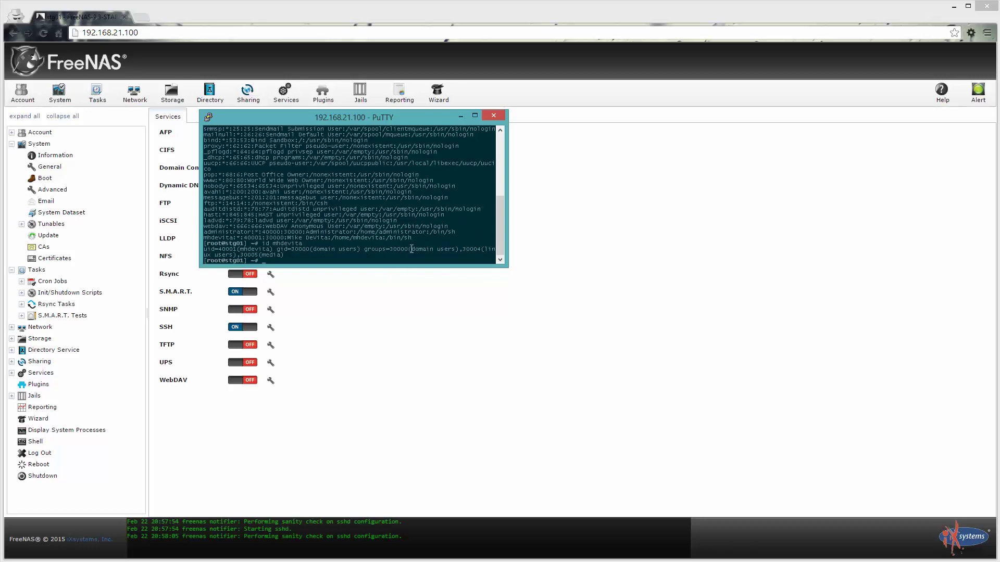
drag(412, 249, 456, 249)
click(225, 255)
drag(349, 123, 488, 144)
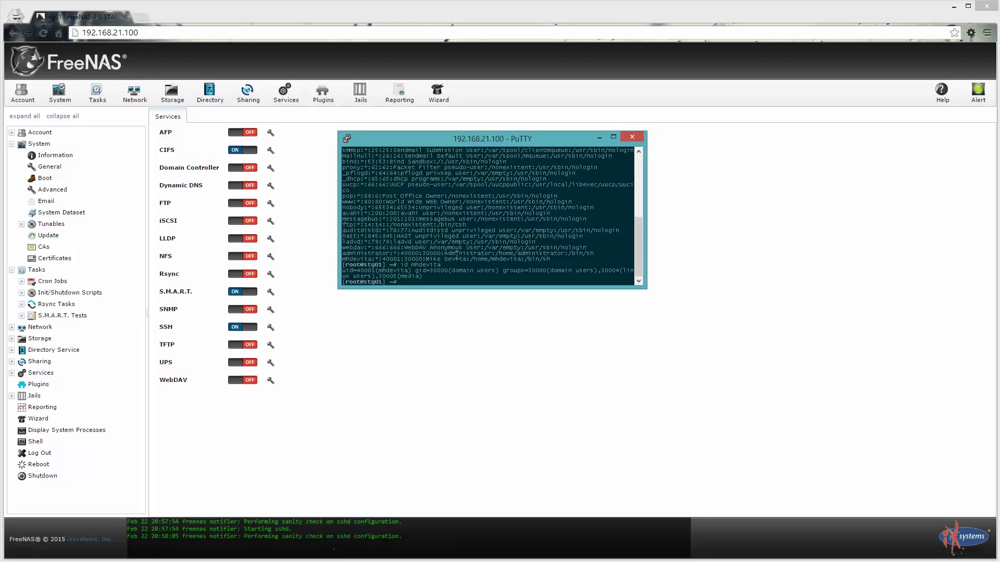
drag(436, 277, 342, 269)
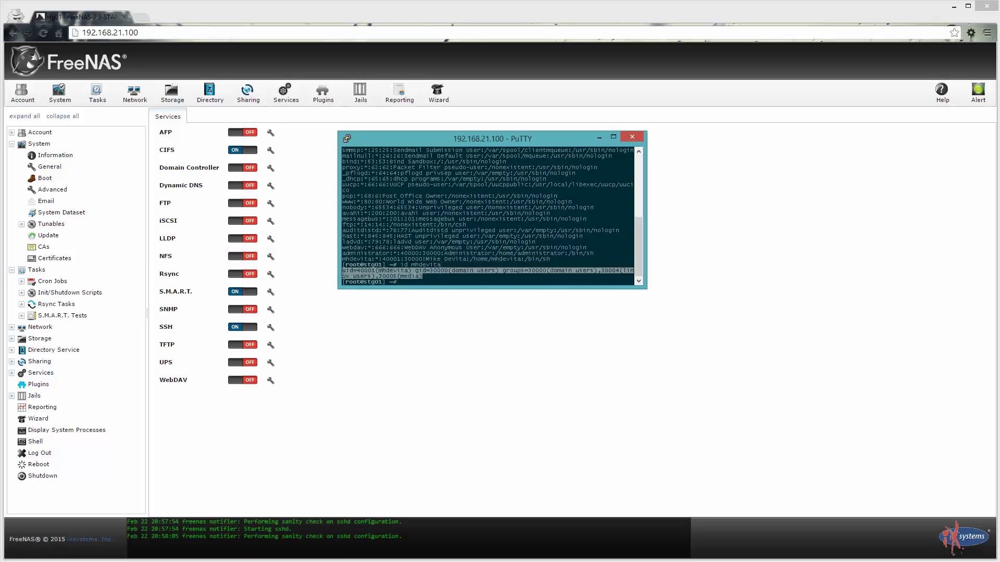
click(448, 239)
text(clear)
key(Return)
- List domain users and domain groups with wbinfo -u and wbinfo -g, then clear
text(wbingf)
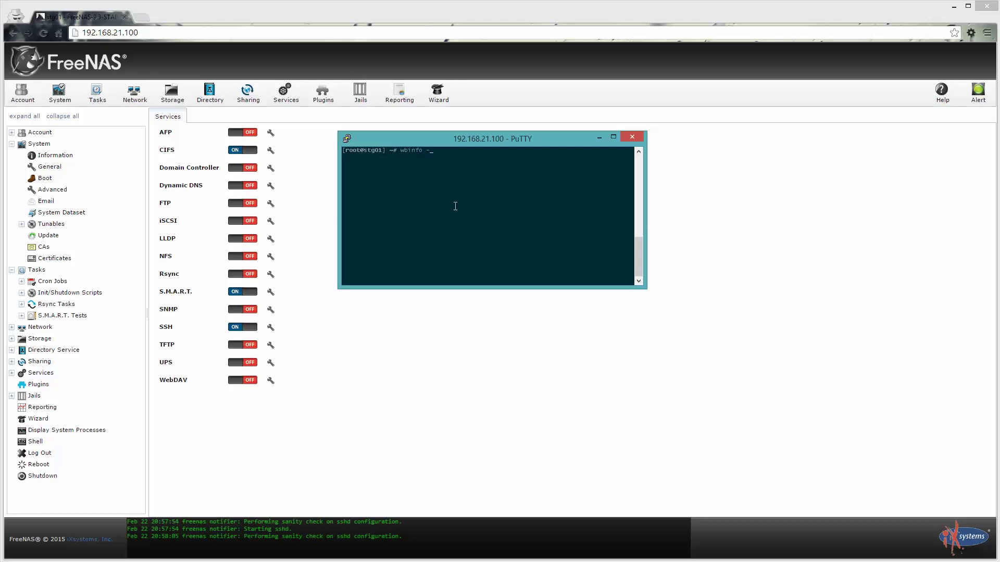
text( -u)
key(Return)
text(wbinfo)
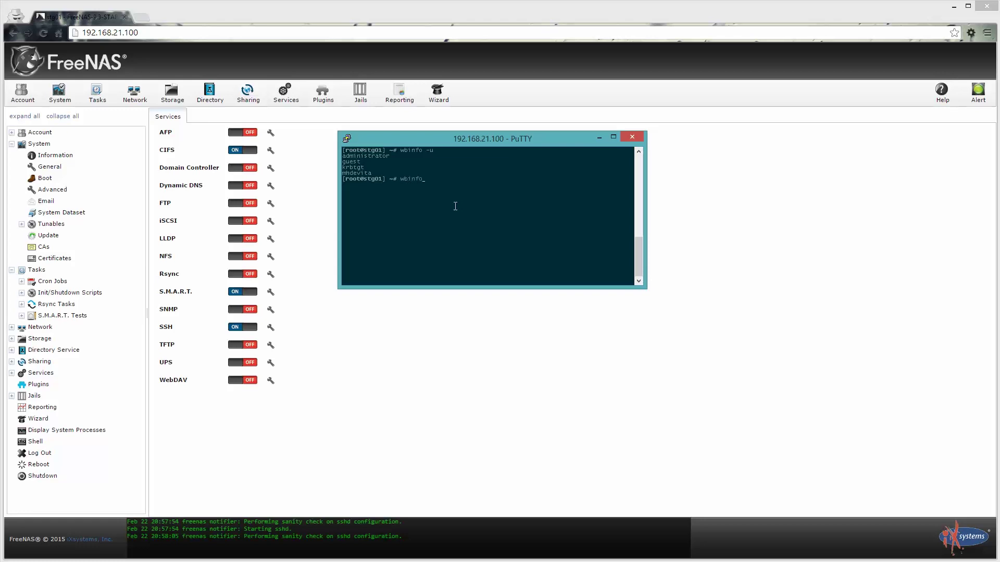
text( -g)
key(Return)
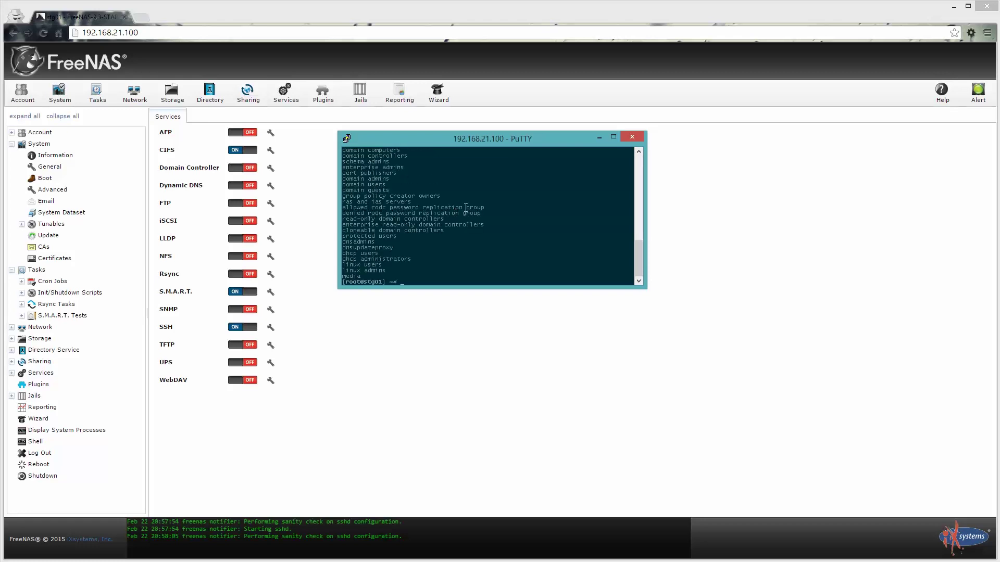
scroll(473, 237, up, 2)
scroll(469, 232, down, 2)
text(clear)
key(Return)
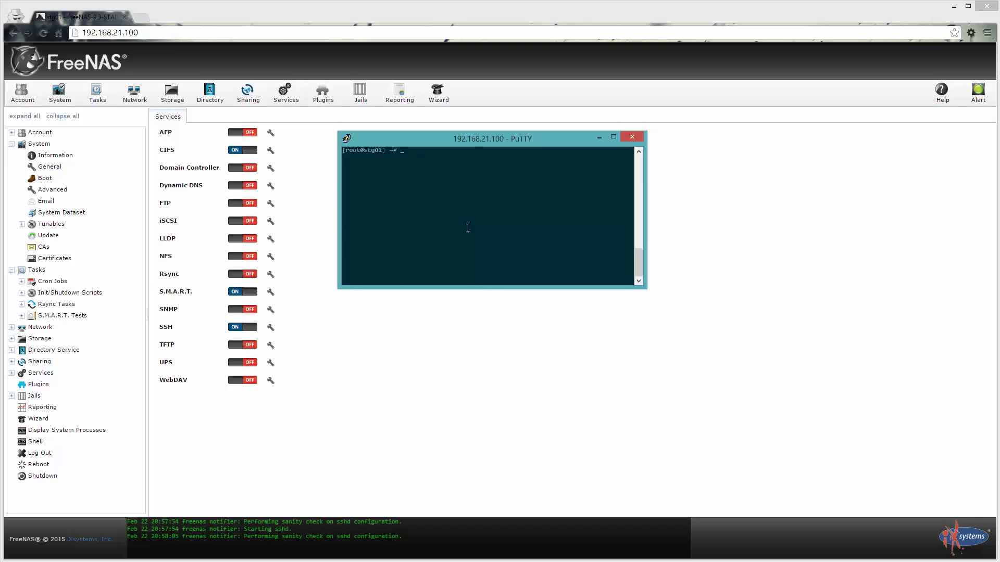
- Run wbinfo -u again and list all system groups with getent group
text(wbinfo -u)
key(Return)
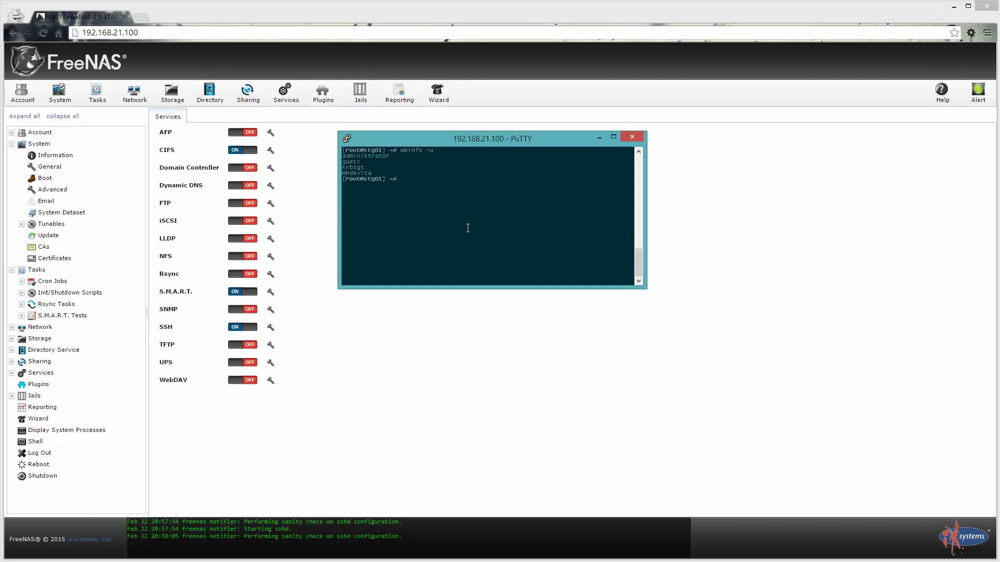
text(id)
text(get e)
text(ent grou)
text(p)
key(Return)
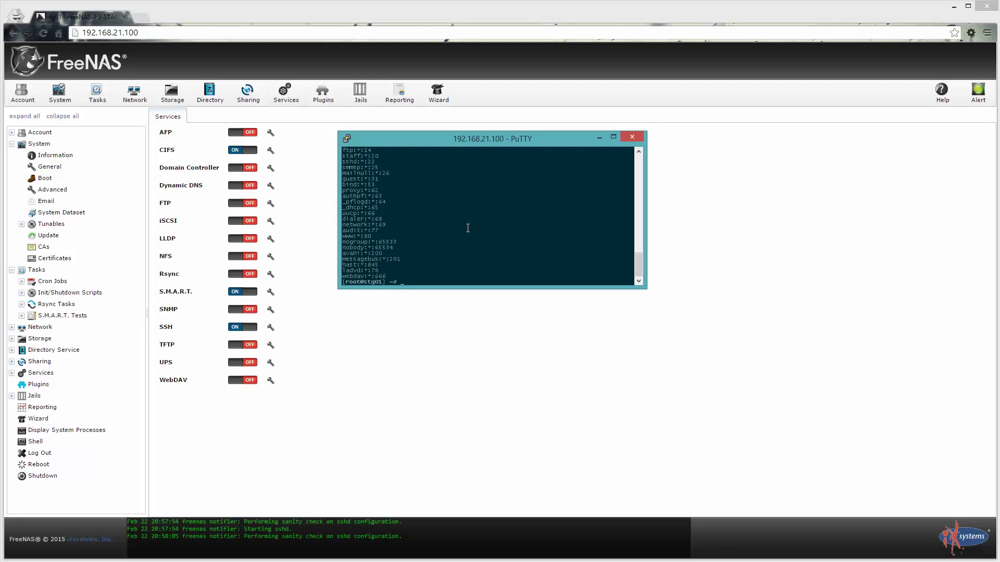
scroll(428, 253, up, 4)
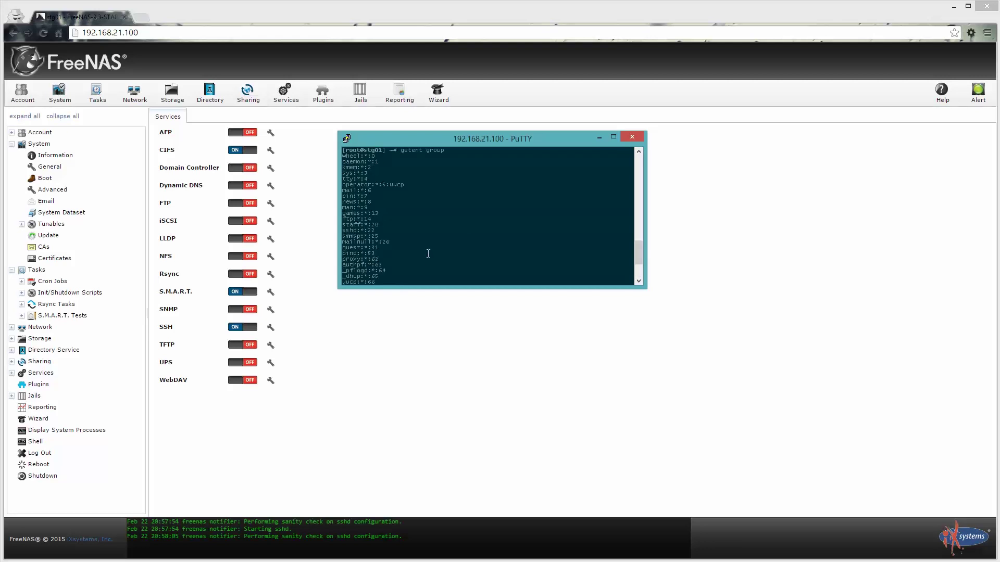
scroll(427, 247, down, 4)
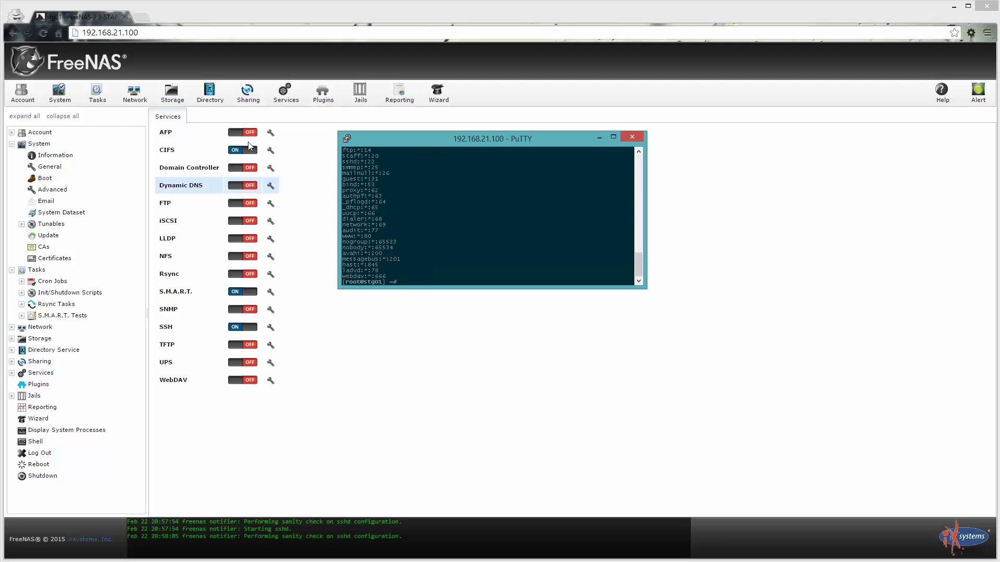
scroll(434, 267, up, 4)
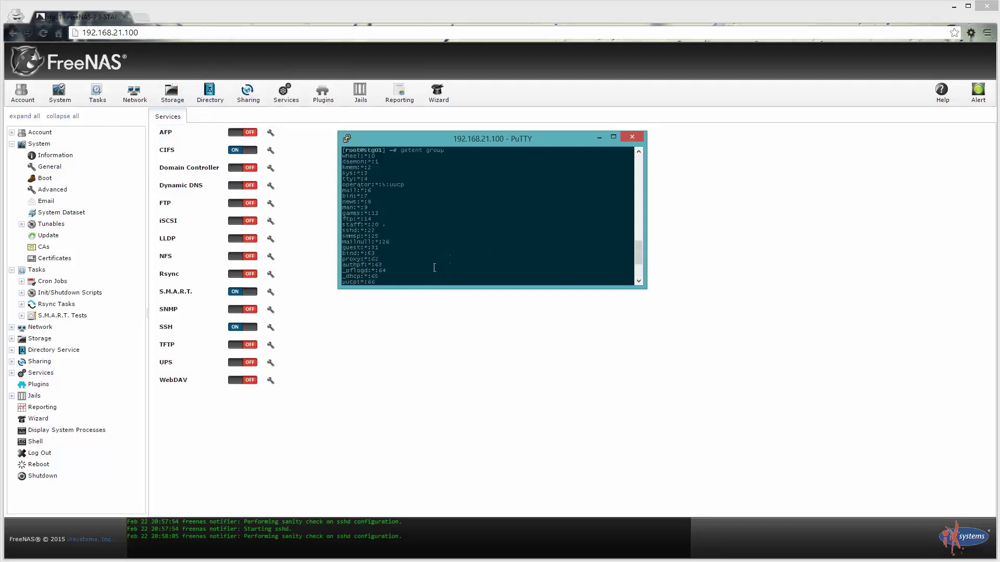
- Highlight the group entries from kmem through webdav in the group listing
drag(397, 145, 423, 151)
drag(366, 171, 390, 218)
click(390, 217)
scroll(390, 217, down, 4)
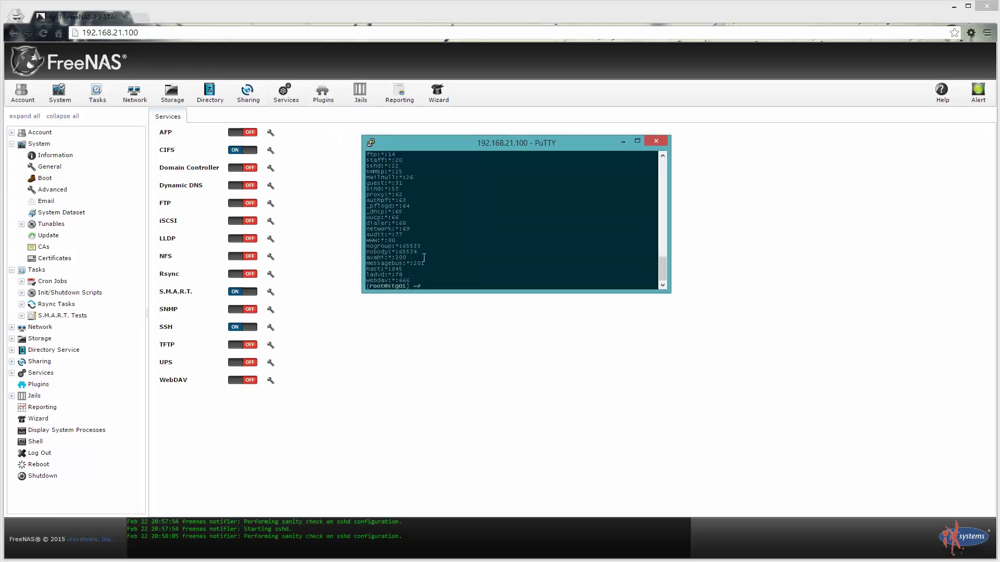
drag(420, 286, 373, 246)
click(431, 234)
drag(401, 142, 352, 139)
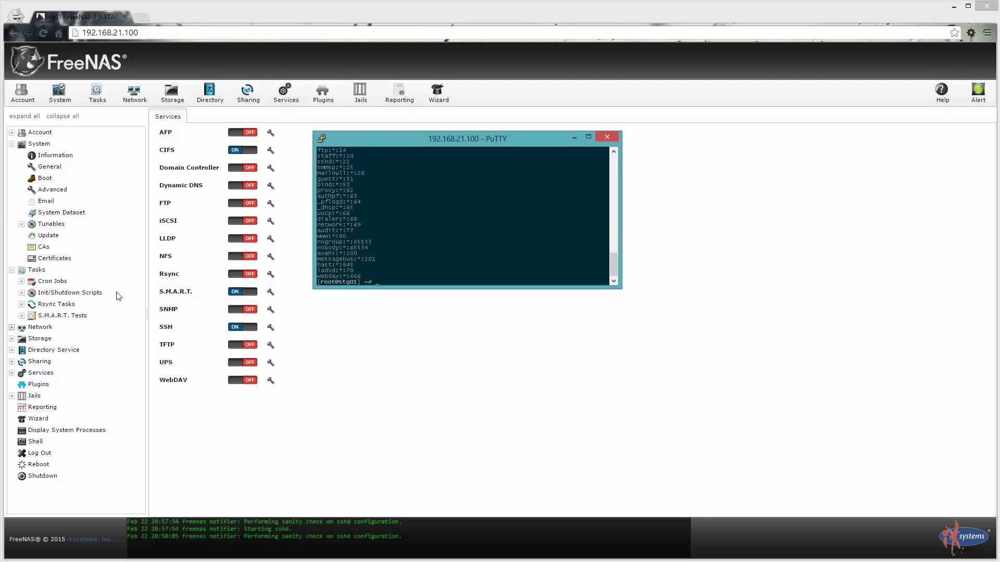
drag(361, 277, 325, 226)
click(419, 261)
- Review the group output once more, then move PuTTY aside and return to FreeNAS
text(getent group)
key(ctrl+u)
drag(362, 278, 416, 247)
click(352, 274)
click(420, 258)
key(Return)
drag(353, 278, 359, 201)
click(352, 229)
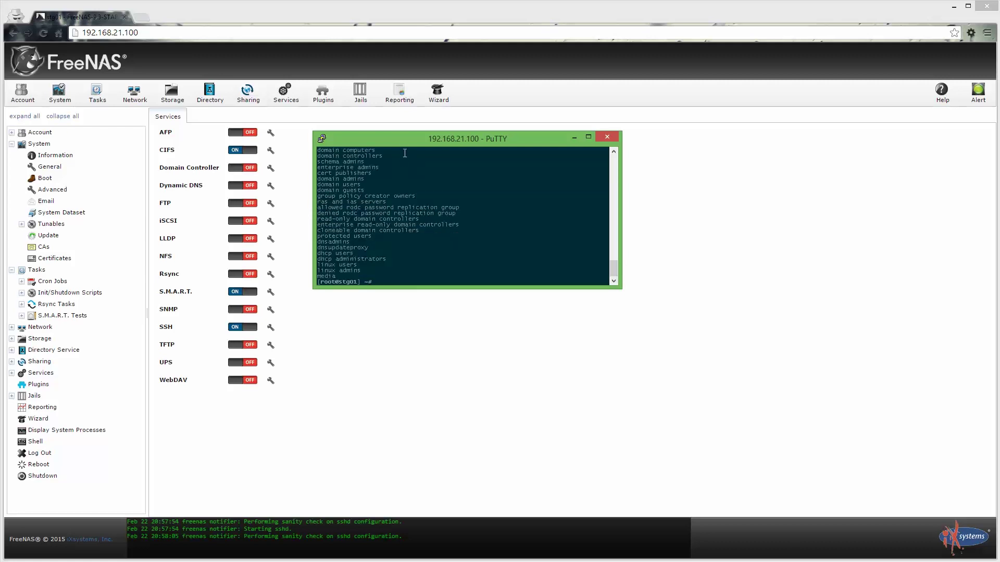
drag(405, 145, 535, 130)
click(398, 289)
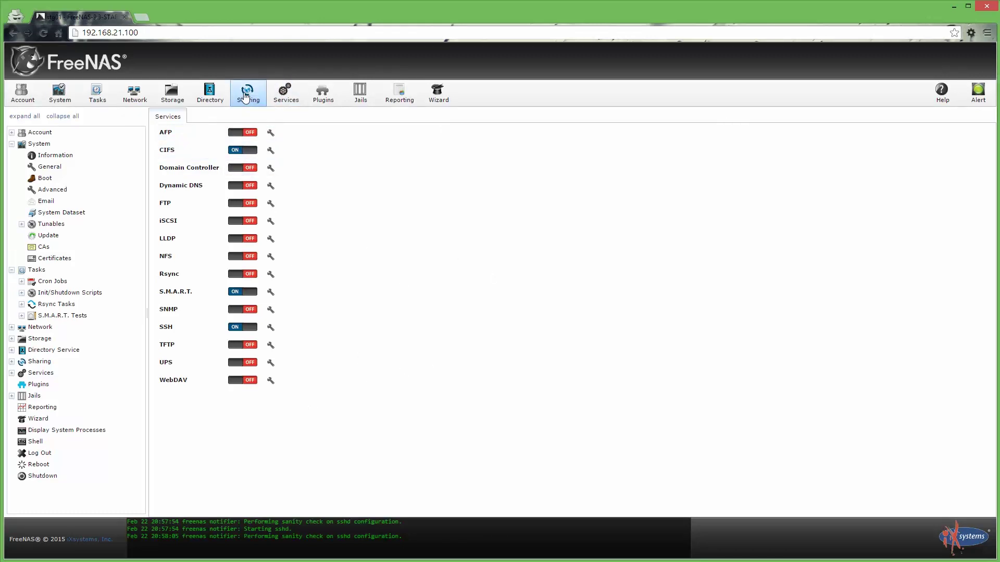
- Create the Downloads dataset under /mnt/vault from Storage > Volumes
click(67, 339)
click(110, 350)
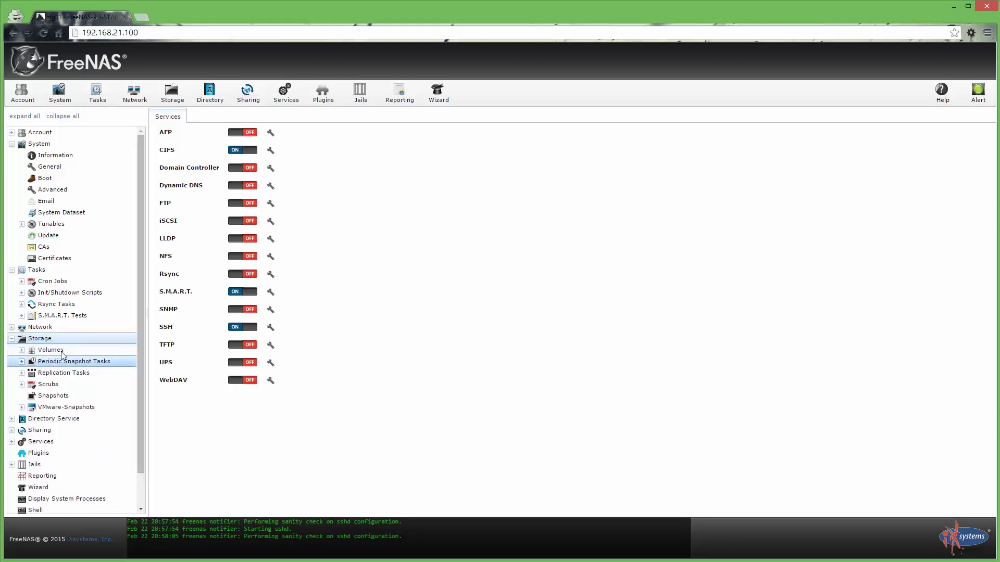
click(73, 361)
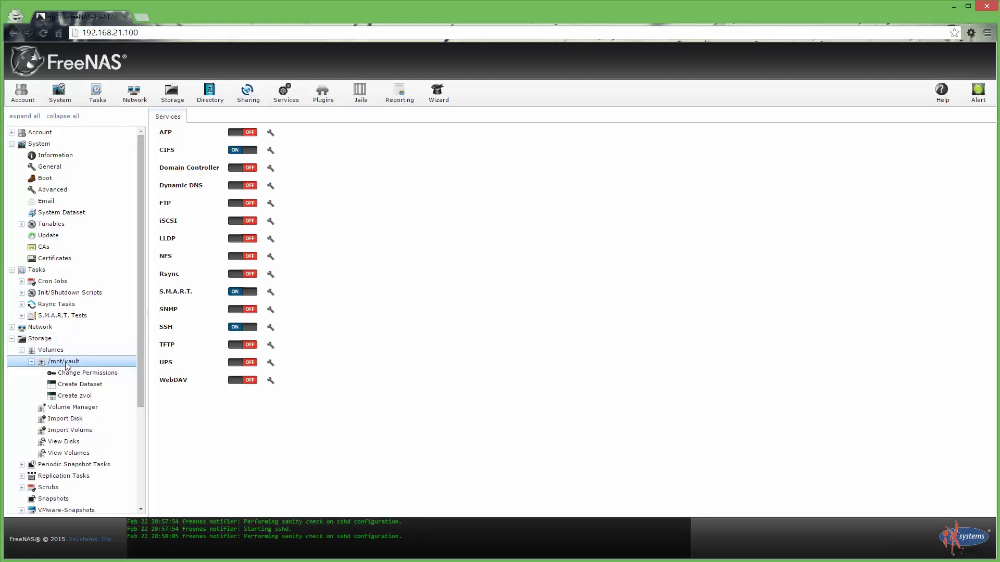
click(101, 386)
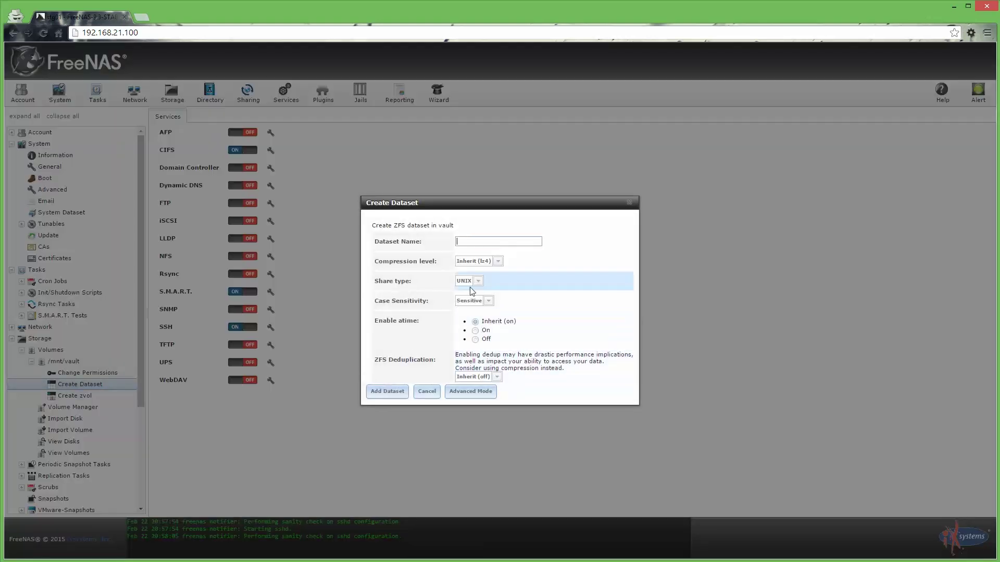
key(Return)
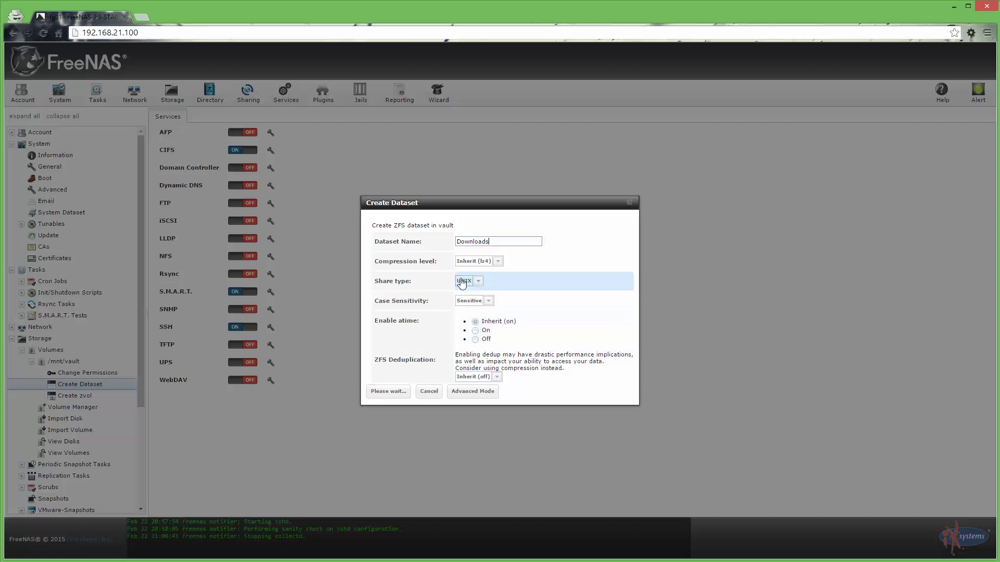
click(402, 247)
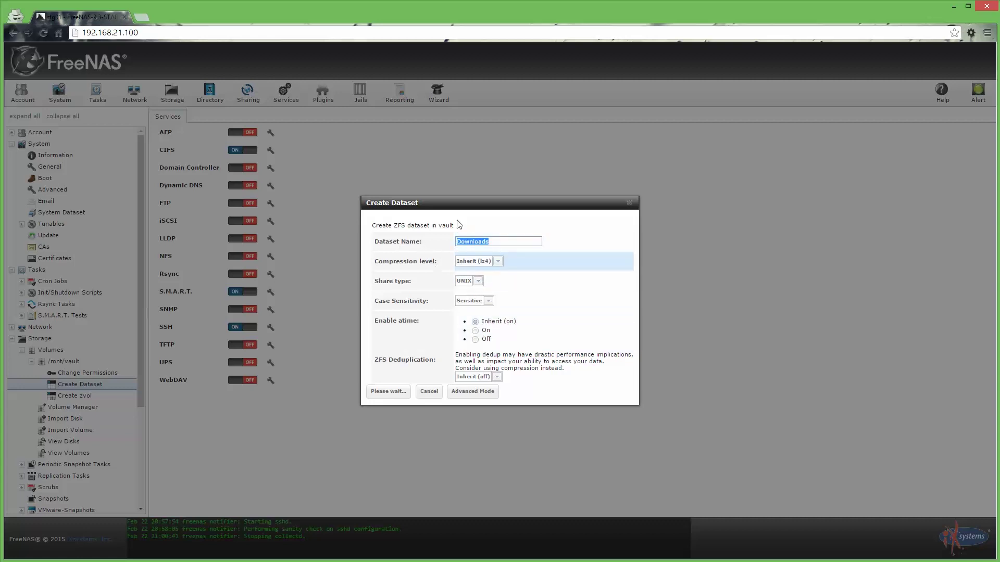
drag(491, 203, 471, 149)
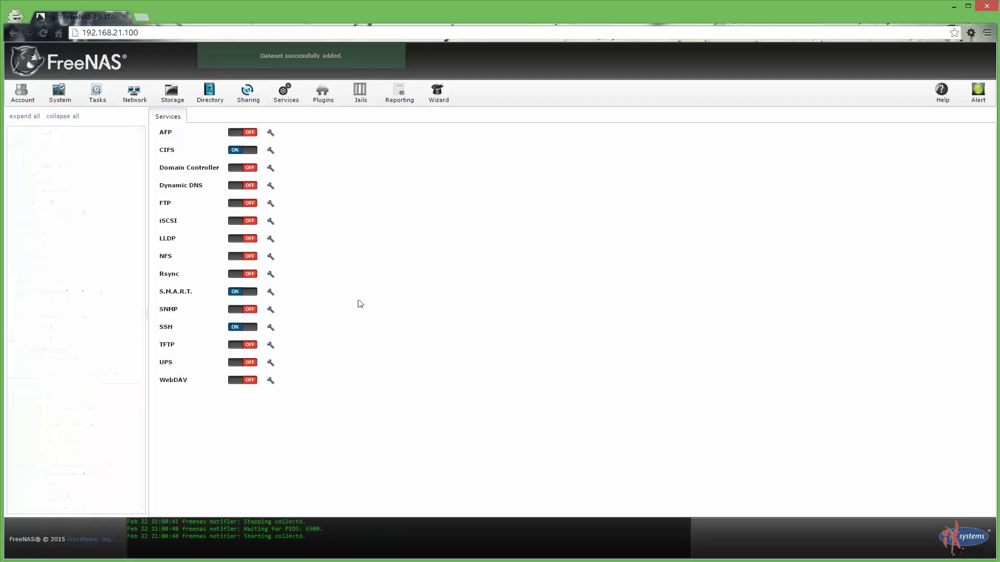
click(41, 373)
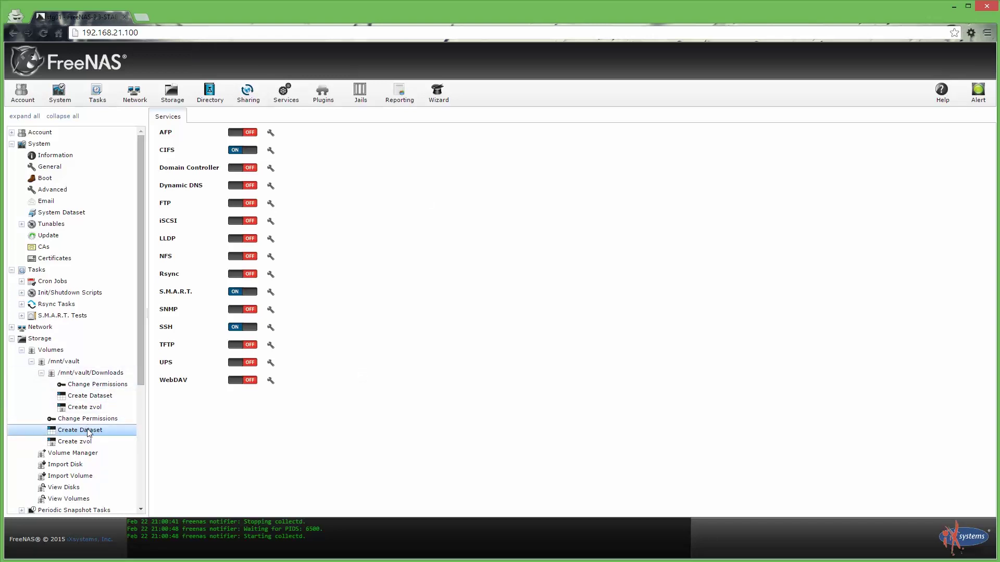
click(42, 374)
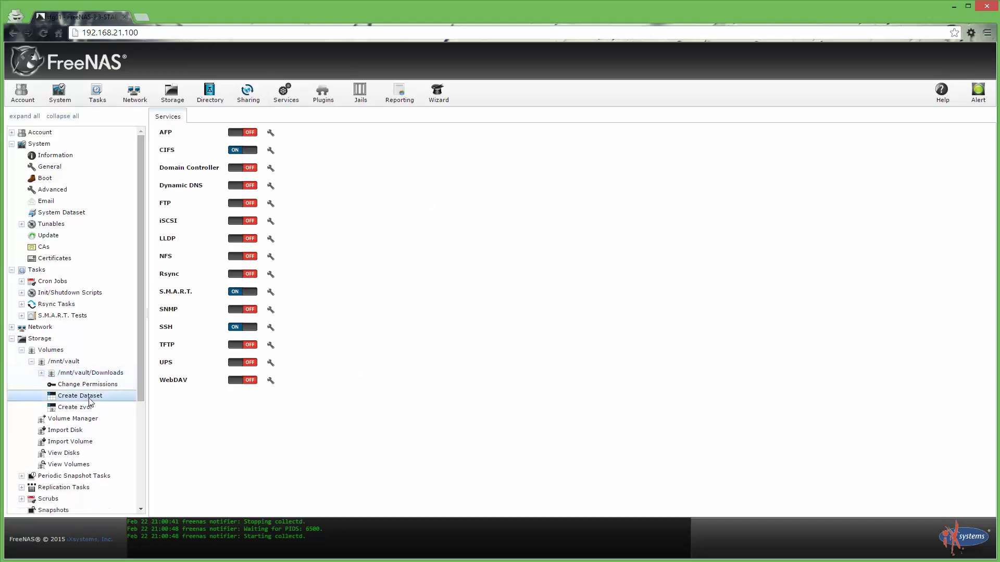
click(79, 396)
- Add Pictures and Software datasets to vault and begin a home dataset
text(Pictures)
key(Return)
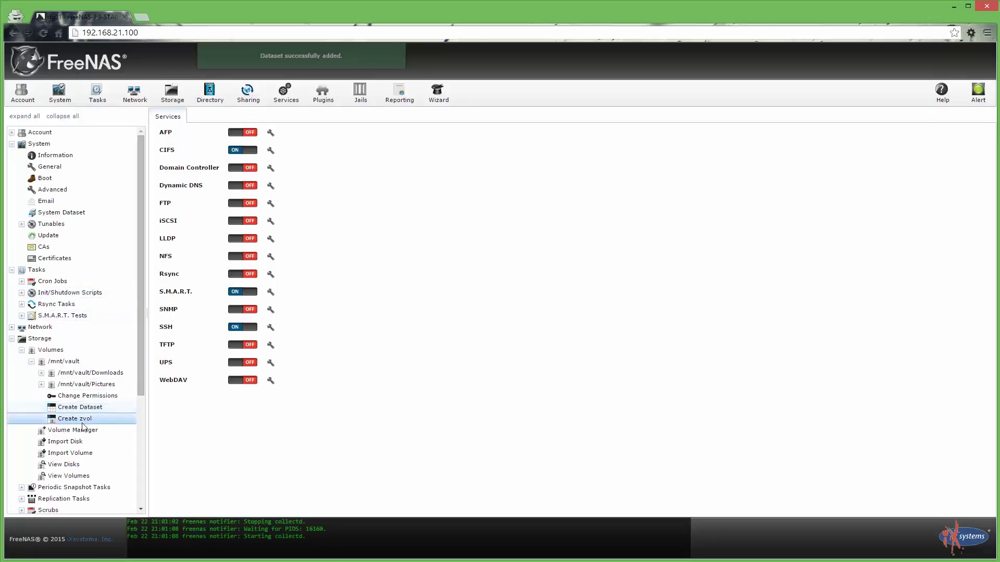
click(83, 407)
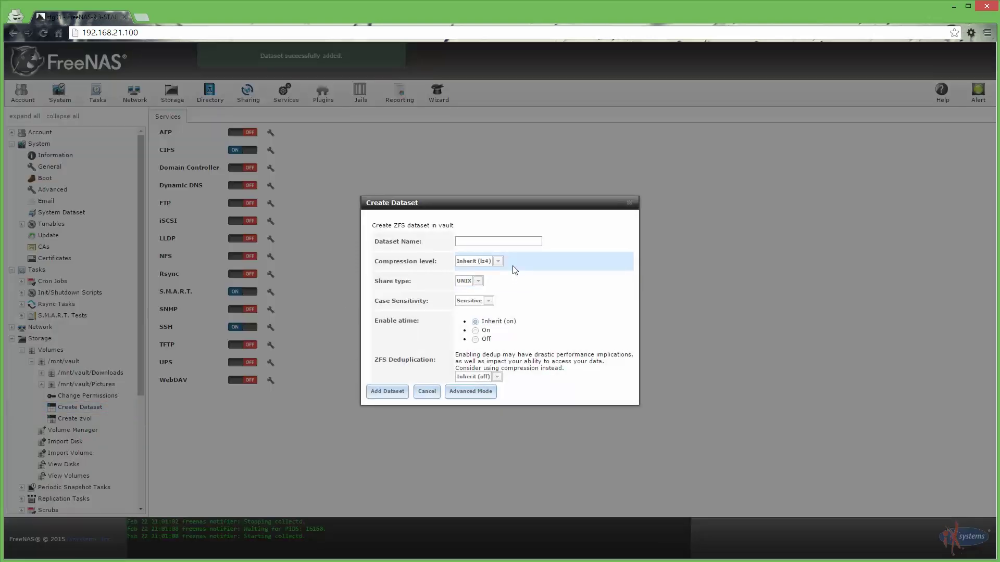
click(386, 392)
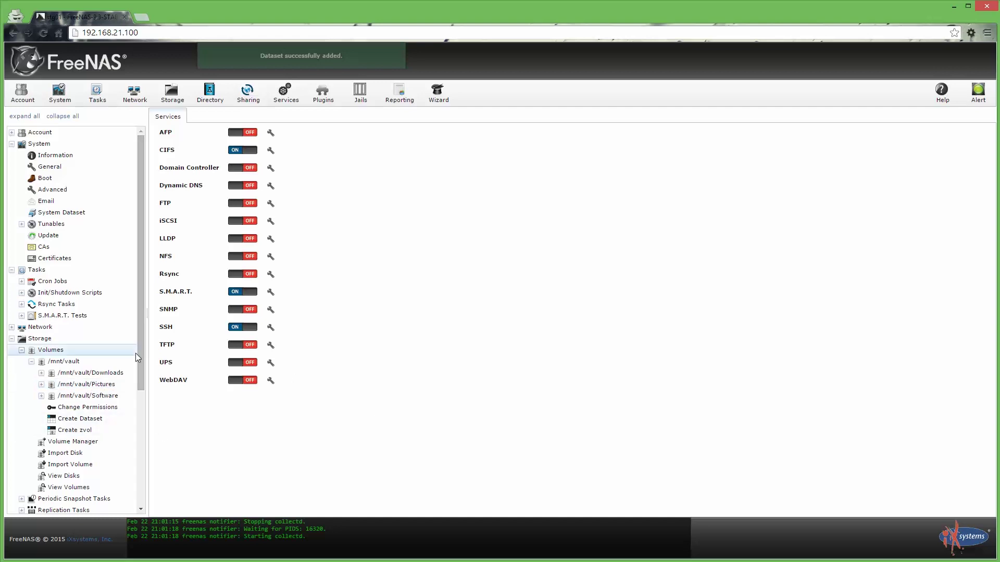
click(80, 419)
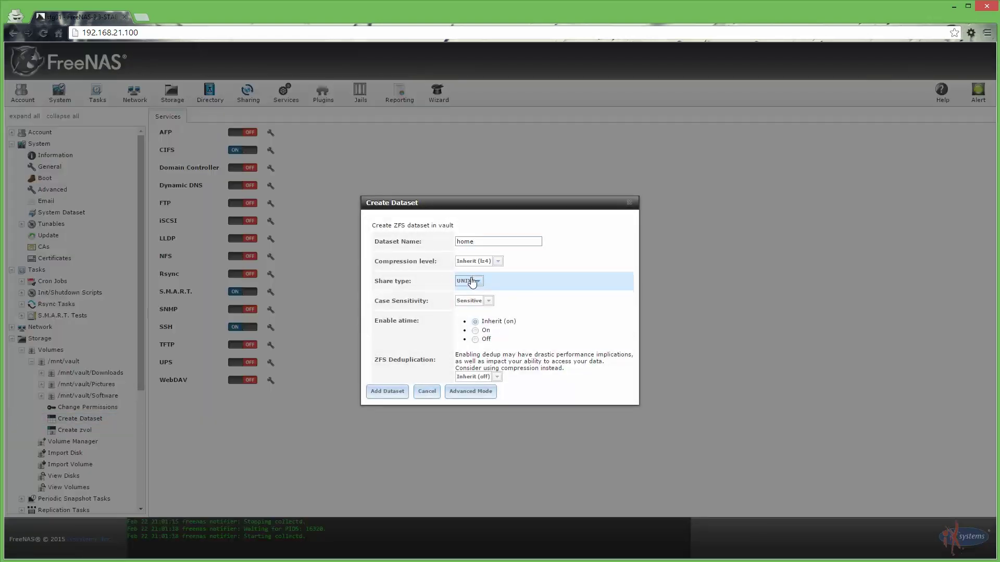
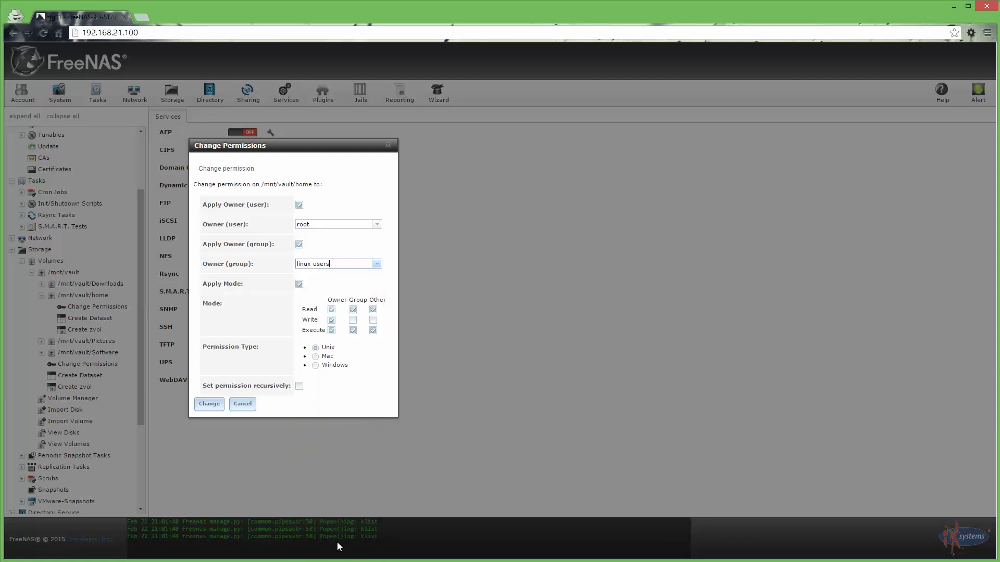
- Give the home dataset's group write access and apply it recursively
click(354, 321)
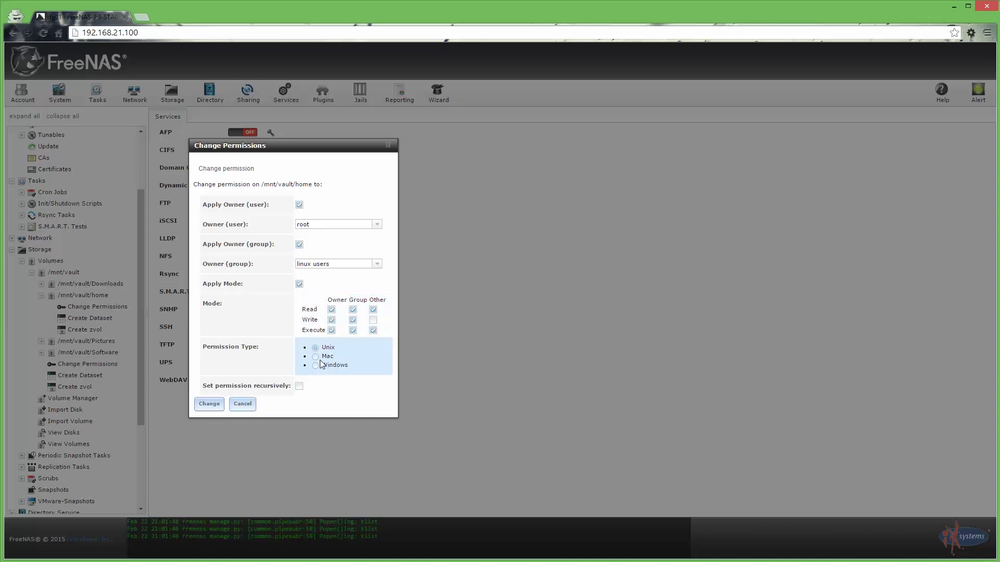
click(299, 386)
click(209, 405)
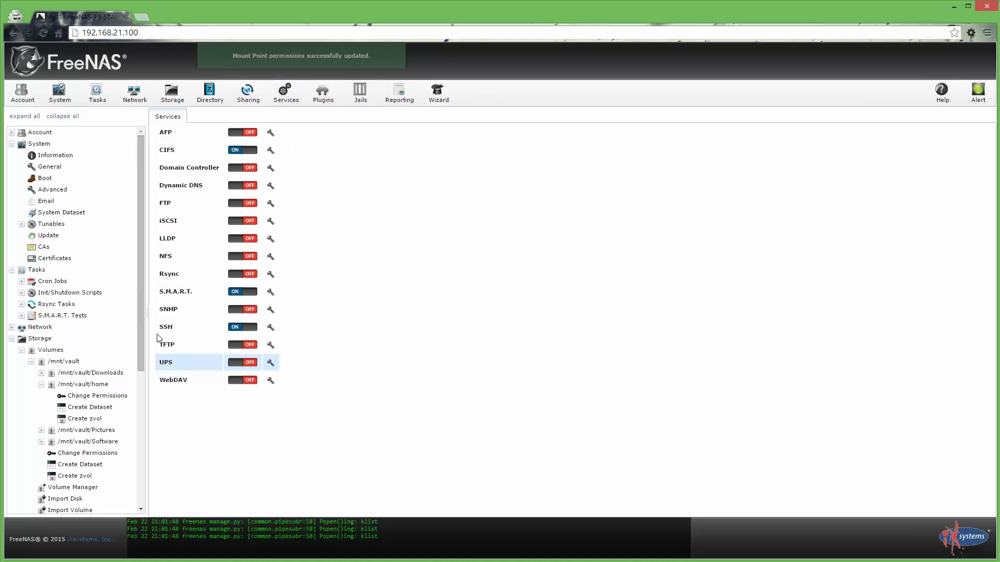
scroll(131, 317, down, 3)
- Set the Downloads dataset's owning group to media with group write access
click(106, 311)
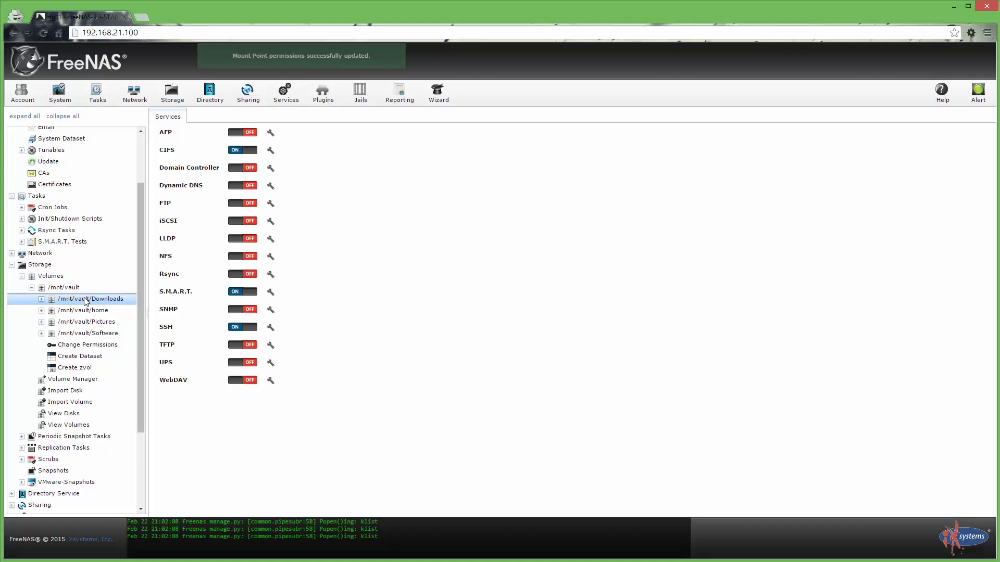
click(86, 300)
click(102, 303)
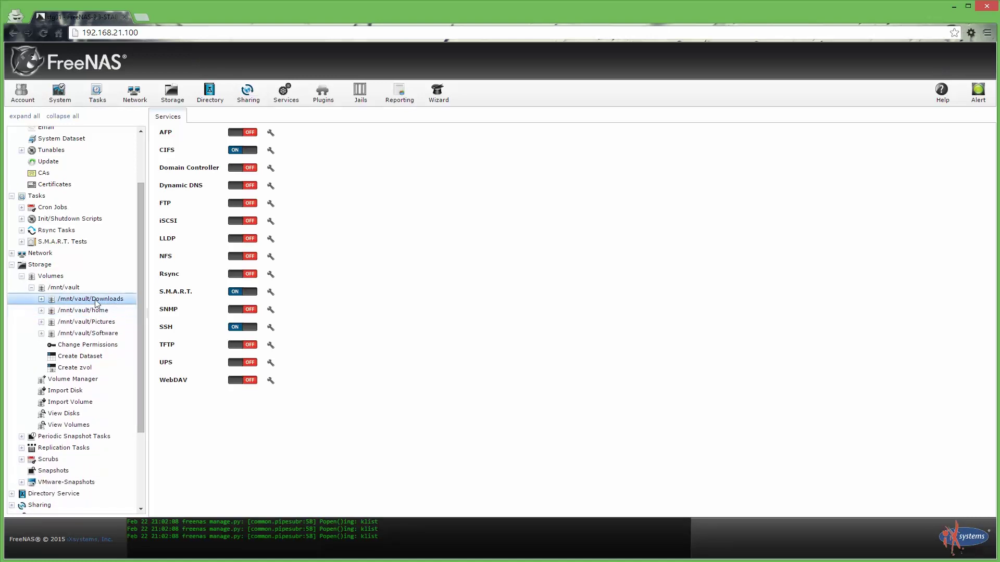
click(99, 300)
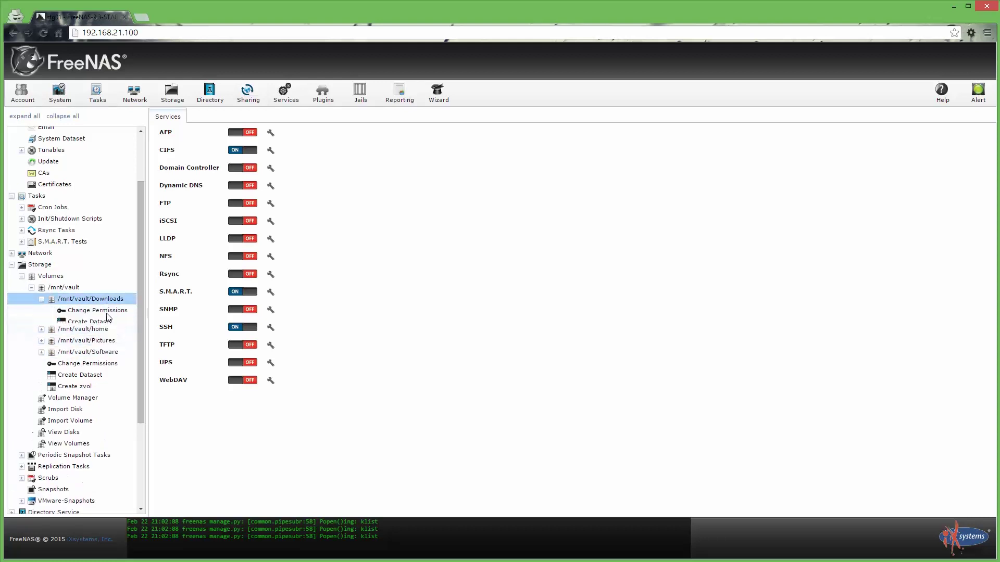
click(97, 310)
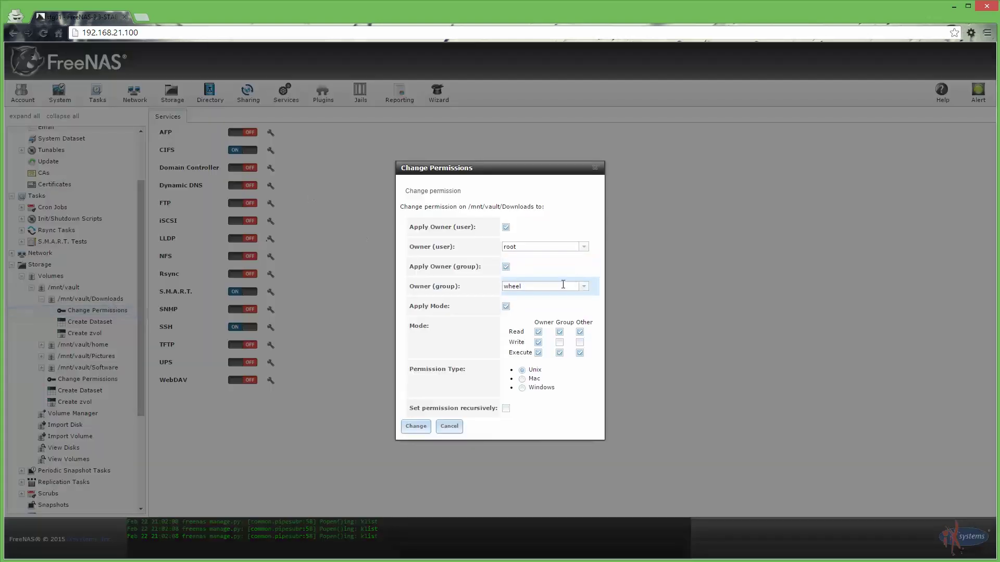
click(582, 290)
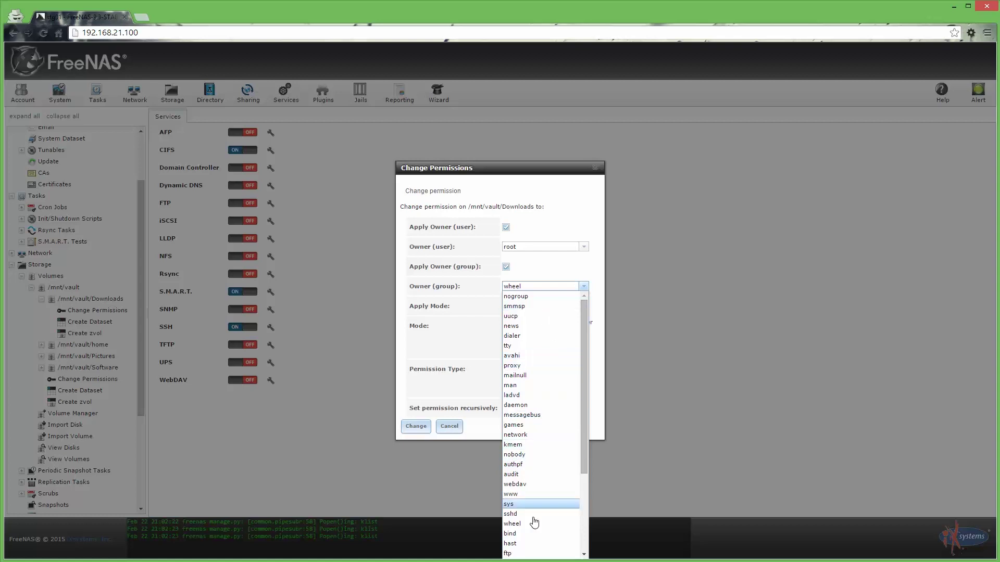
scroll(537, 456, down, 3)
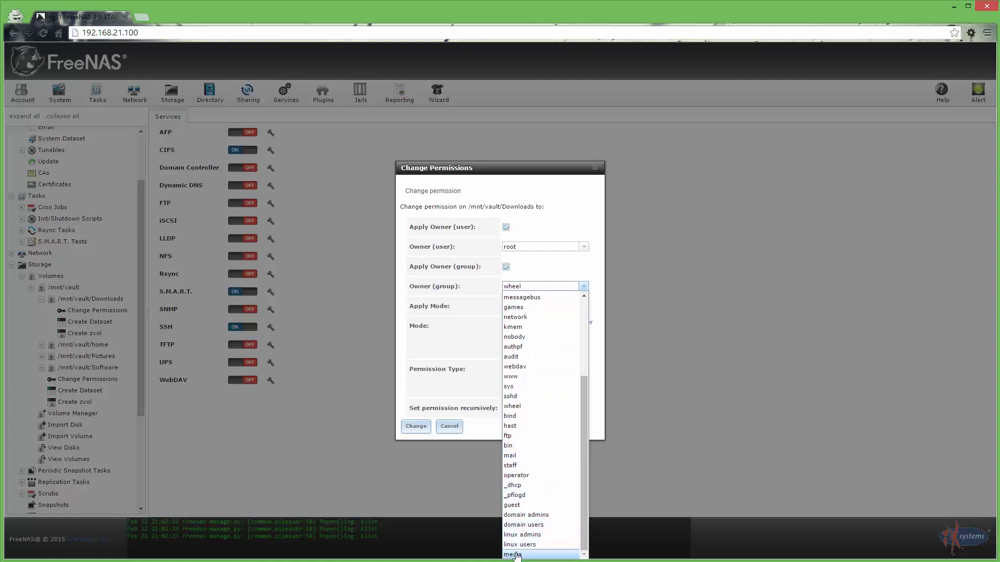
click(560, 530)
click(587, 291)
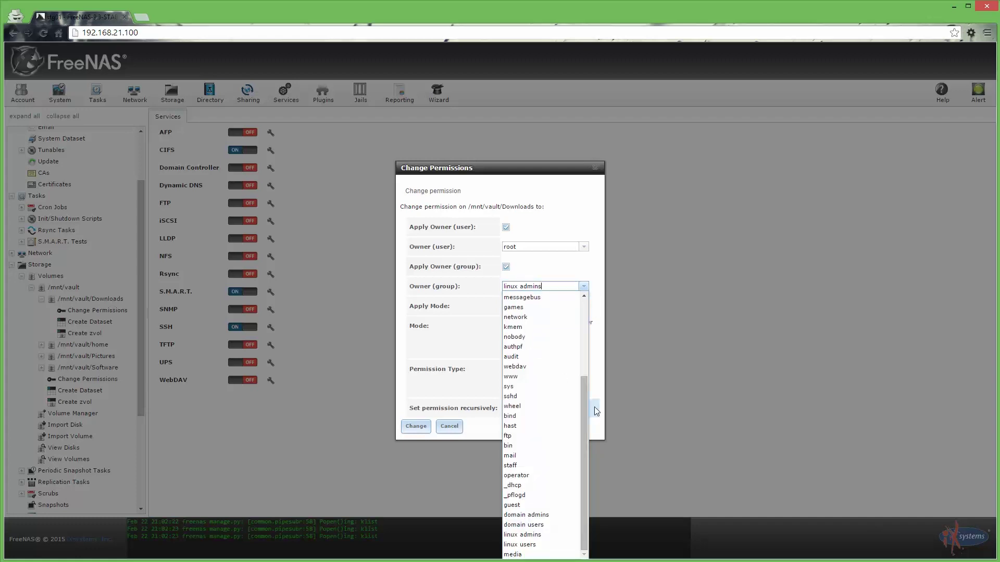
drag(526, 174, 447, 76)
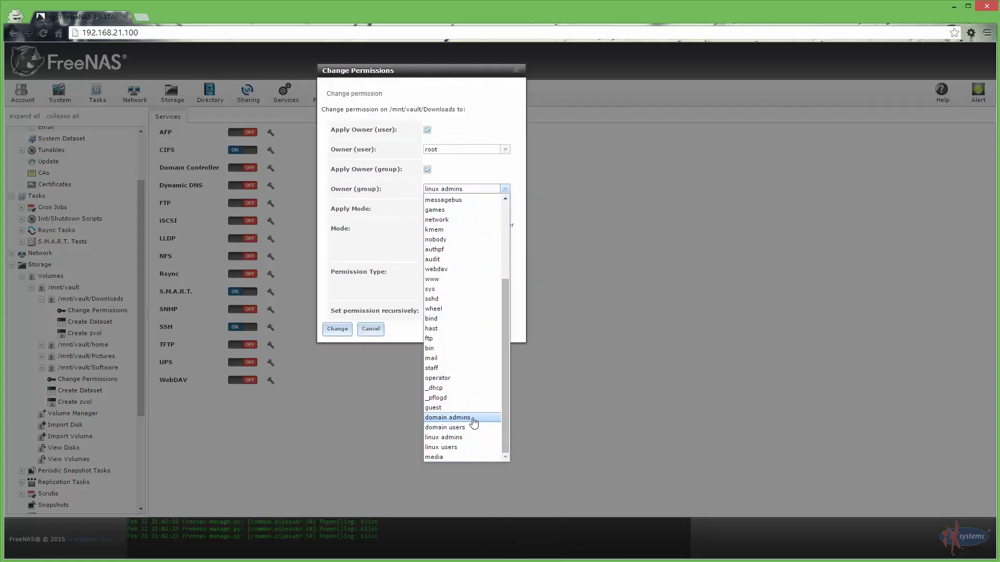
click(468, 459)
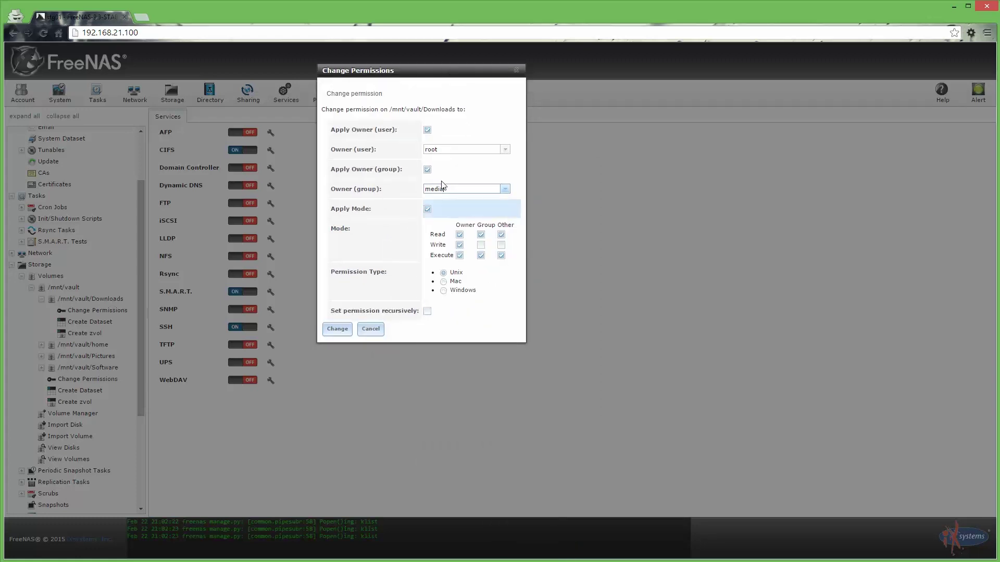
click(481, 244)
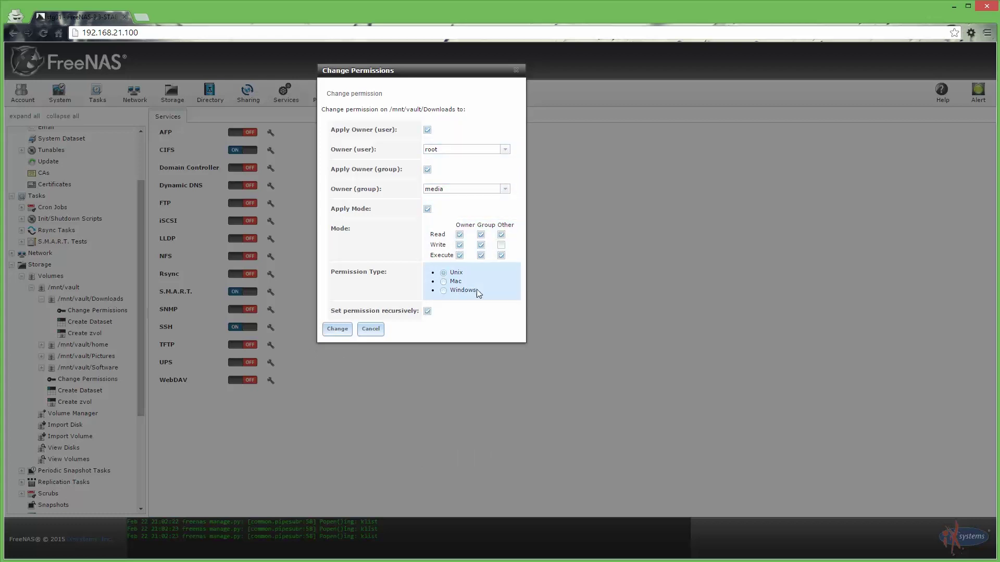
click(334, 332)
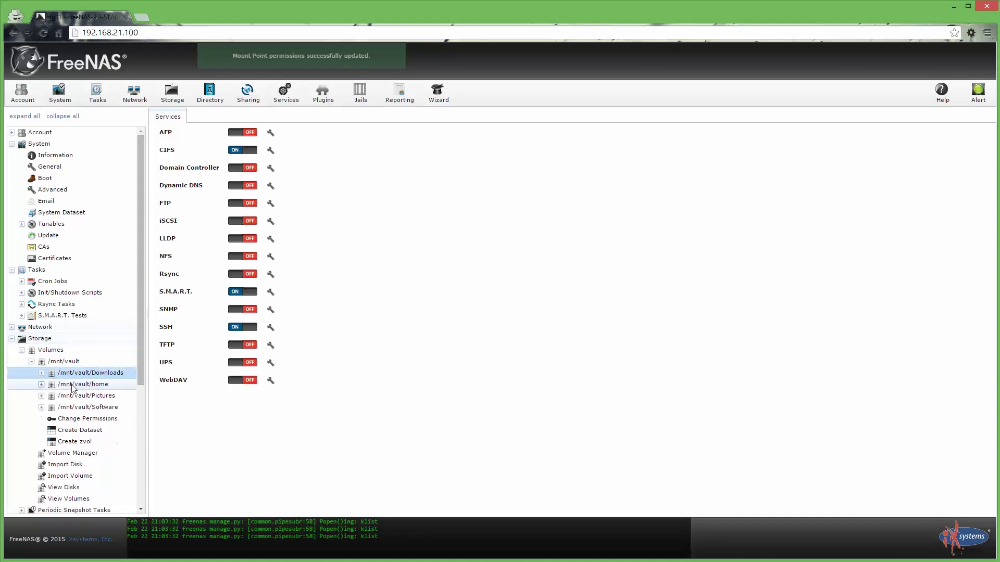
- Make media the owning group of the Pictures dataset
click(81, 397)
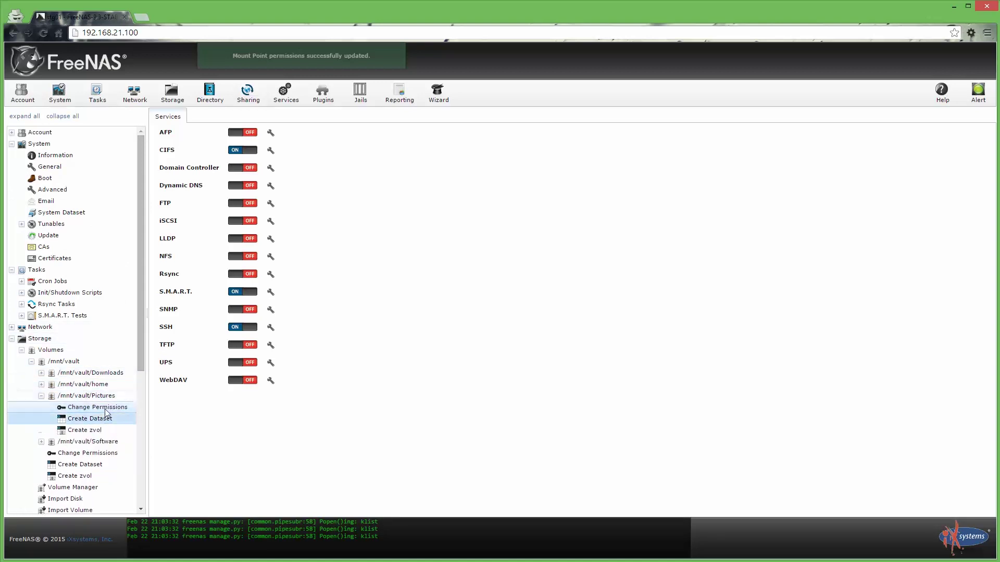
click(105, 408)
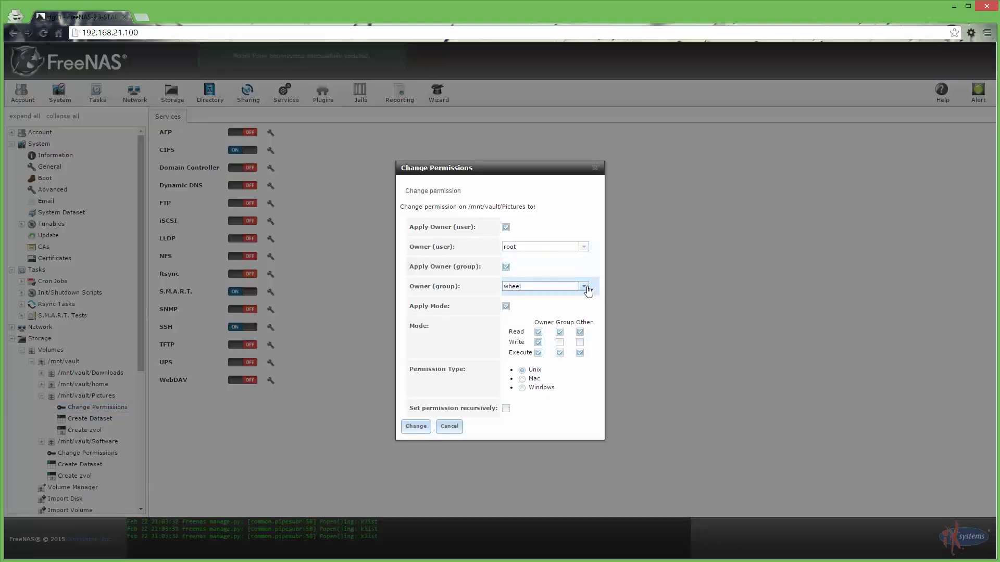
click(584, 286)
scroll(582, 314, down, 10)
click(552, 545)
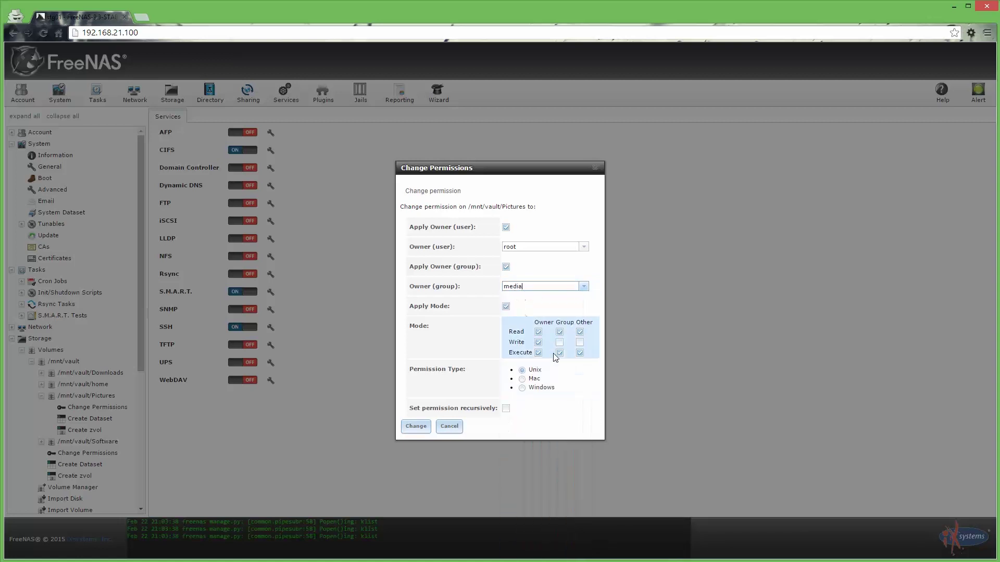
click(416, 427)
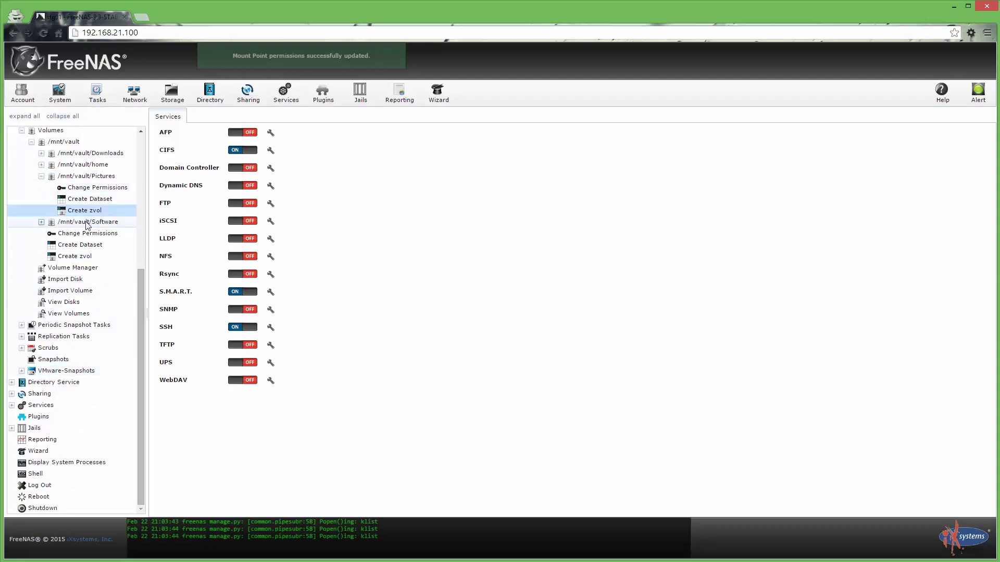
- Make media the owning group of Software, with group write enabled
click(87, 222)
click(105, 234)
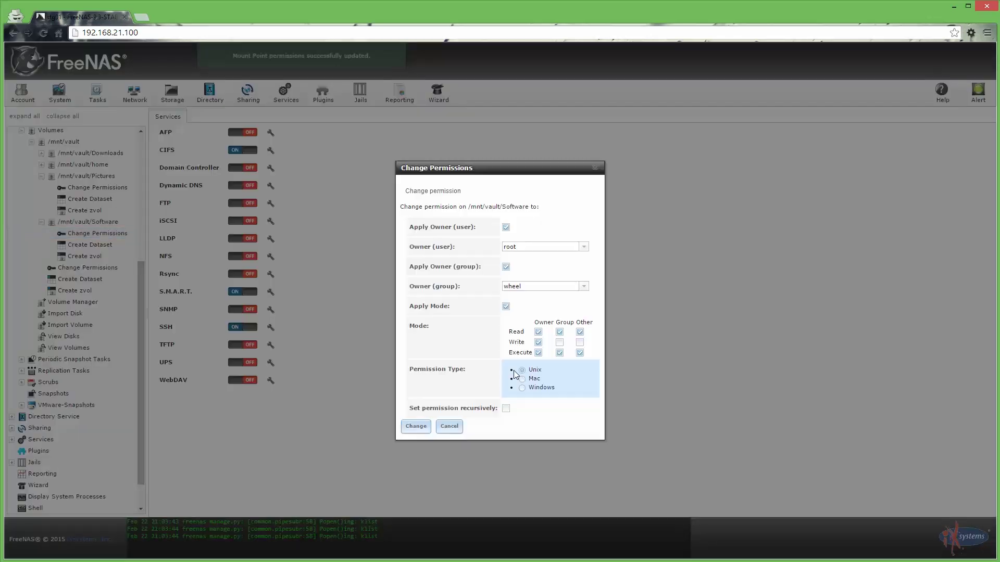
click(560, 342)
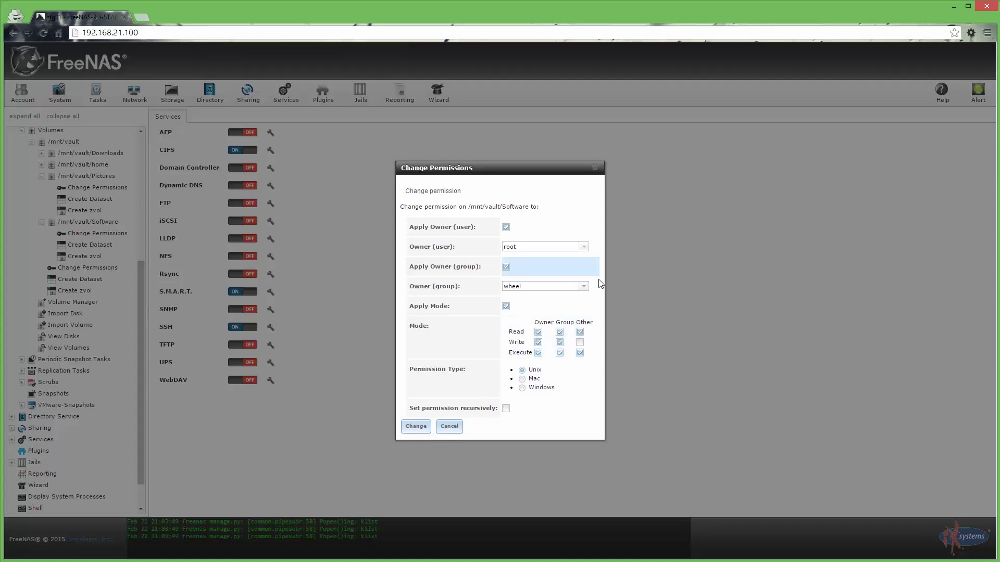
click(583, 287)
scroll(542, 520, down, 1)
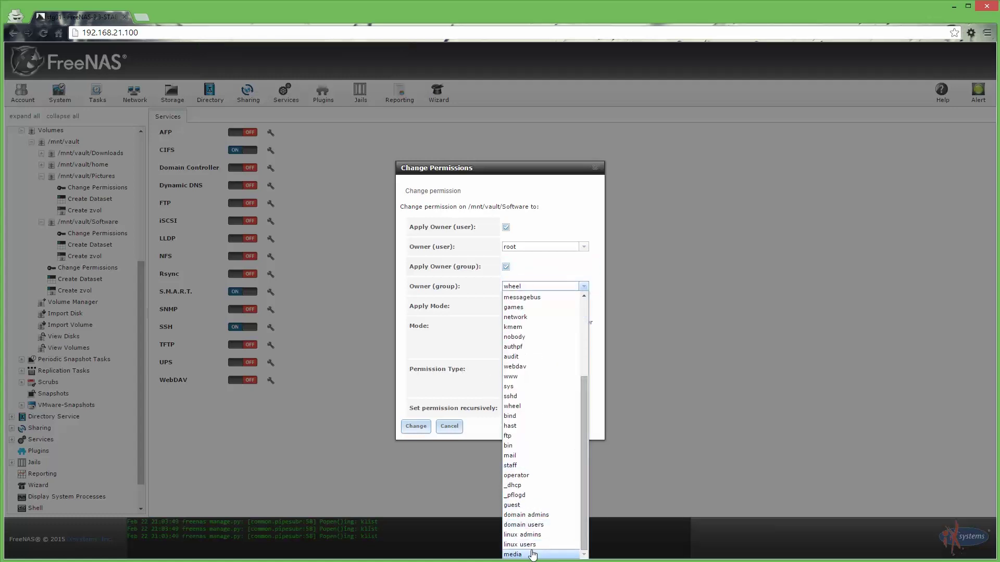
click(531, 552)
click(416, 426)
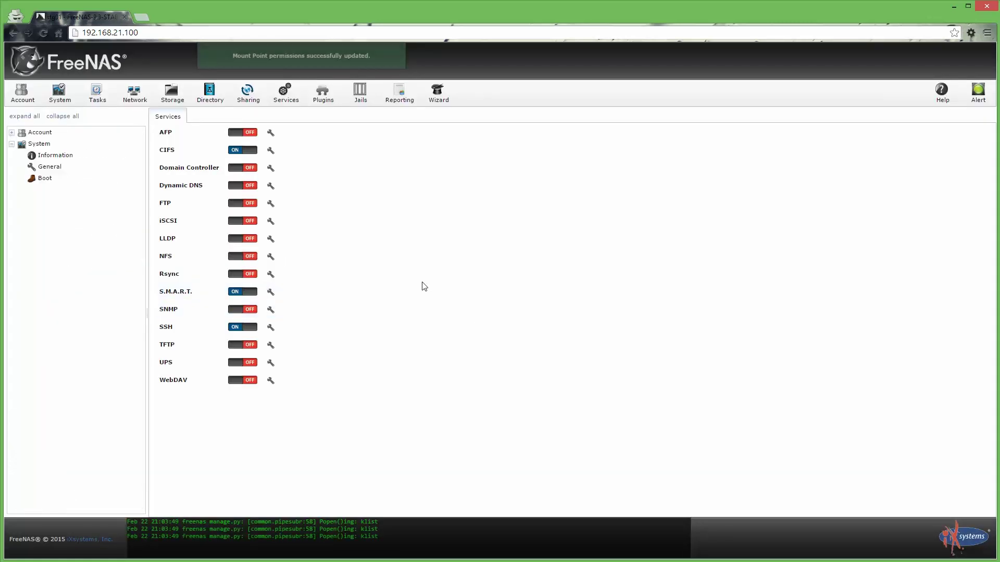
- Open the CIFS service settings and put focus in the NetBIOS name field
click(271, 150)
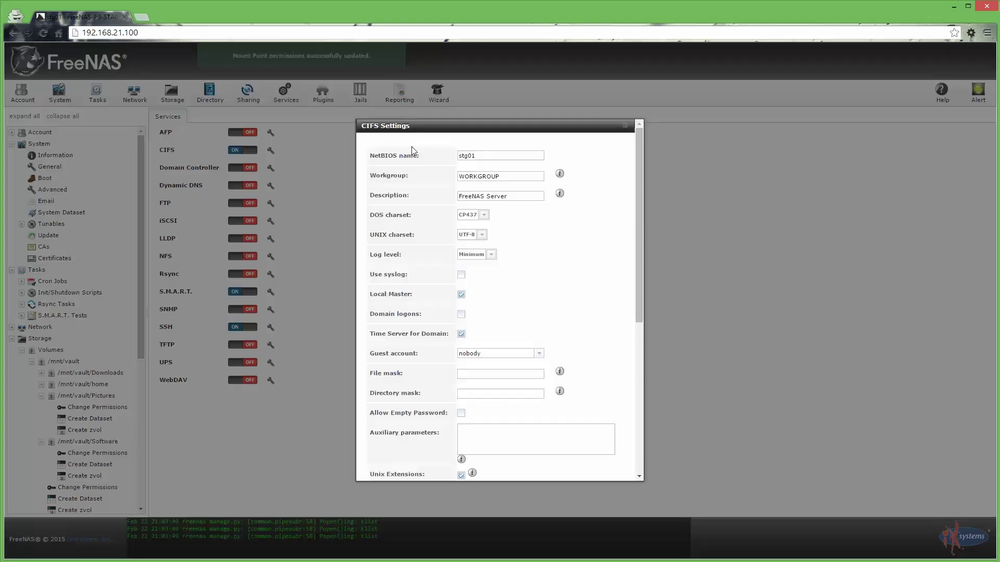
click(625, 126)
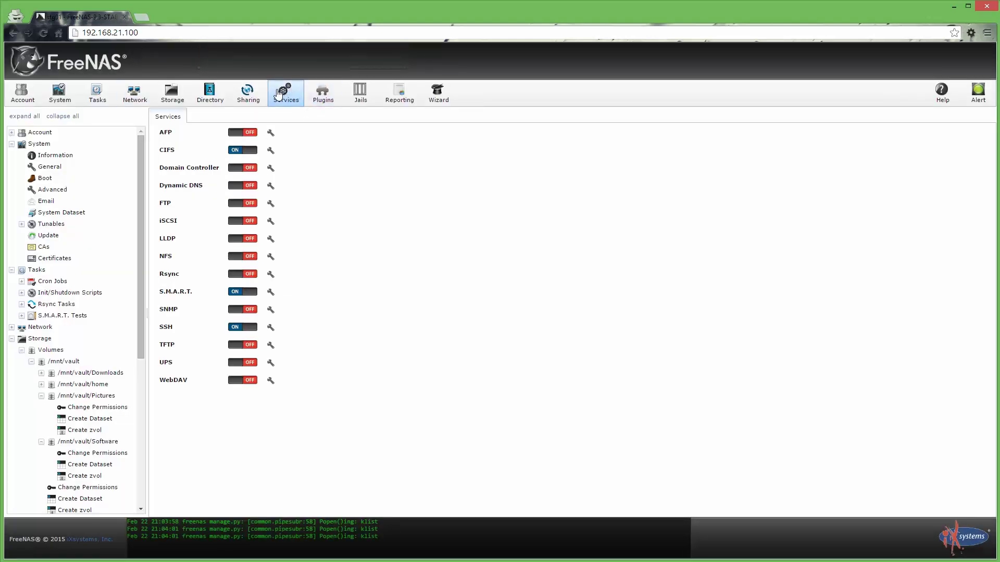
click(270, 150)
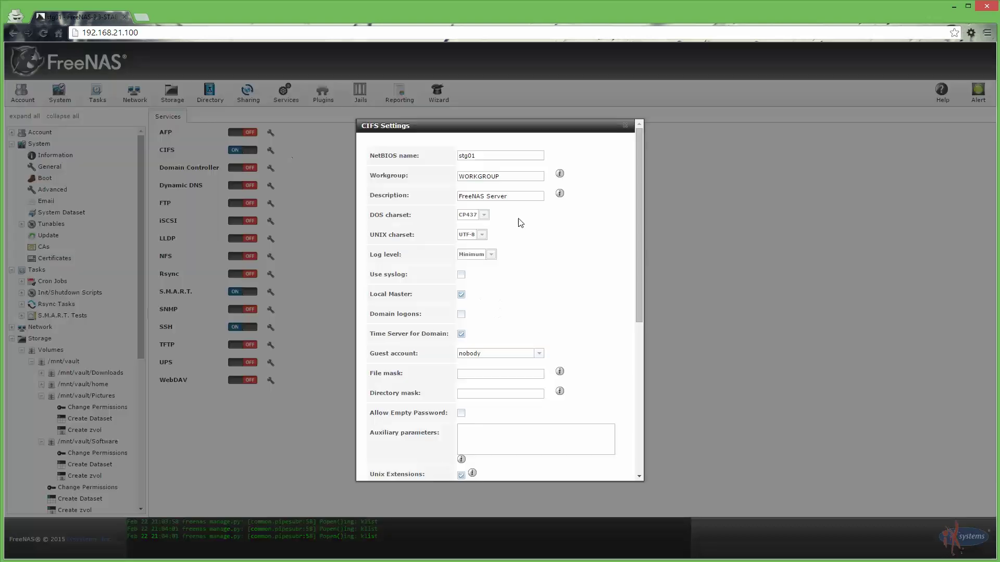
click(488, 156)
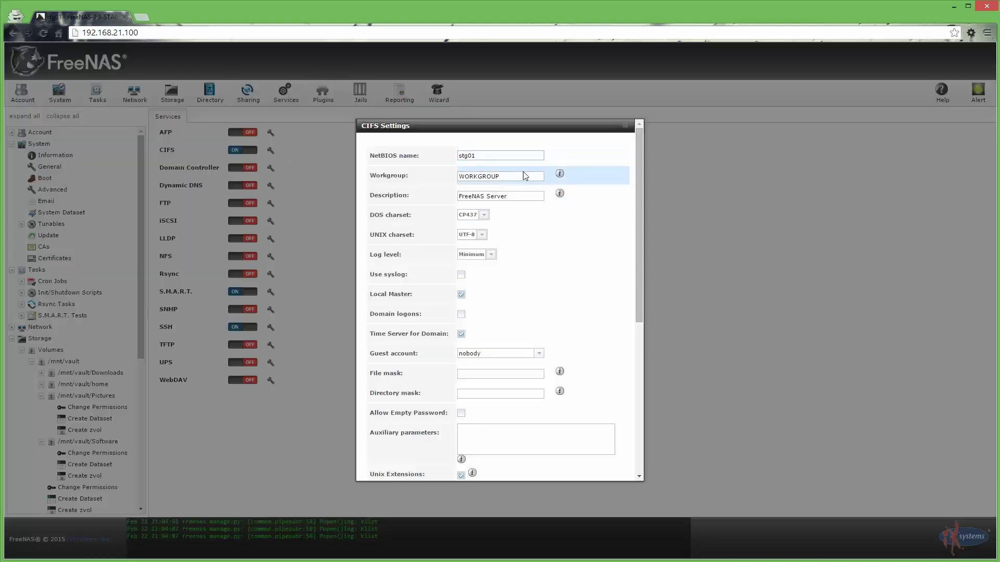
key(ctrl+a)
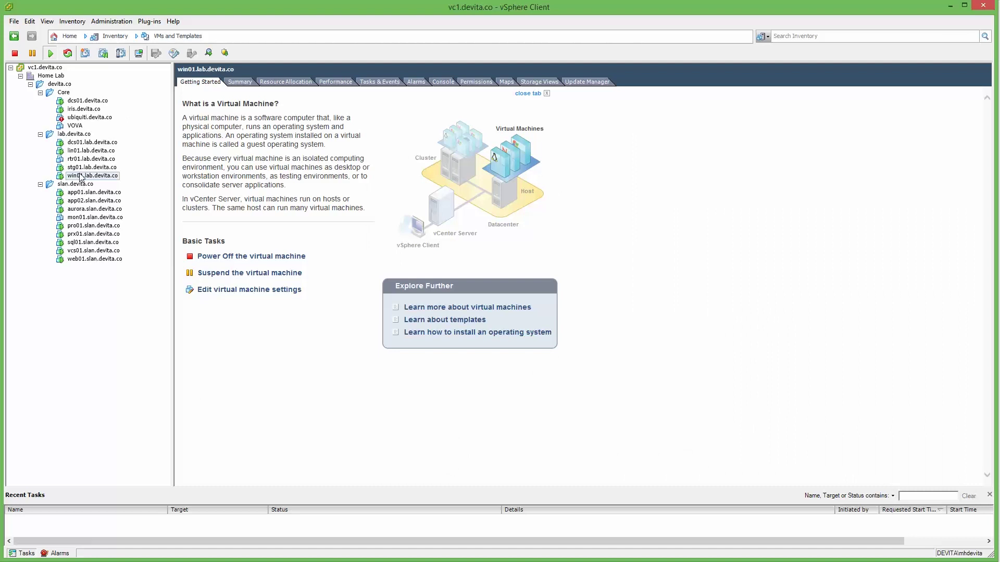
- Open the dcs01.lab.devita.co console and enlarge it to fill the screen
click(83, 143)
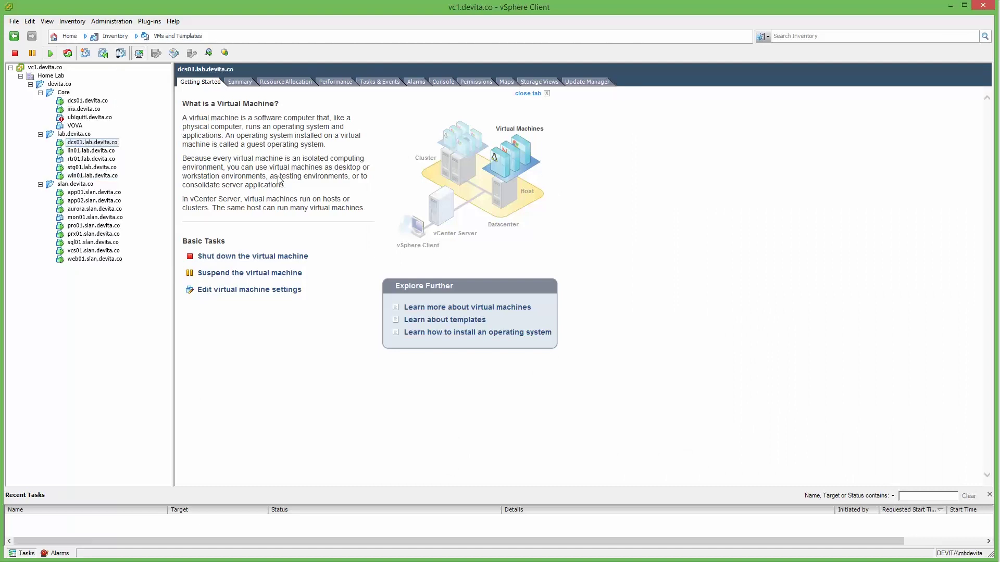
click(139, 53)
drag(0, 5, 176, 11)
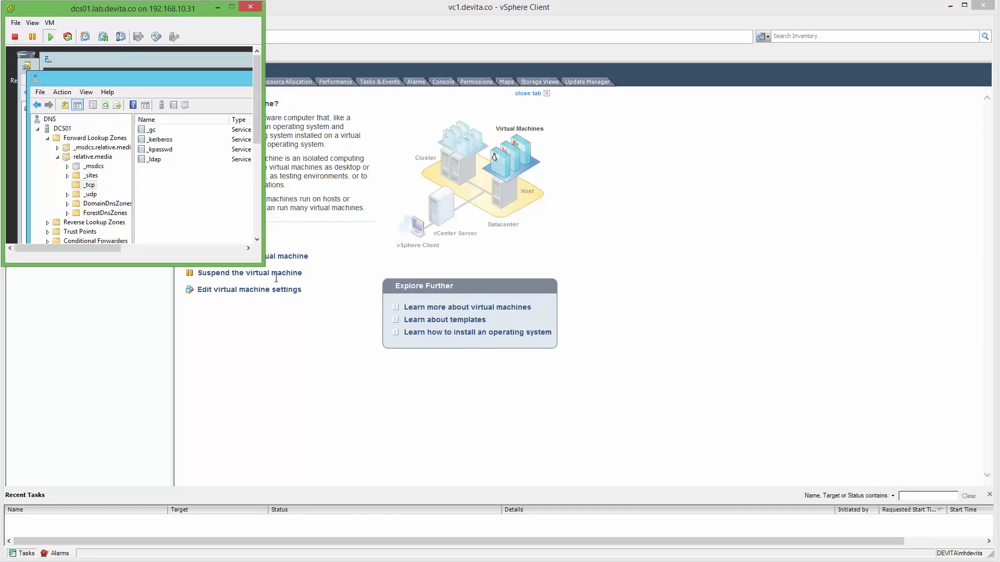
drag(263, 267, 990, 559)
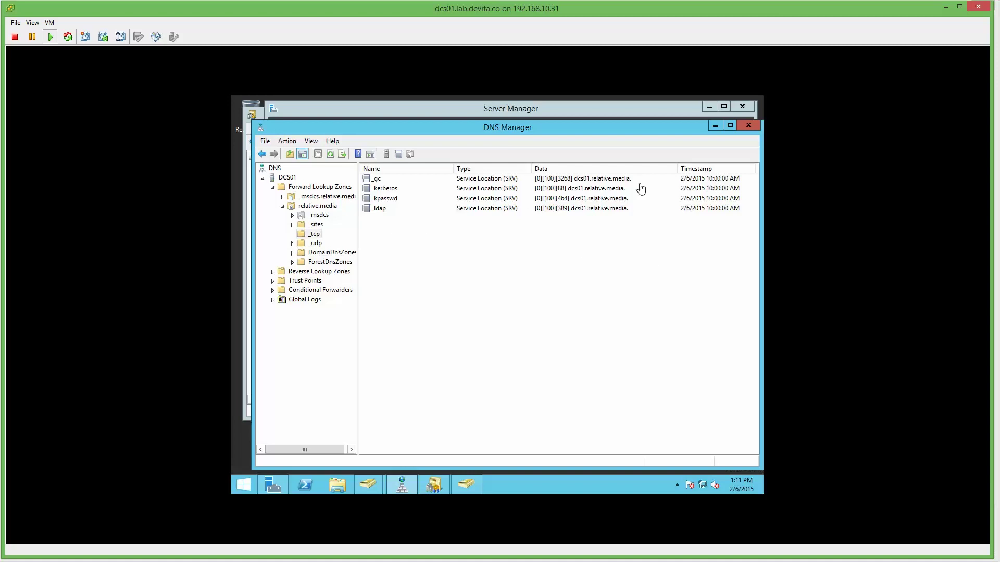
- Unlock dcs01 with the Administrator password, then close its console window
click(760, 135)
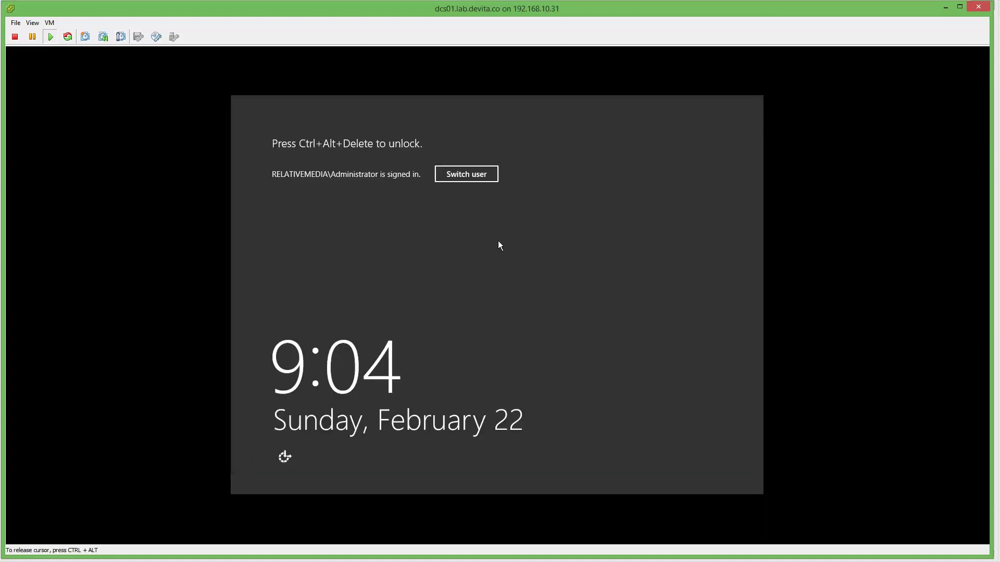
key(ctrl+alt+Insert)
key(Return)
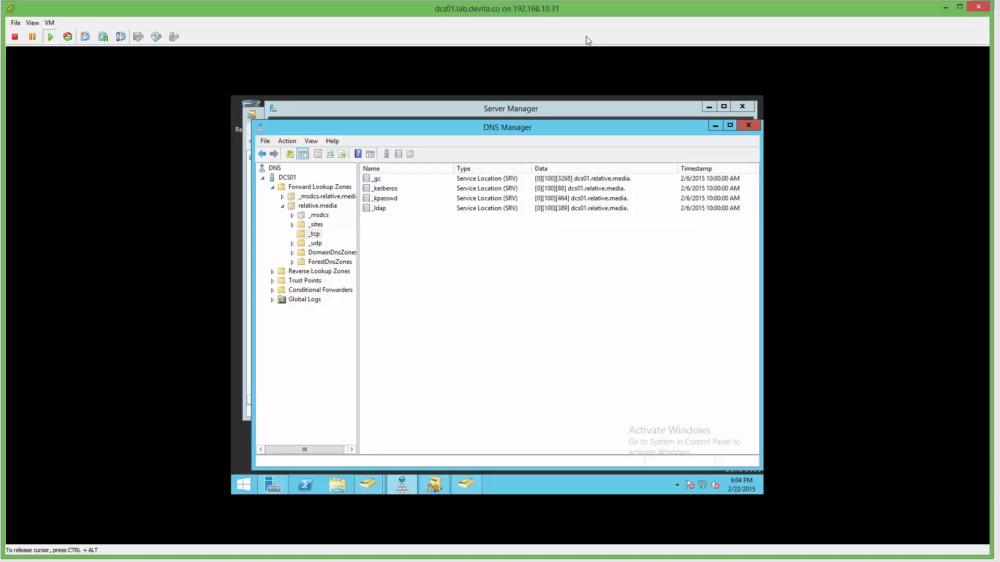
click(945, 7)
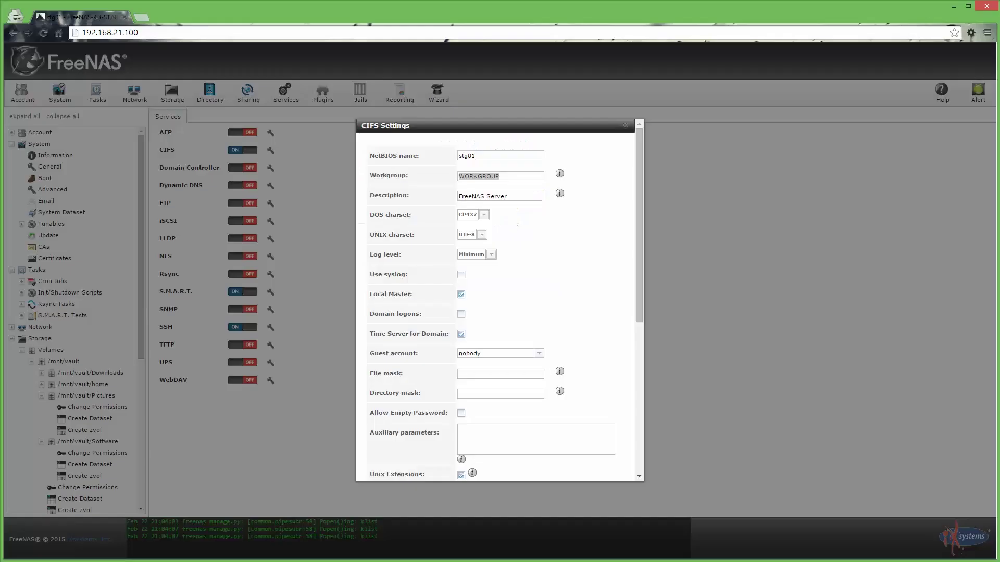
key(Tab)
- Set the workgroup to RELATIVEMEDIA and log level to Normal, and turn off Time Server
text(RE)
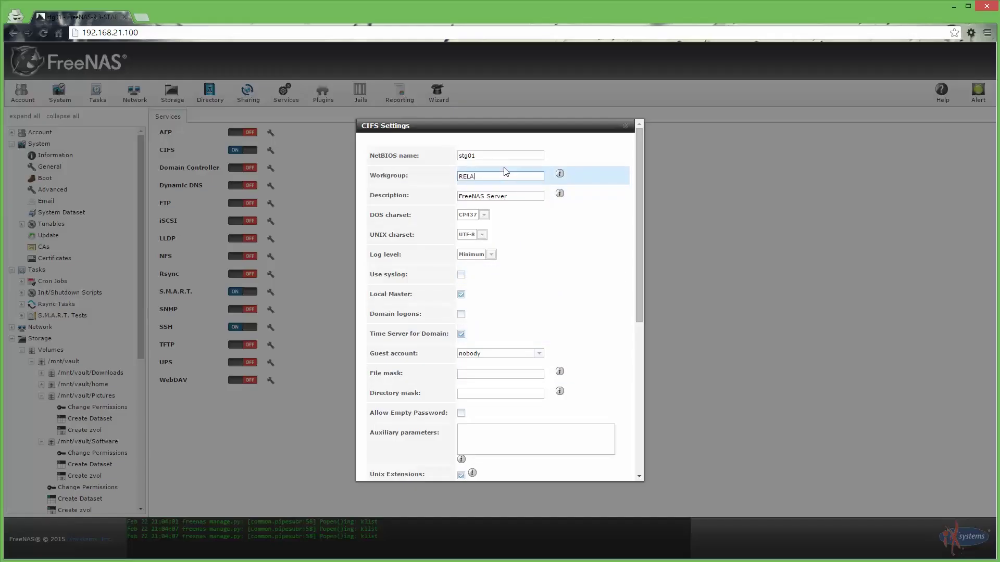
key(Tab)
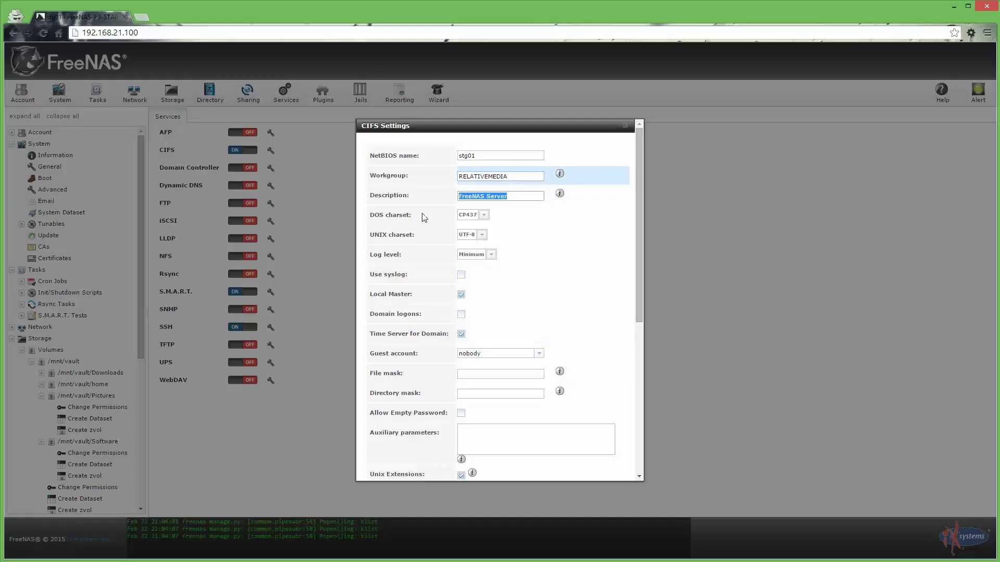
click(491, 254)
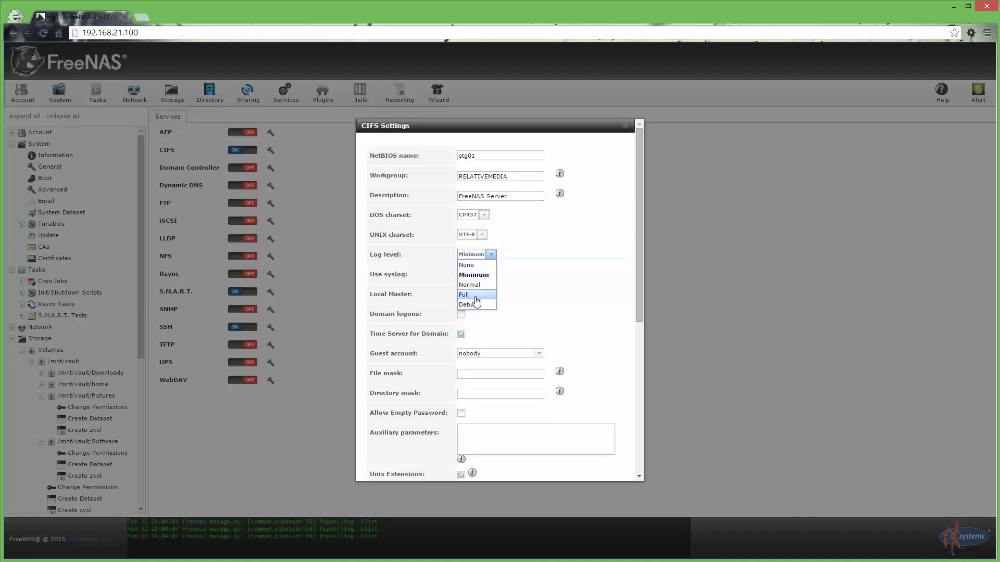
click(474, 285)
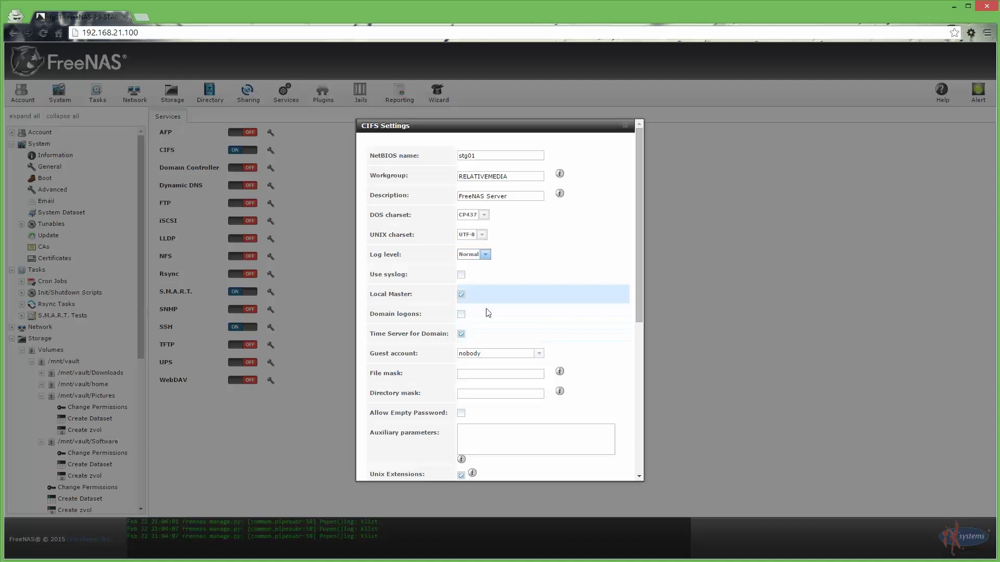
click(461, 334)
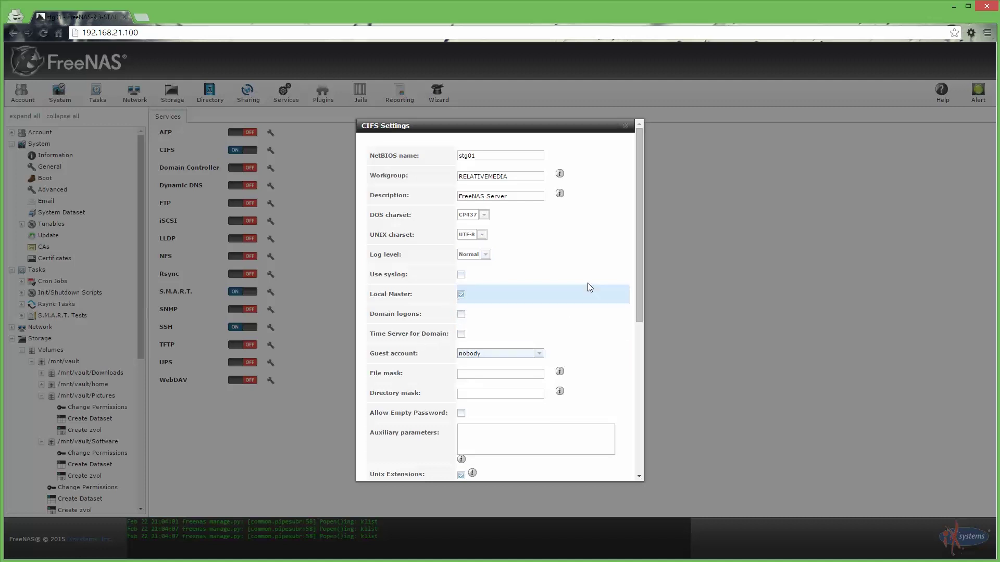
- Keep nobody as the guest account and turn off hostname lookups
scroll(587, 282, down, 2)
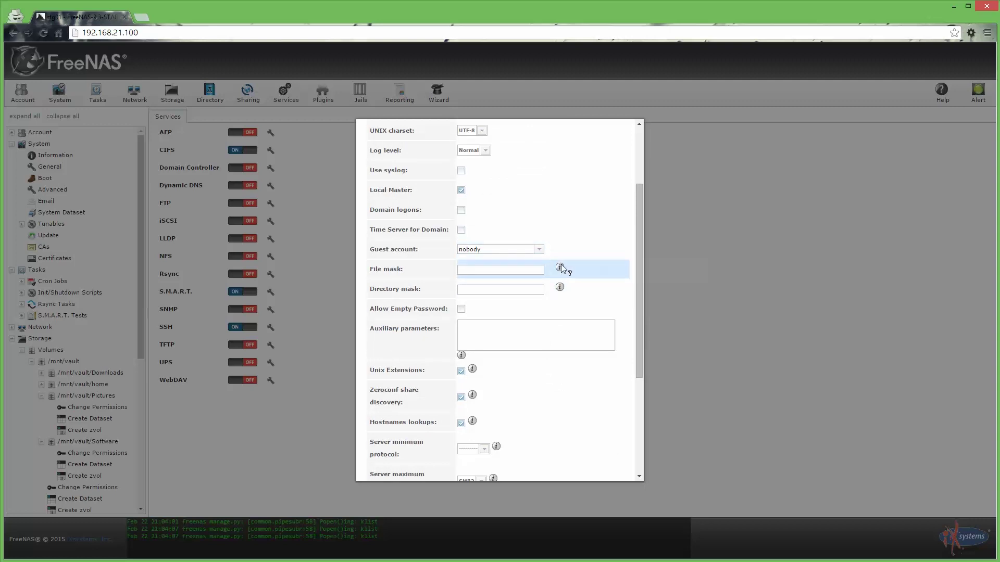
mouse_move(561, 267)
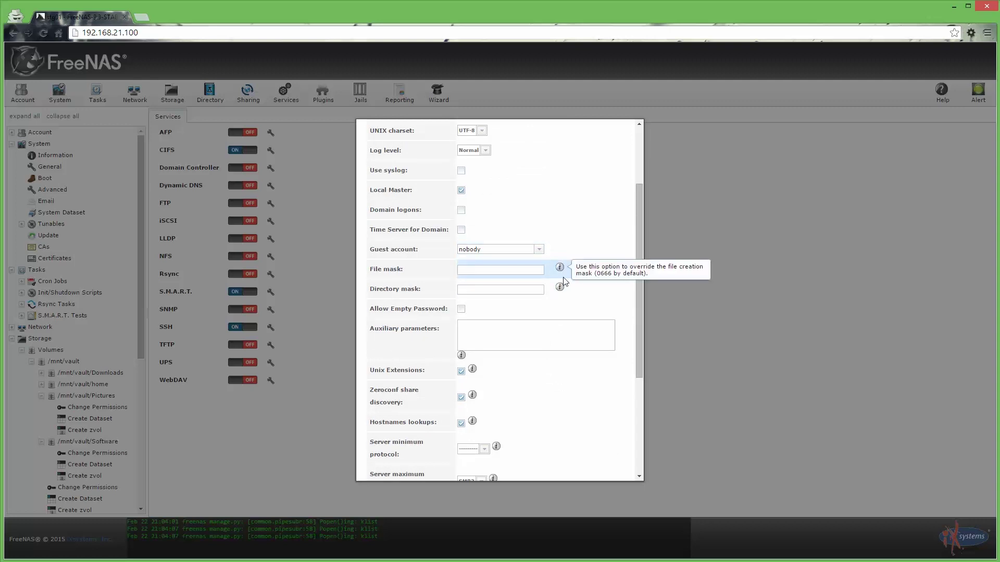
mouse_move(565, 291)
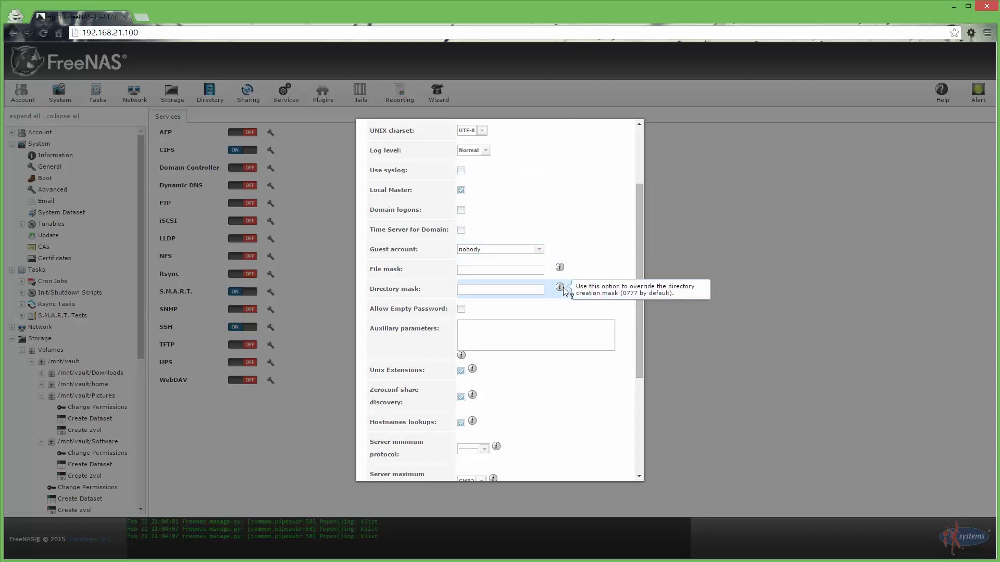
click(538, 249)
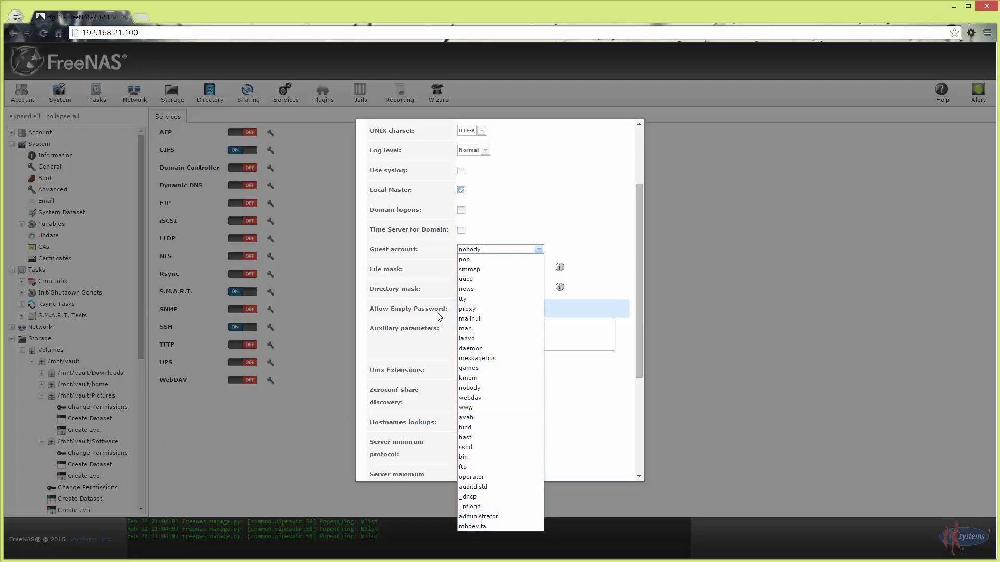
click(415, 256)
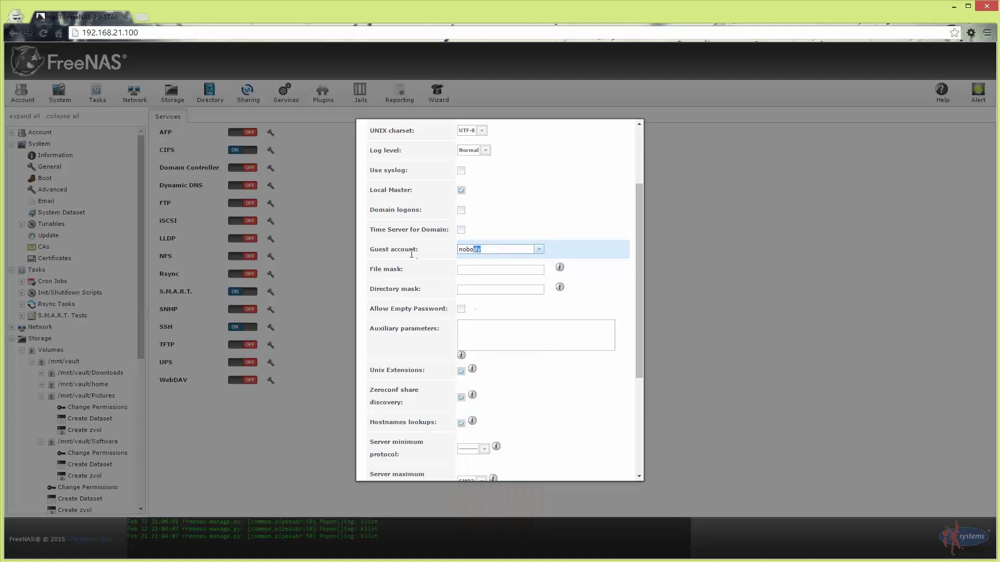
click(530, 269)
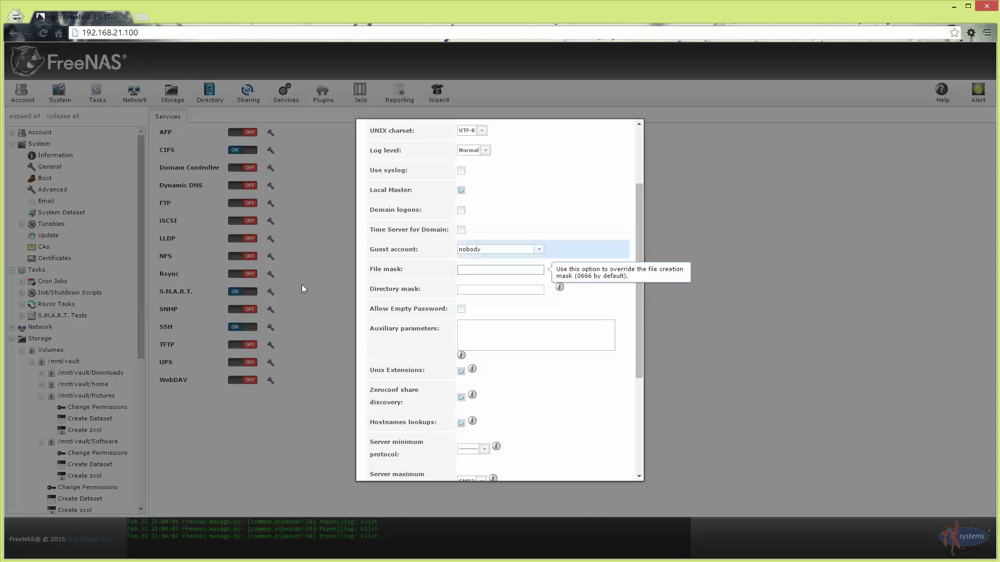
click(539, 249)
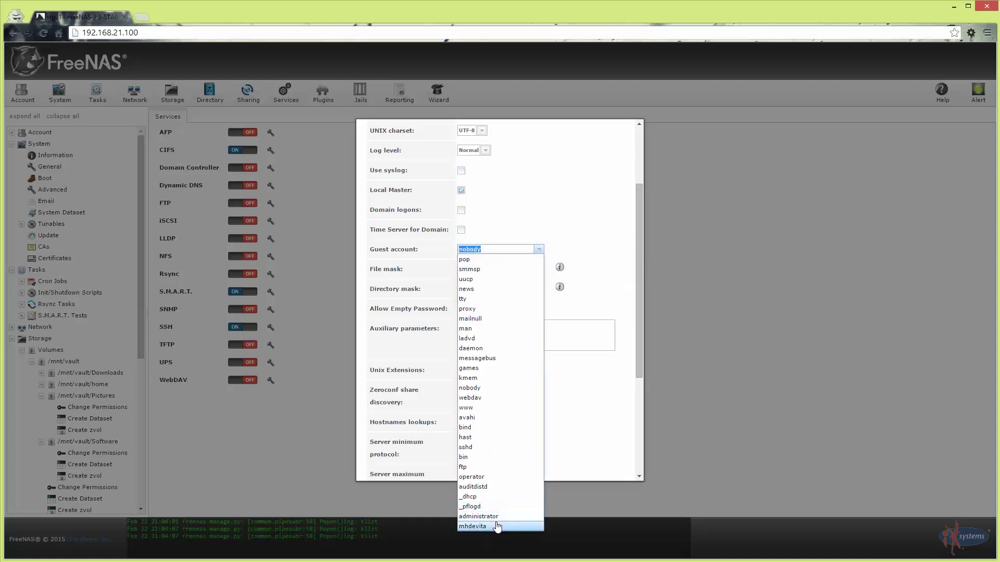
drag(383, 250, 484, 249)
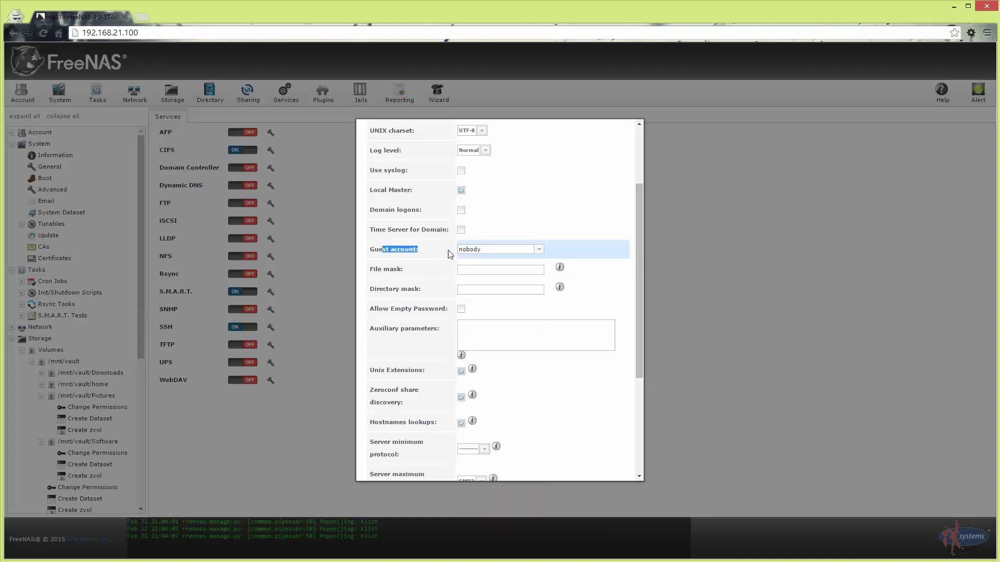
double_click(484, 248)
key(Down)
click(461, 423)
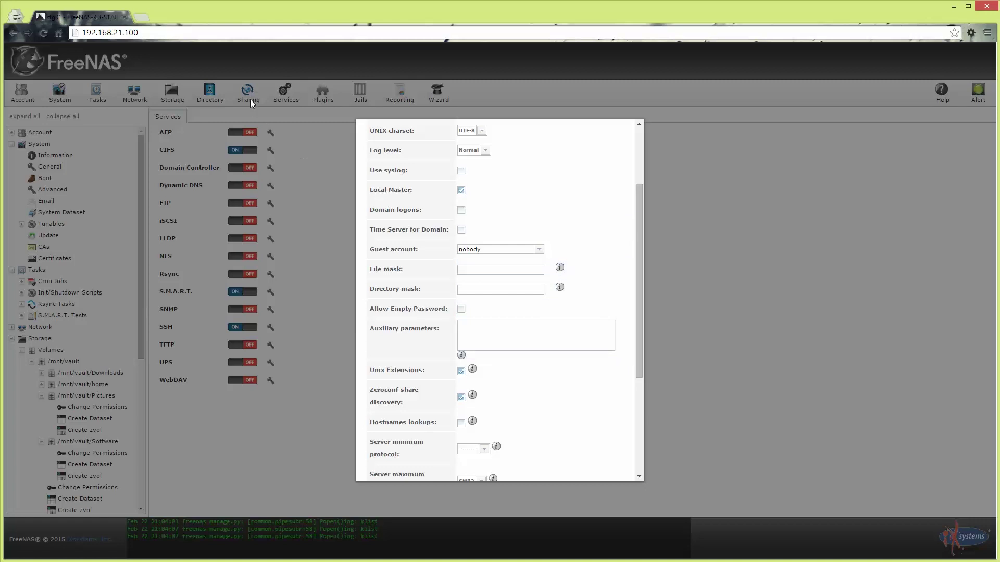
click(539, 250)
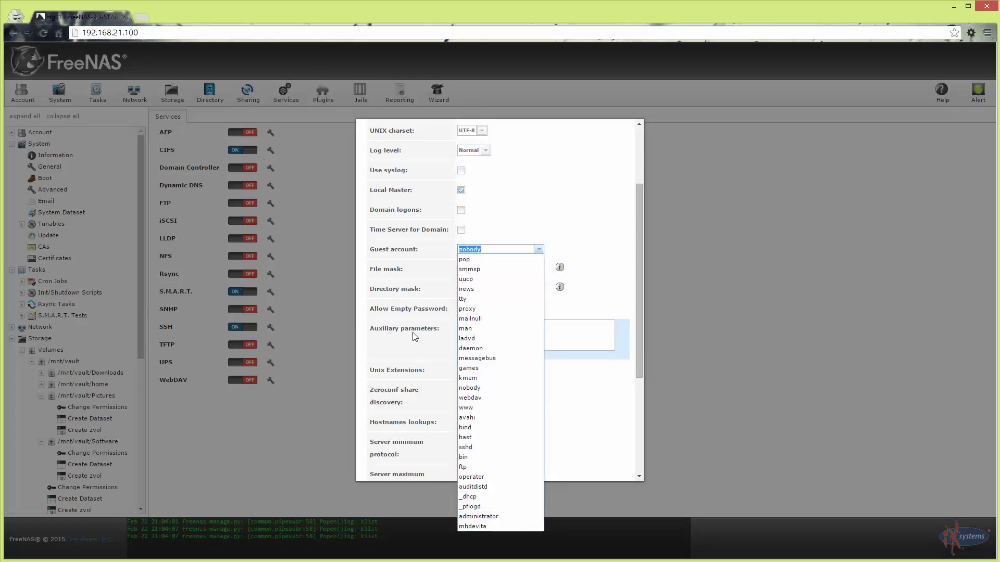
click(552, 271)
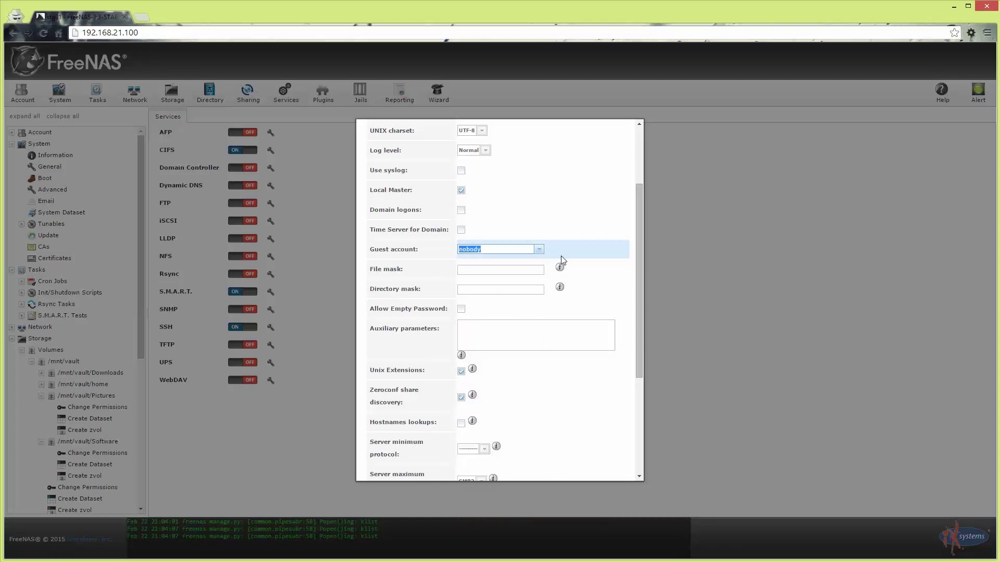
mouse_move(559, 270)
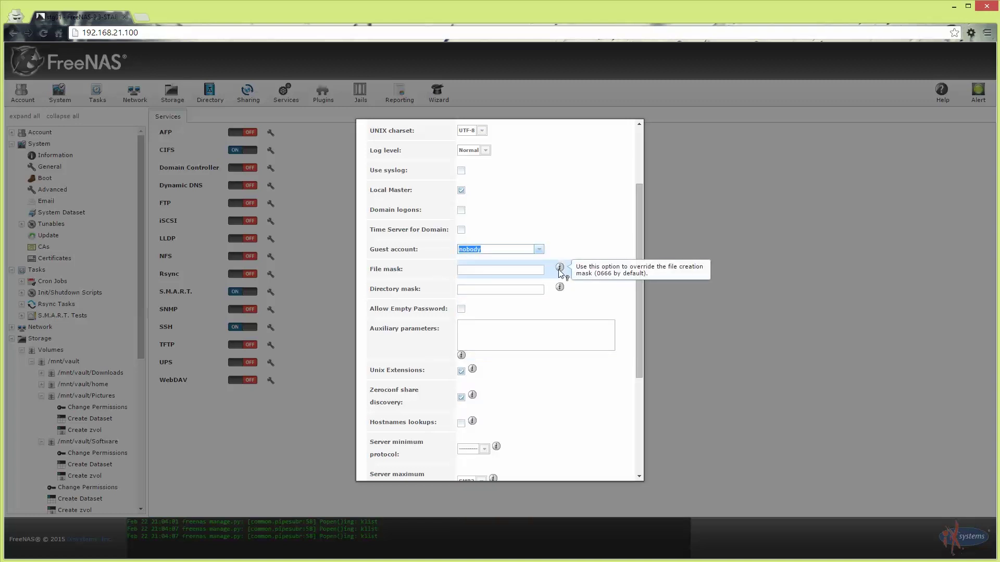
- Set the server maximum protocol to SMB3 and save the CIFS settings
scroll(430, 329, down, 2)
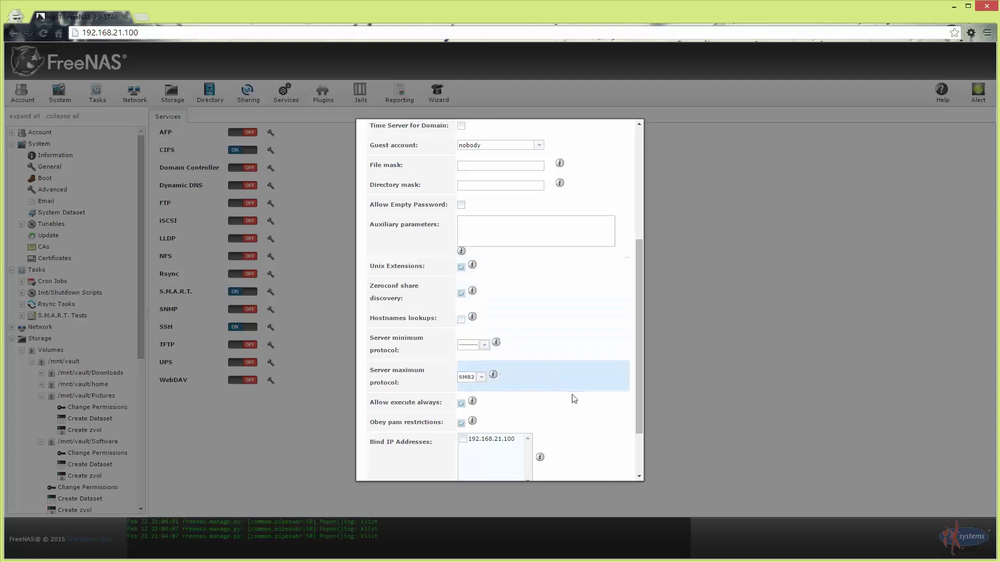
scroll(509, 358, down, 1)
click(481, 326)
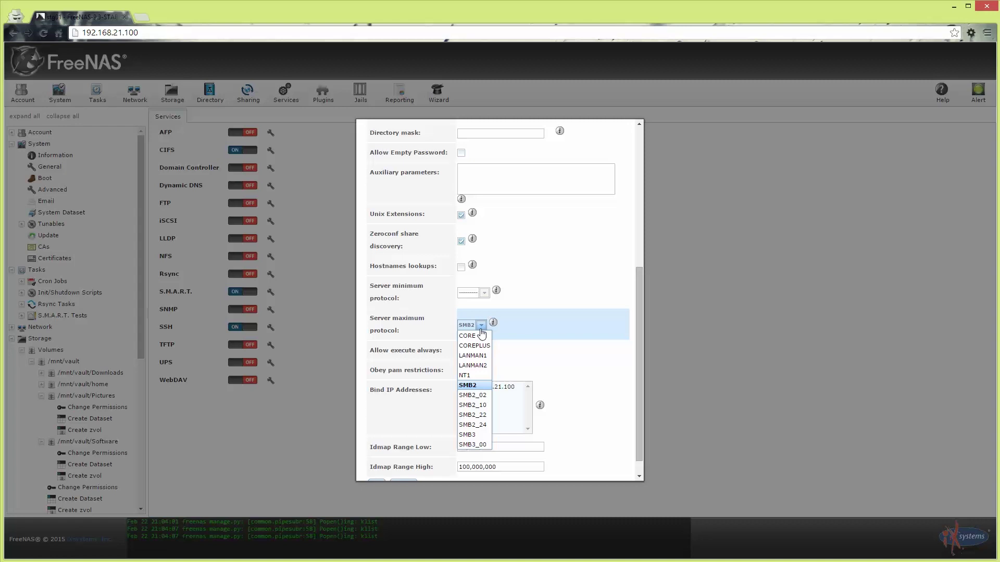
click(476, 436)
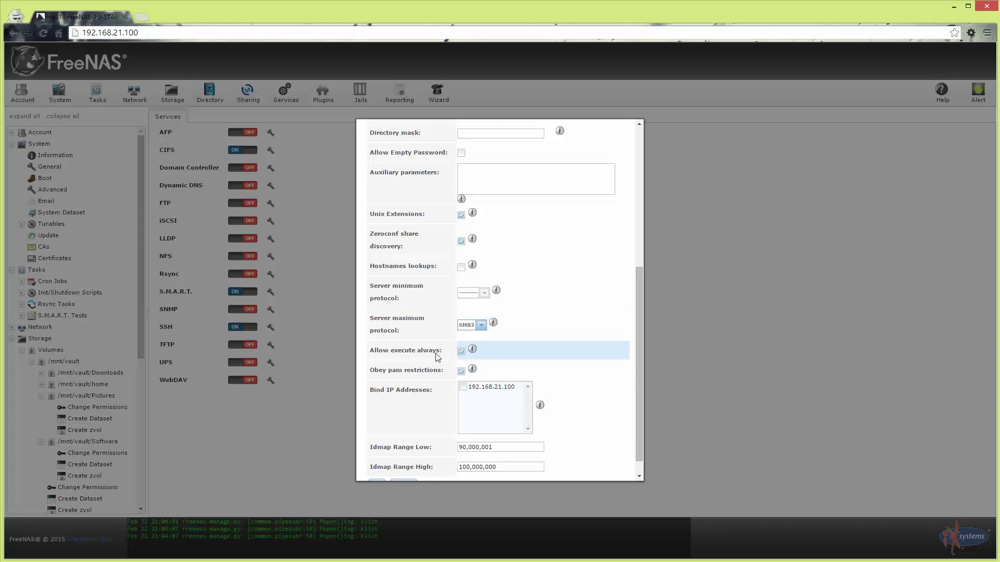
scroll(438, 359, down, 1)
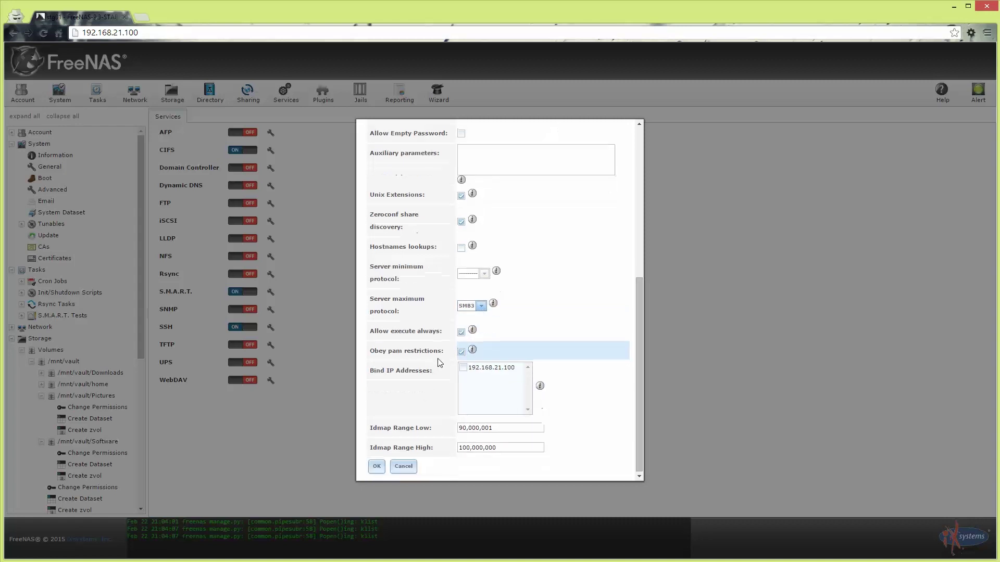
click(378, 467)
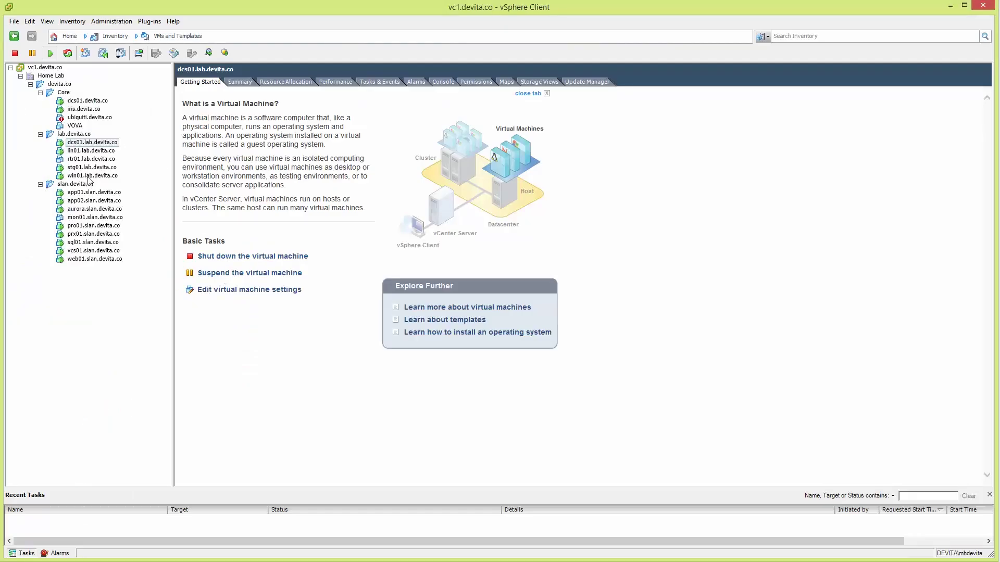
- Open the win01 client's console, fit it to the guest screen and enlarge it
click(88, 177)
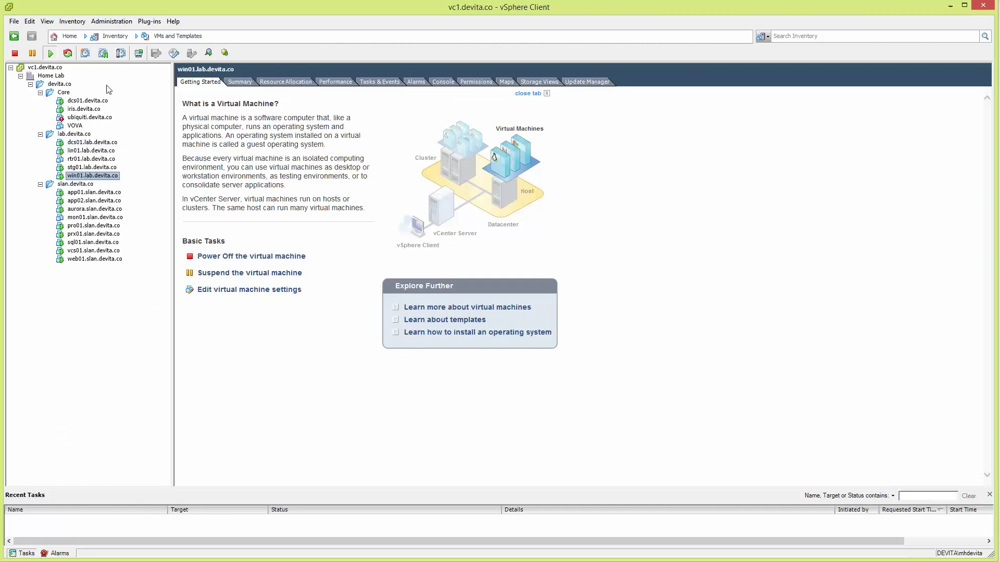
click(139, 53)
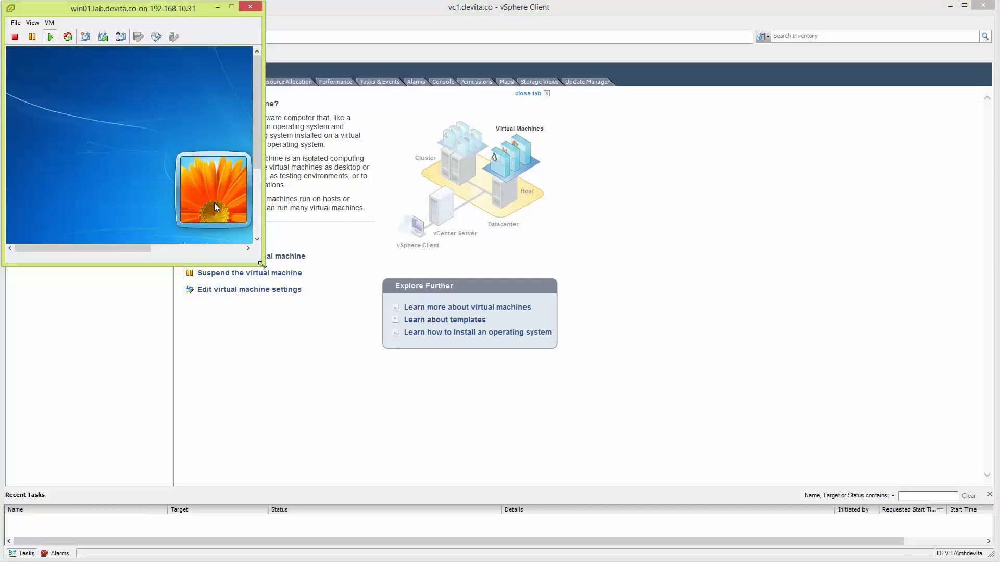
click(232, 6)
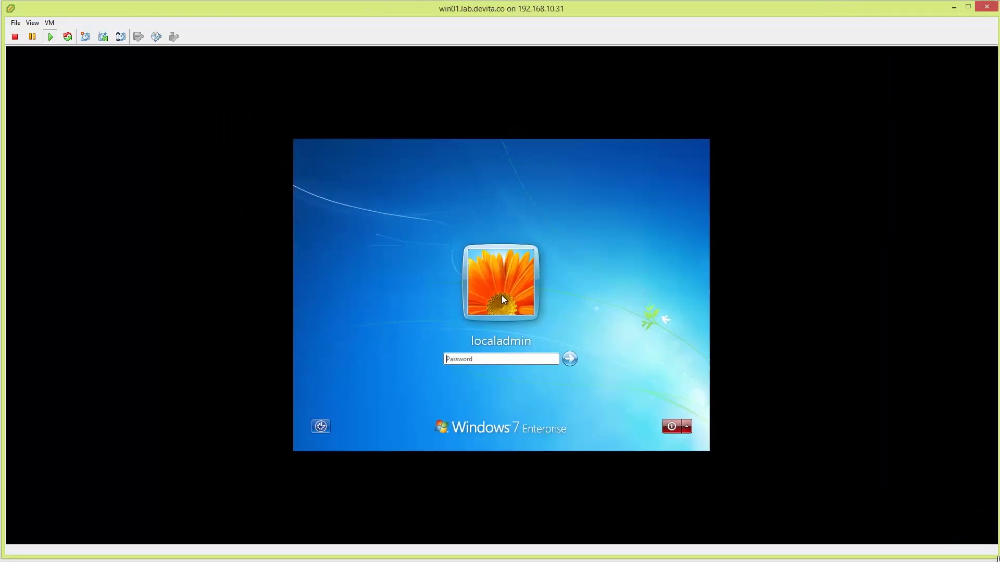
click(32, 23)
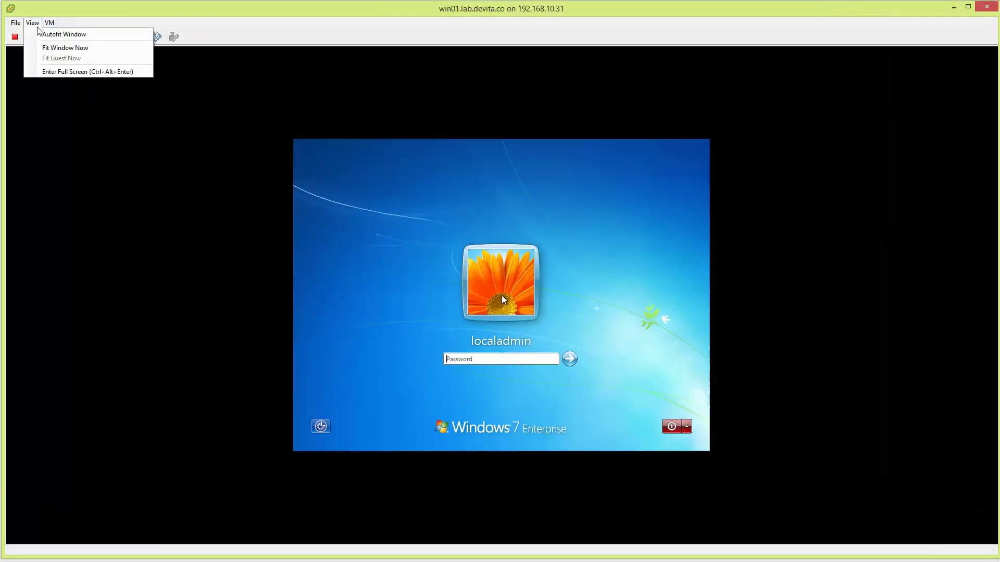
click(66, 34)
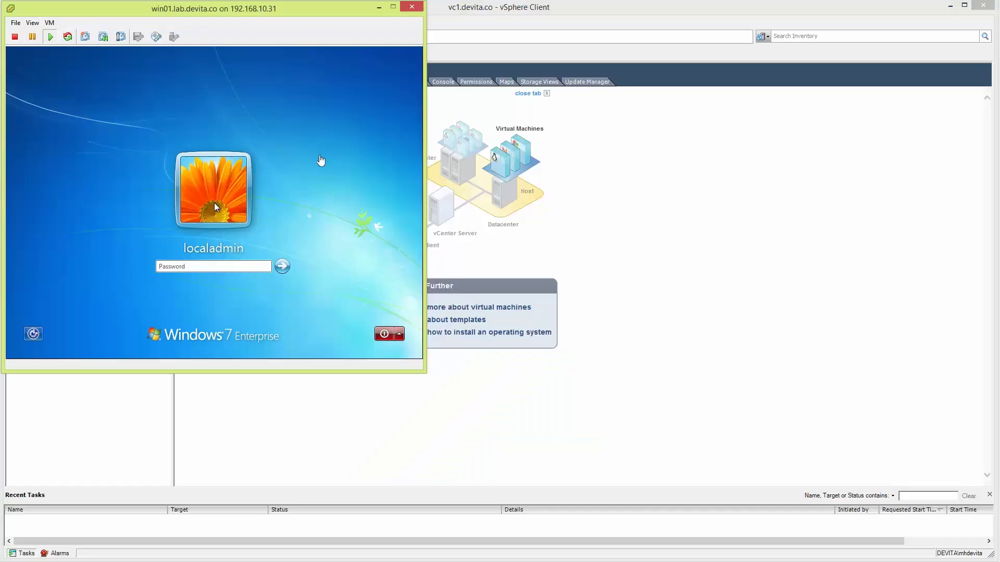
drag(421, 372, 848, 524)
- Sign in with the local admin password and release control back to the host
click(547, 397)
text(******)
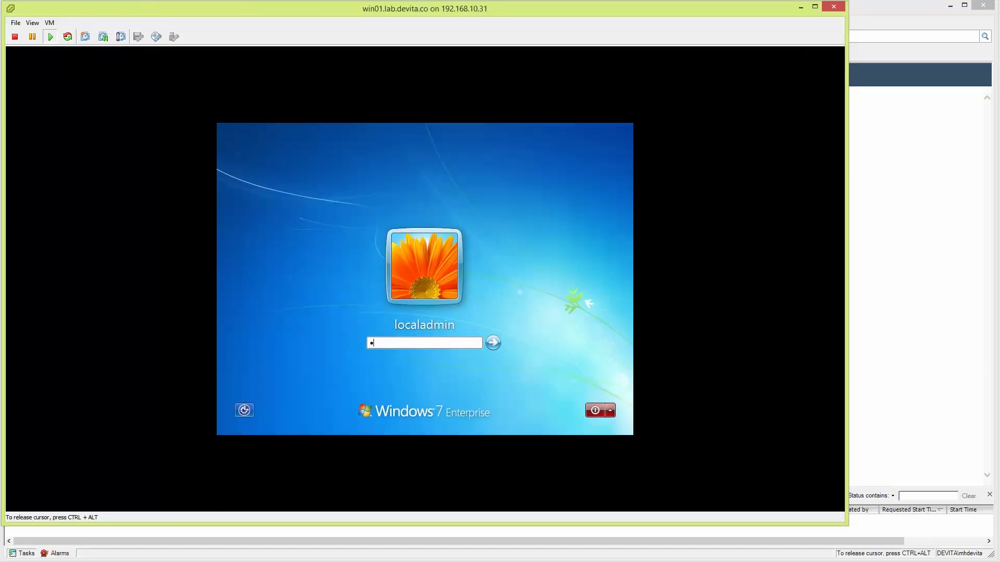
key(Return)
key(ctrl+alt)
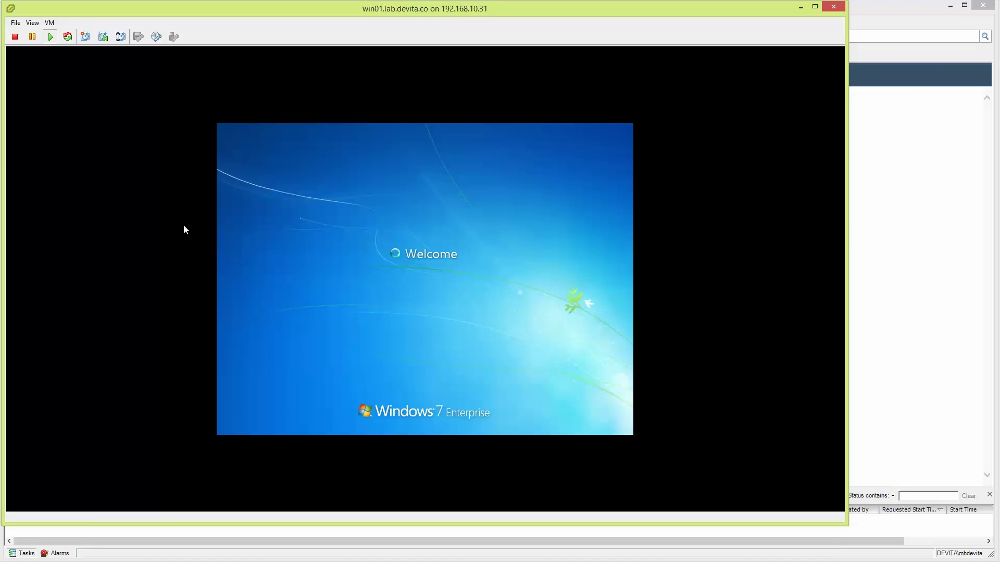
click(50, 23)
mouse_move(24, 21)
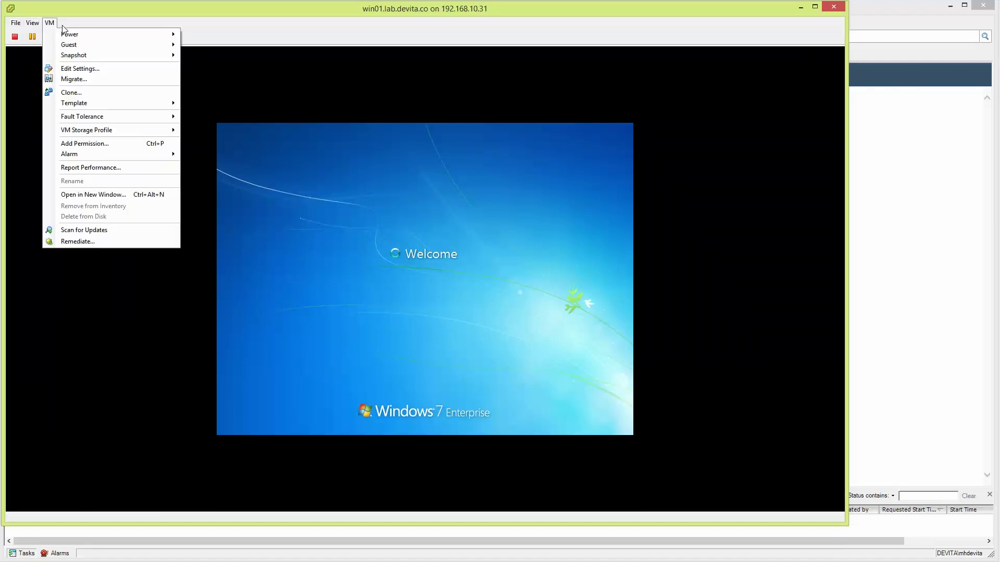
- Open the guest's Screen Resolution settings from the desktop shortcut menu
click(216, 115)
right_click(308, 140)
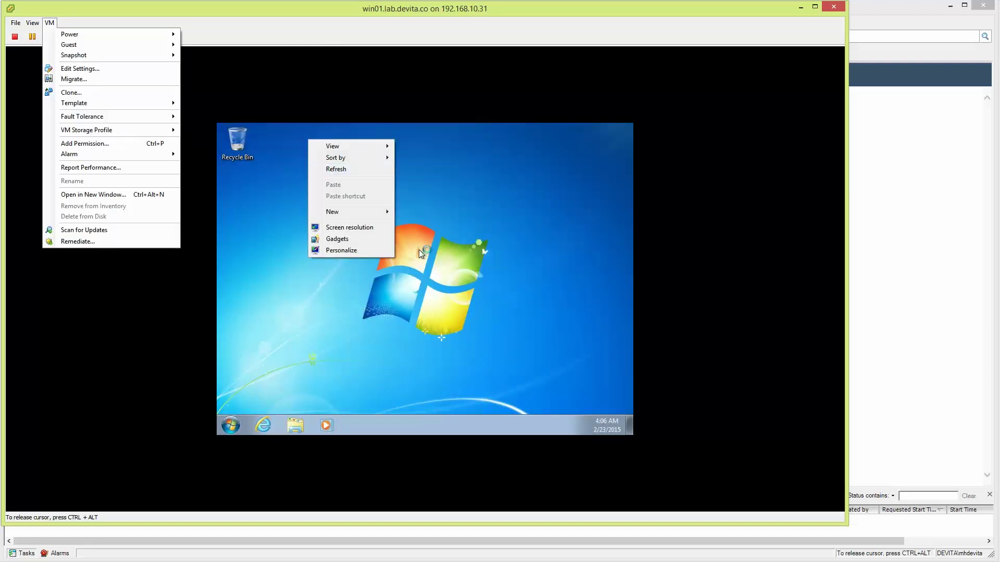
click(348, 227)
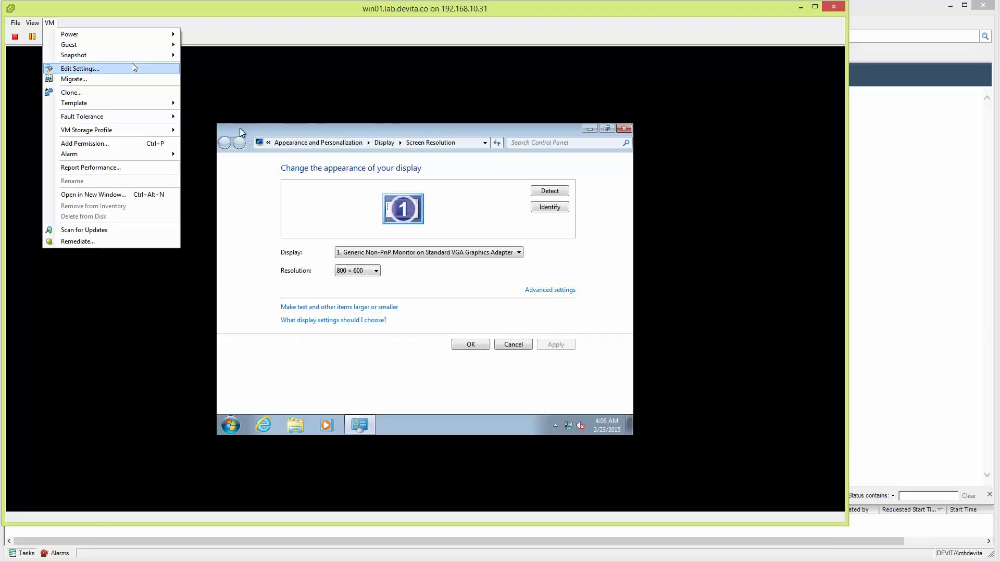
click(198, 43)
click(411, 279)
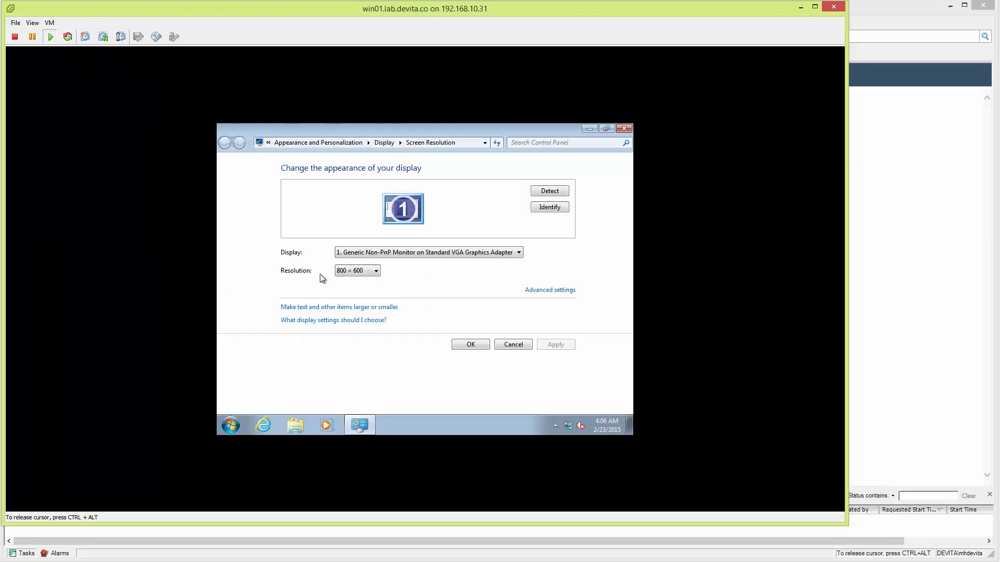
- Apply and keep the 1280 × 1024 resolution, enlarge the console, and close the dialog
click(367, 273)
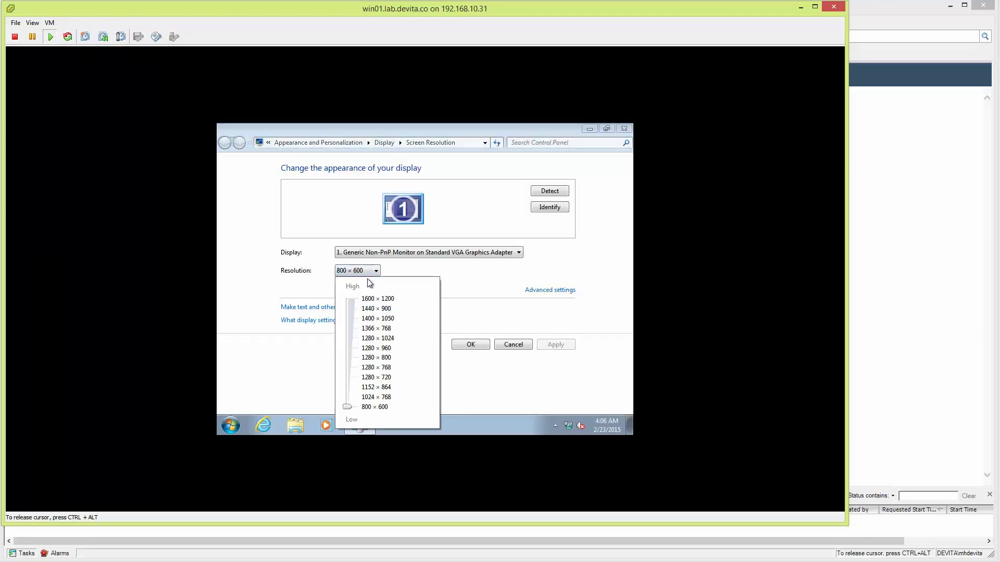
click(349, 339)
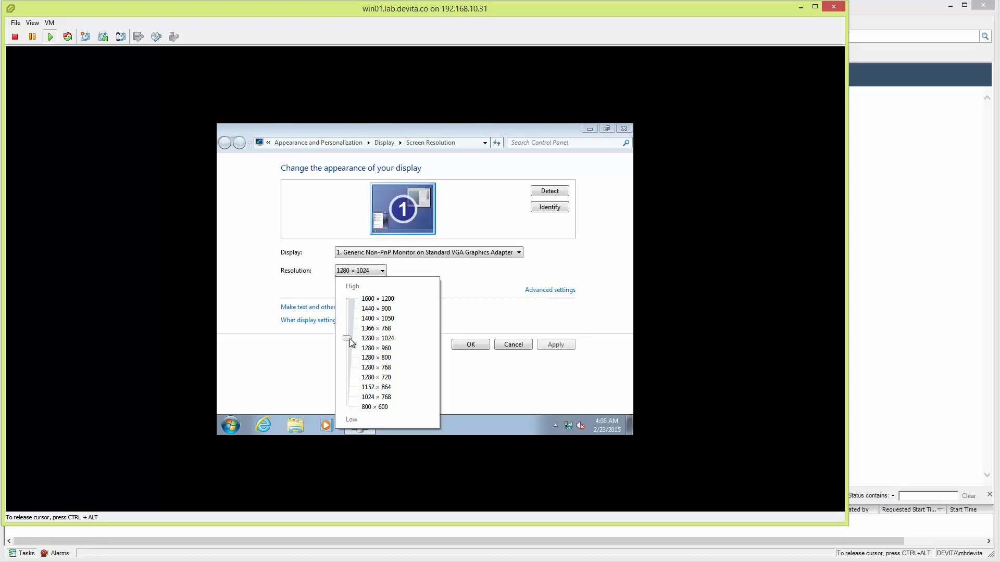
click(538, 366)
click(555, 346)
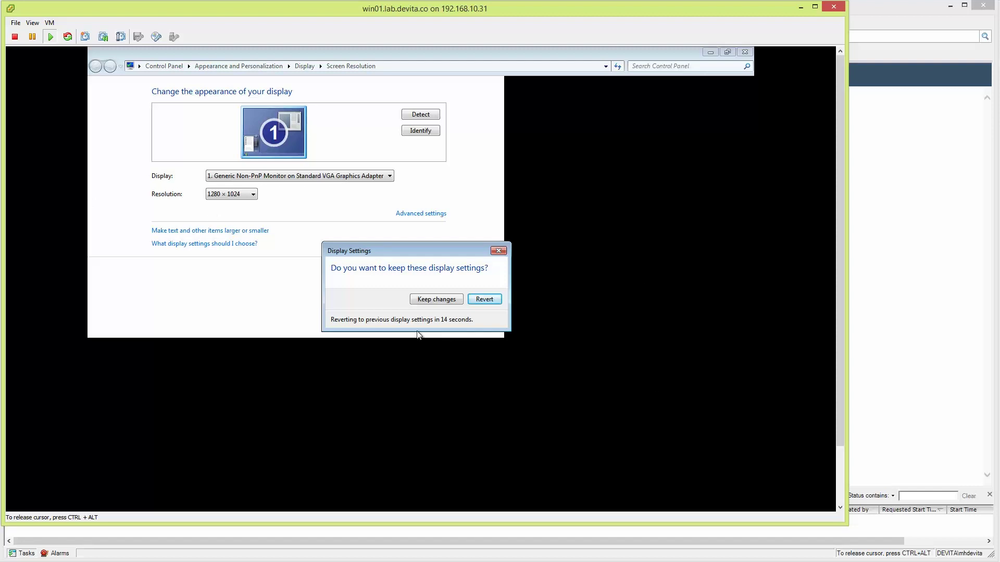
click(437, 299)
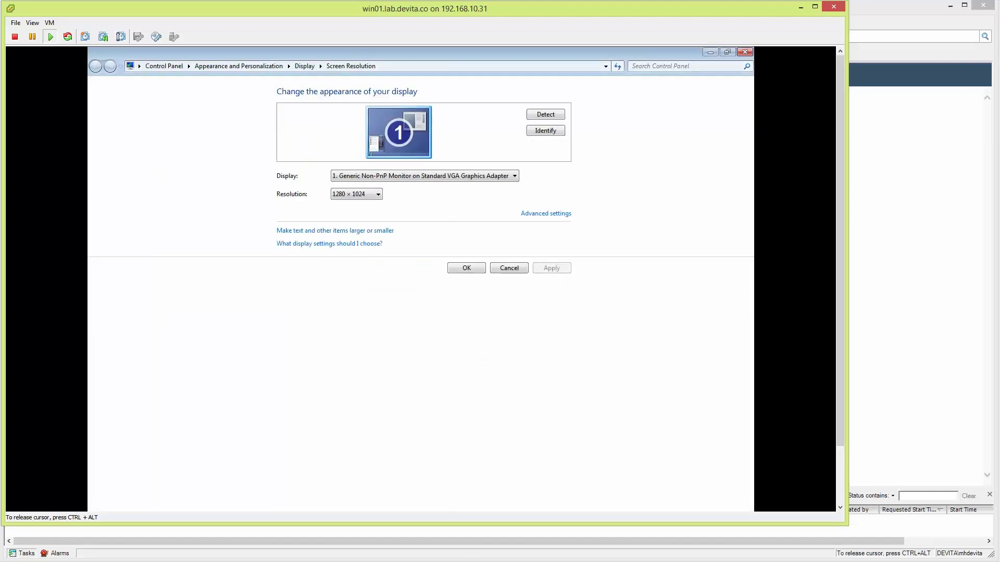
drag(846, 523, 994, 560)
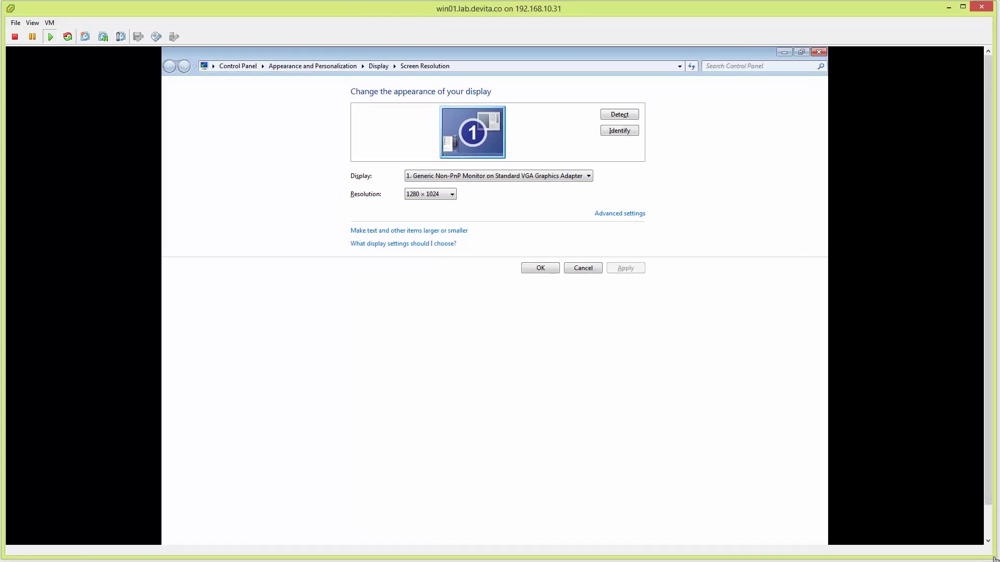
mouse_move(986, 66)
mouse_down()
mouse_move(992, 121)
mouse_move(982, 83)
mouse_up()
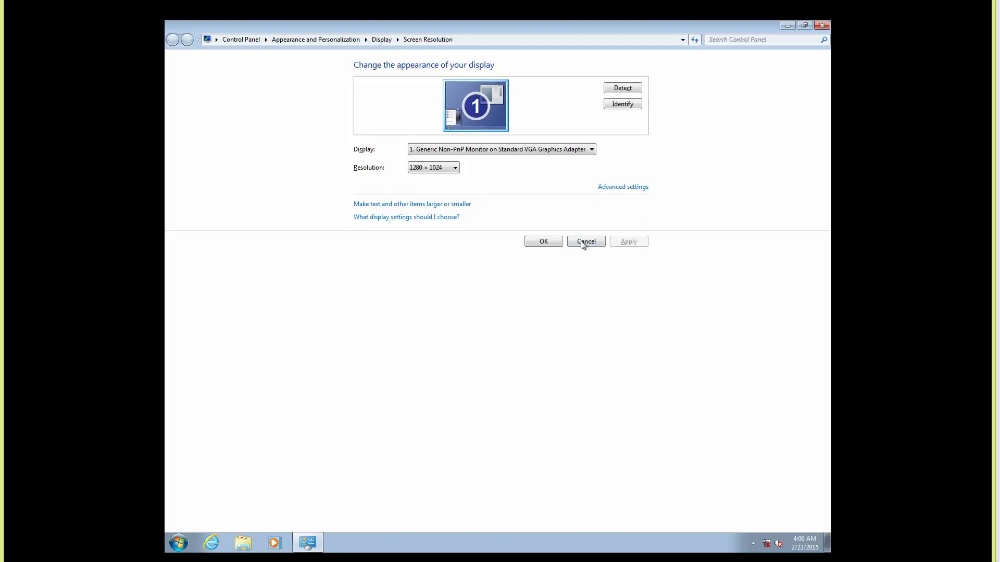
click(543, 242)
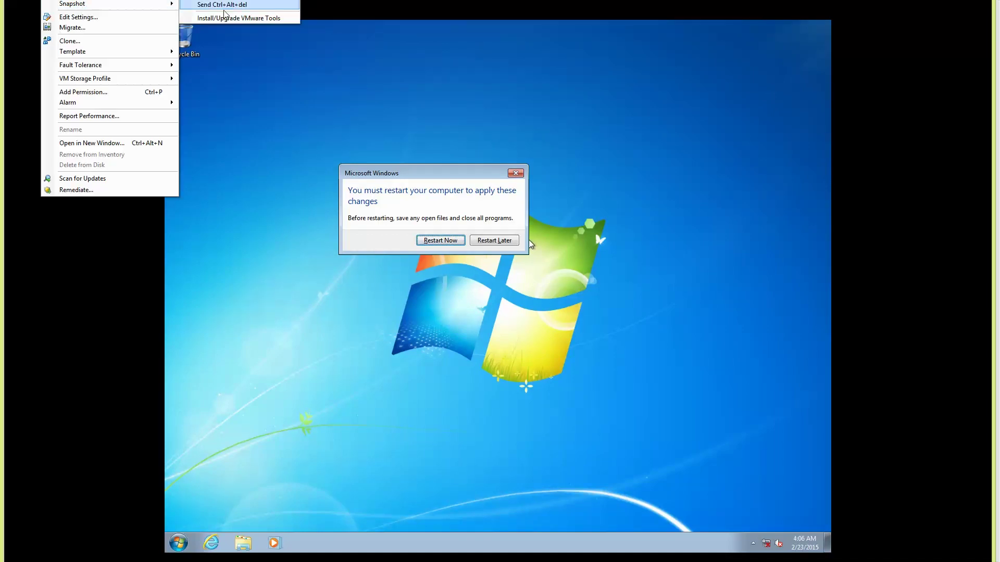
- Start installing VMware Tools in the guest
click(227, 21)
click(534, 303)
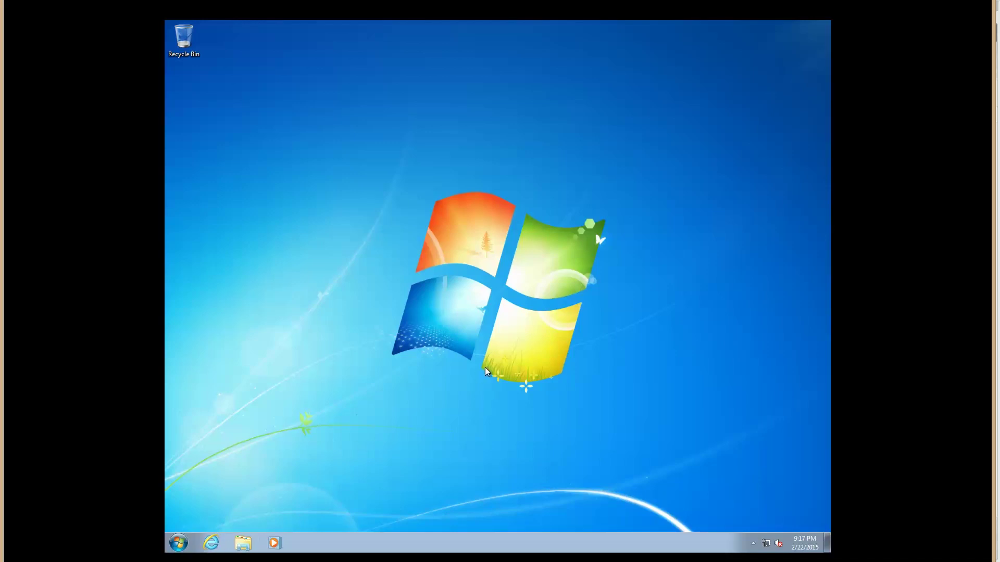
mouse_move(767, 548)
- Open the Computer Name change settings from Computer Properties' advanced system settings
click(178, 544)
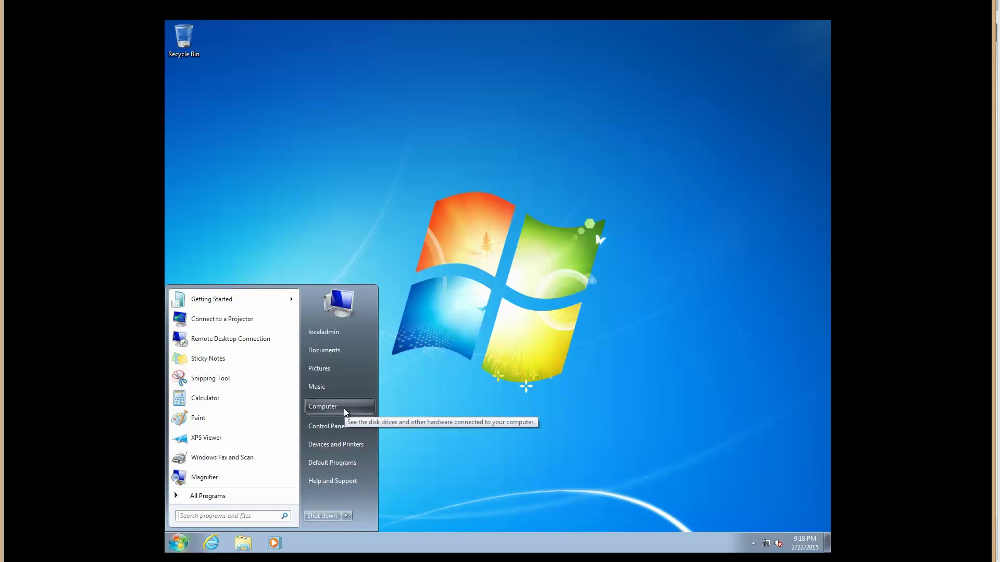
click(167, 550)
click(182, 544)
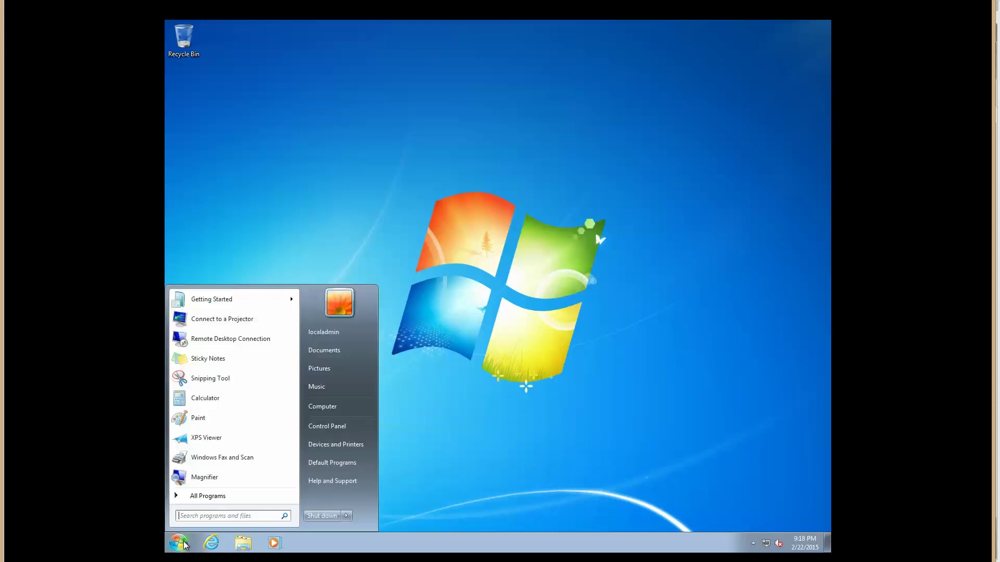
right_click(335, 410)
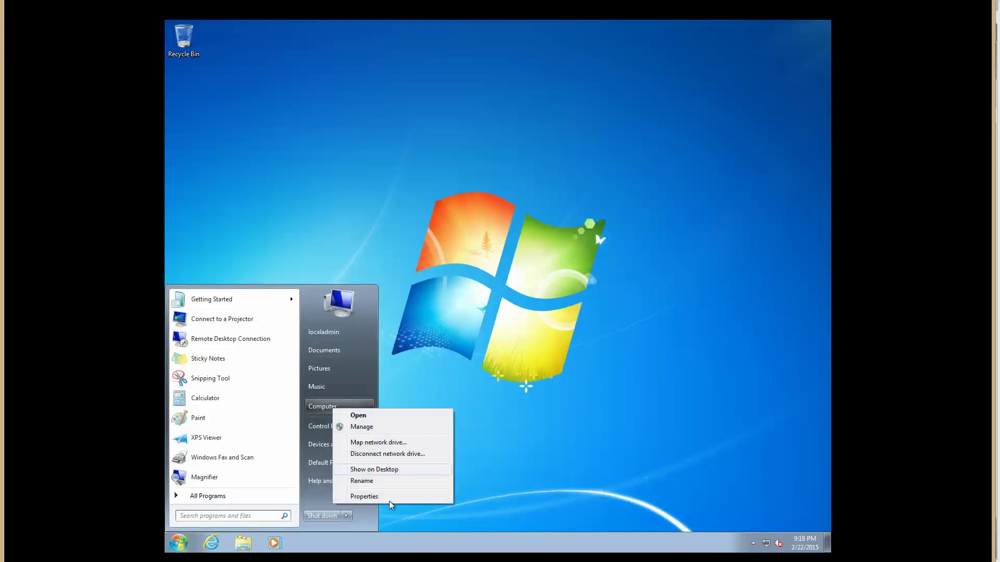
click(390, 498)
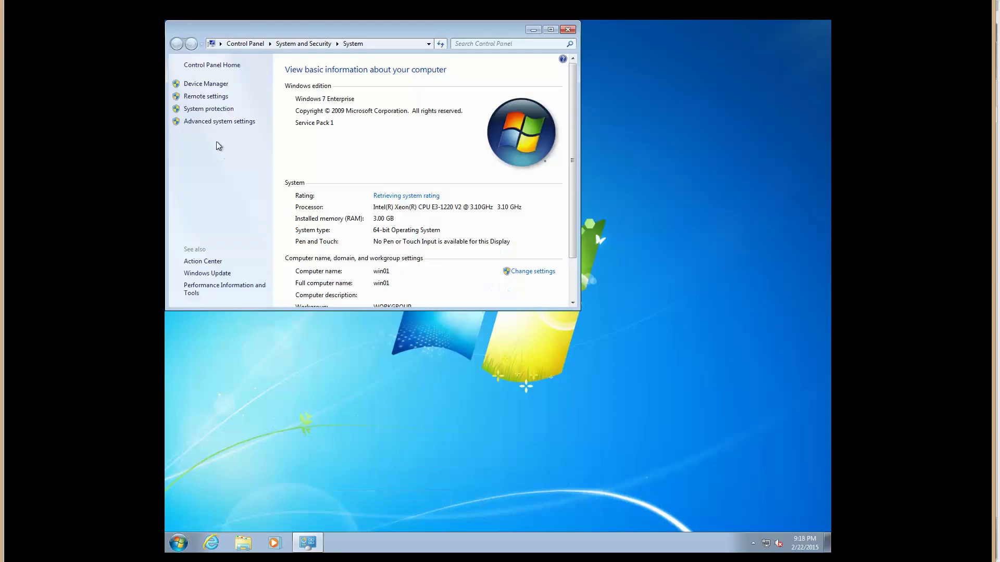
click(207, 123)
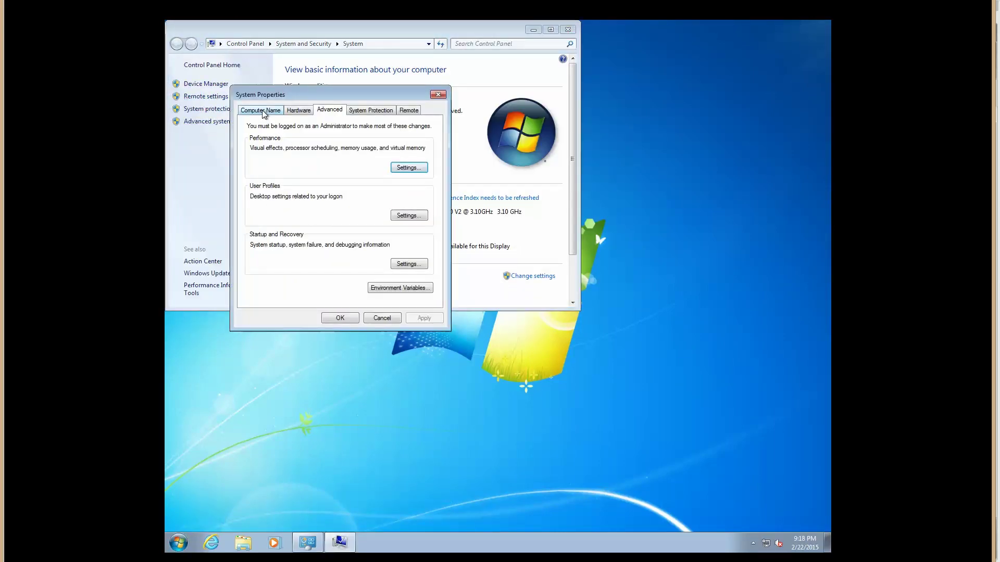
click(262, 113)
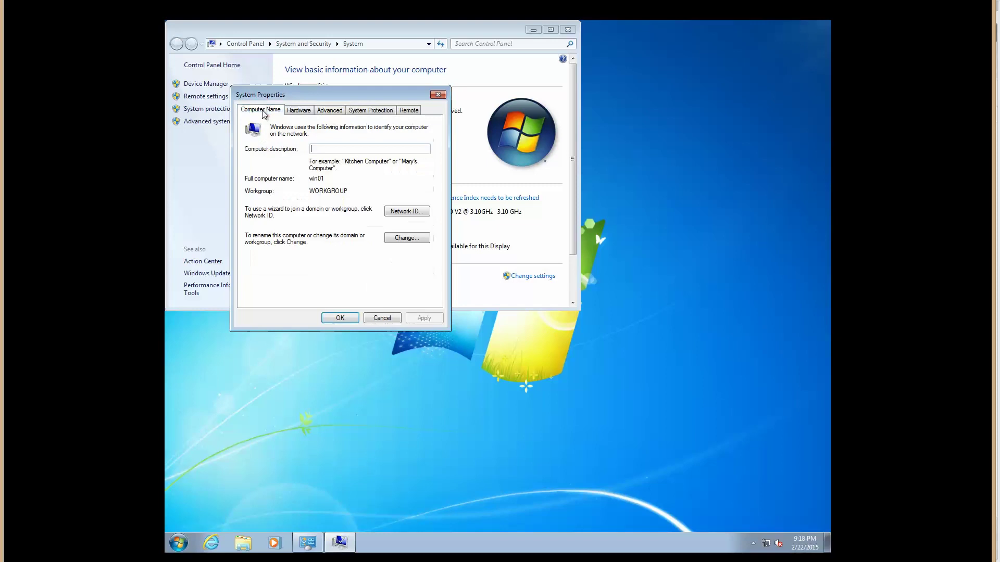
click(404, 238)
- Switch membership to Domain and submit relative.media as the domain to join
right_click(314, 170)
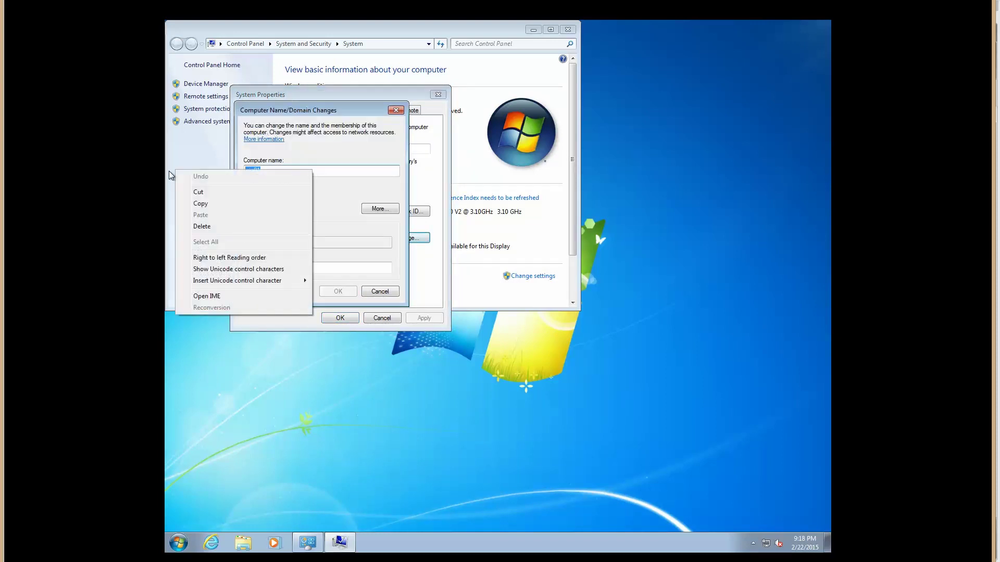
key(Escape)
click(312, 172)
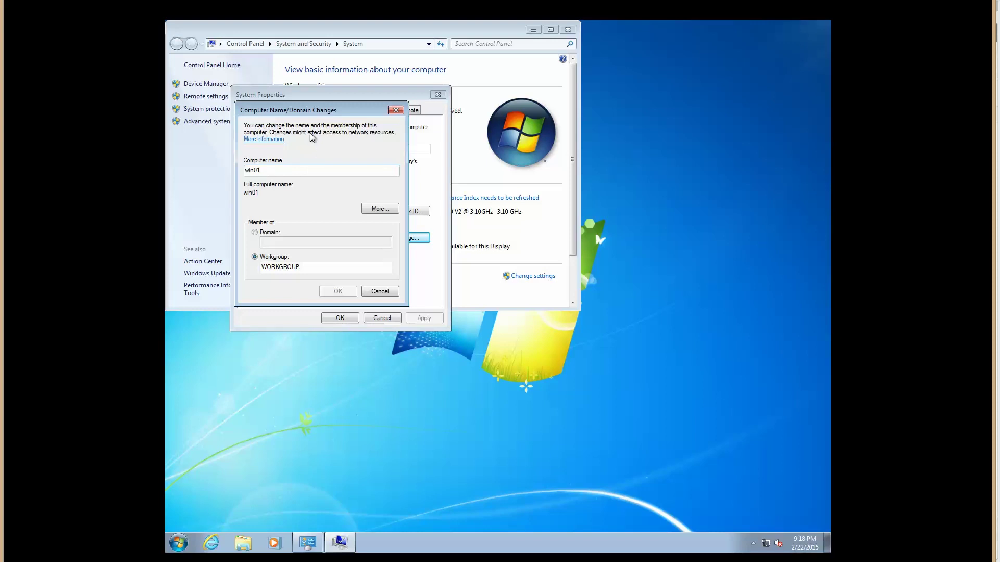
click(266, 234)
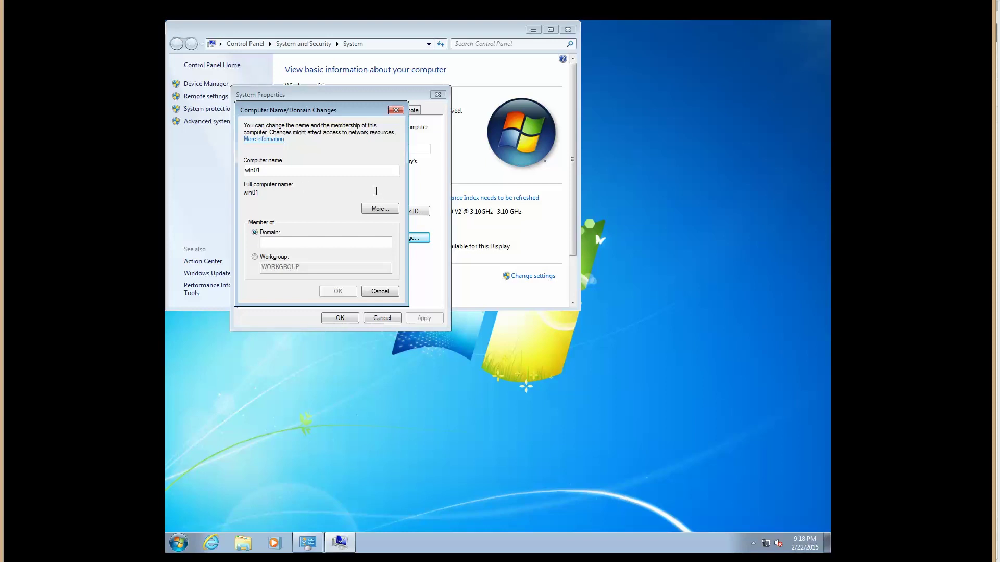
drag(296, 107, 522, 121)
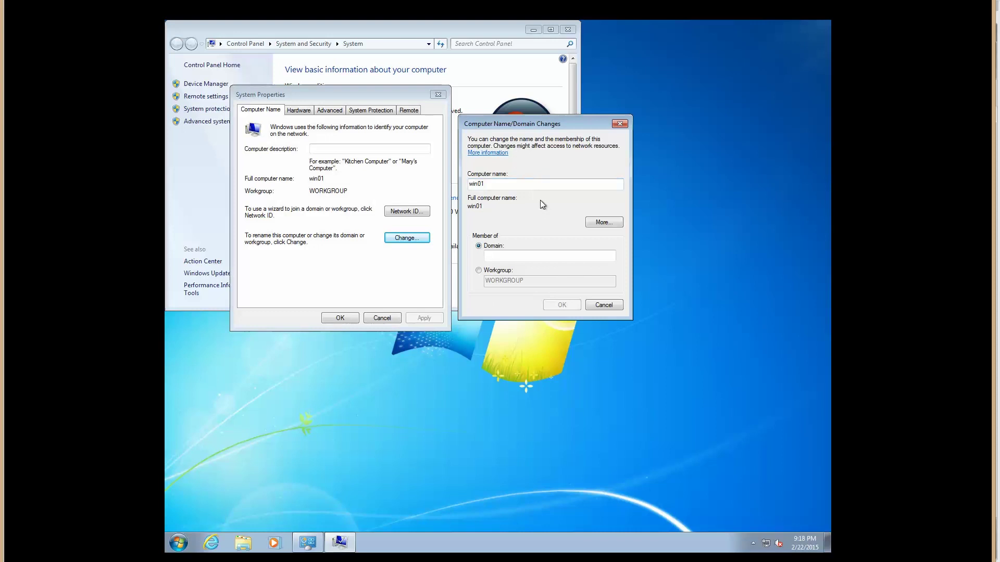
drag(514, 123, 511, 98)
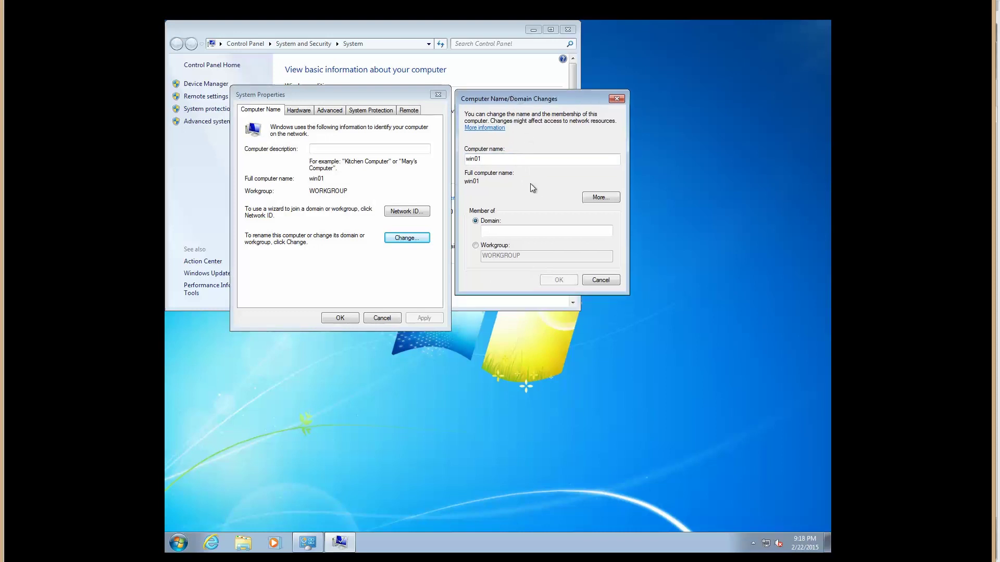
click(532, 234)
text(relative.media)
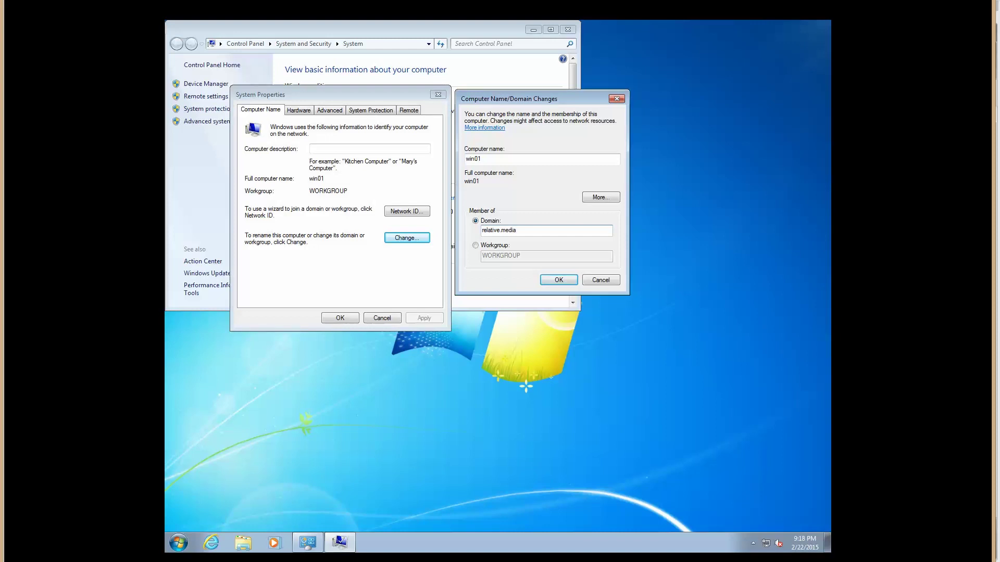
key(Return)
- Enter the domain administrator credentials, acknowledge the welcome, and choose Restart Later
key(Return)
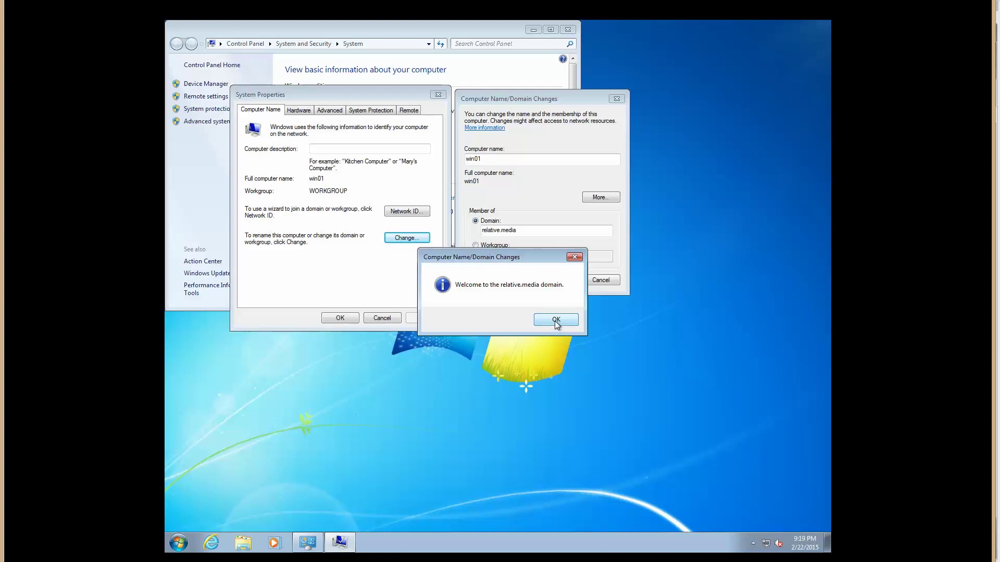
click(554, 319)
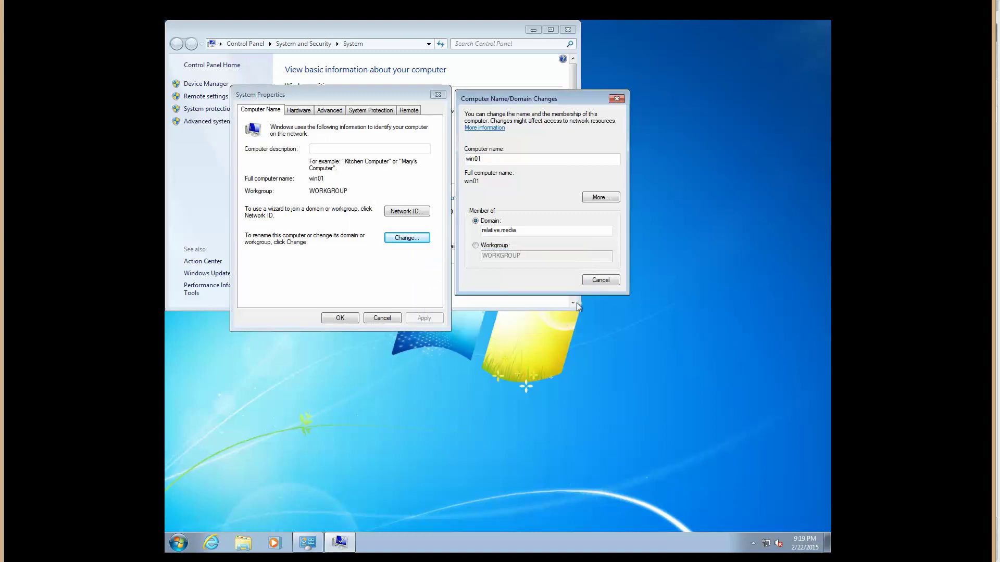
click(560, 296)
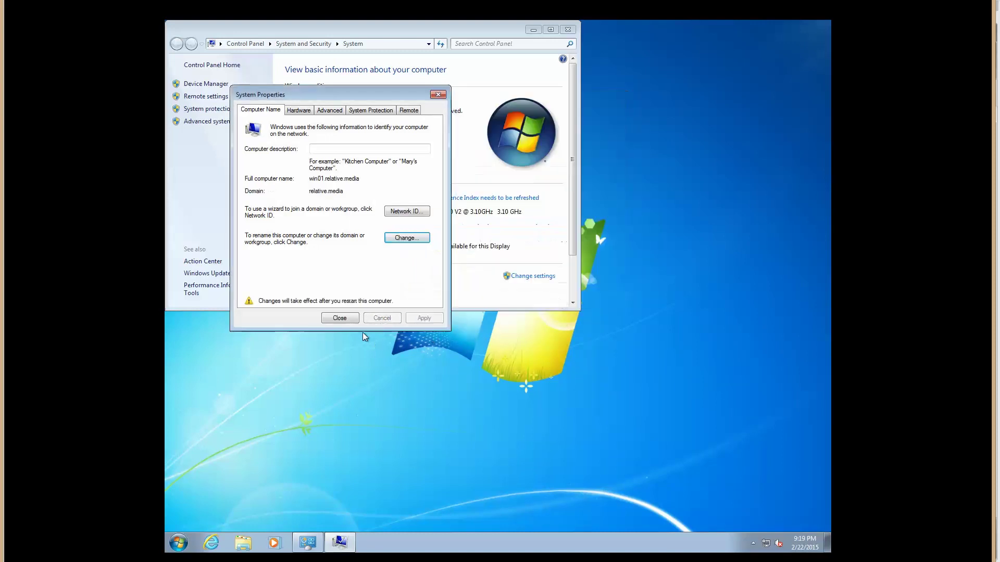
click(349, 318)
click(550, 291)
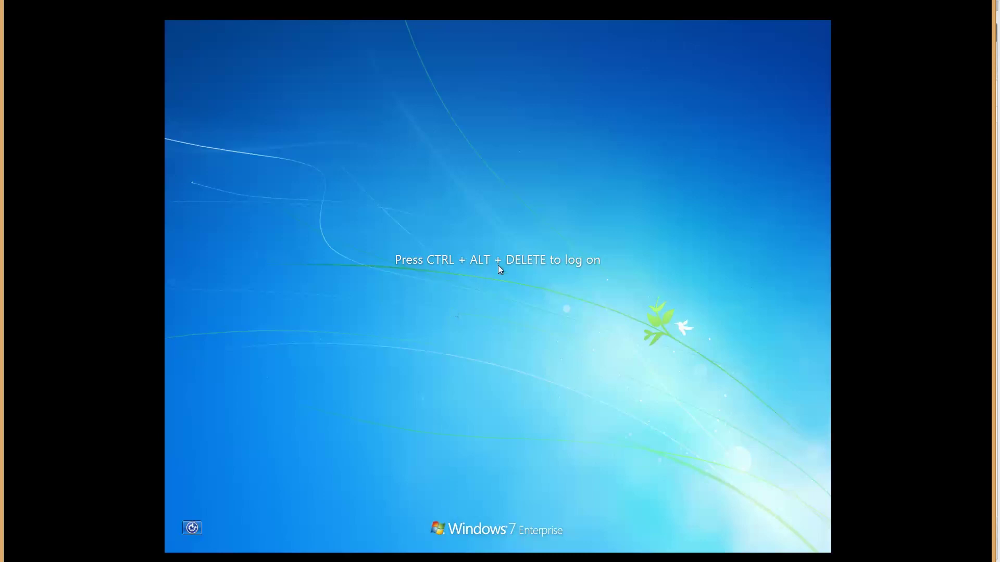
- Switch to Other User at the Windows 7 logon and begin entering an administrator user name
key(ctrl+alt+Delete)
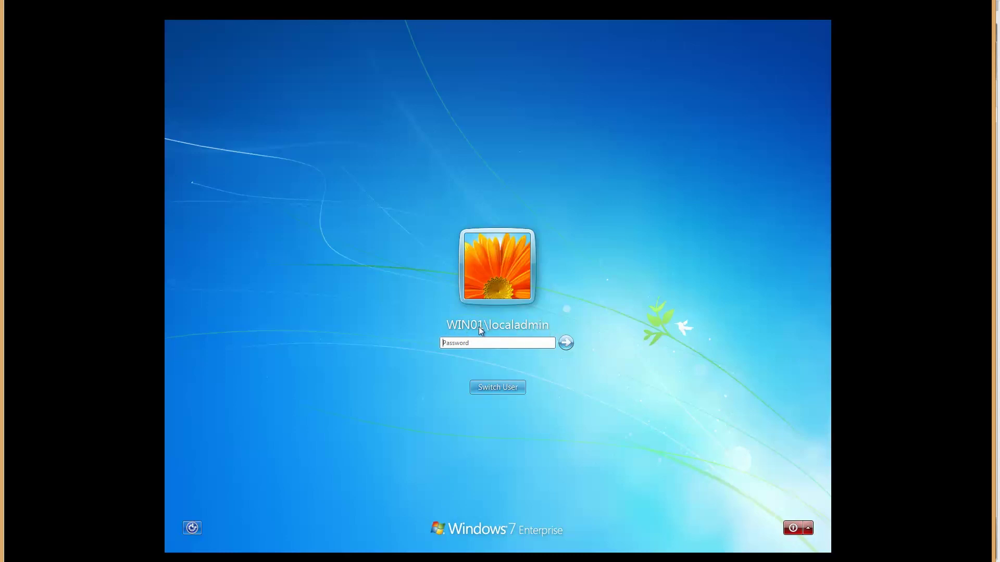
click(517, 388)
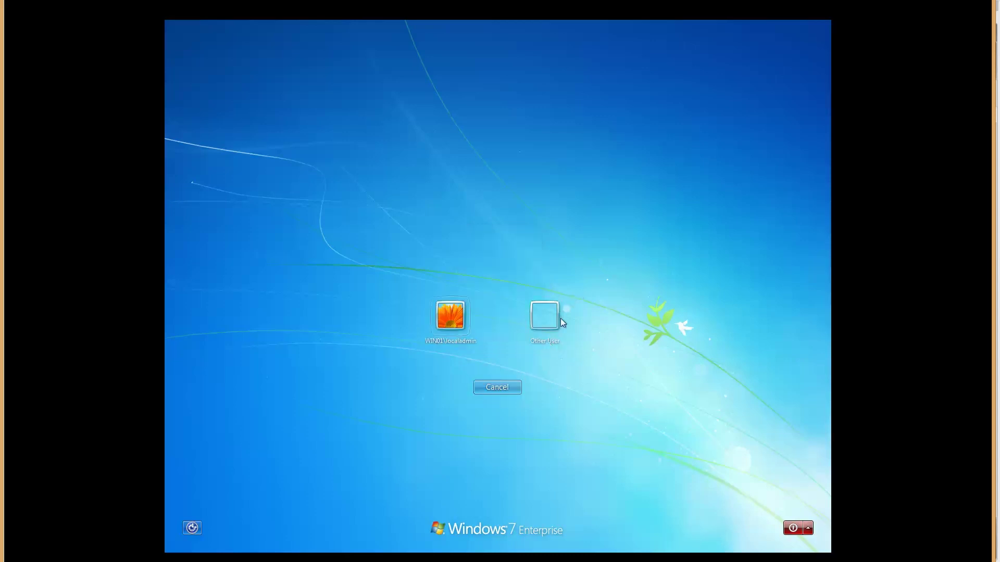
click(540, 325)
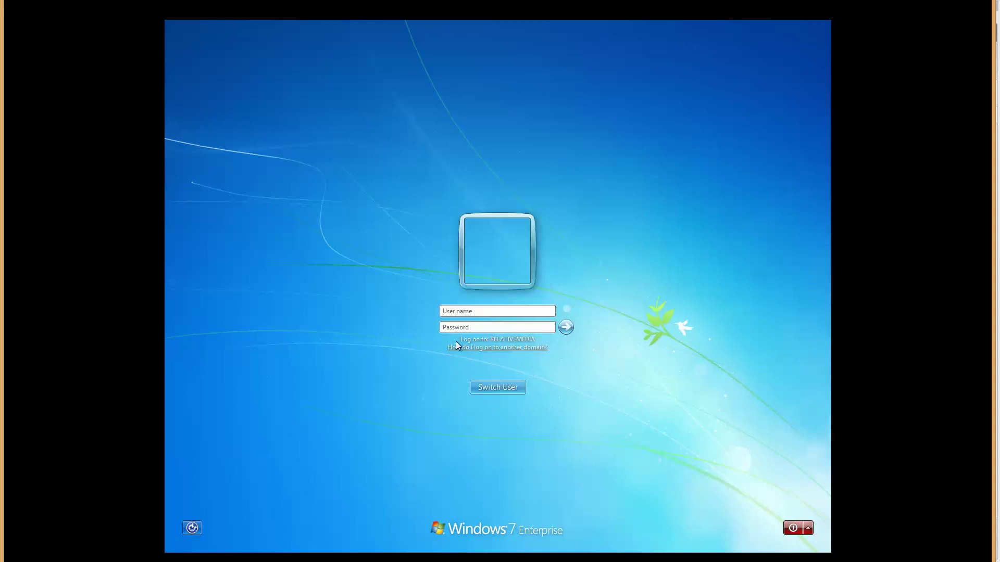
click(481, 315)
text(.\)
key(BackSpace)
text(.\)
text(admin)
- Attempt an administrator logon, dismissing the incorrect password message and retrying
click(495, 390)
click(542, 317)
key(Return)
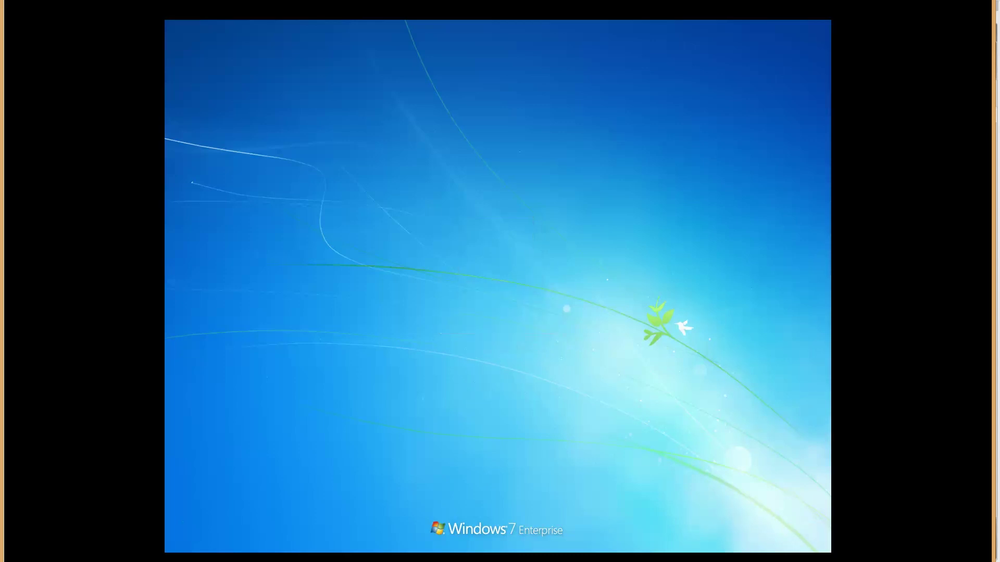
click(506, 393)
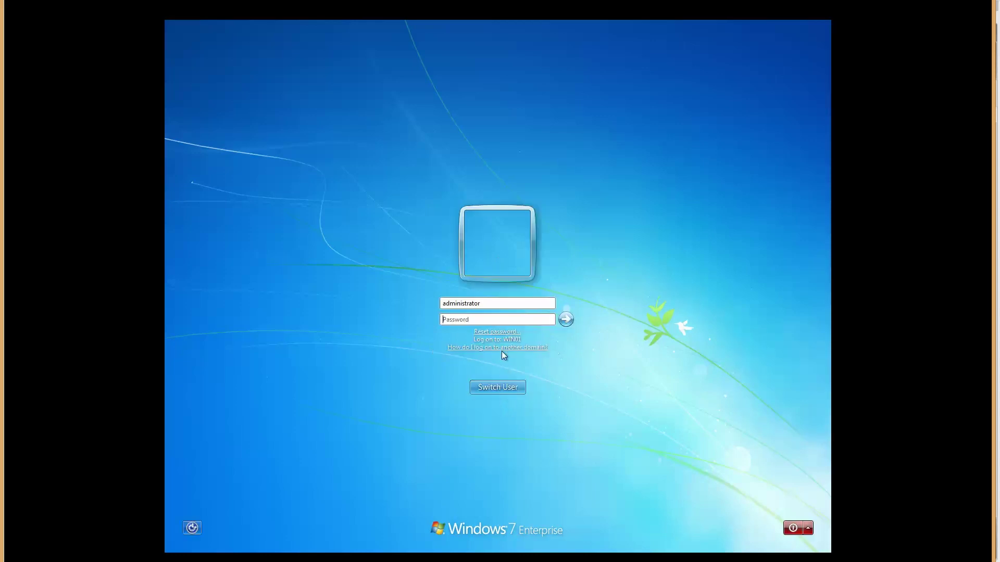
click(490, 320)
key(Return)
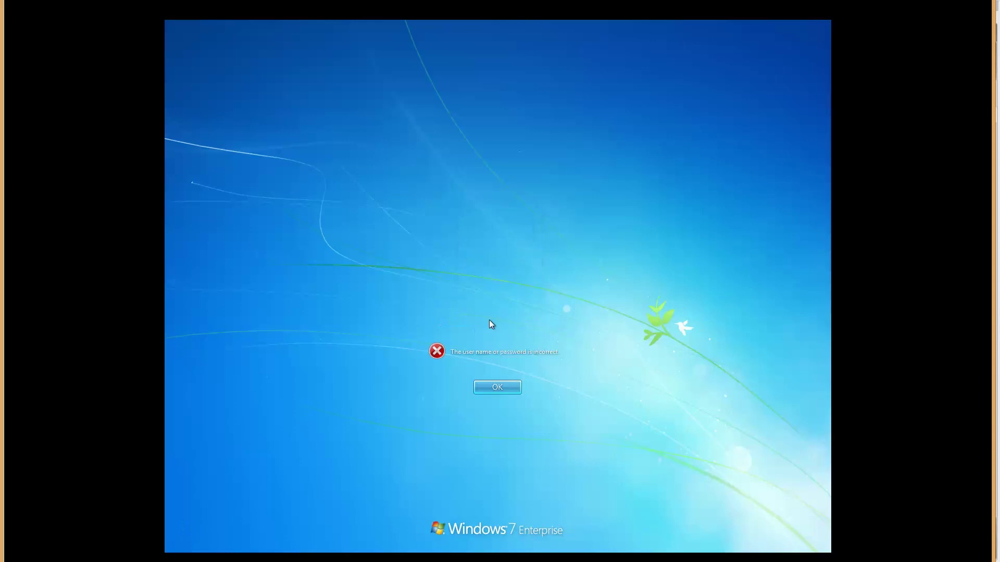
key(Return)
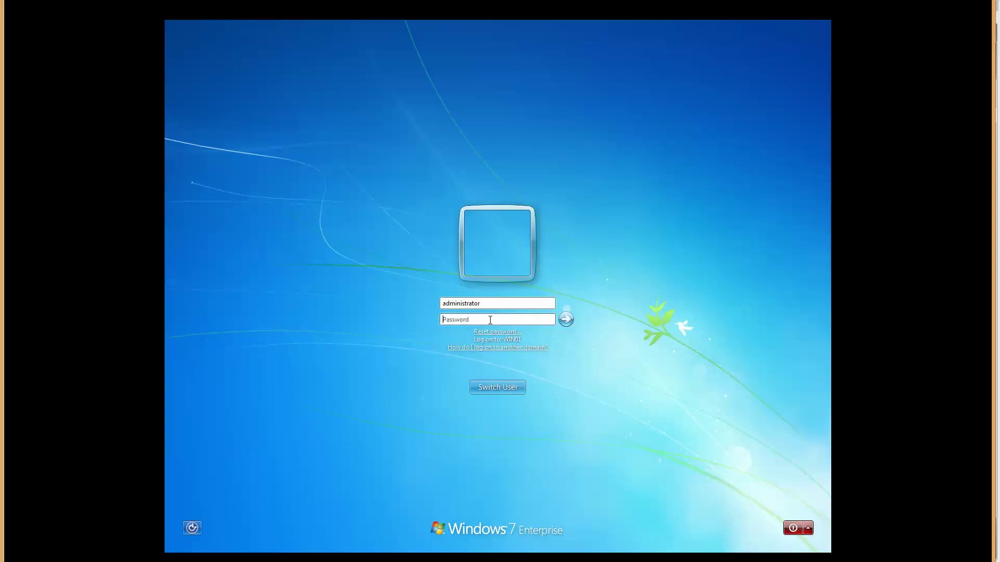
- Log on with the relative.media domain administrator account and its password
click(442, 303)
text(relativemedia\)
double_click(535, 306)
text(administrator@relative.media)
key(Tab)
text(••••••••)
key(Return)
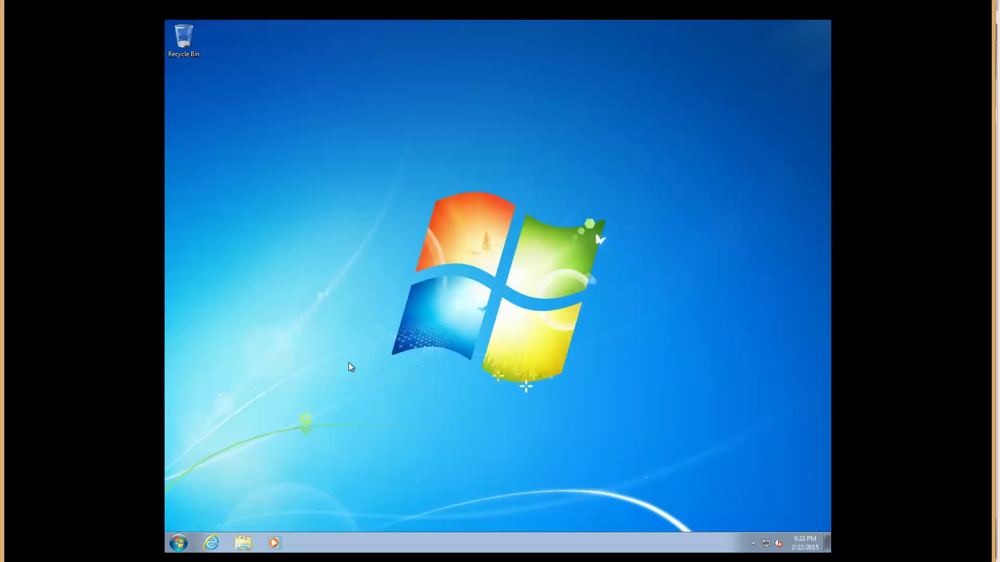
- Go from Start > Computer to Network and try browsing to \\stg01
click(178, 543)
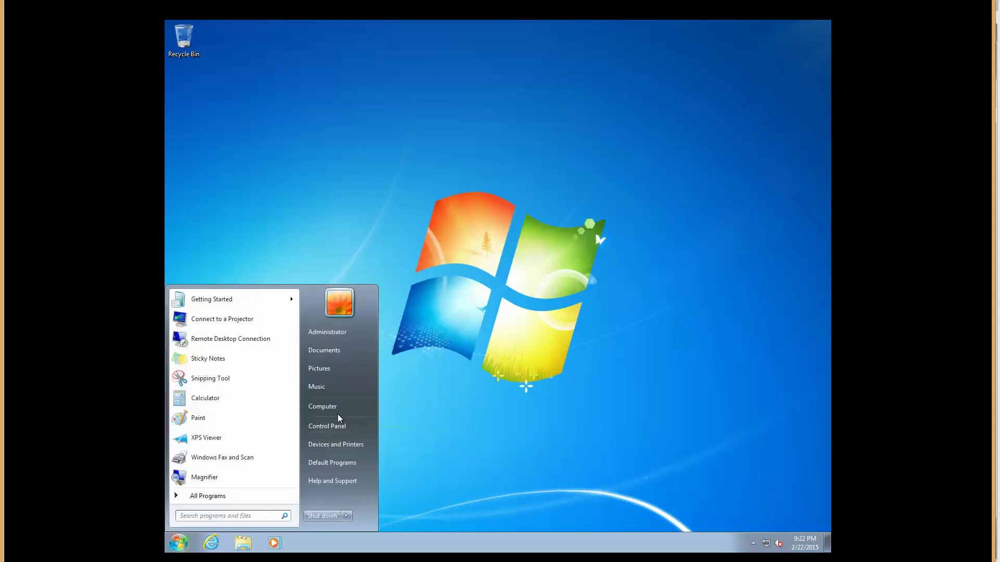
click(336, 408)
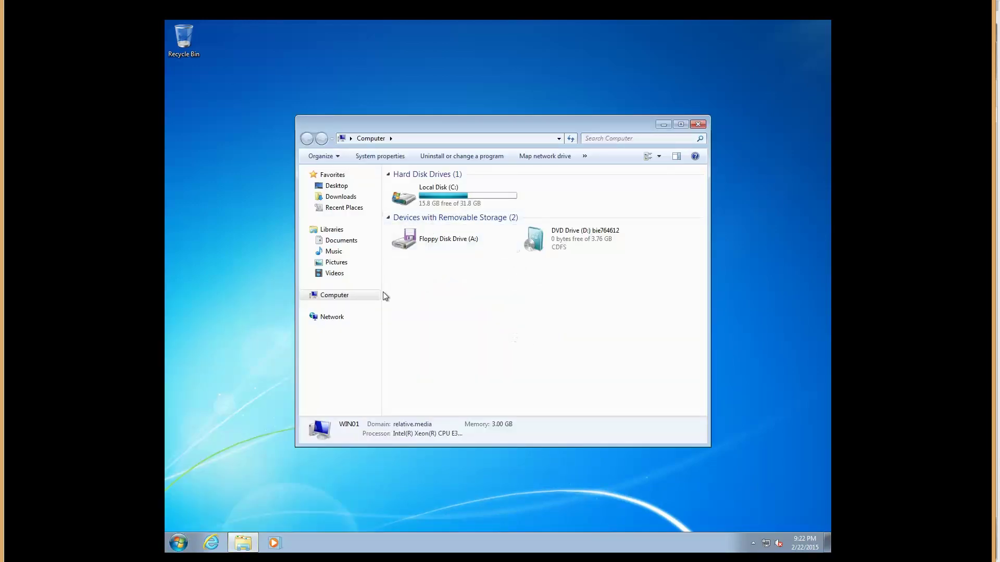
click(332, 318)
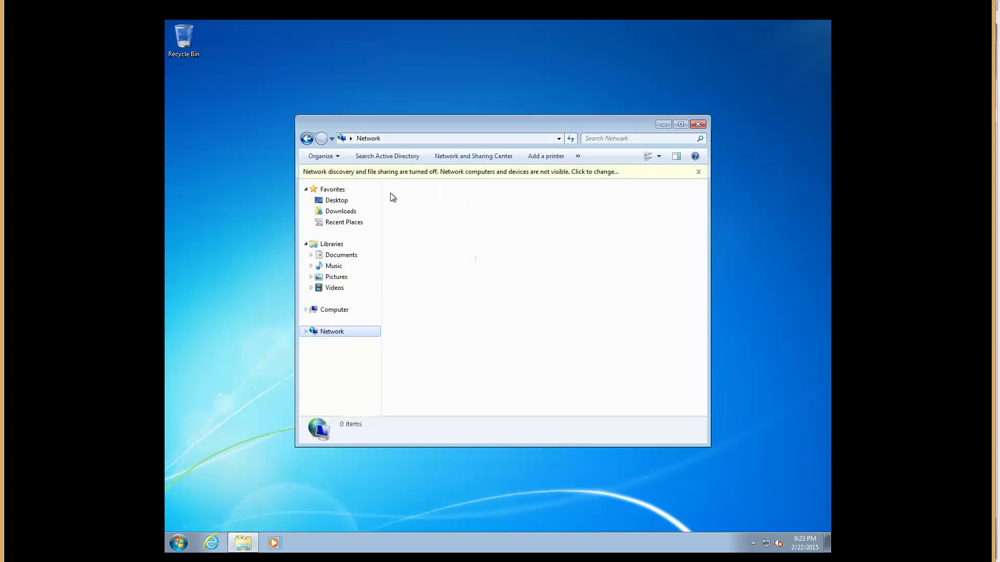
click(411, 138)
text(\\)
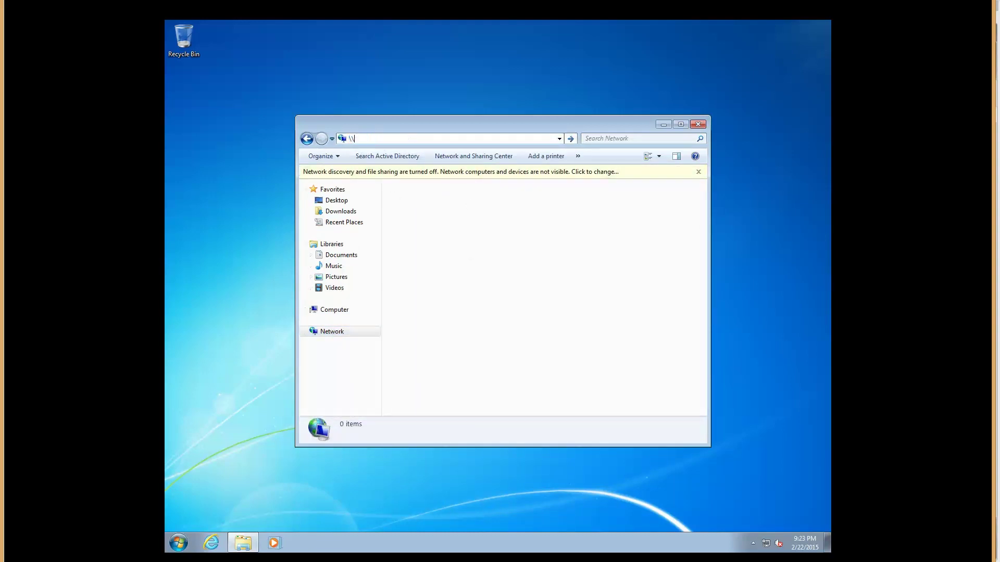
text(stg01\)
key(Return)
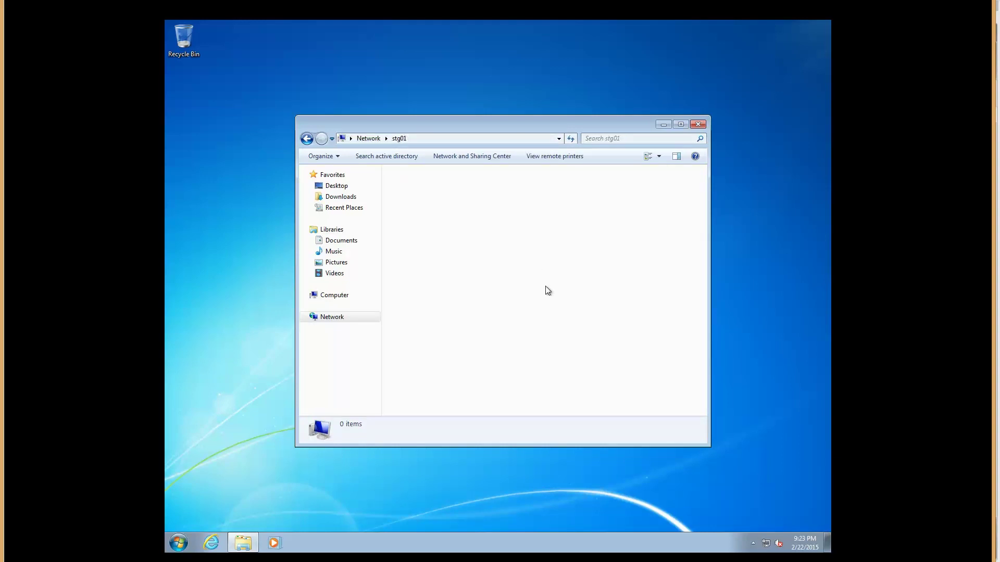
- Turn on network discovery and file sharing, then browse to stg01.relative.media
click(348, 315)
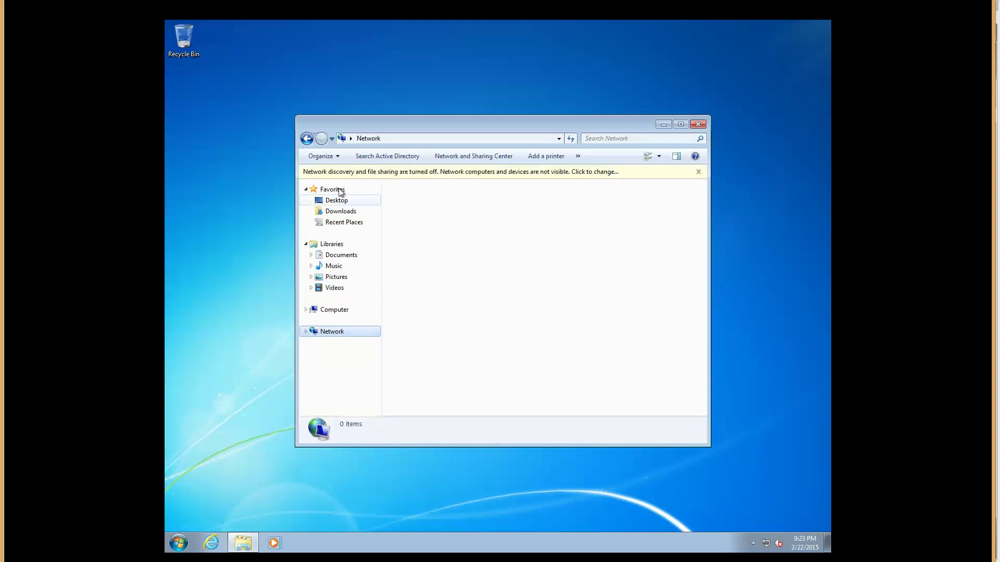
click(365, 170)
click(423, 178)
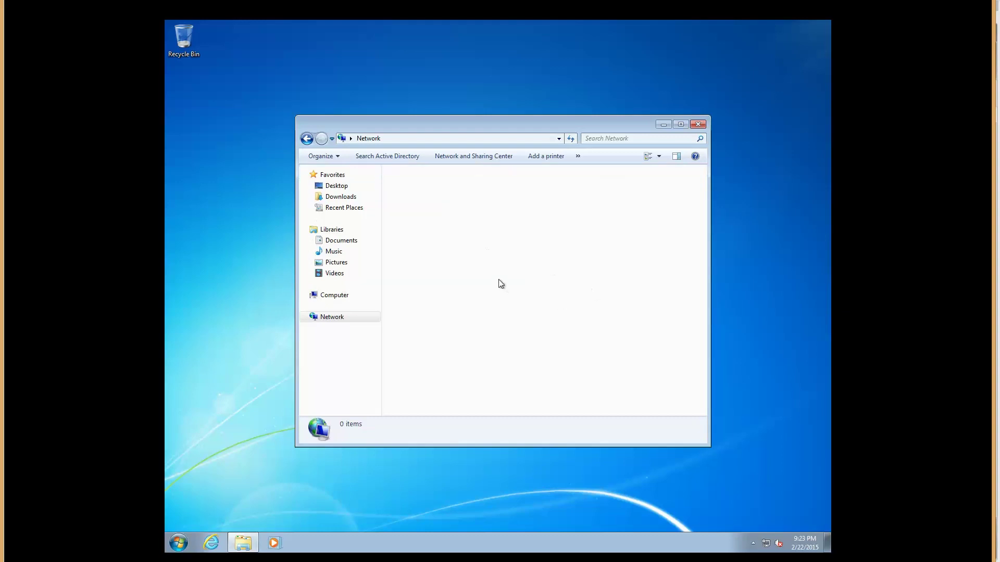
click(415, 139)
text(\stg01\)
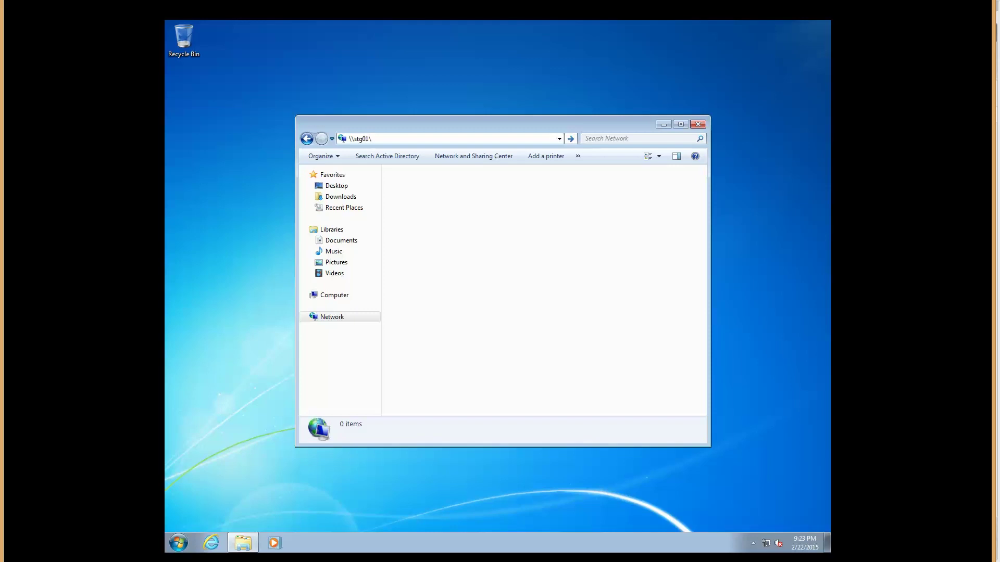
text(relative.media)
key(Return)
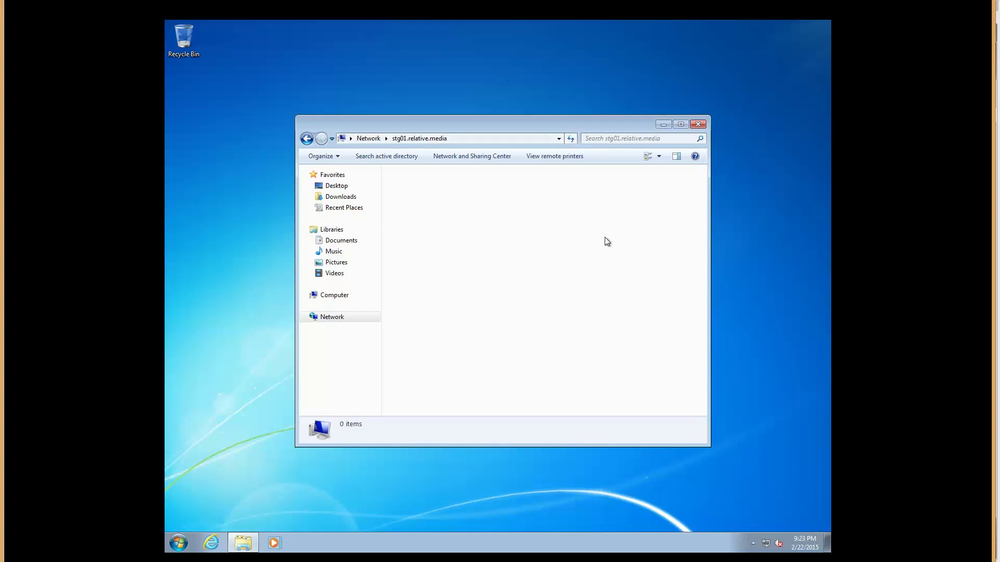
- Refresh the empty server view and return to the \\stg01 location
right_click(442, 206)
click(480, 249)
click(413, 138)
text(\stg01\)
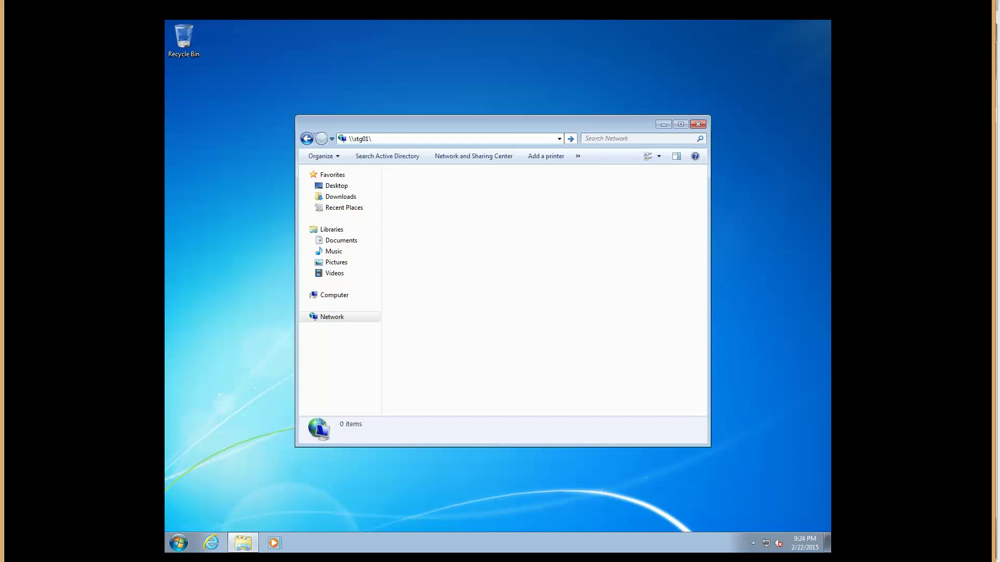
key(Return)
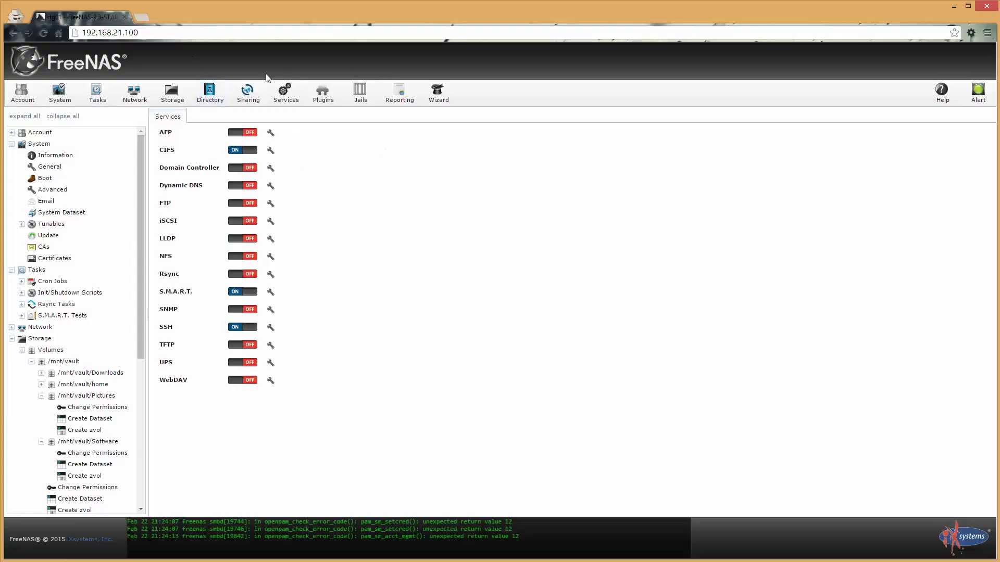
- Start a new Windows (CIFS) share on /mnt/vault/Downloads named Downloads
click(247, 94)
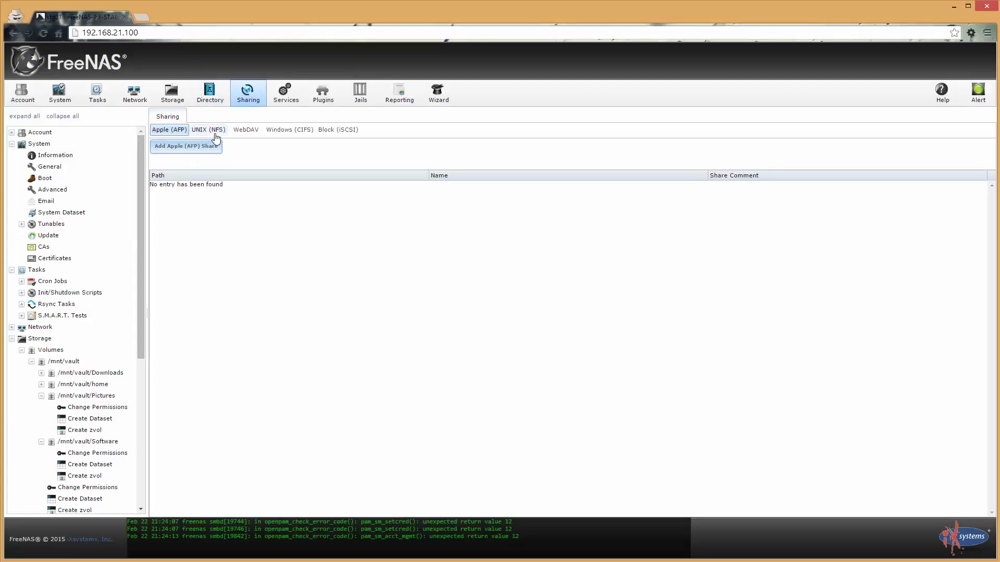
click(295, 132)
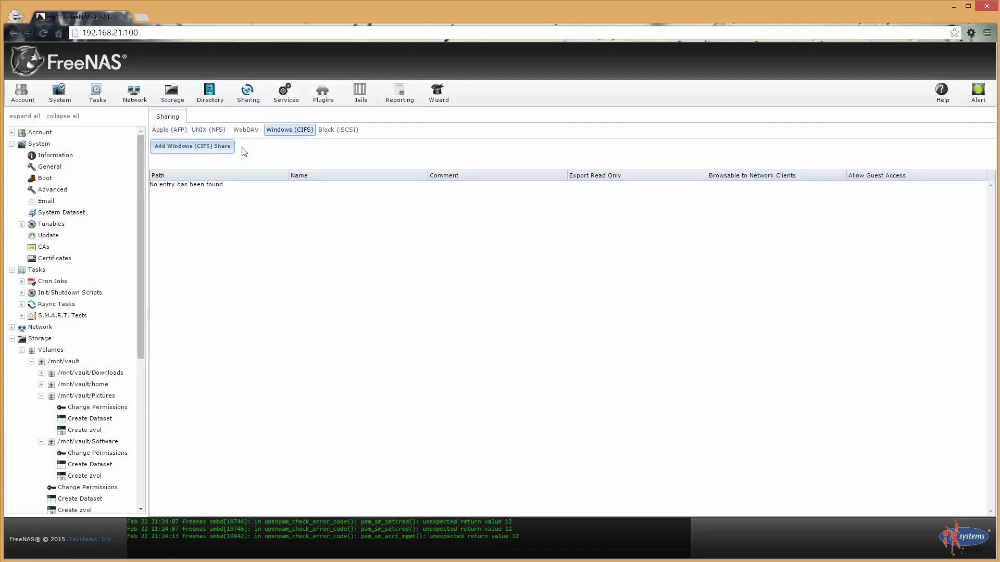
click(208, 151)
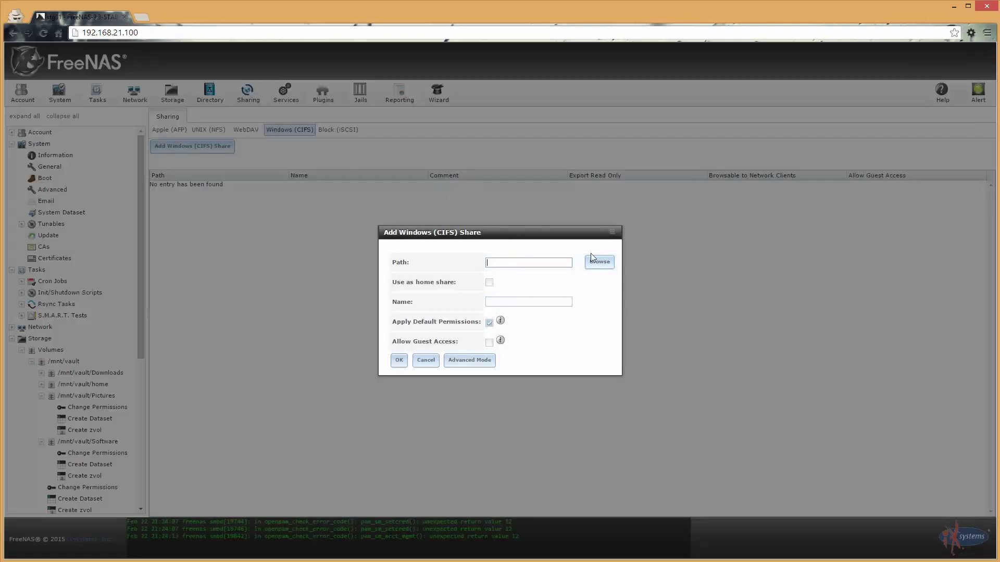
click(598, 261)
click(502, 223)
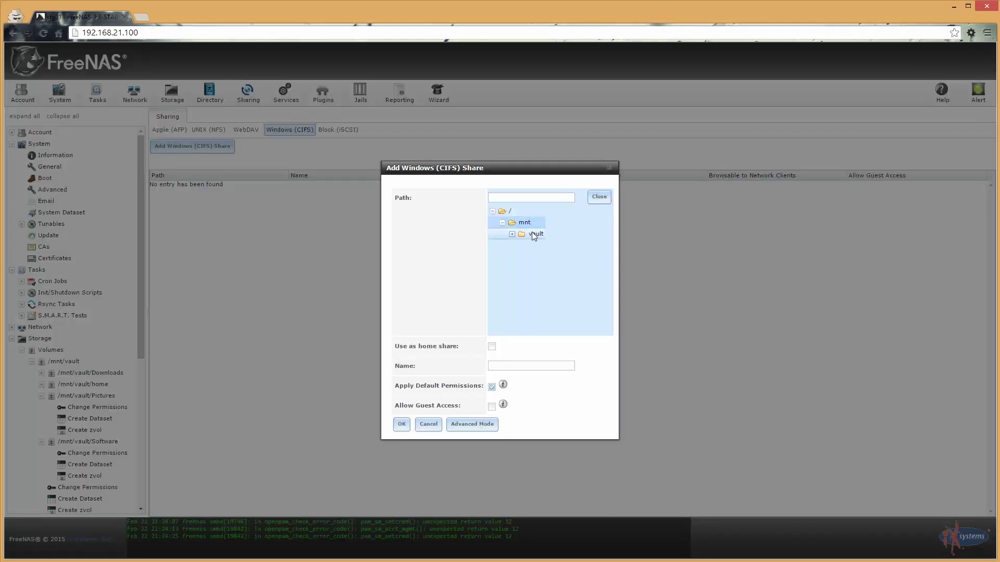
click(512, 234)
click(546, 247)
right_click(547, 247)
click(447, 261)
click(502, 365)
text(Downloads)
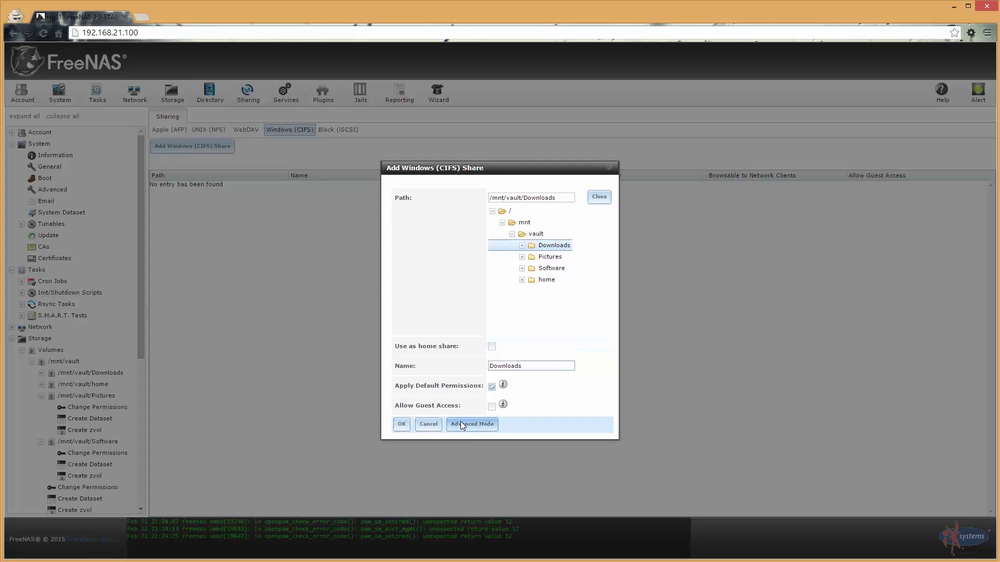
- Review the advanced share options and save the Downloads share
click(461, 425)
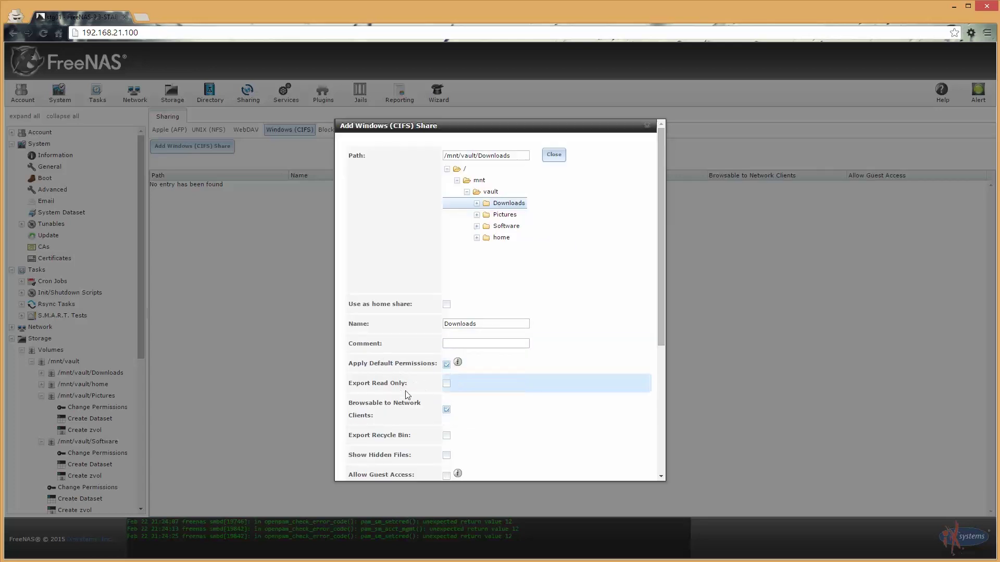
scroll(399, 431, down, 3)
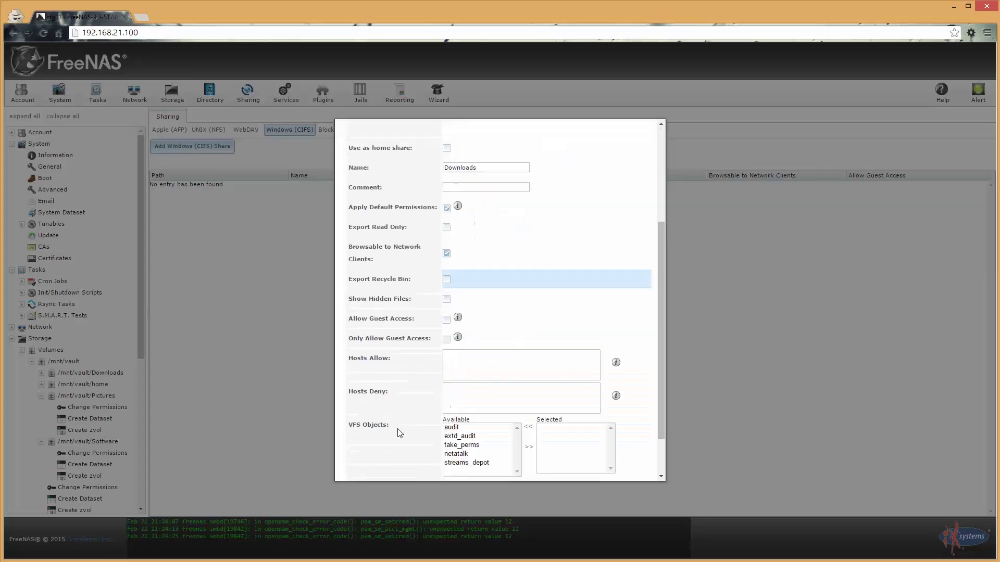
drag(356, 319, 477, 335)
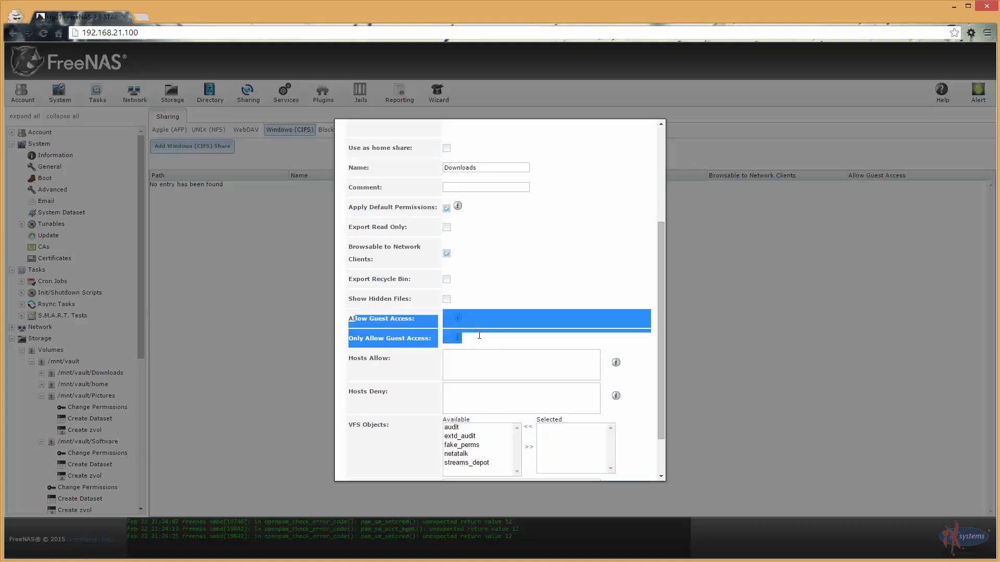
click(539, 336)
scroll(416, 431, down, 1)
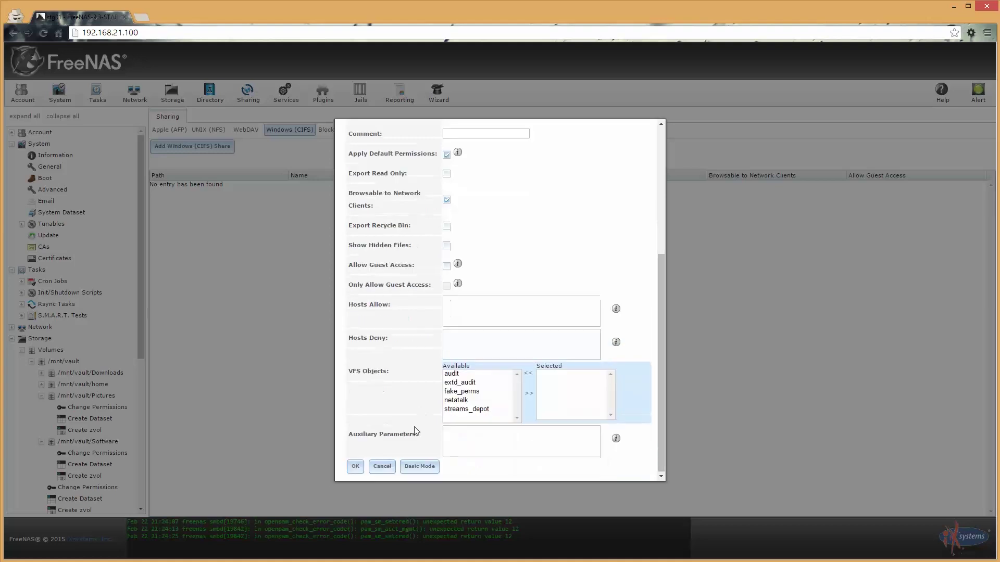
click(352, 467)
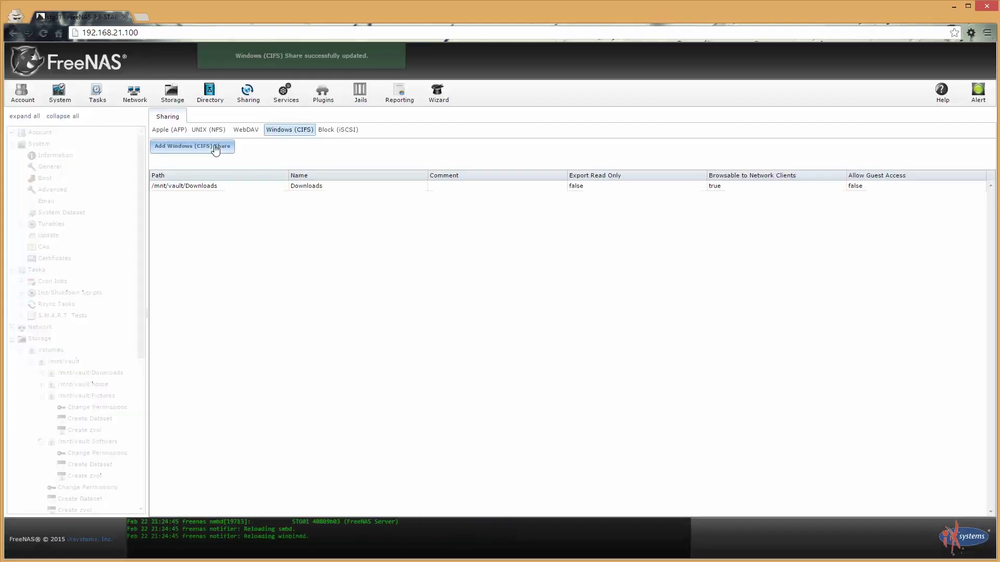
- Add a CIFS share named Software for /mnt/vault/Software
click(216, 147)
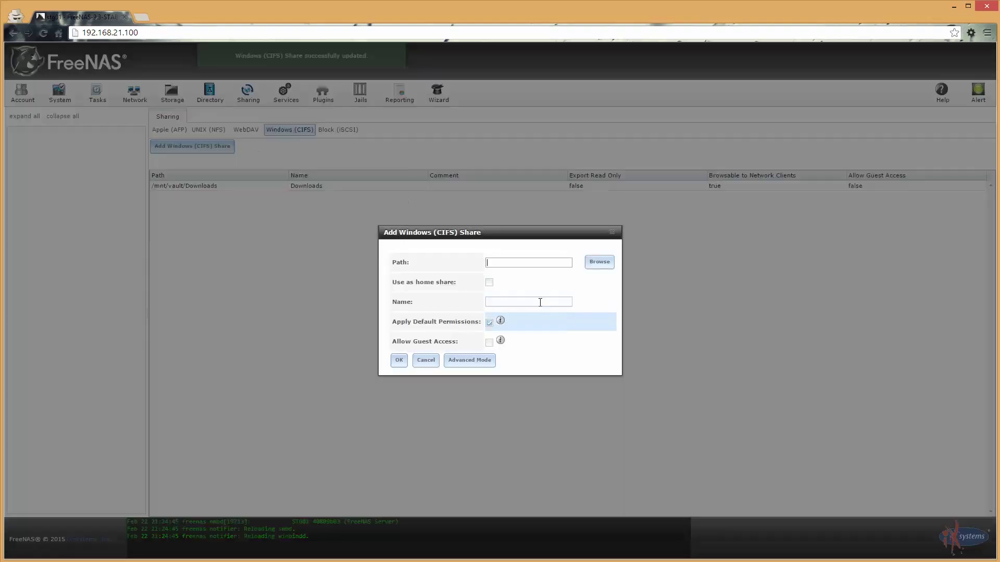
click(599, 262)
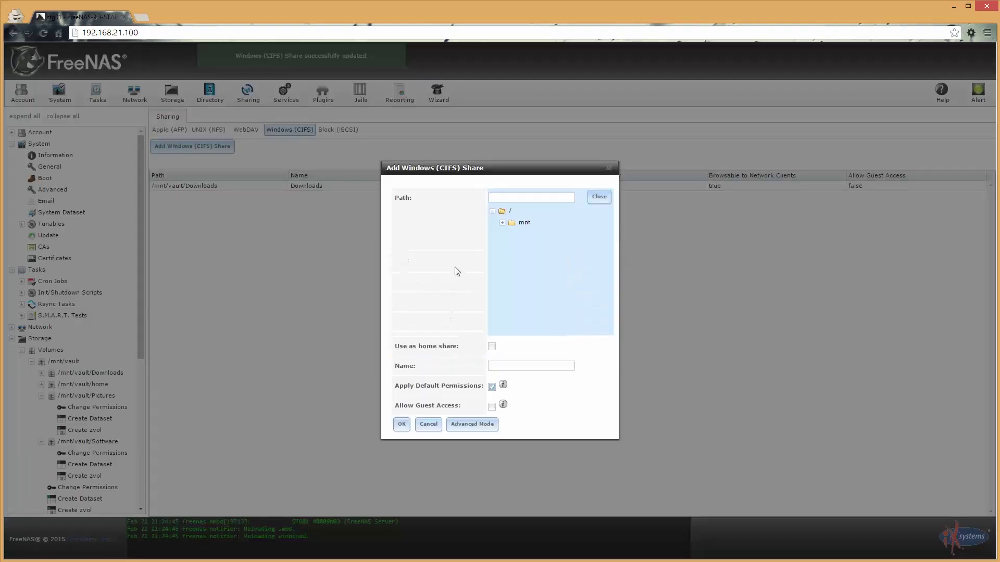
click(503, 223)
click(513, 234)
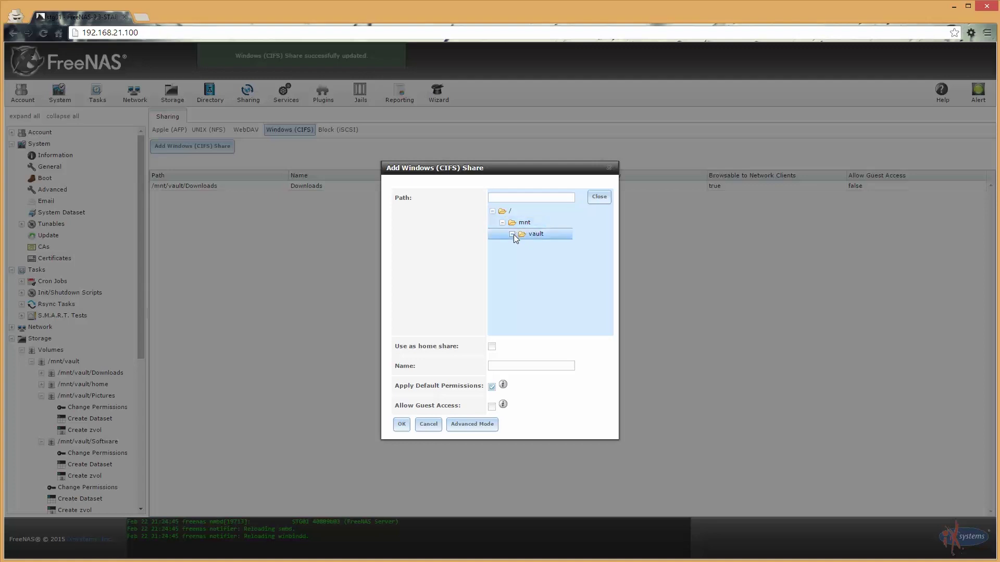
click(541, 246)
click(502, 366)
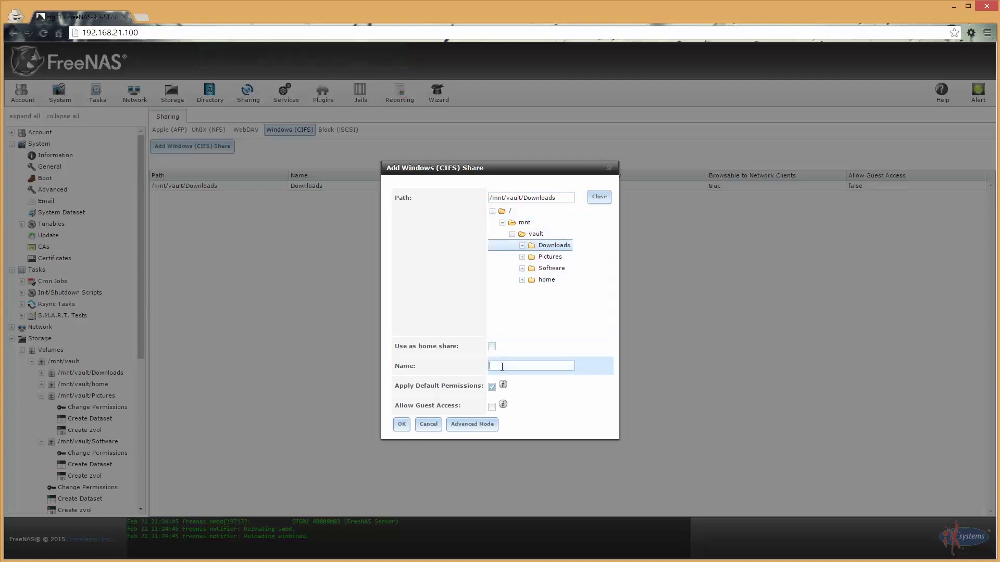
click(542, 269)
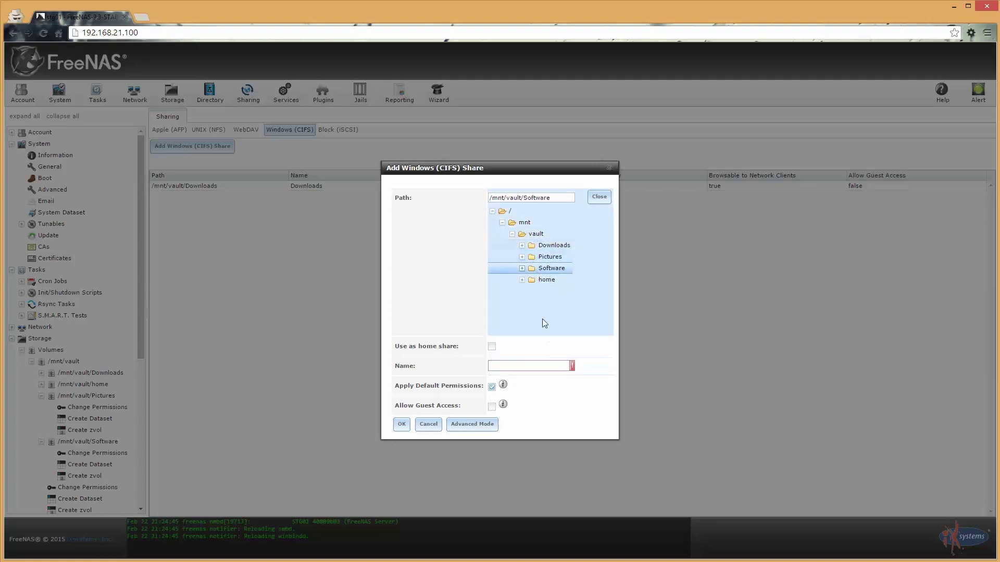
click(533, 365)
text(Software)
click(401, 424)
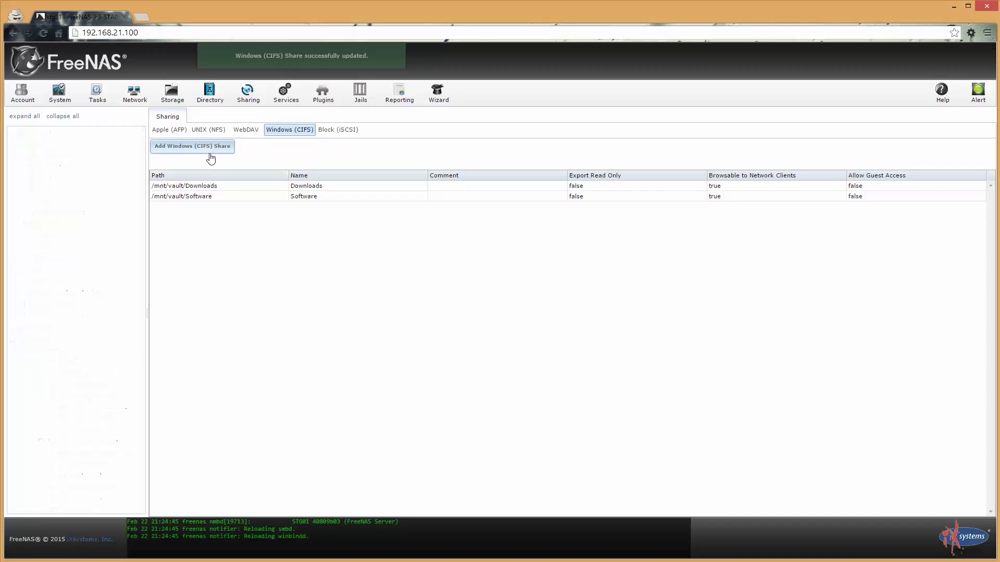
- Add a CIFS share named Pictures for /mnt/vault/Pictures
click(209, 146)
click(600, 262)
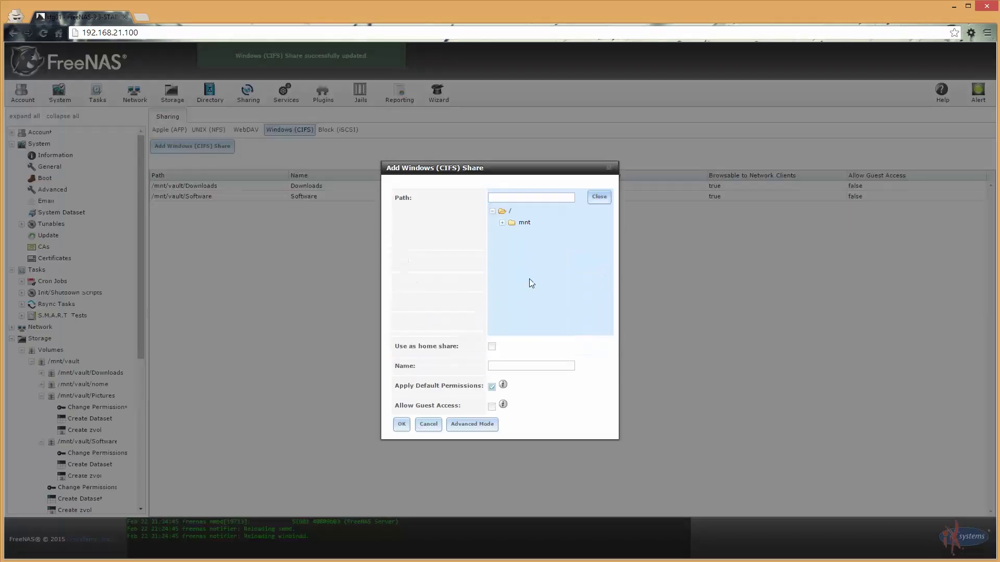
click(503, 223)
click(512, 235)
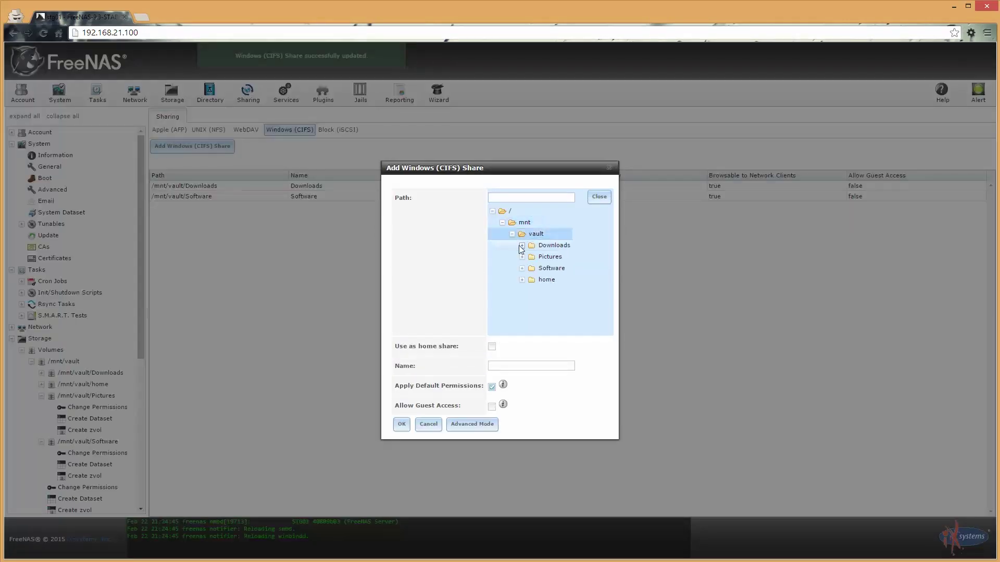
click(547, 257)
click(526, 366)
text(Pictures)
click(401, 423)
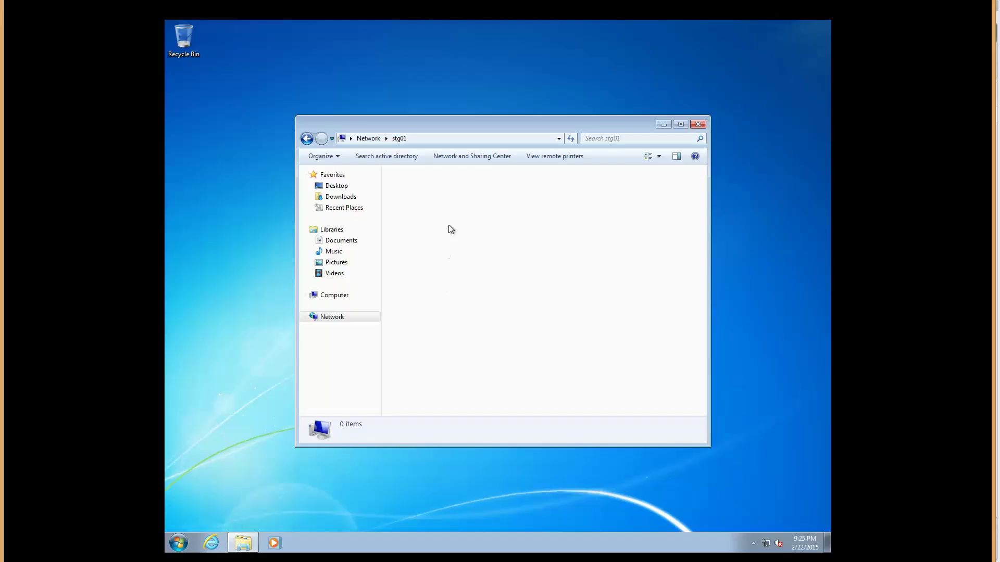
- Refresh stg01 to show the new shares and open the Downloads share
right_click(438, 224)
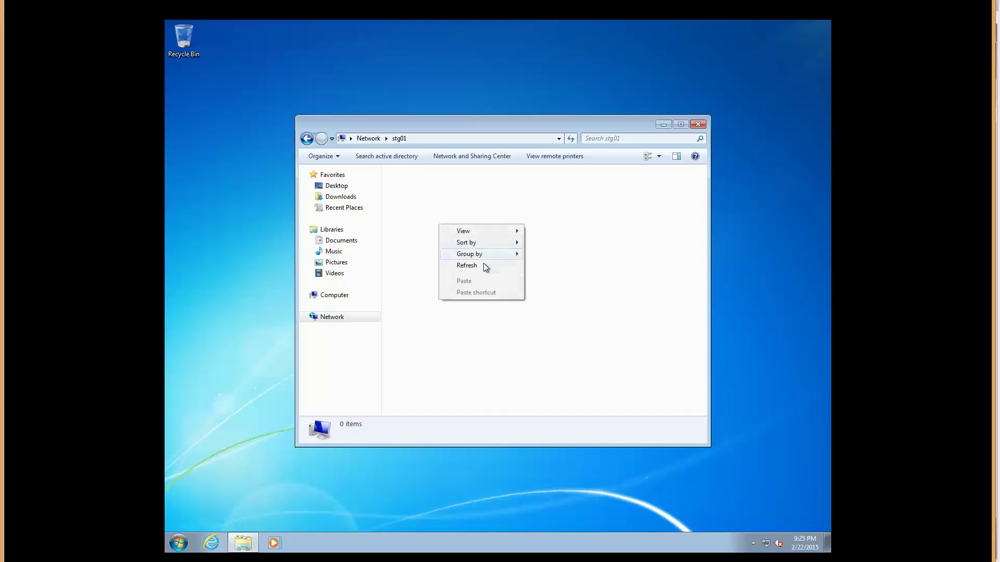
click(474, 266)
drag(521, 226, 453, 182)
click(472, 214)
double_click(454, 180)
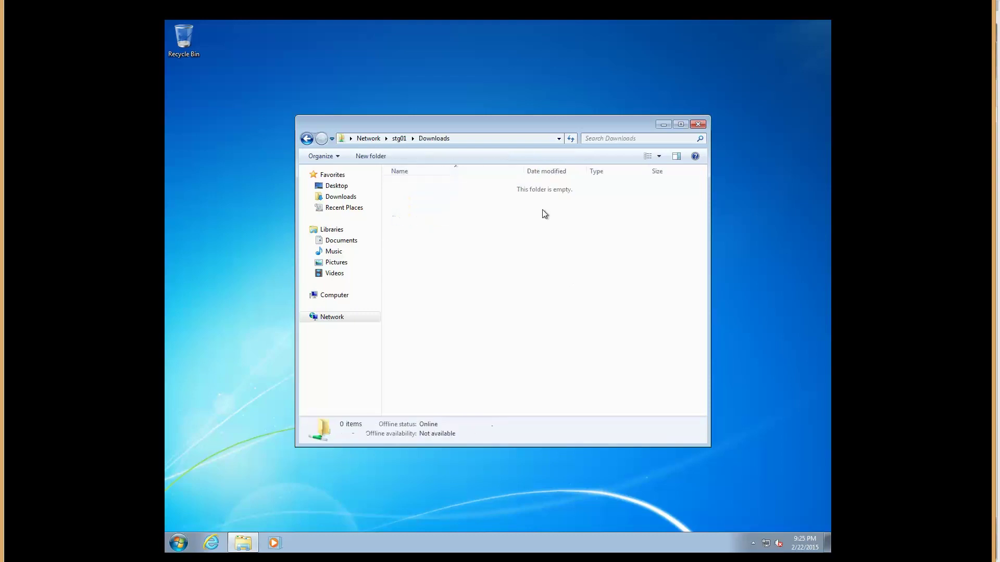
- Create a new folder in Downloads and name it Test Folder
click(386, 157)
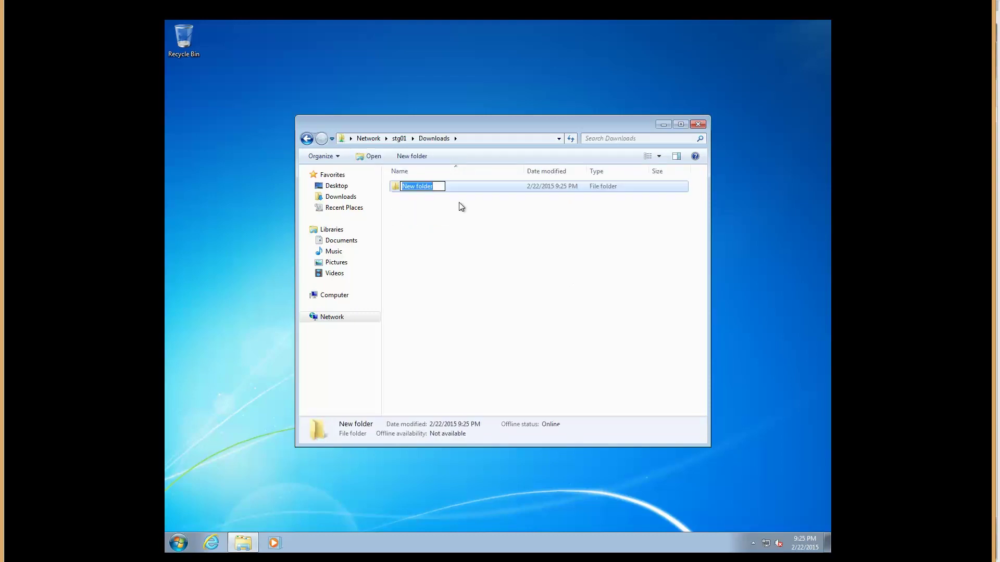
click(461, 206)
double_click(411, 186)
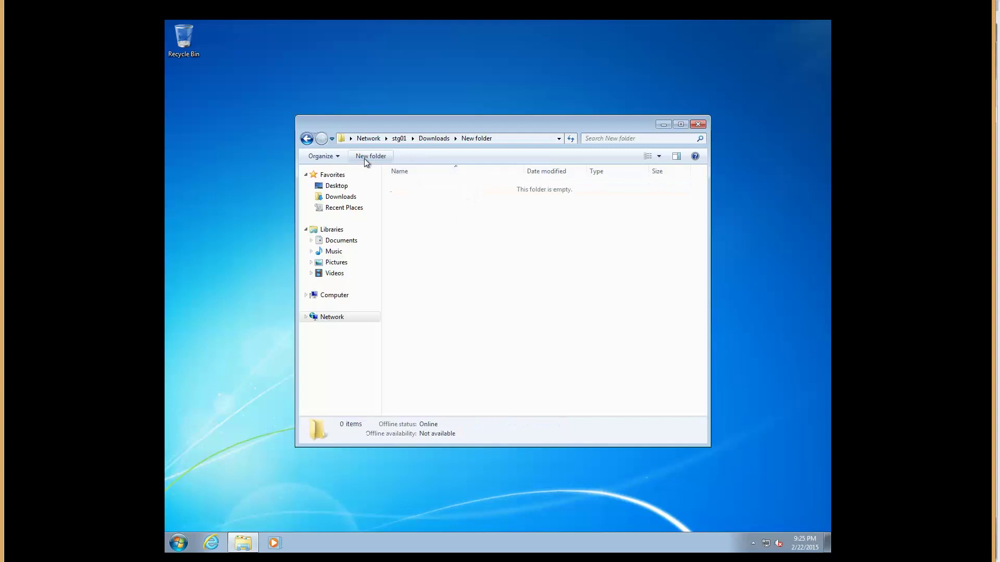
click(434, 138)
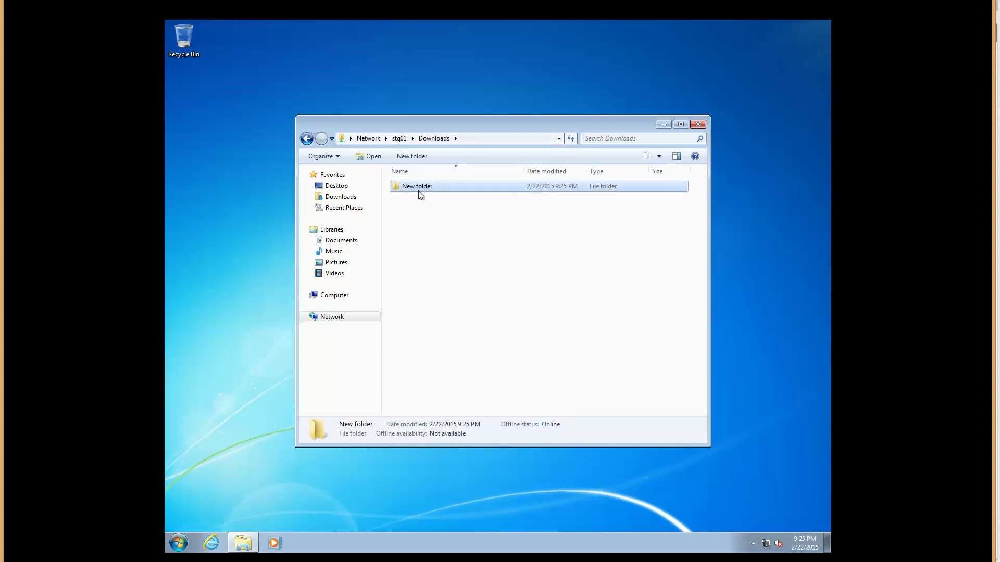
click(453, 190)
click(488, 254)
click(436, 190)
click(427, 191)
text(Tes)
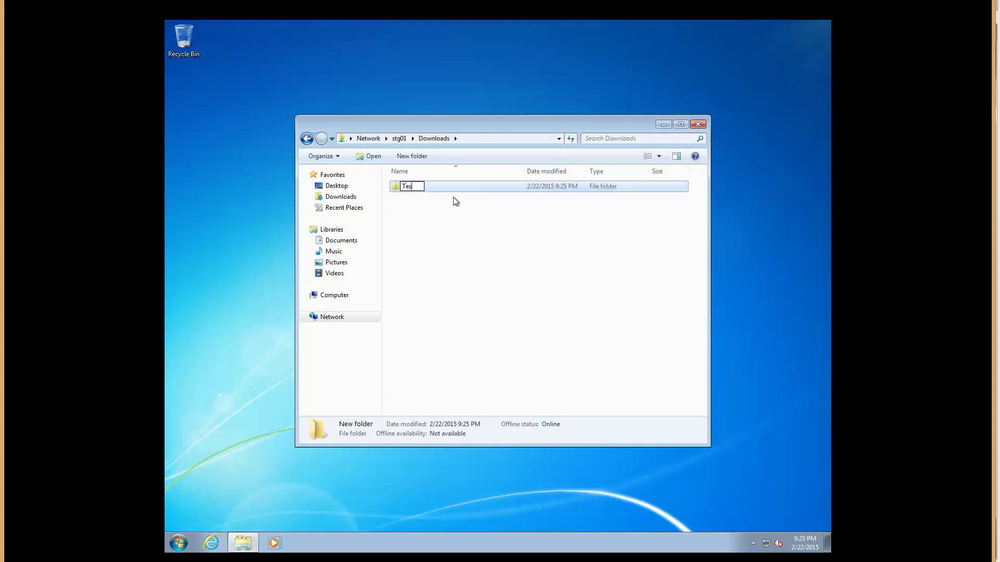
text(t Folder)
key(Return)
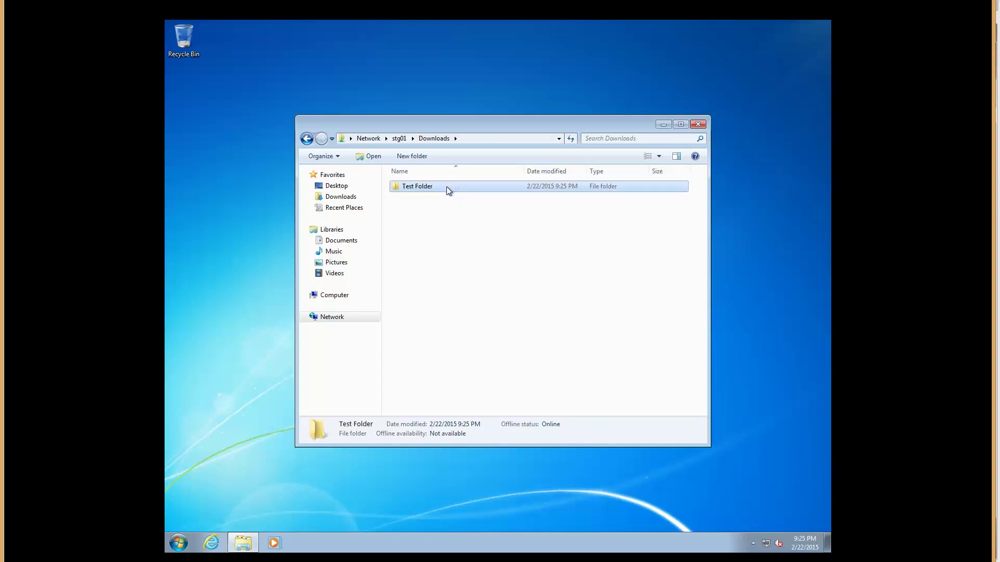
- Inside Test Folder, create a new text document named Test Text Document
double_click(447, 186)
right_click(422, 190)
mouse_move(454, 302)
click(584, 372)
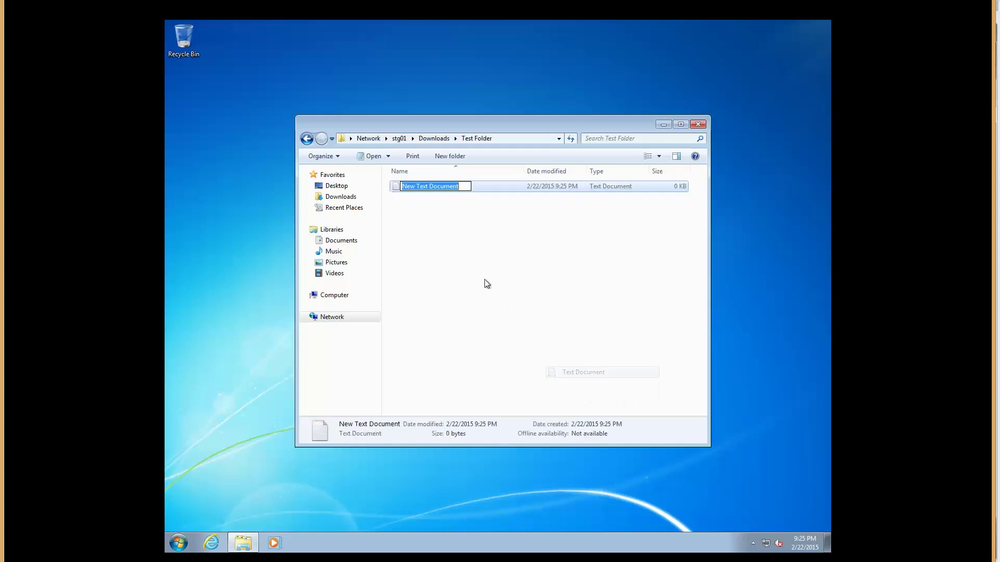
text(Text D)
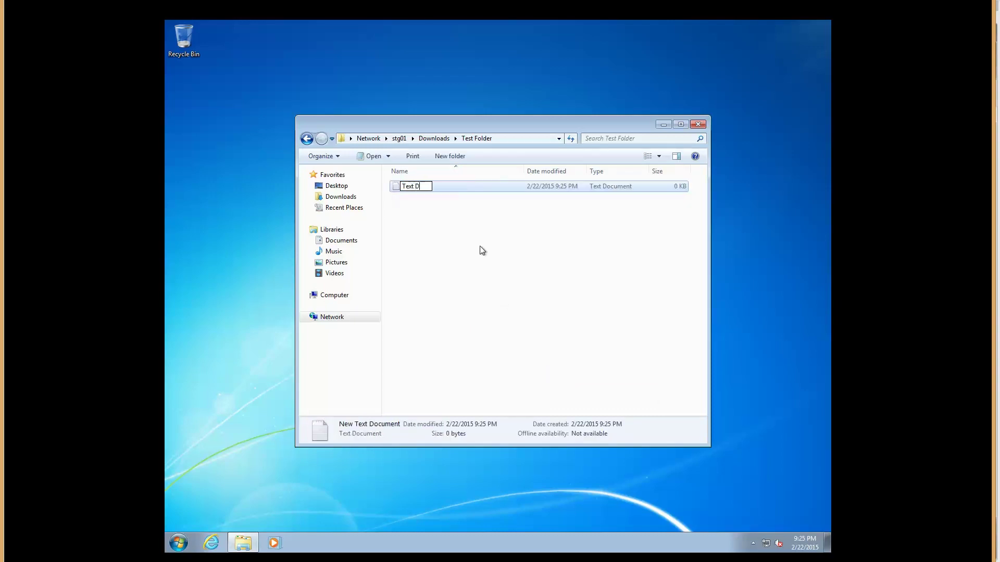
text(ocumentTest)
key(Return)
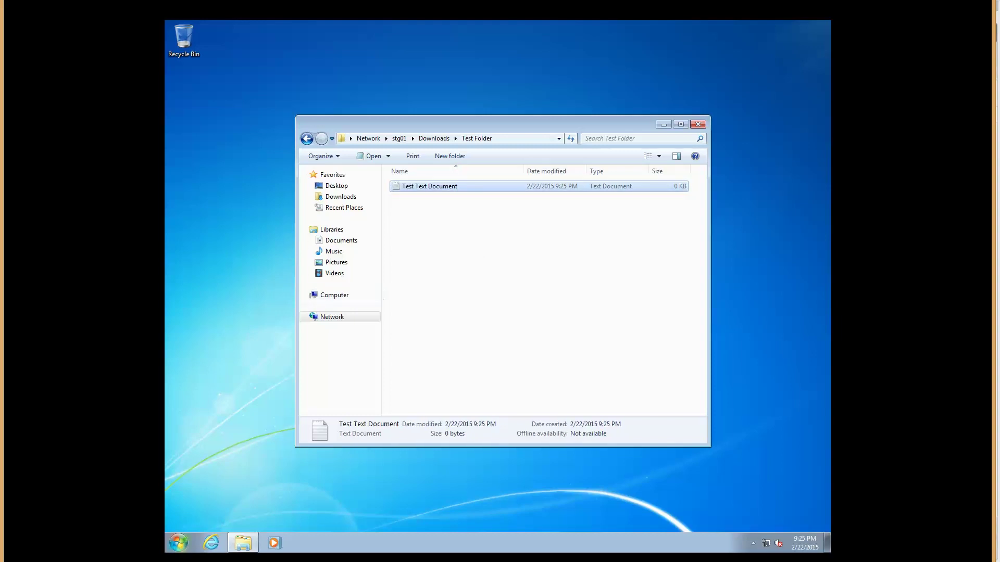
key(alt+Tab)
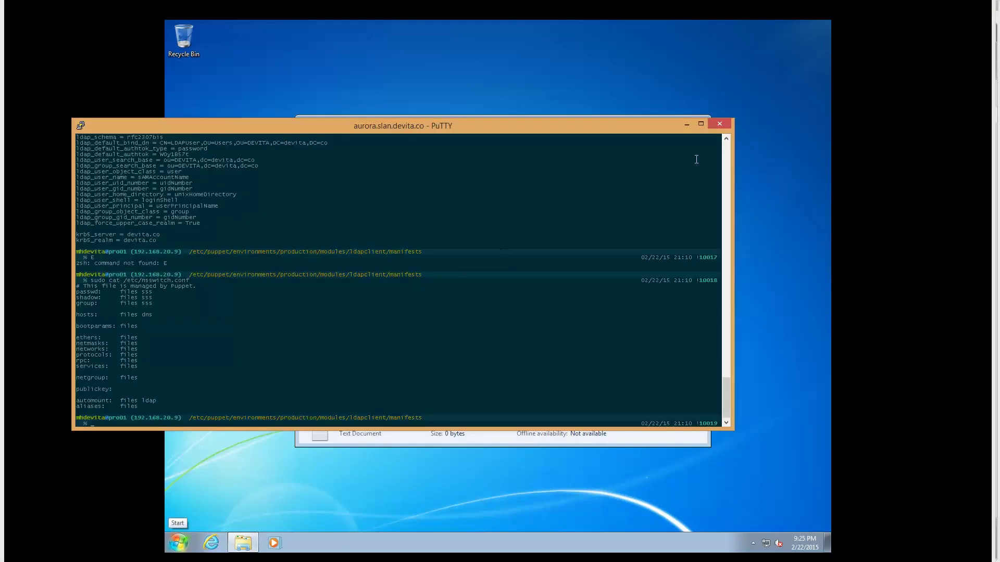
click(687, 125)
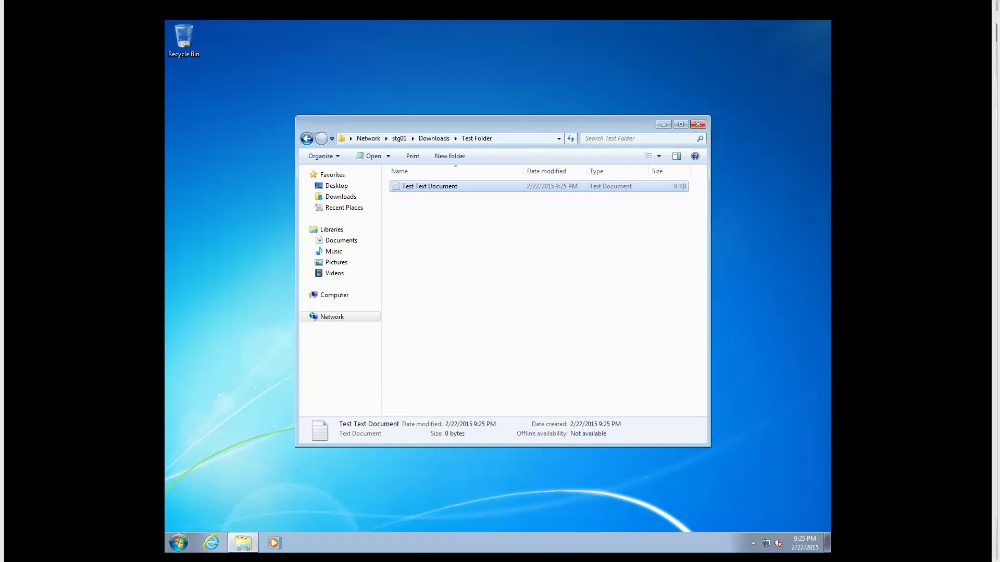
text(root@192.168.21.100)
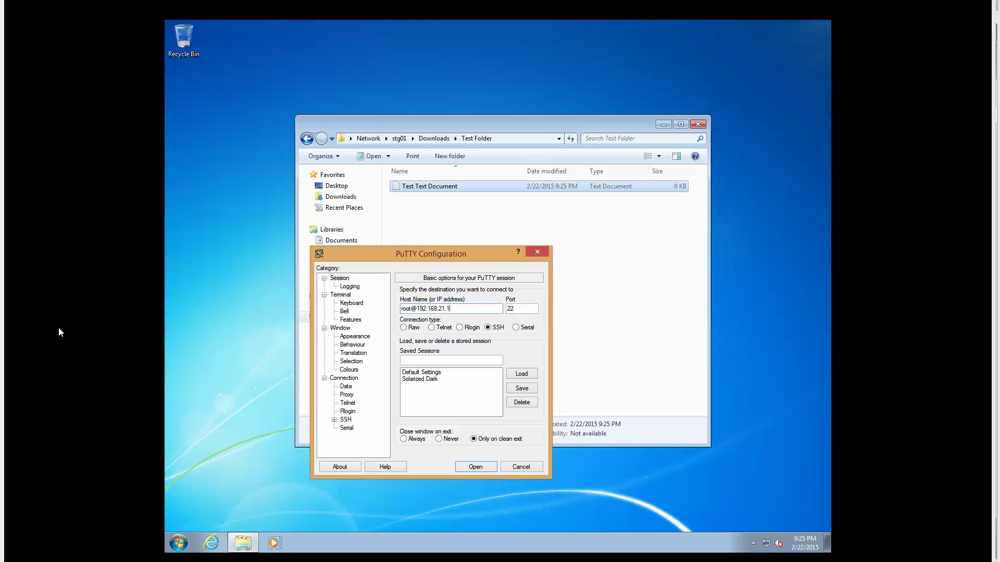
key(Return)
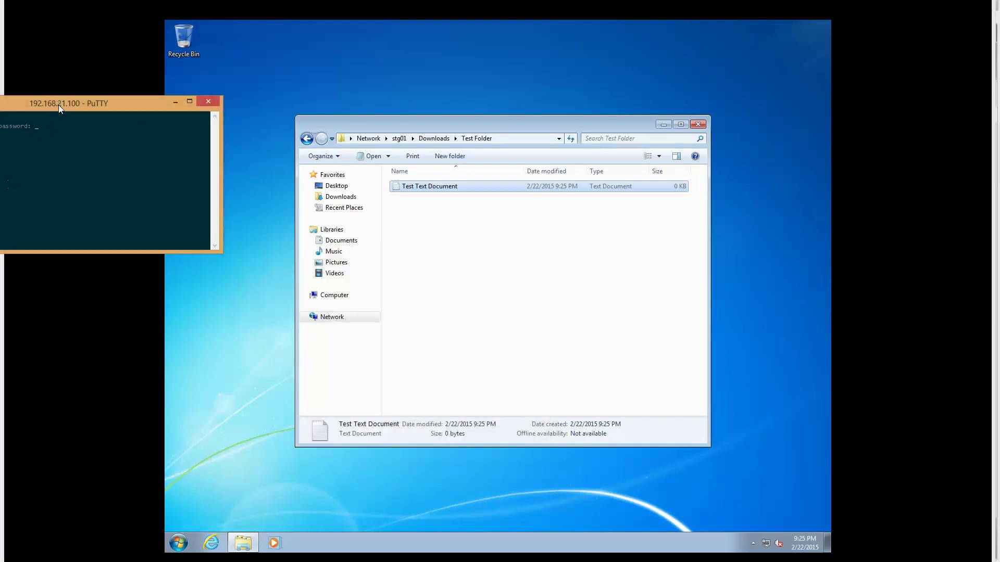
drag(58, 105, 408, 125)
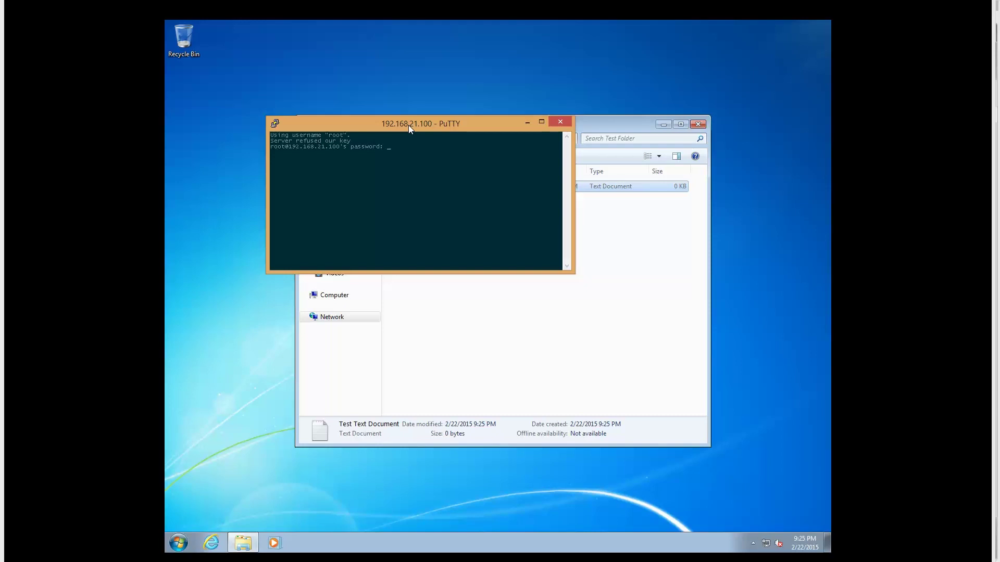
key(Return)
- List /mnt/vault/Downloads/ with ls -alh and check Test Folder's owner and group
text(cd /mnt/vault)
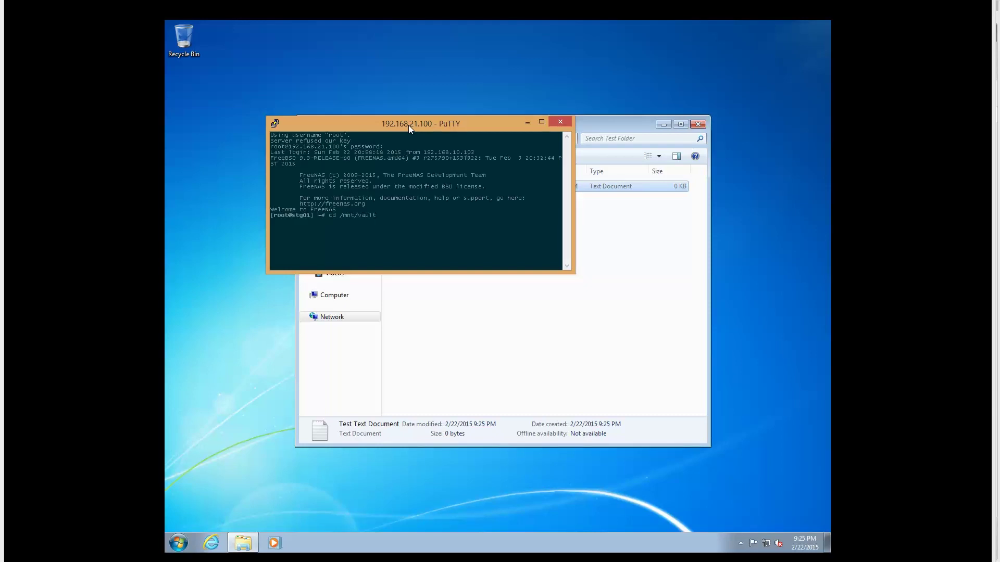
text(/Downloads/)
key(Return)
text(ls -alh)
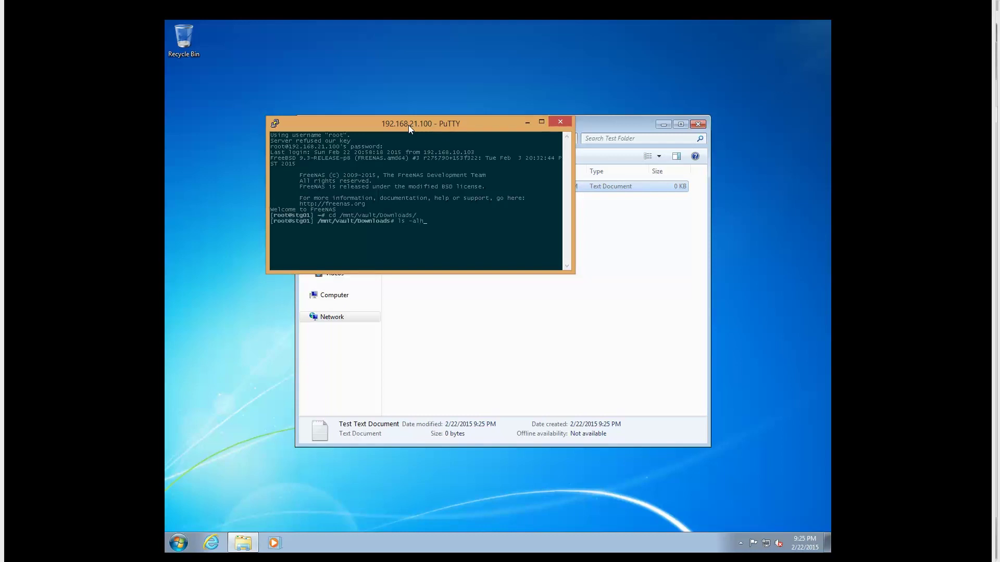
key(Return)
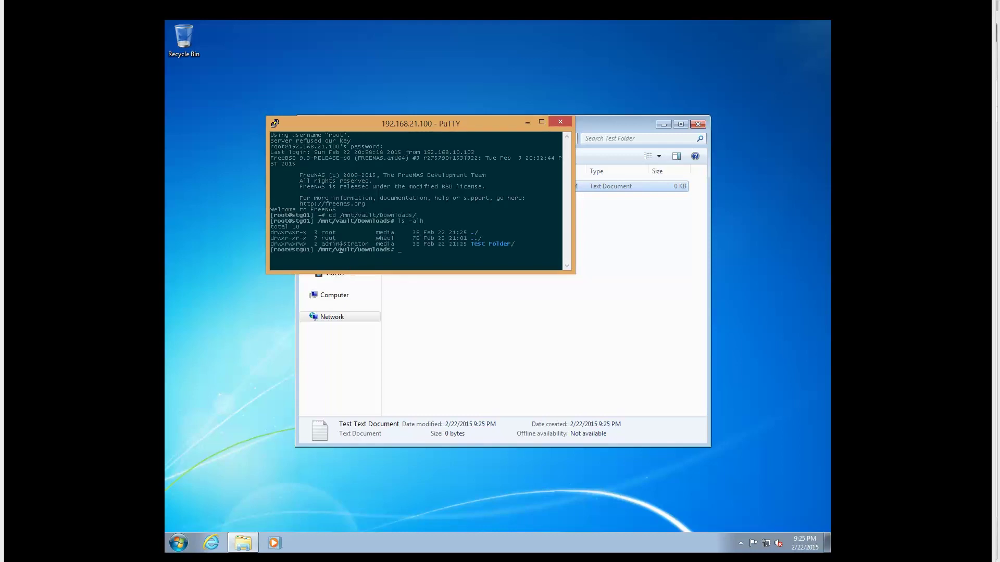
double_click(341, 244)
double_click(384, 244)
click(478, 244)
double_click(340, 244)
click(424, 246)
- Enter Test Folder and list it with ls -alh to confirm the text document exists
triple_click(444, 250)
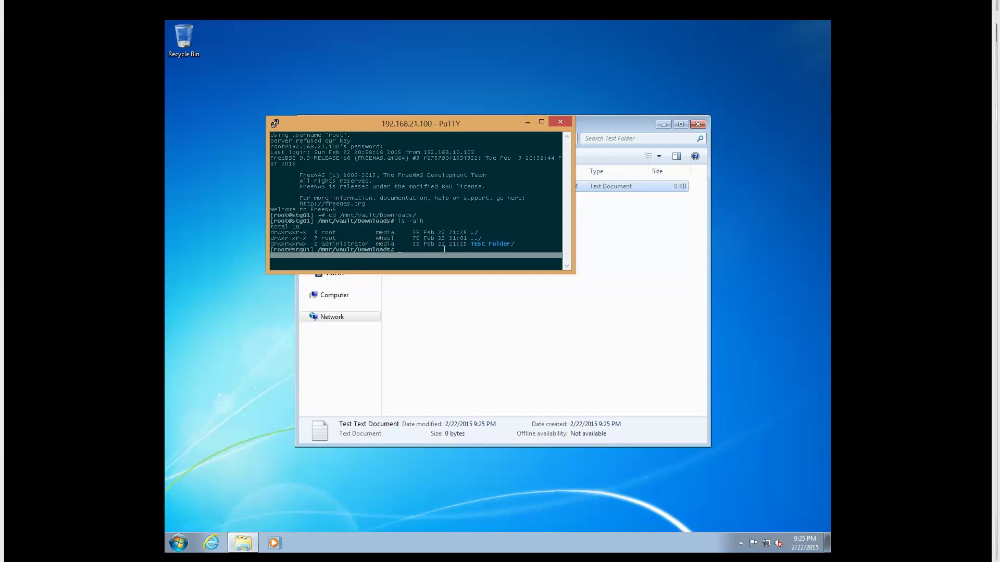
text(older)
key(Return)
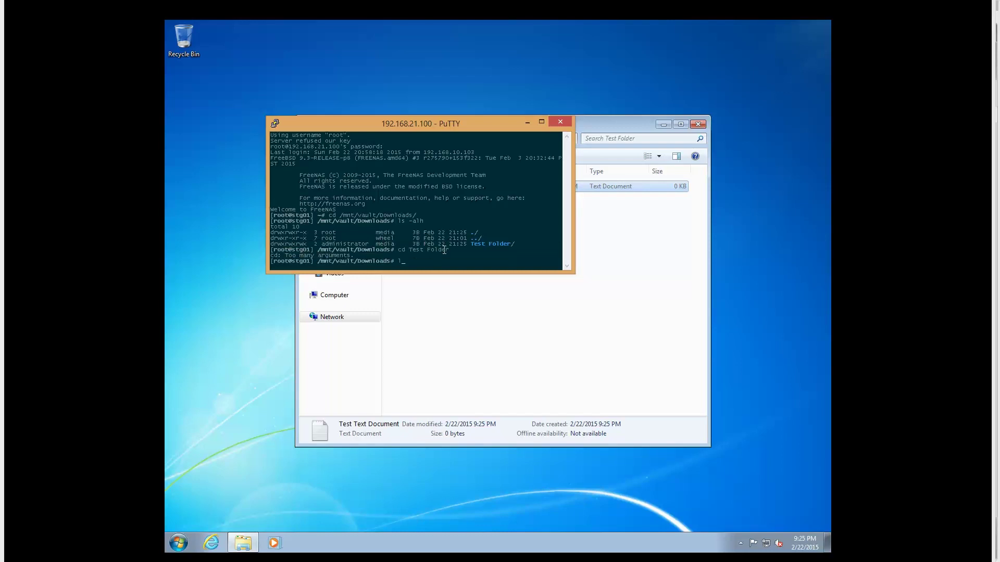
text(cd Test\ Foplder)
key(Return)
text(ls -alh)
key(Return)
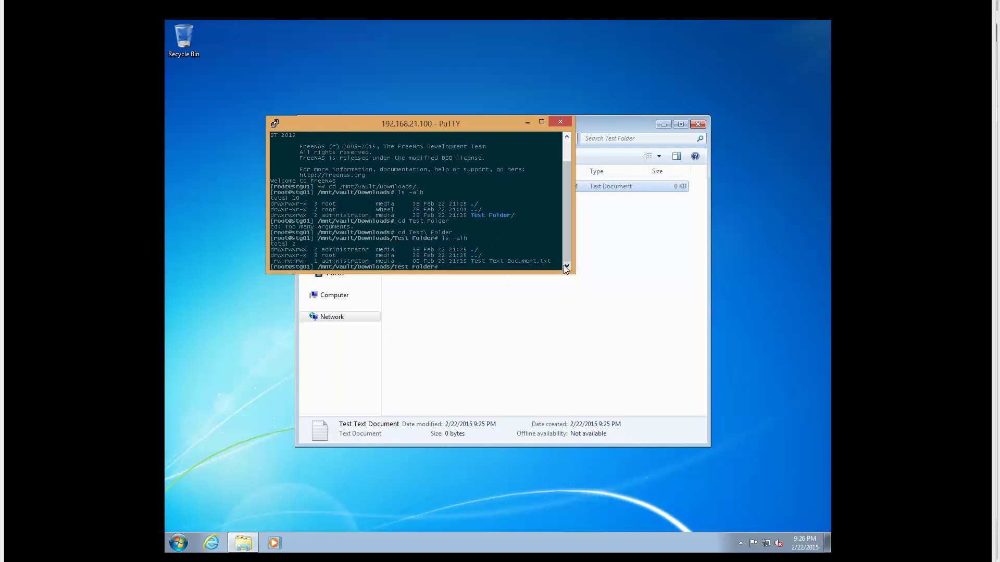
double_click(501, 227)
drag(429, 124, 535, 50)
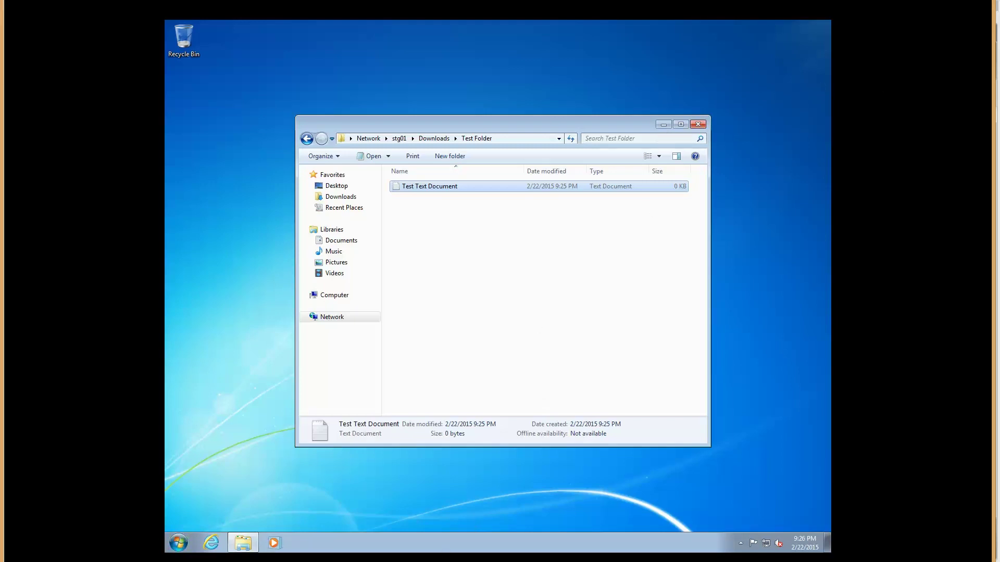
- Browse the local Downloads, Documents and Pictures folders and the Computer view
click(535, 238)
drag(424, 118, 369, 76)
click(294, 157)
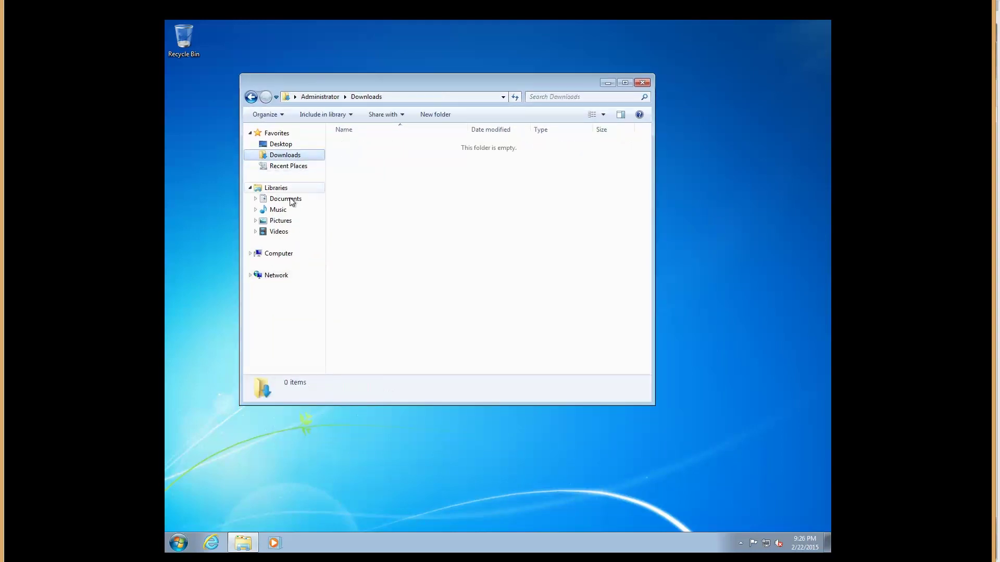
click(287, 221)
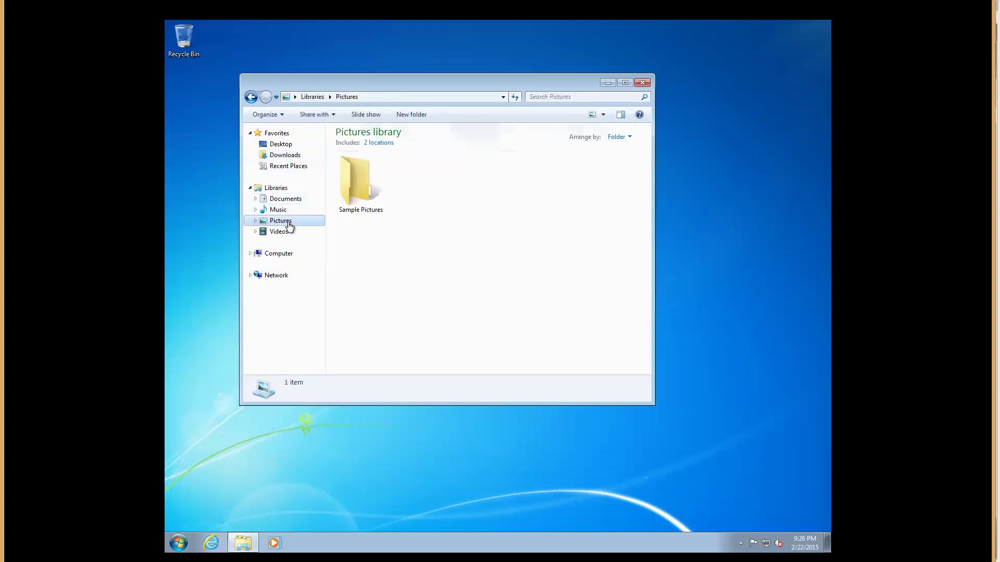
click(287, 200)
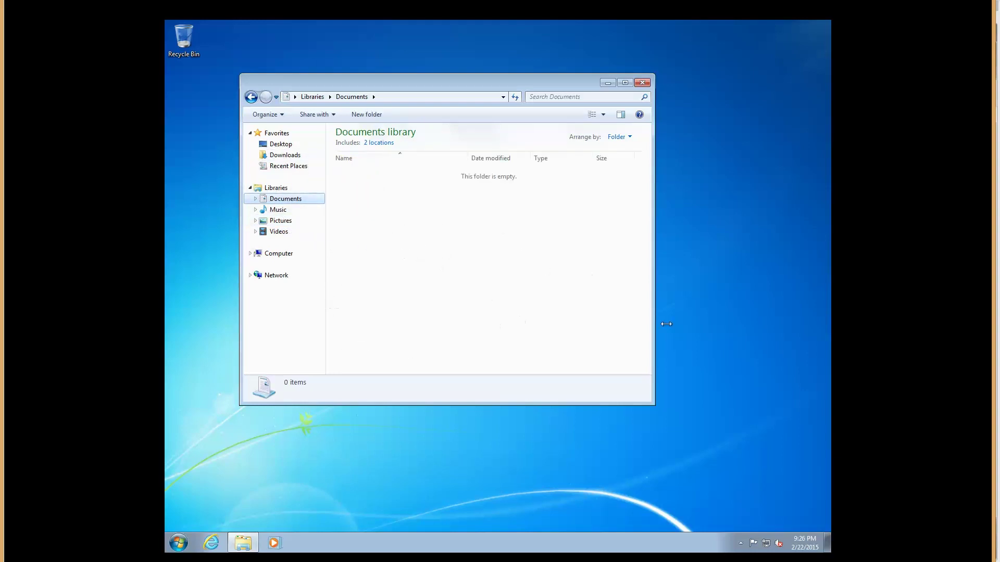
click(293, 157)
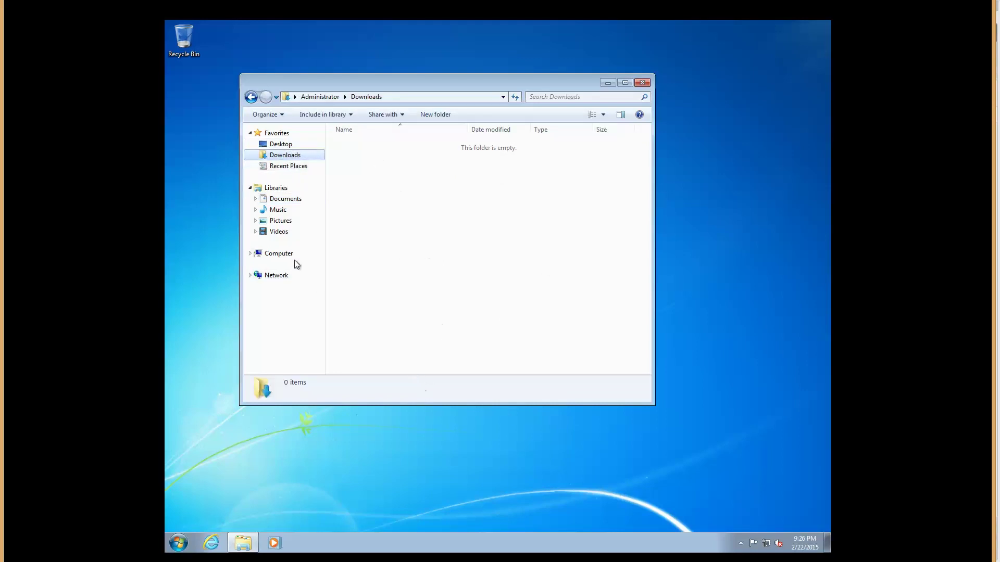
click(285, 201)
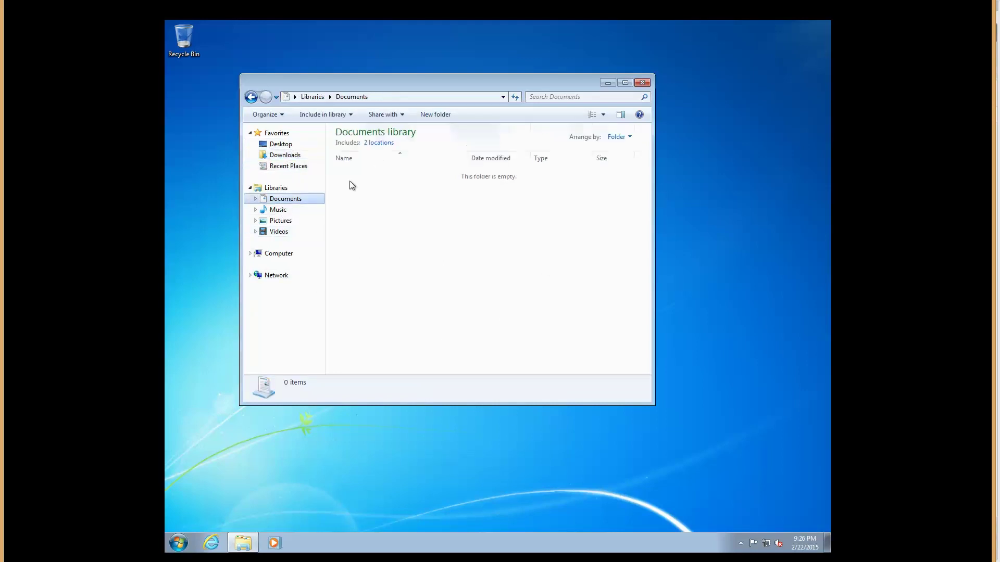
click(279, 222)
click(279, 254)
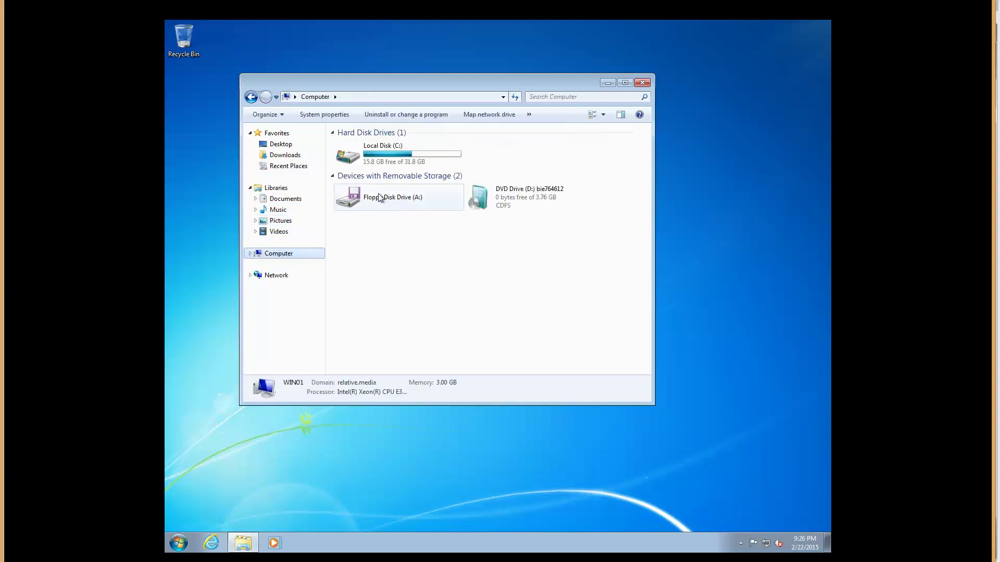
- Browse to \\stg01 to list its Downloads, Pictures and Software shares
click(345, 97)
text(\\stg01)
key(Return)
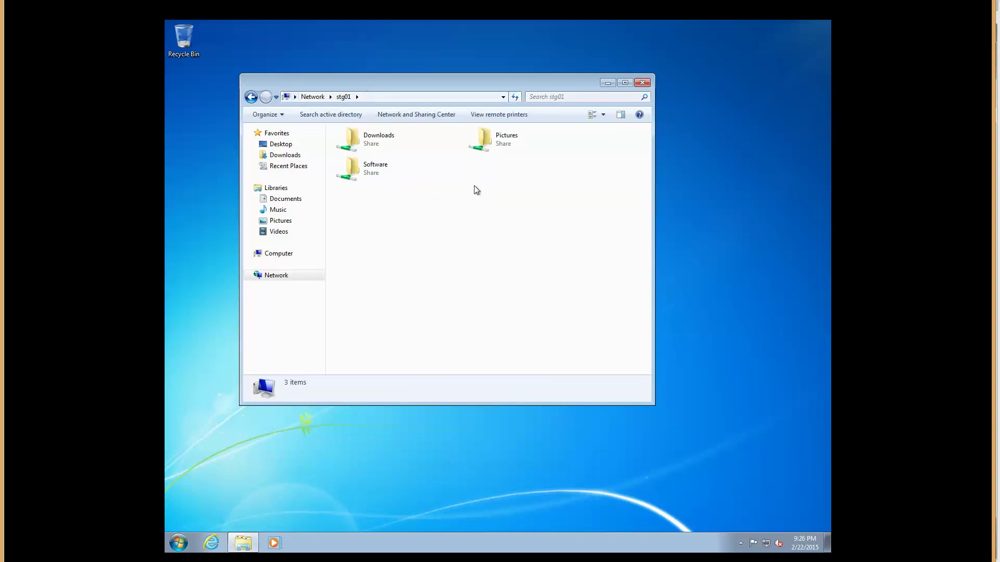
drag(530, 83, 639, 63)
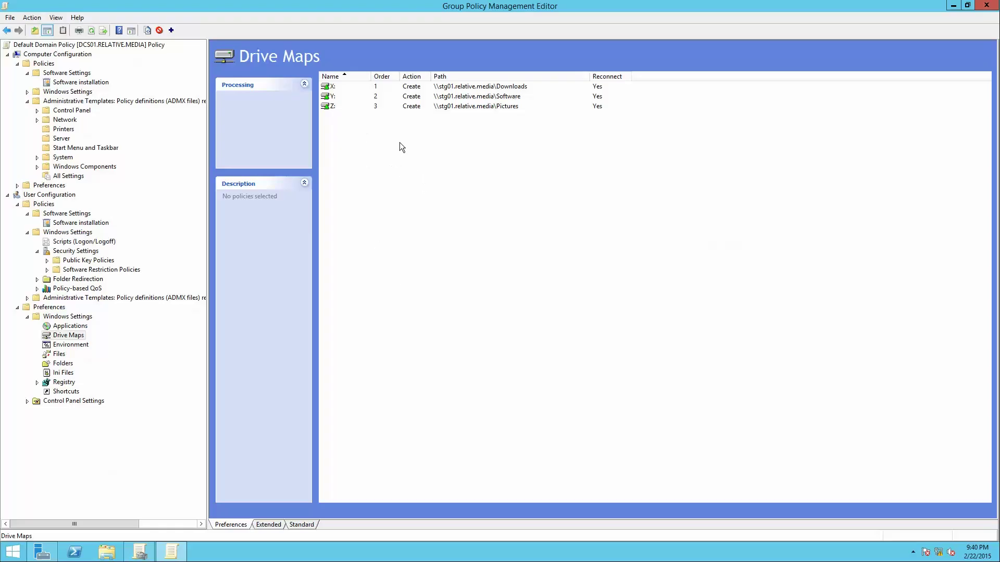
- Select the X:, Y: and Z: drive mapping entries in the Drive Maps list
drag(362, 102, 374, 92)
click(492, 88)
click(495, 96)
click(496, 107)
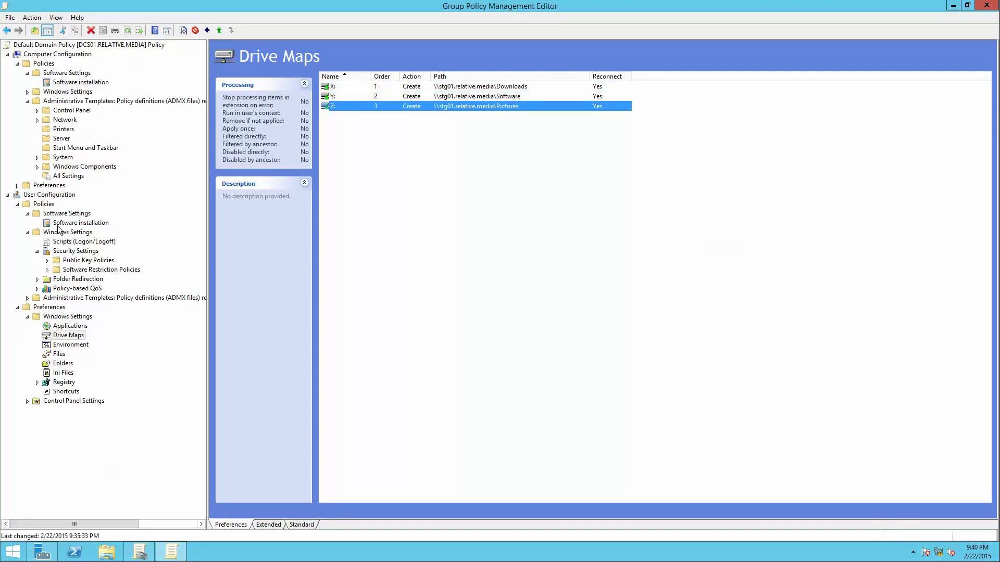
- Navigate User Configuration > Policies > Windows Settings to the Folder Redirection folder list
click(92, 281)
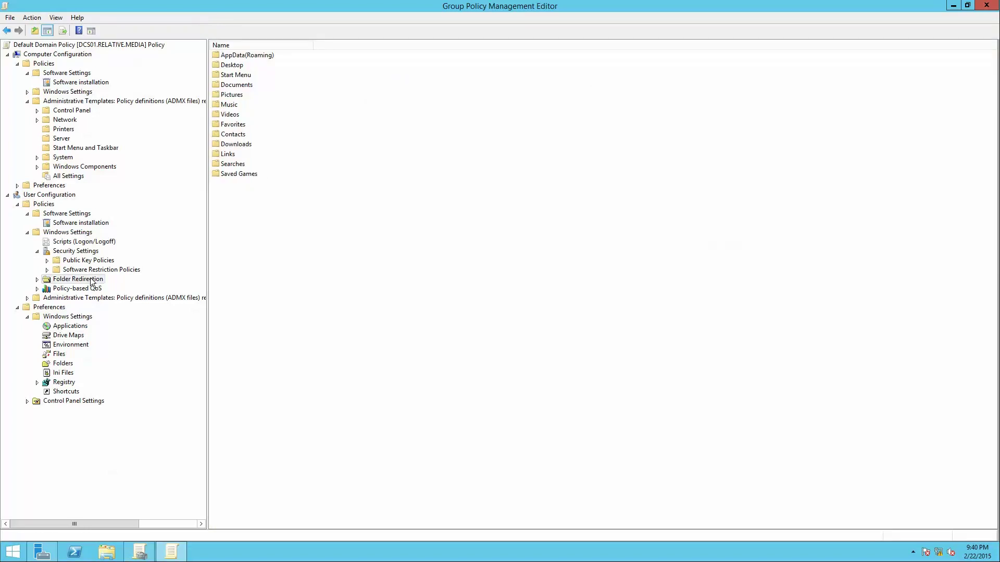
click(17, 307)
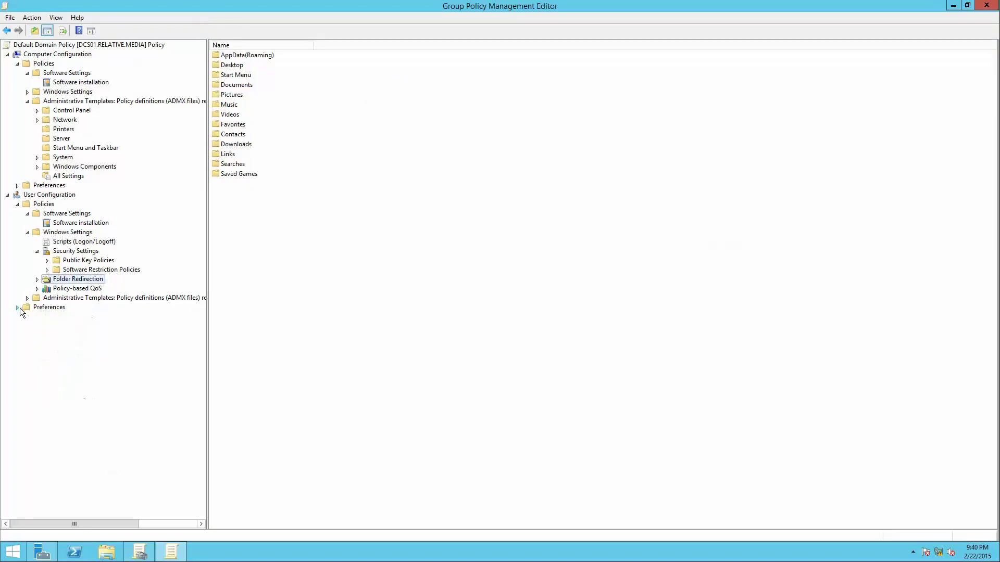
click(39, 197)
click(43, 204)
click(67, 232)
right_click(55, 260)
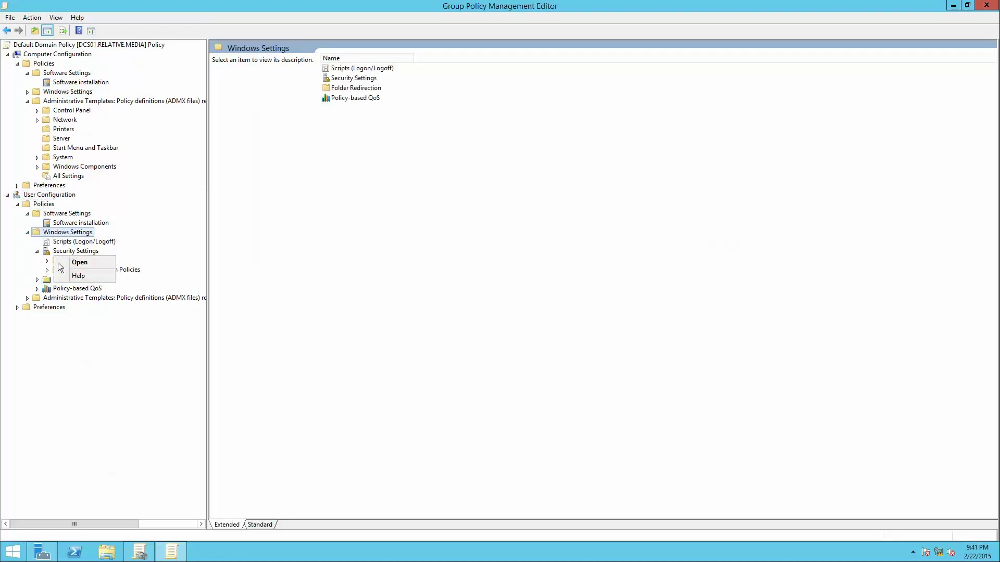
key(Escape)
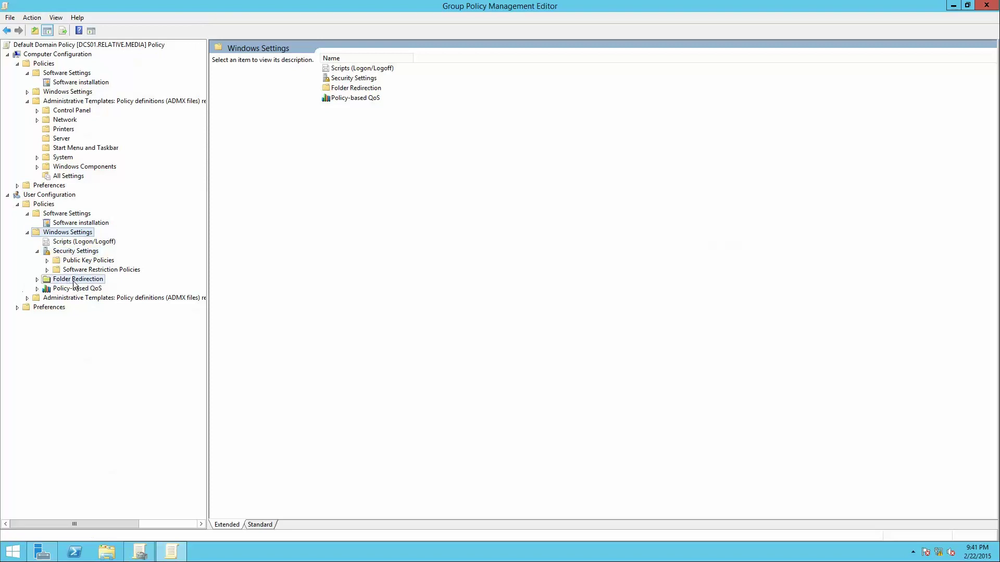
click(74, 281)
click(37, 251)
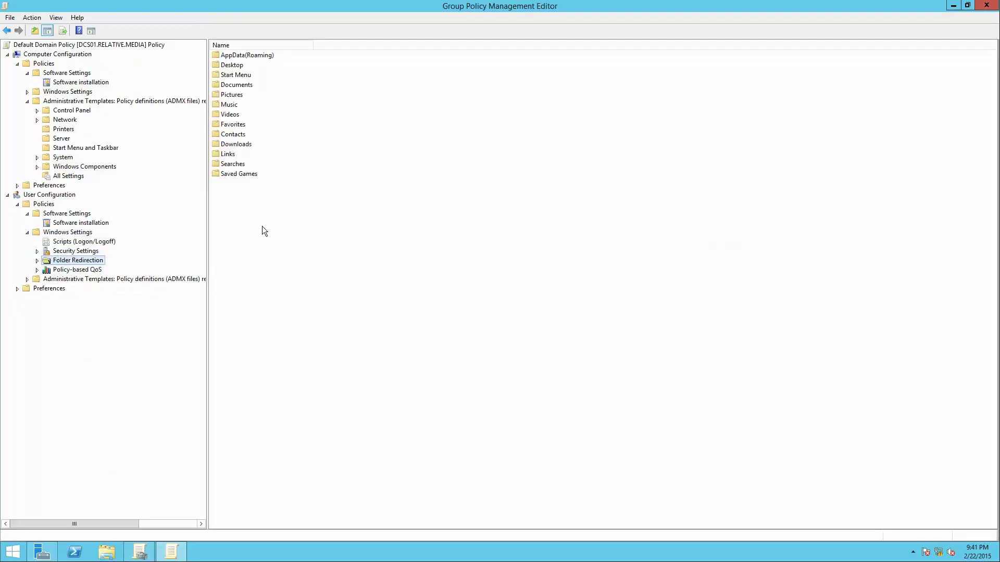
- Try Basic redirection to a specific location in Documents Properties, then cancel without saving
right_click(231, 87)
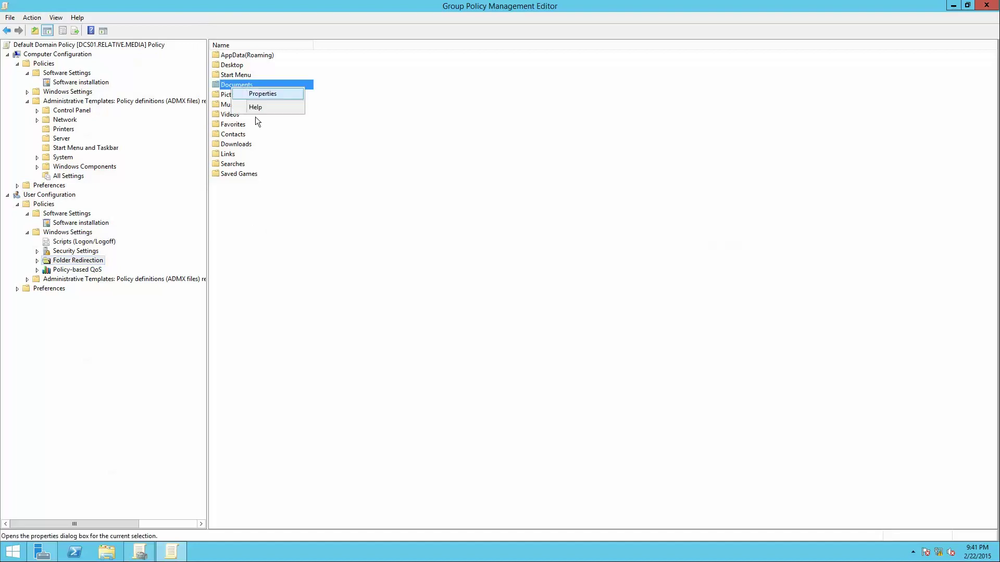
click(262, 94)
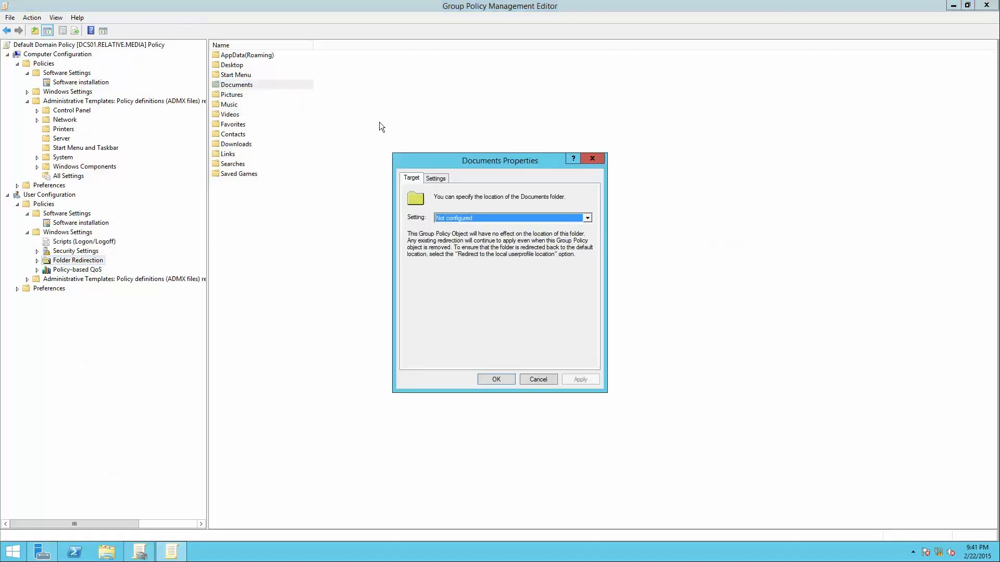
click(455, 218)
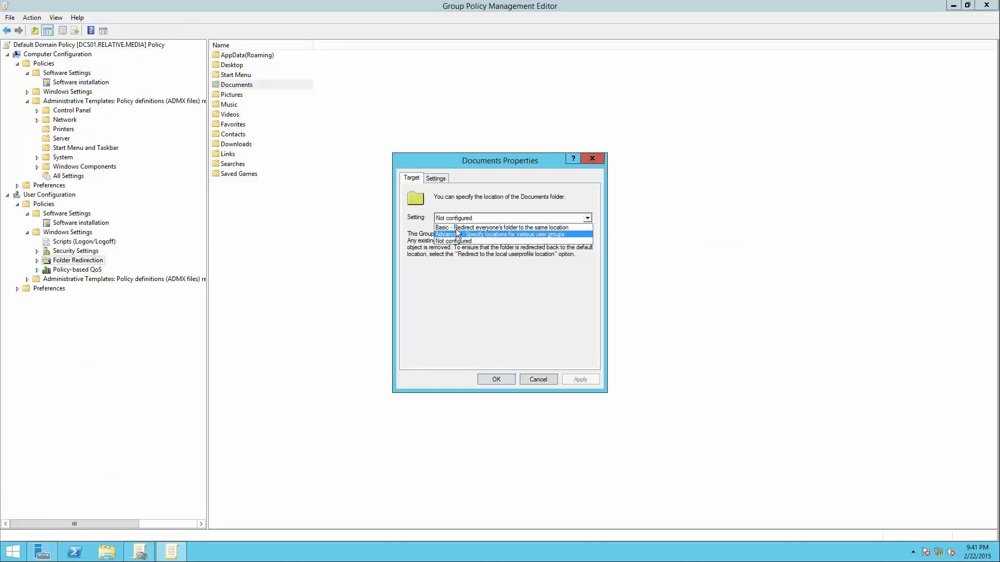
click(497, 228)
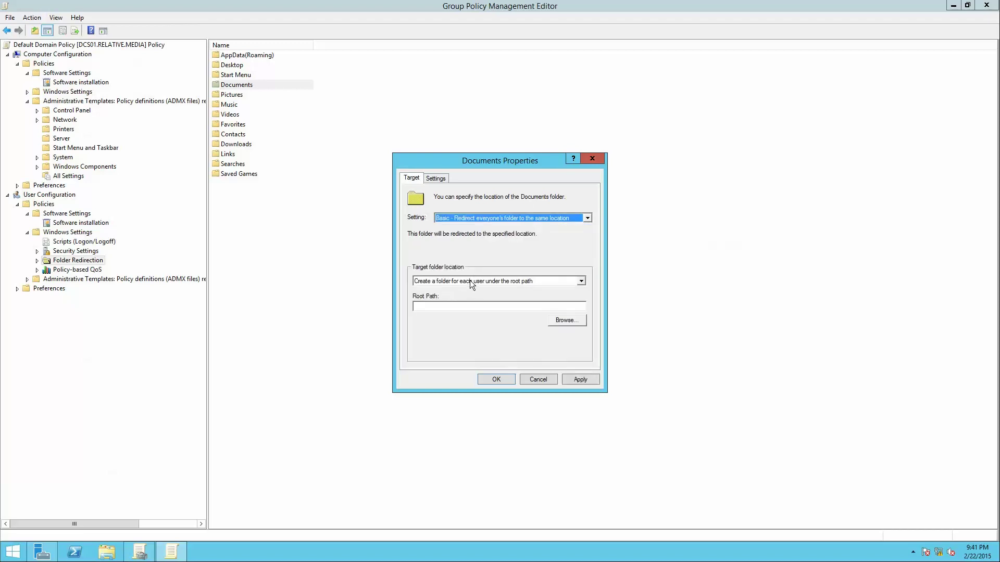
click(470, 283)
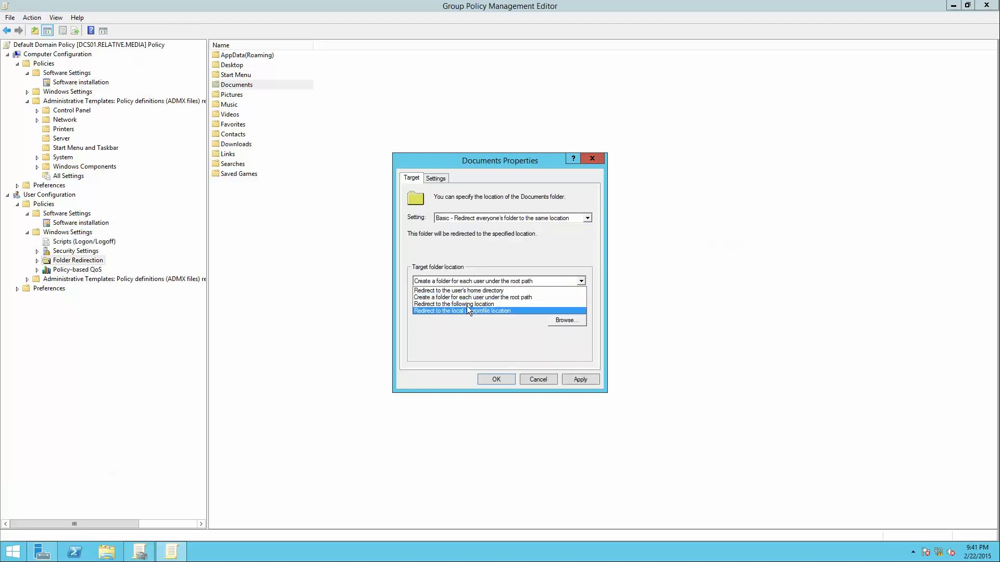
click(469, 305)
click(538, 380)
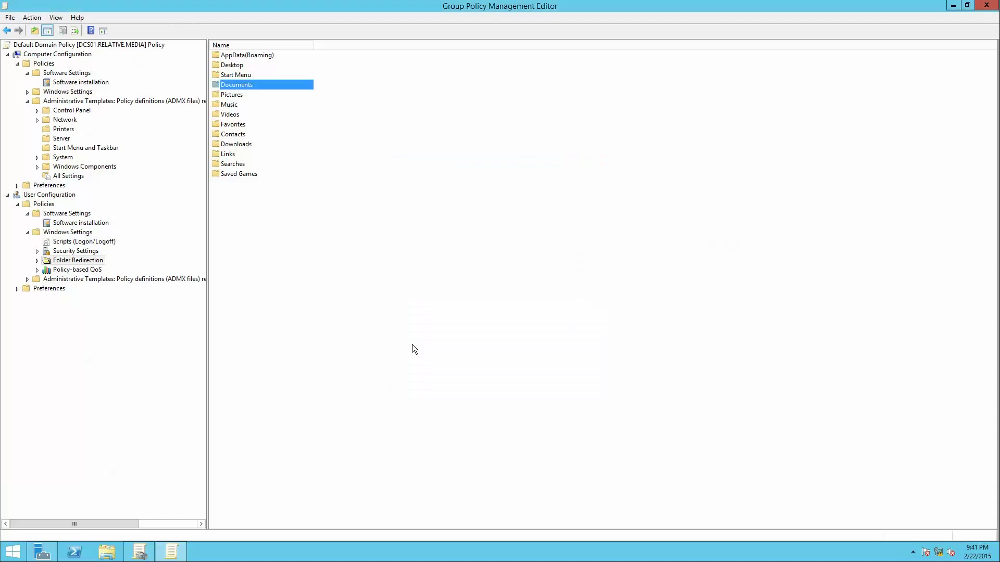
- Open the Downloads redirection properties with the Basic redirection setting kept
double_click(243, 142)
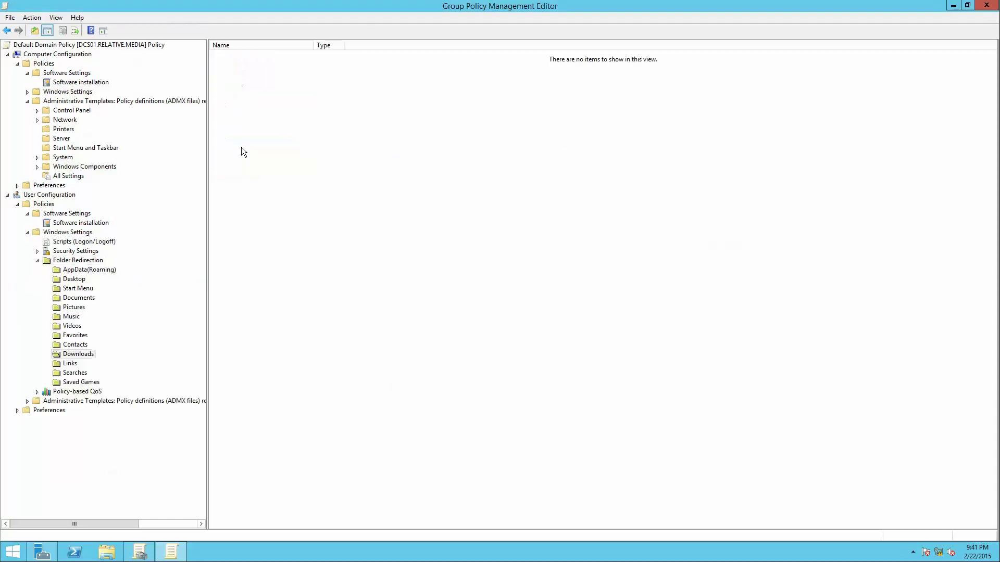
click(78, 260)
click(235, 145)
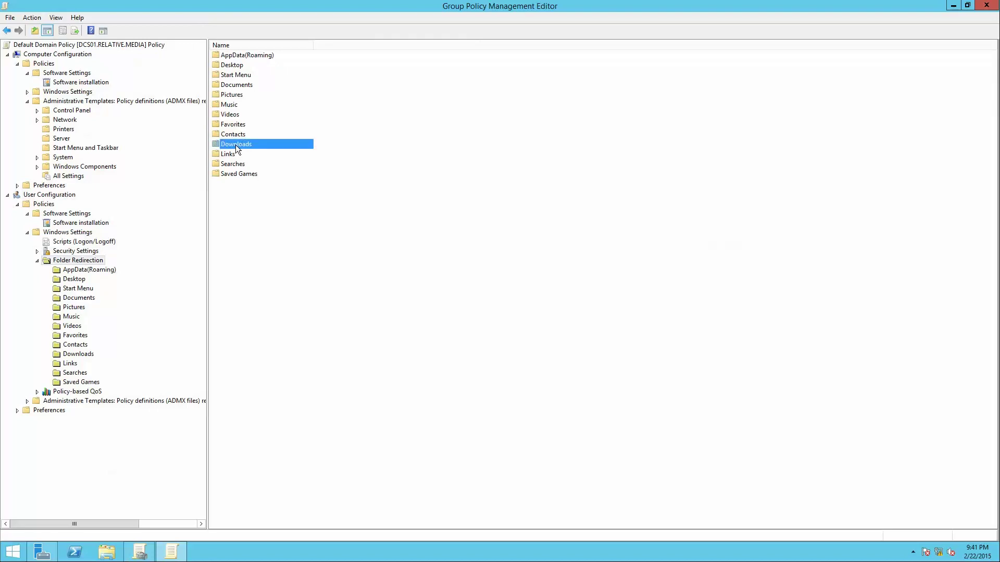
right_click(236, 146)
click(260, 151)
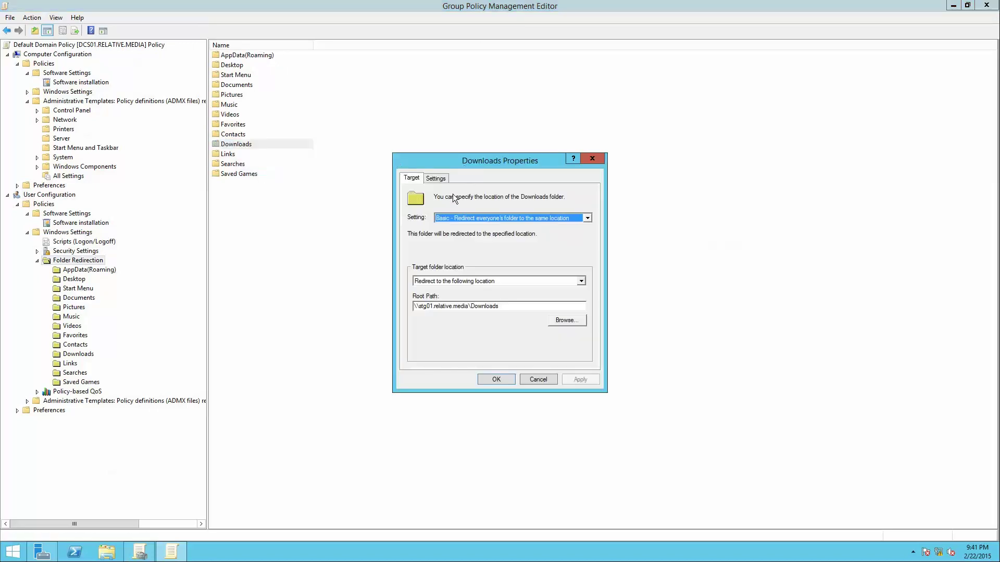
click(444, 219)
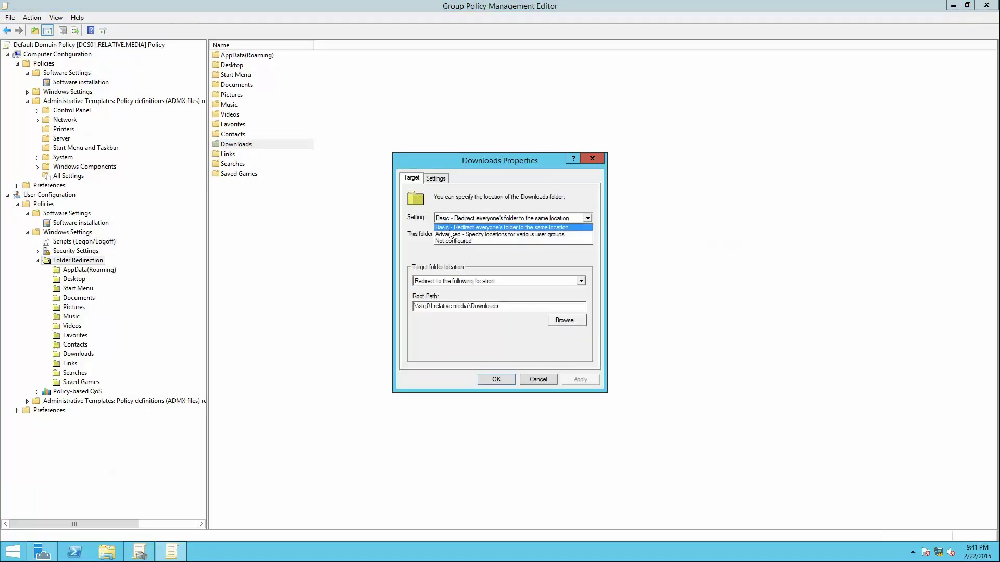
click(449, 227)
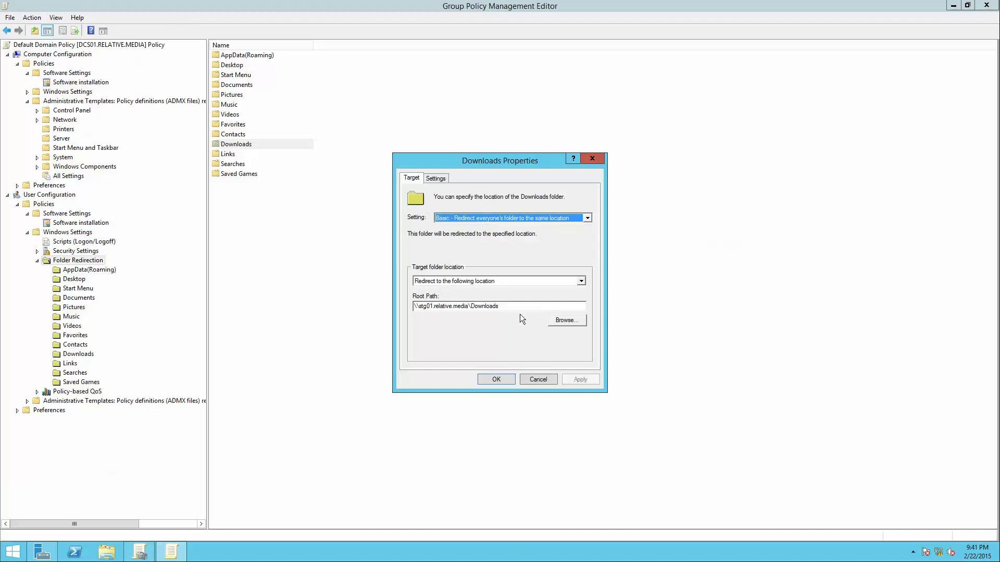
- Edit the Downloads root path, restoring it to \\stg01.relative.media\Downloads
drag(520, 307, 381, 311)
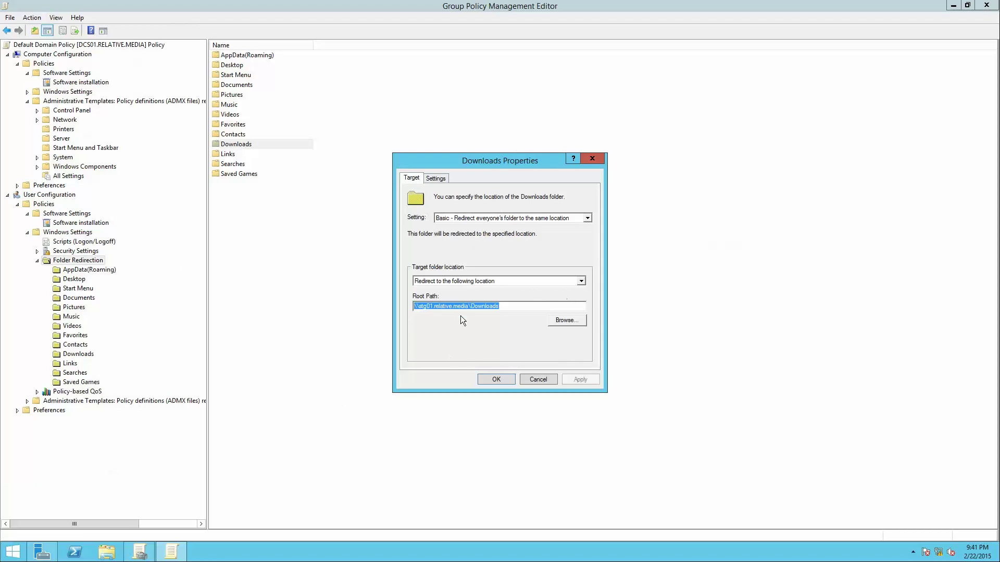
drag(512, 306, 410, 306)
click(535, 306)
text(\mhdevita)
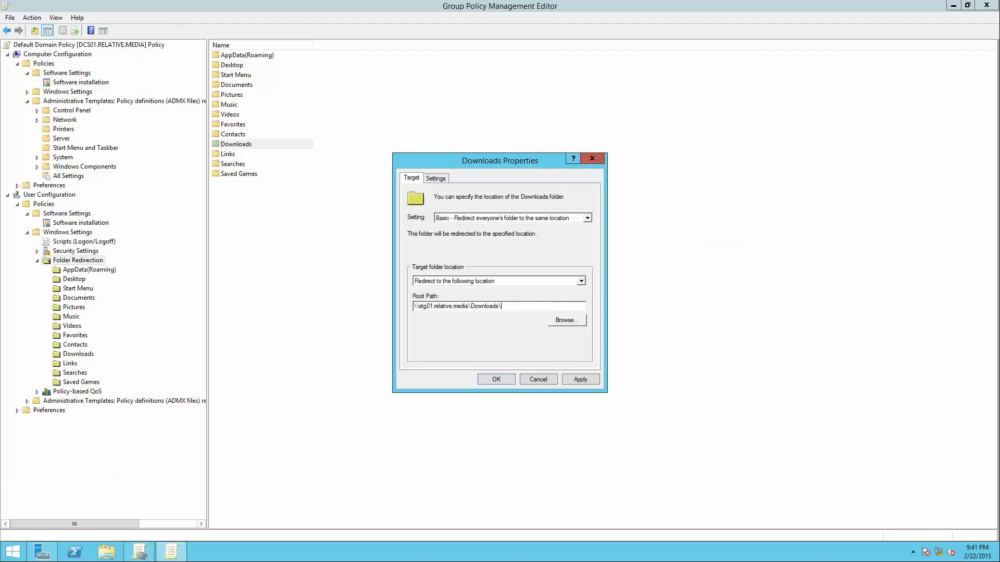
click(551, 279)
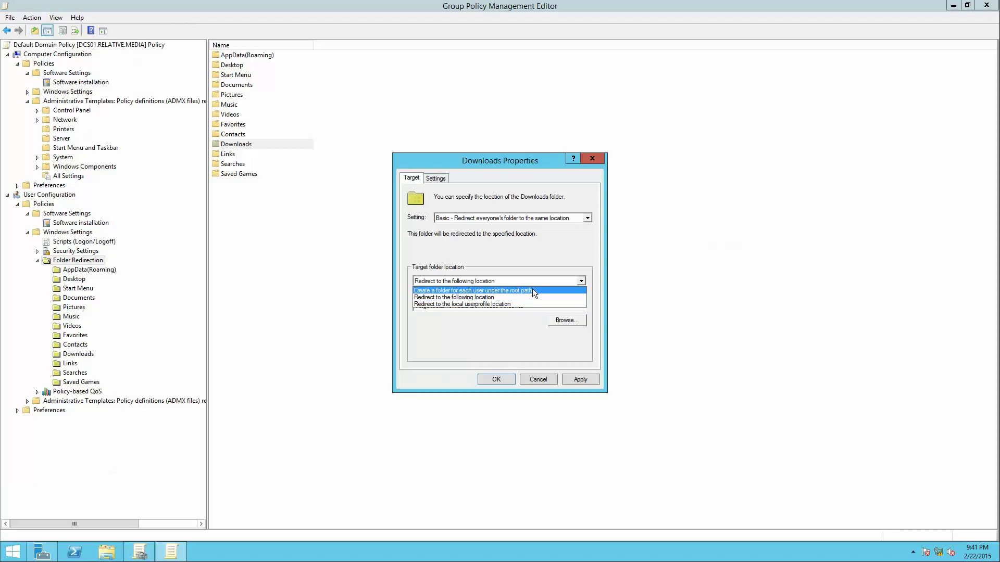
click(530, 255)
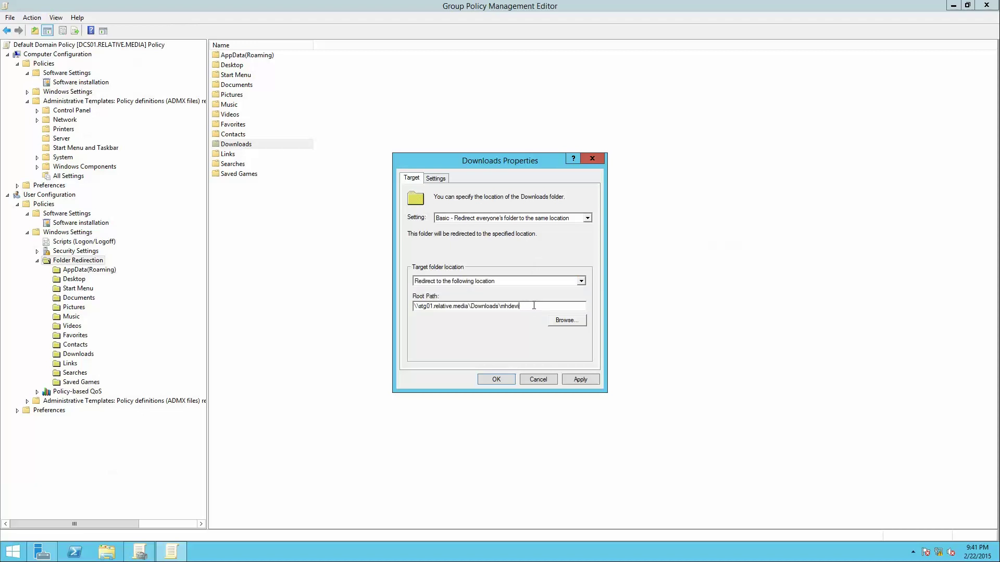
key(BackSpace)
key(BackSpace)
key(BackSpace)
text(vita)
key(BackSpace)
key(BackSpace)
key(BackSpace)
text(dministrat)
key(BackSpace)
key(BackSpace)
key(BackSpace)
key(BackSpace)
key(BackSpace)
key(BackSpace)
key(BackSpace)
key(BackSpace)
key(BackSpace)
key(BackSpace)
key(BackSpace)
key(BackSpace)
key(BackSpace)
key(BackSpace)
key(BackSpace)
- Review the Downloads Settings tab and close the properties without saving
drag(506, 304, 326, 299)
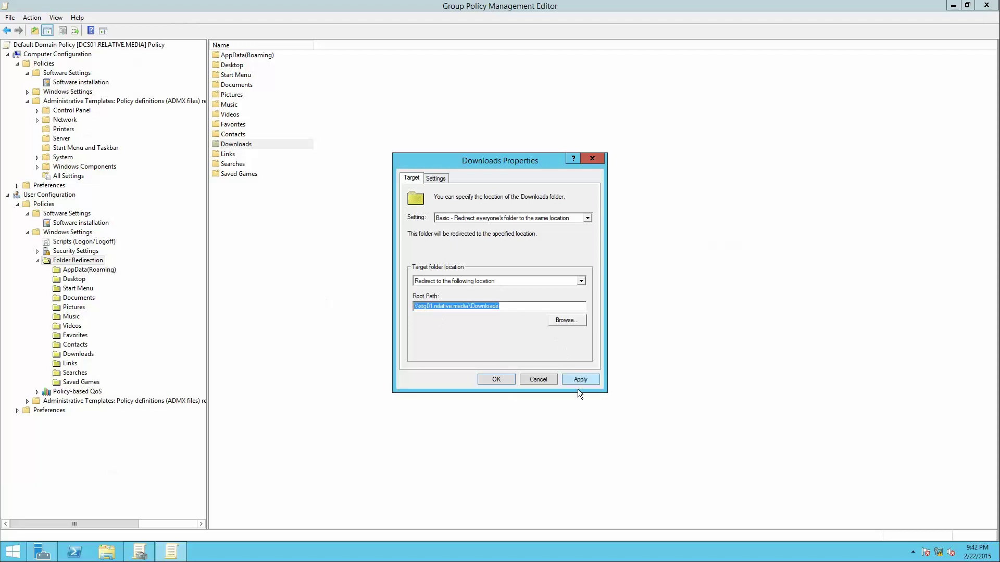
click(436, 178)
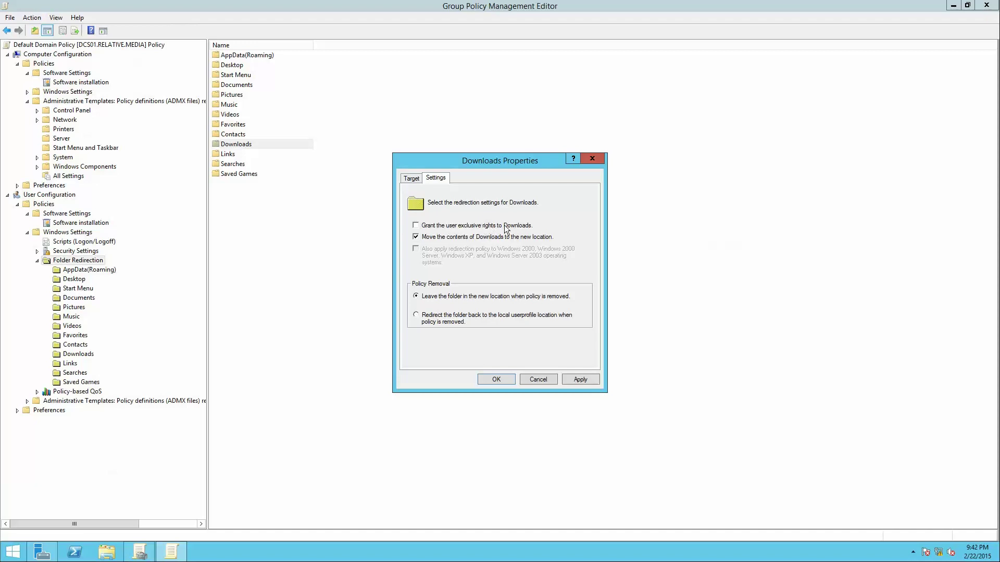
click(538, 379)
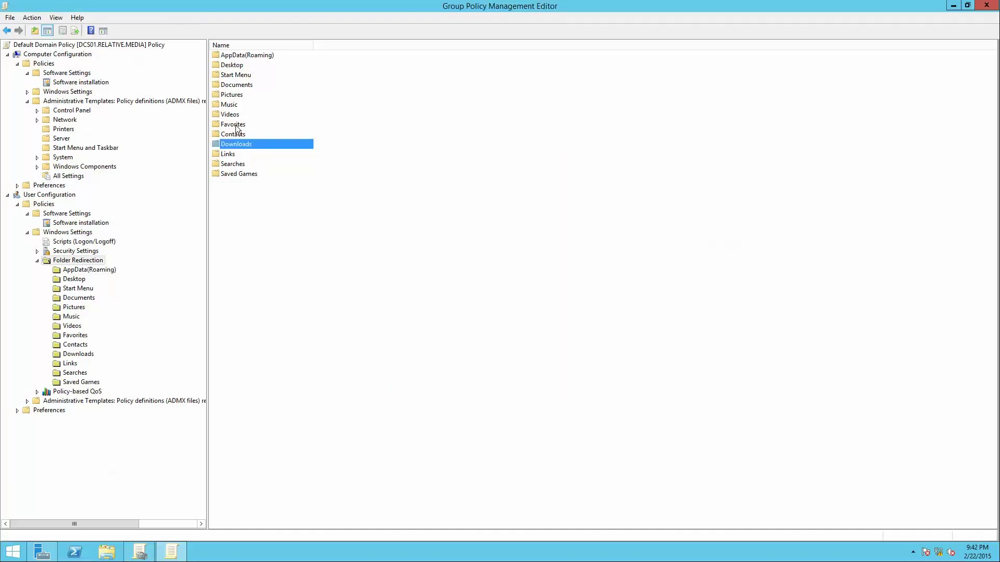
- Review the Pictures root path and redirection settings, then cancel the properties
right_click(232, 96)
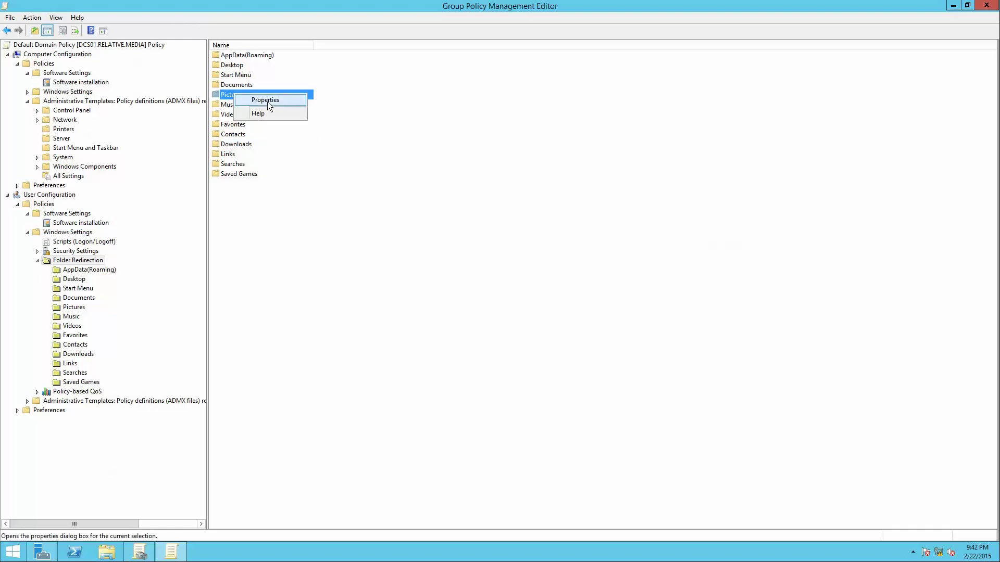
click(263, 99)
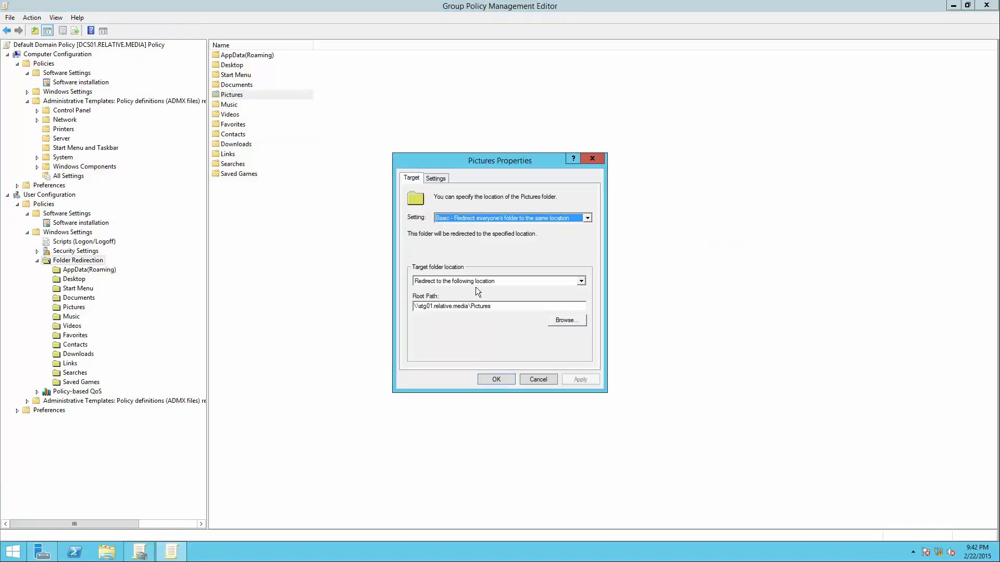
drag(416, 308, 503, 308)
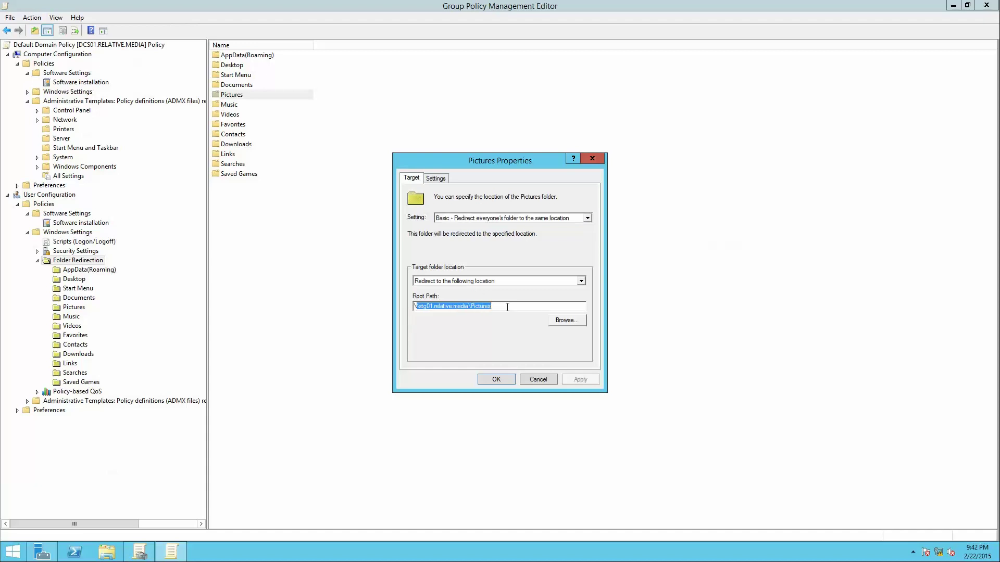
click(441, 179)
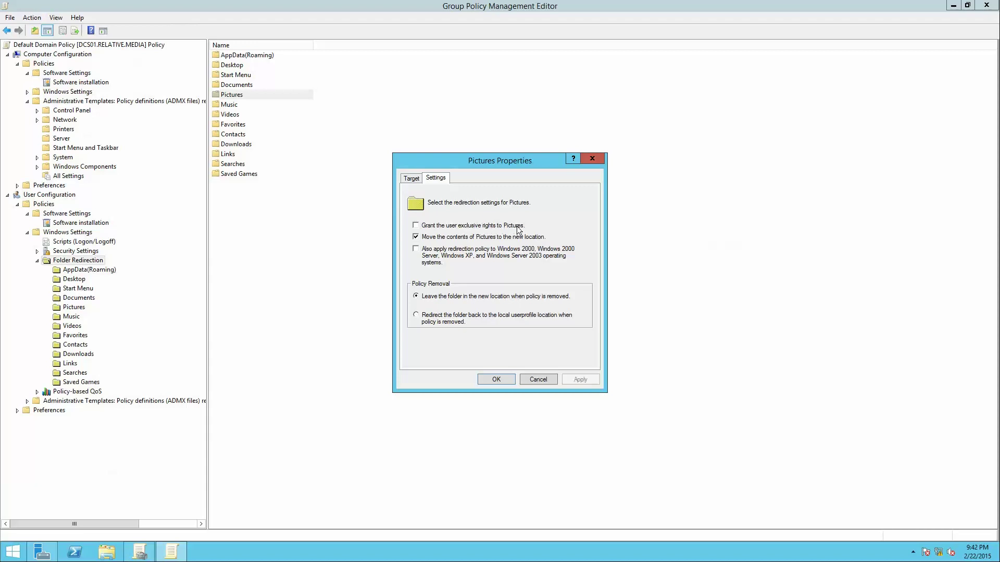
click(537, 378)
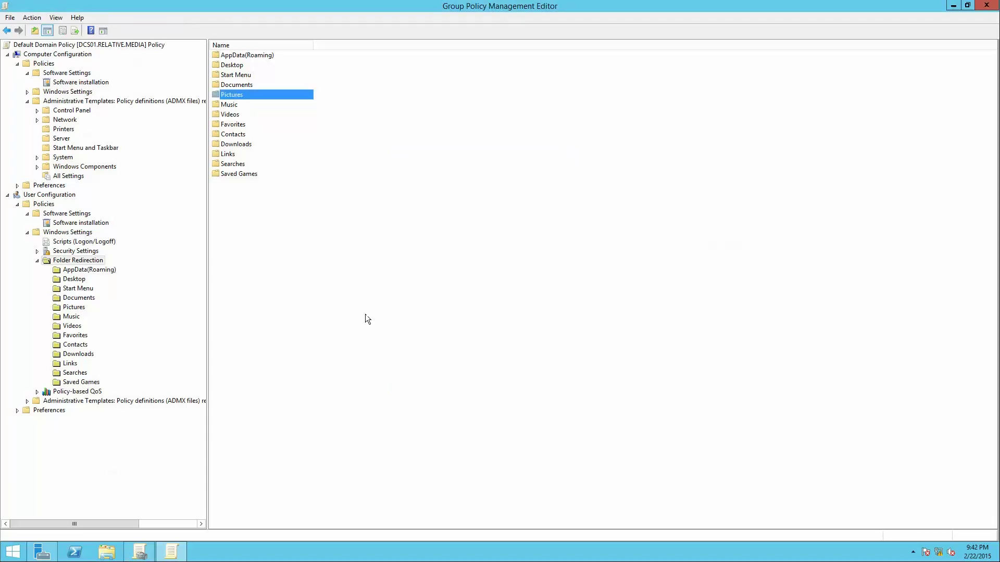
- Collapse User Configuration and expand Computer Configuration's Windows Settings > Security Settings
click(28, 232)
click(7, 195)
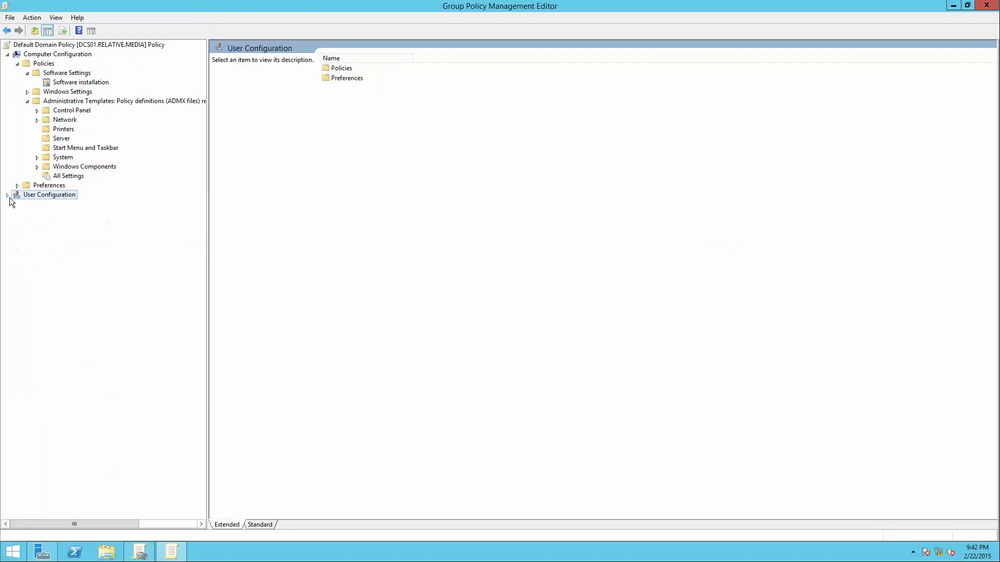
click(27, 101)
click(27, 92)
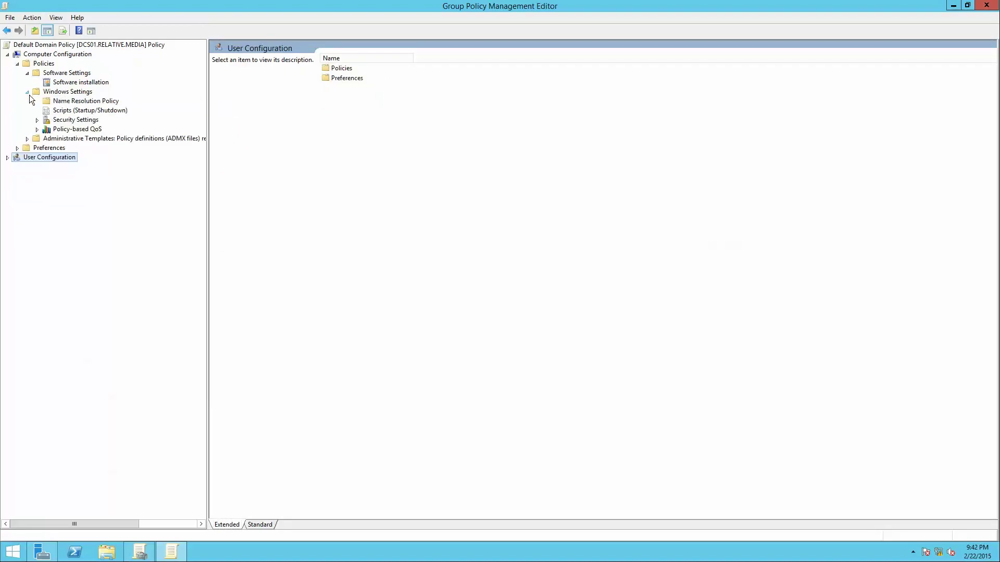
click(47, 120)
click(37, 120)
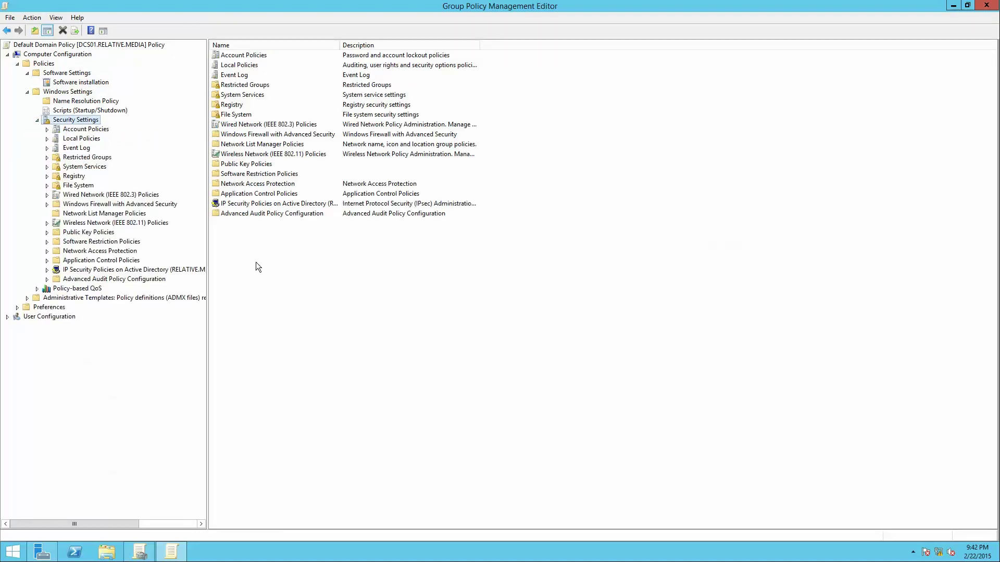
- Open Account Policies > Password Policy and review the length, age, history and complexity settings
click(81, 129)
click(46, 129)
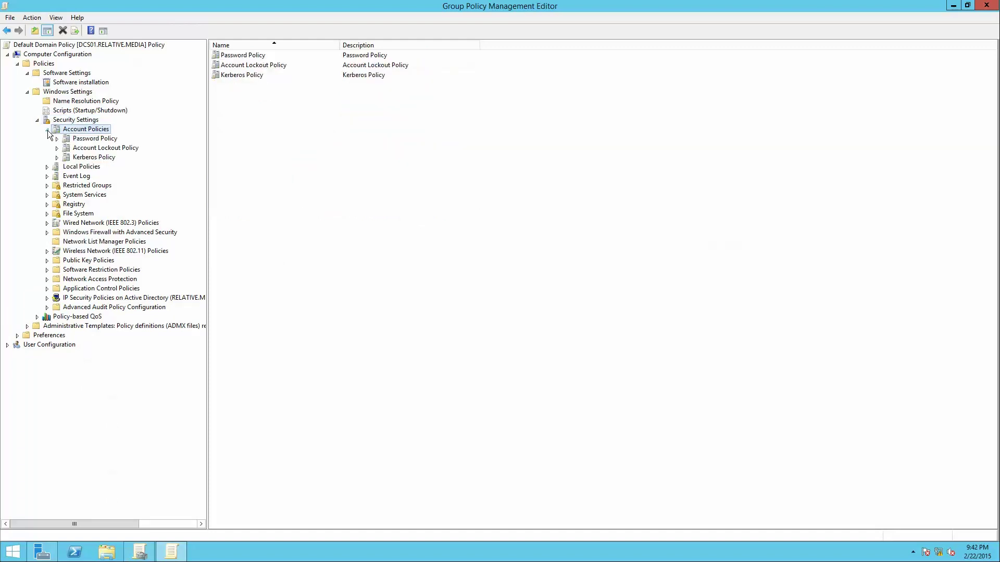
click(75, 139)
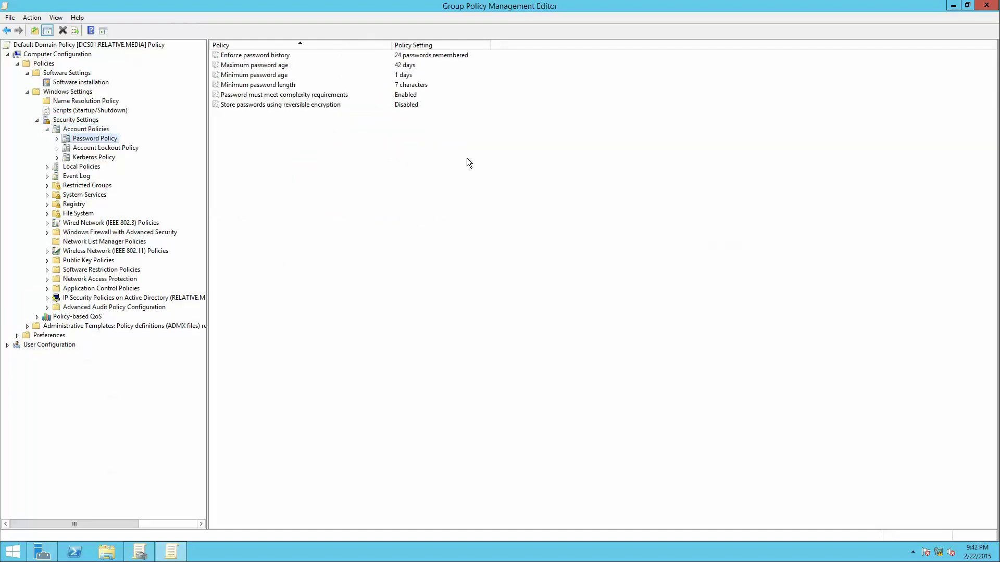
click(259, 87)
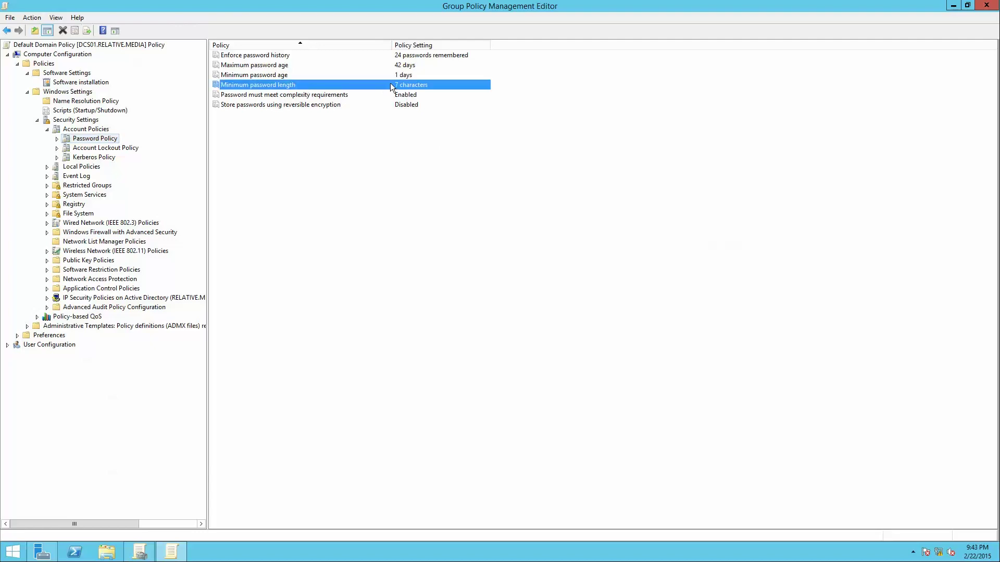
click(301, 77)
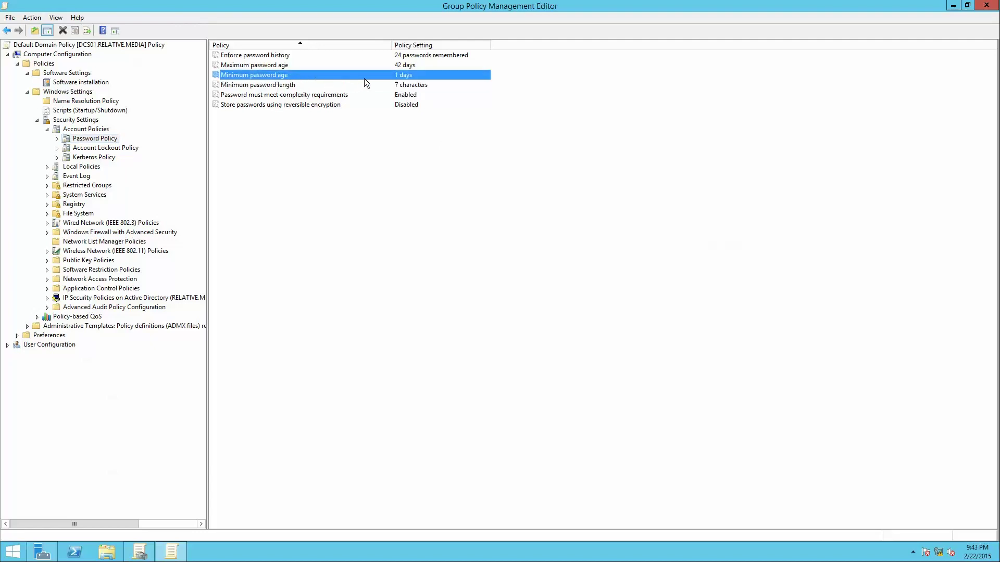
click(386, 65)
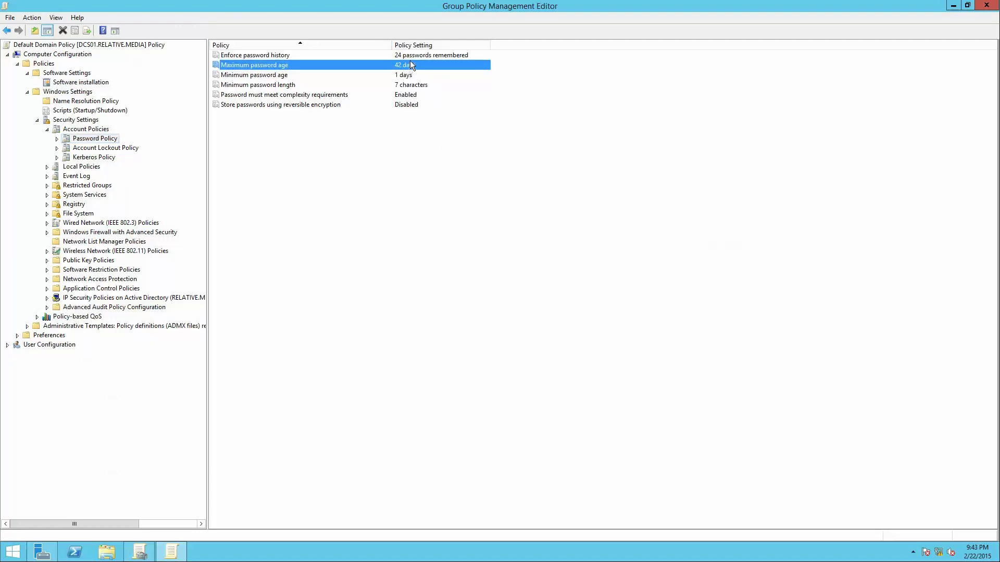
click(410, 56)
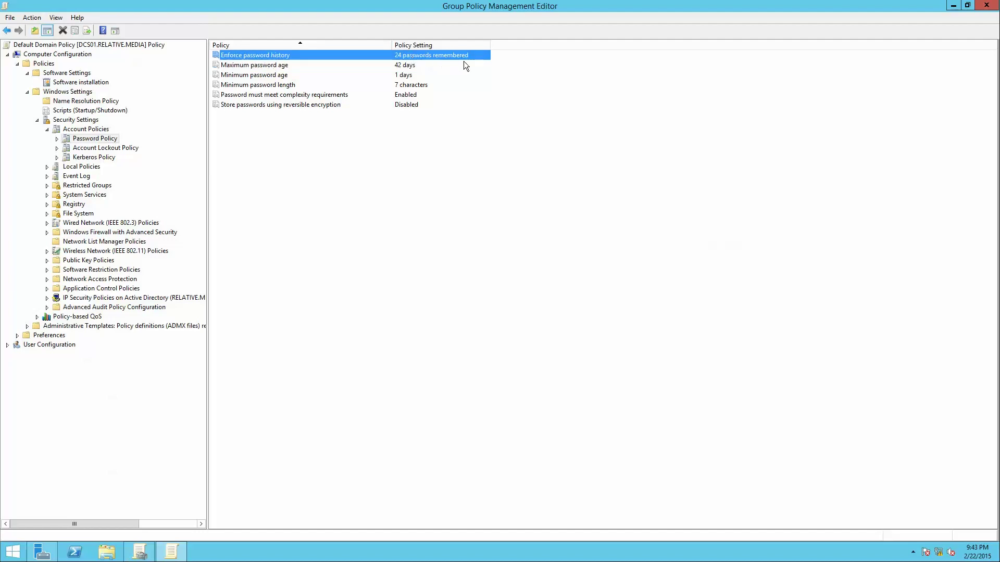
click(396, 137)
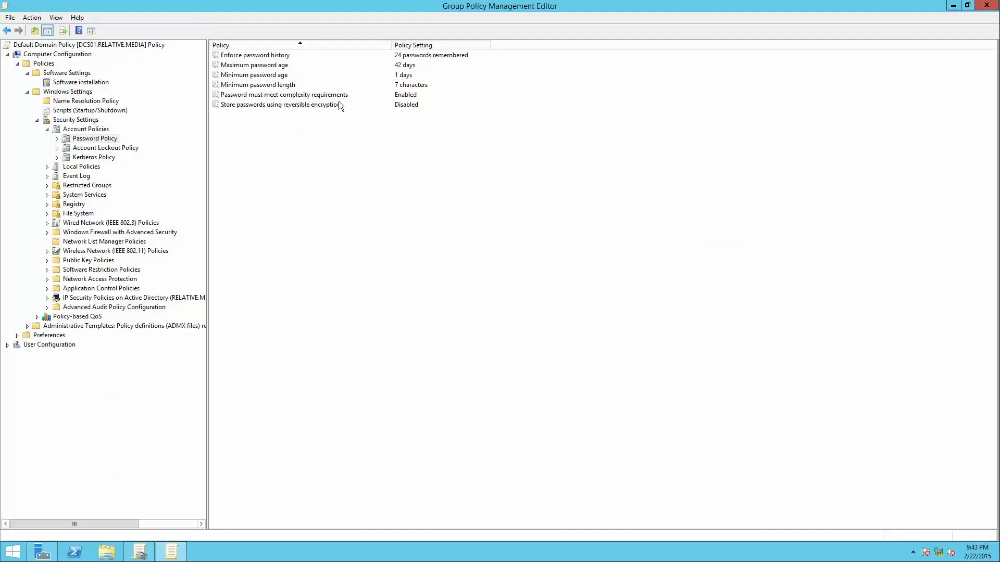
click(373, 96)
click(438, 168)
- Return to Password Policy and bring up options for 'Password must meet complexity requirements'
click(42, 56)
click(44, 65)
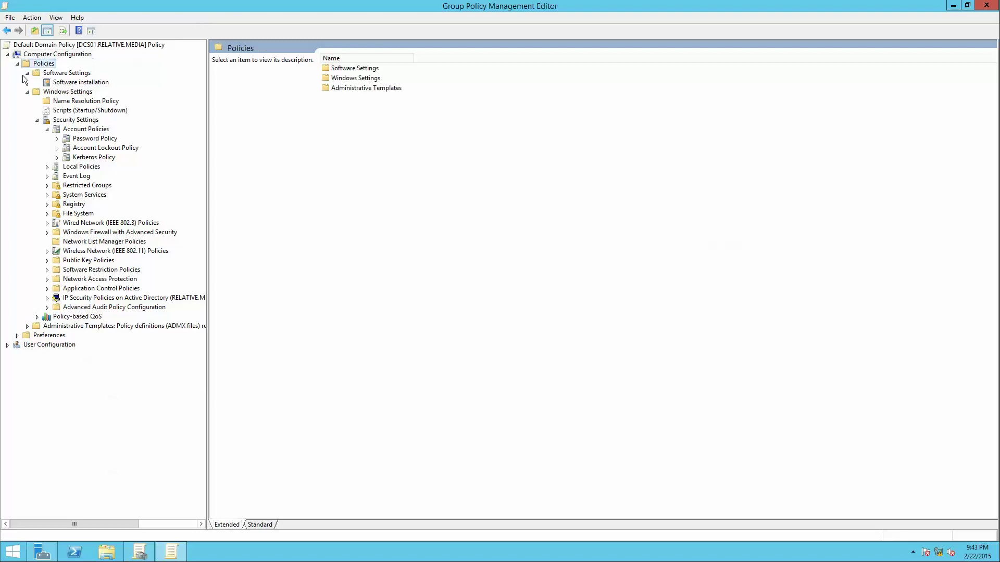
click(27, 73)
click(57, 82)
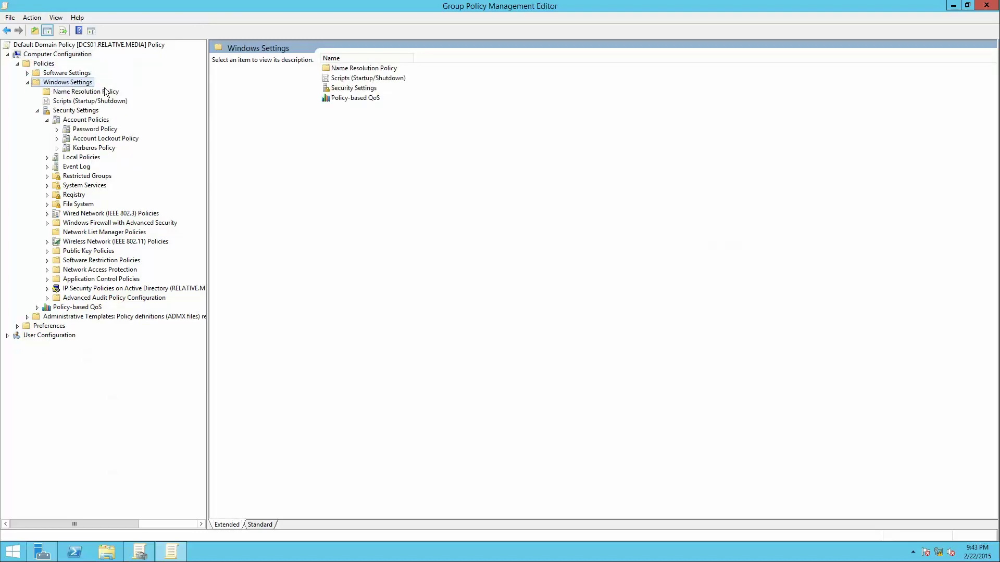
click(88, 111)
click(88, 122)
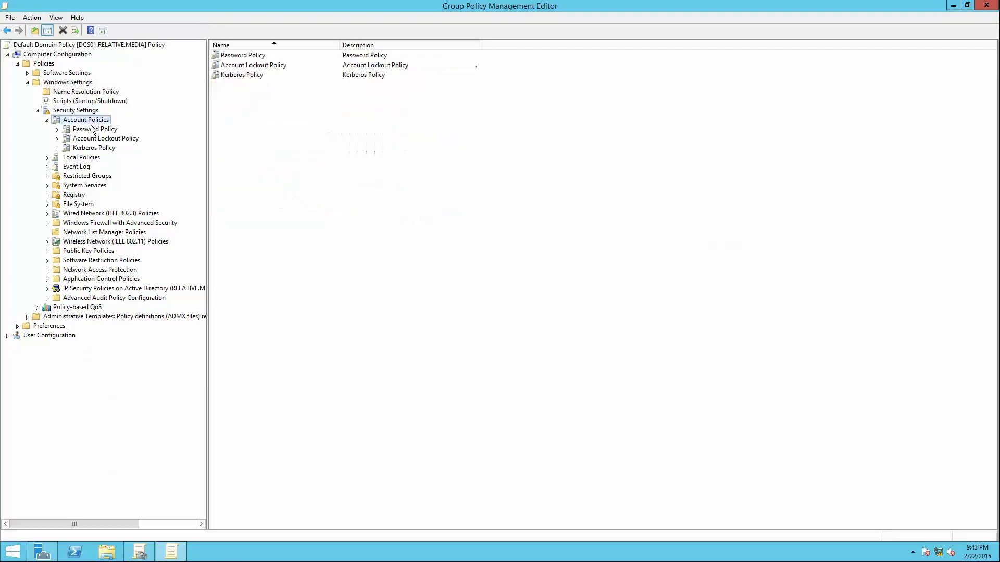
click(92, 131)
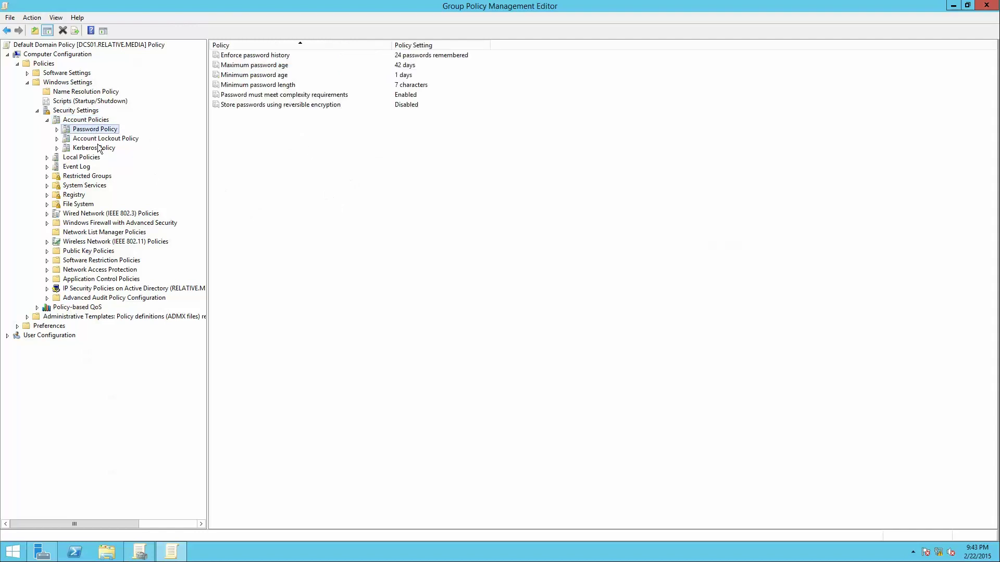
click(435, 56)
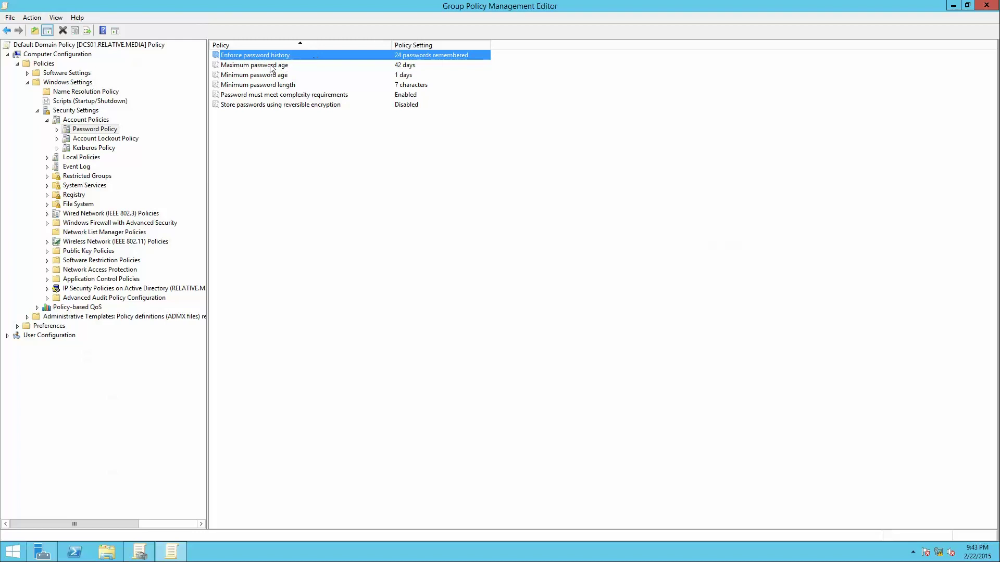
click(247, 97)
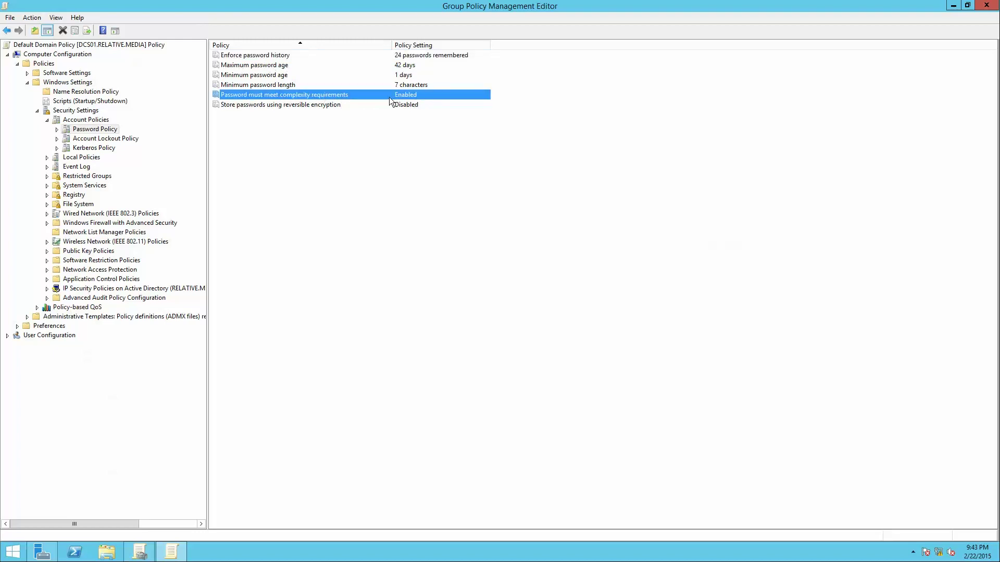
click(286, 65)
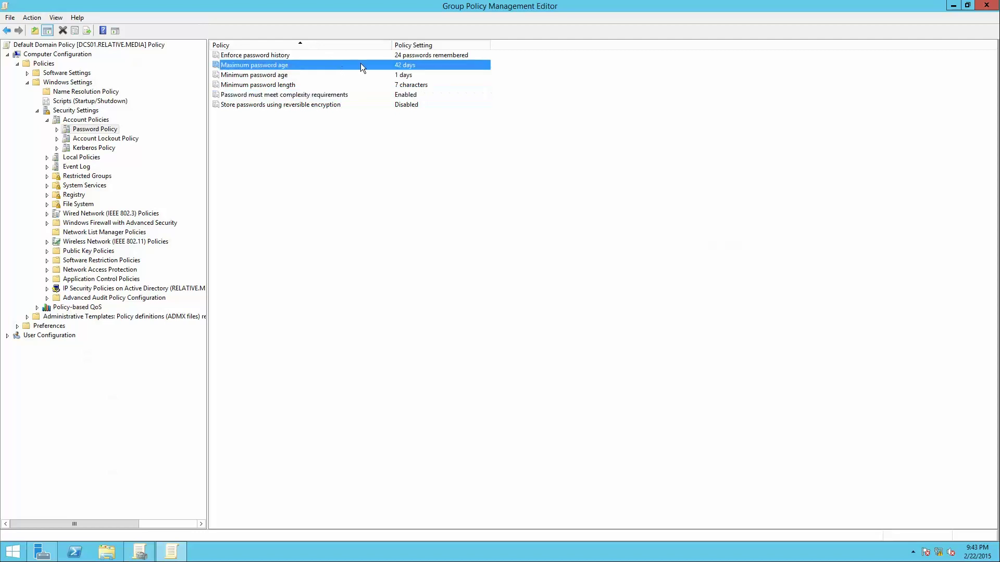
click(286, 94)
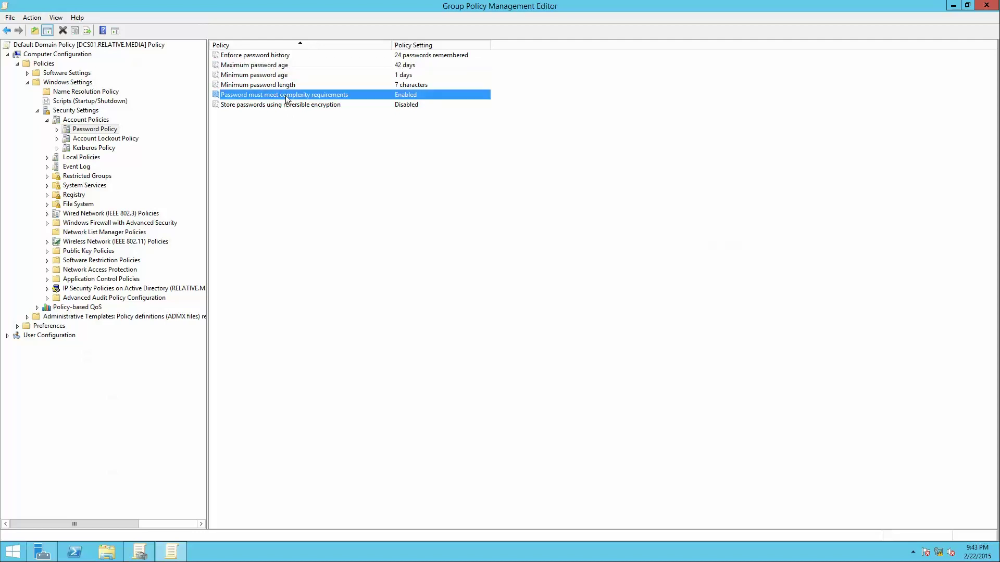
right_click(285, 95)
- Set 'Password must meet complexity requirements' to Disabled
click(306, 102)
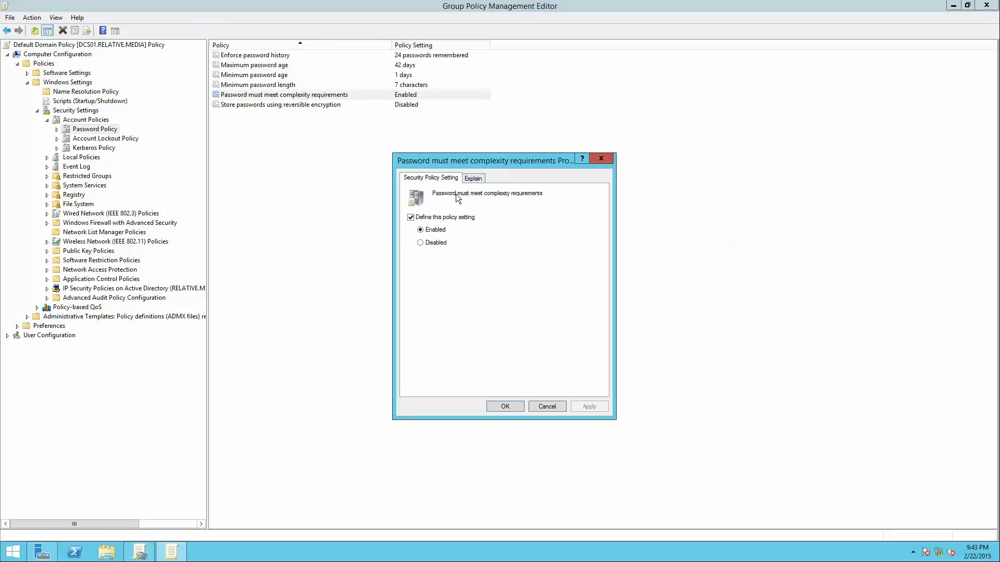
click(472, 178)
drag(478, 319, 402, 258)
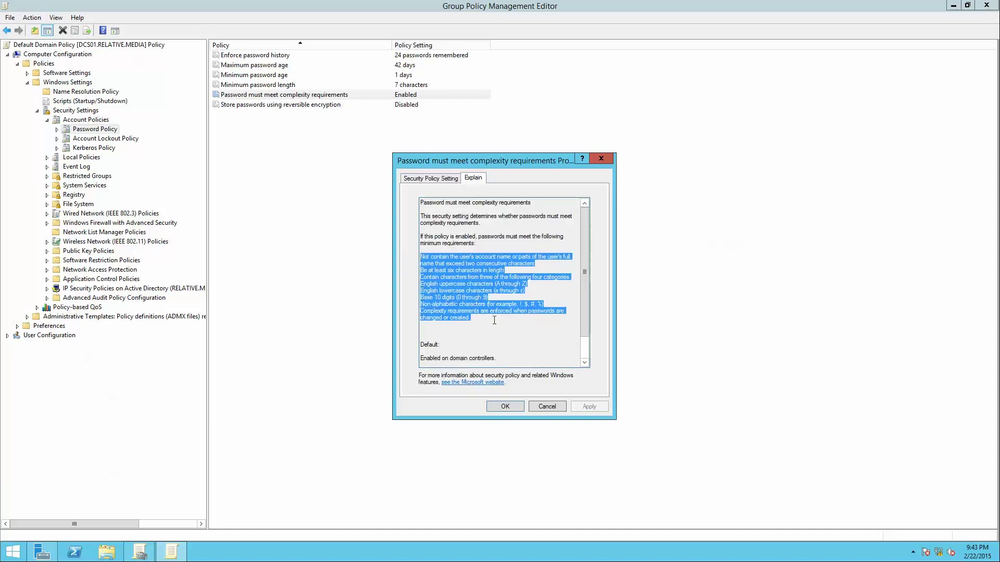
click(432, 179)
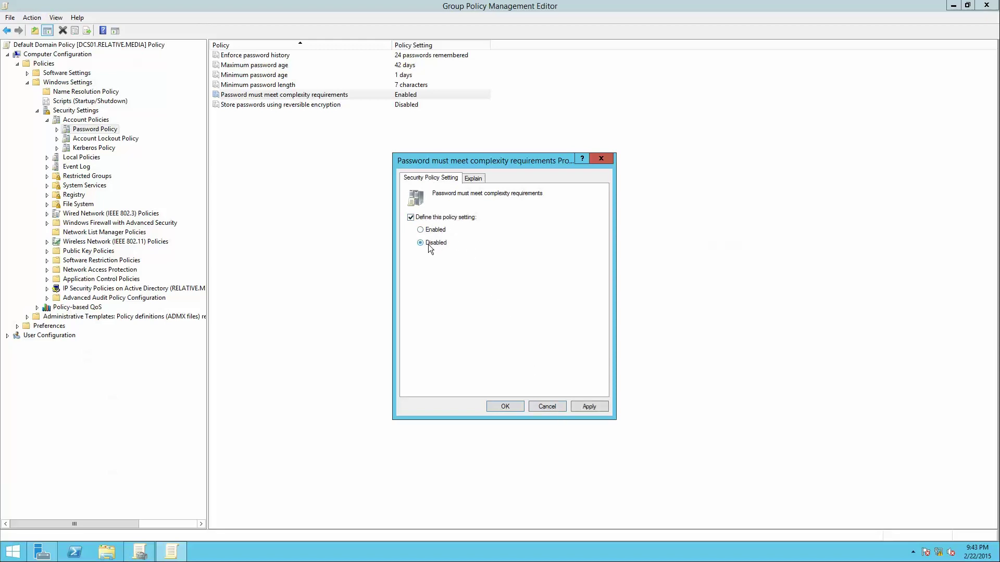
click(511, 405)
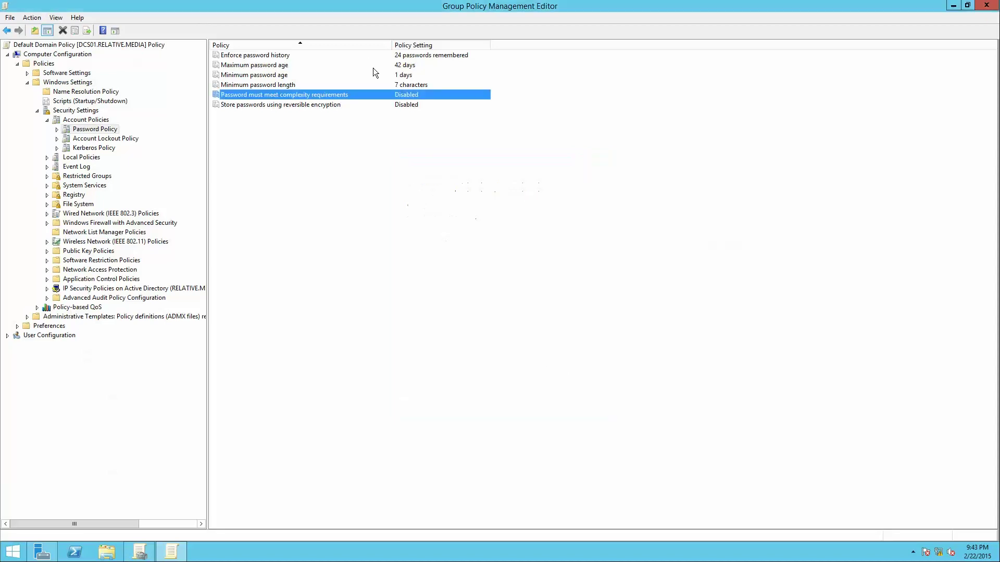
- Change Maximum password age from 42 to 90 days
click(403, 86)
click(326, 67)
right_click(262, 65)
click(279, 74)
double_click(427, 240)
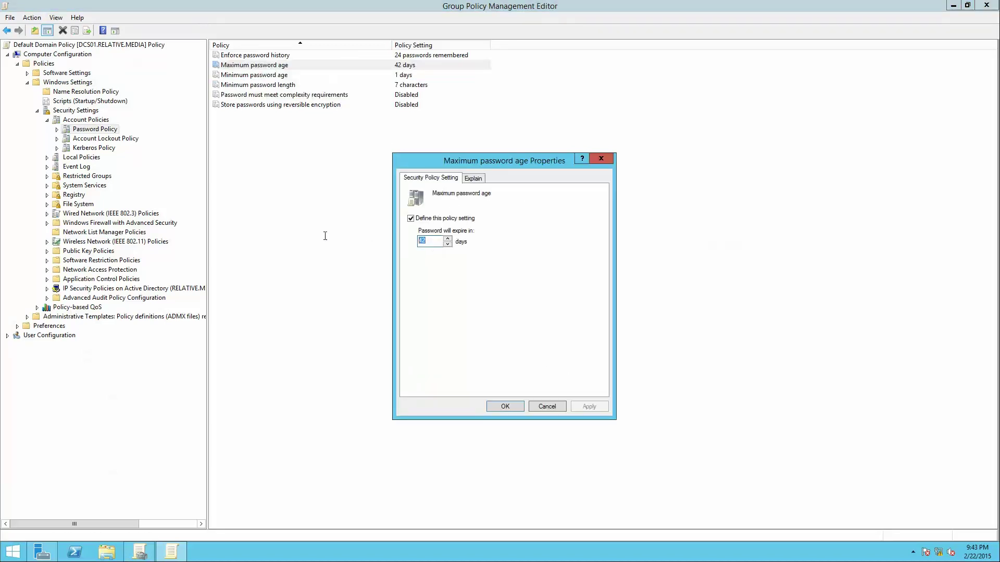
text(90)
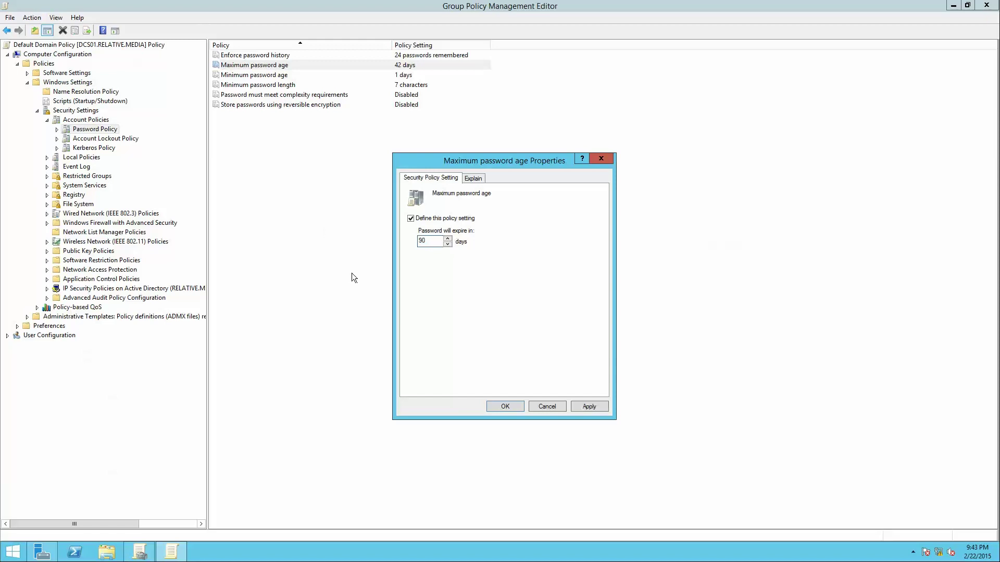
click(590, 406)
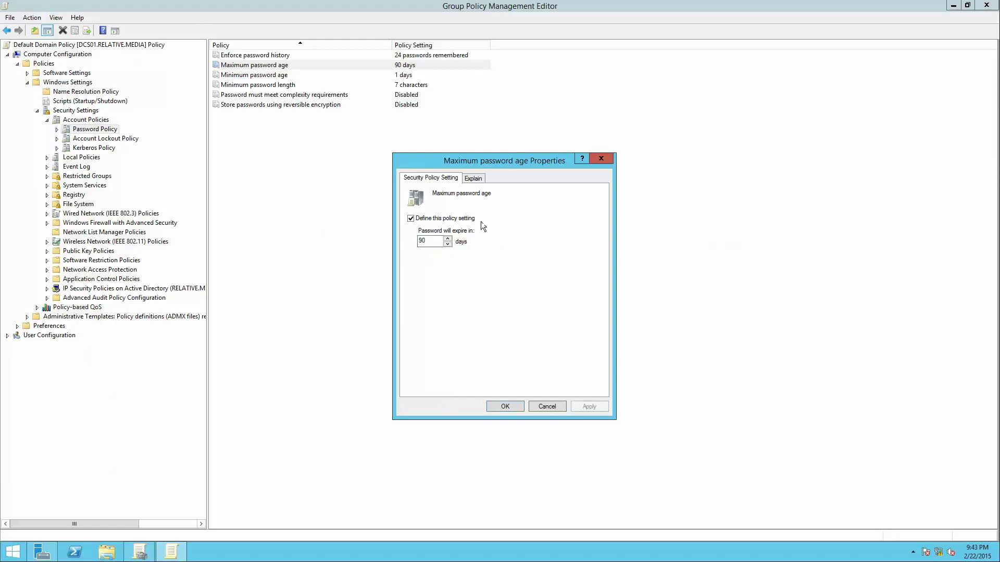
click(503, 406)
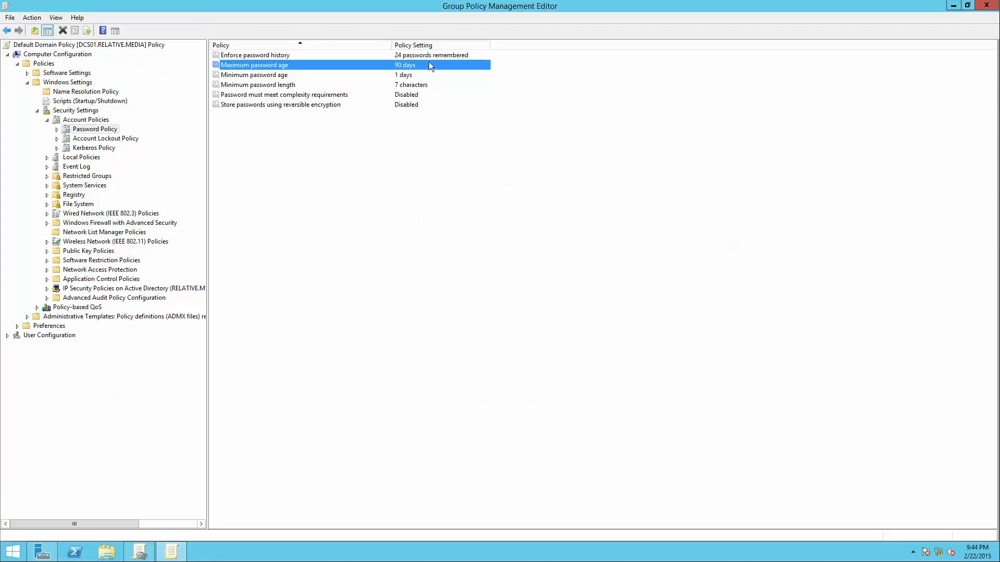
- Change Enforce password history from 24 to 6 passwords remembered
click(429, 58)
right_click(430, 58)
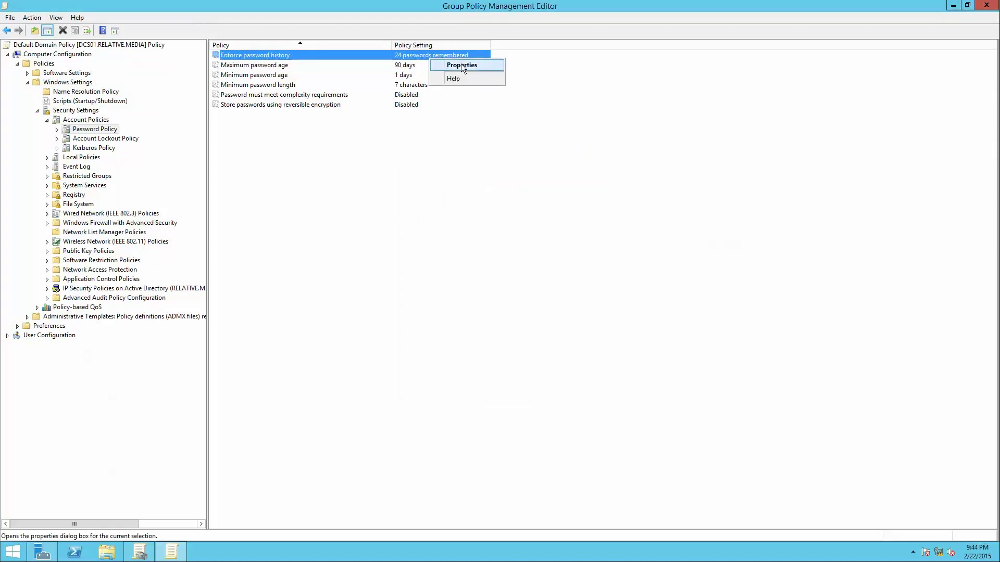
click(460, 64)
double_click(434, 242)
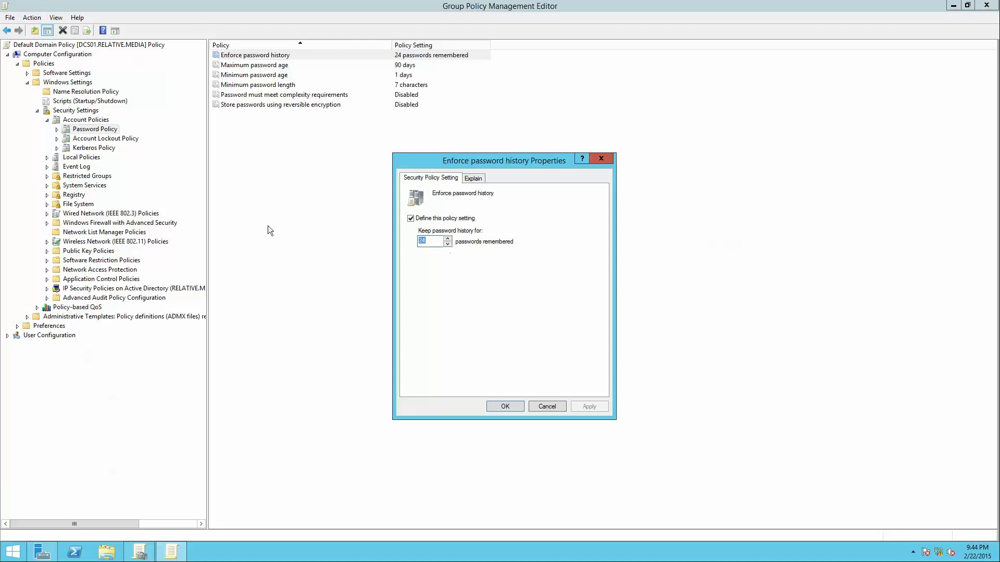
text(6)
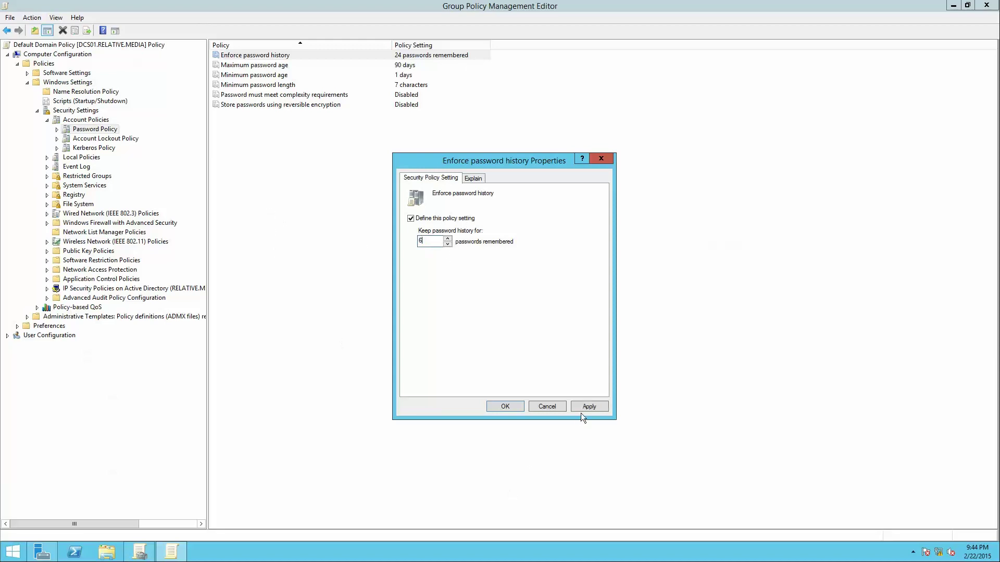
click(505, 406)
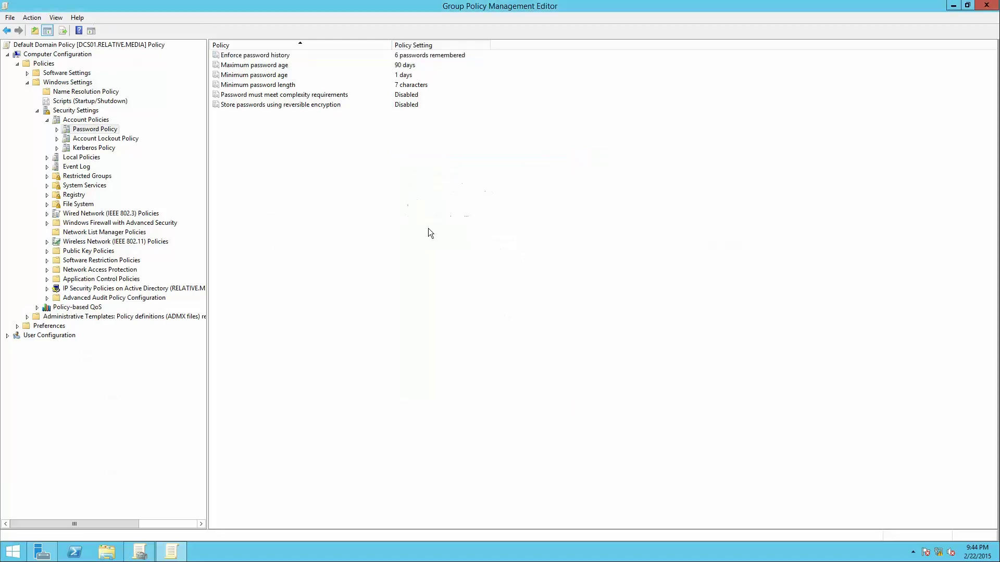
click(72, 112)
- Close Group Policy Management Editor and the Group Policy Management window
click(39, 112)
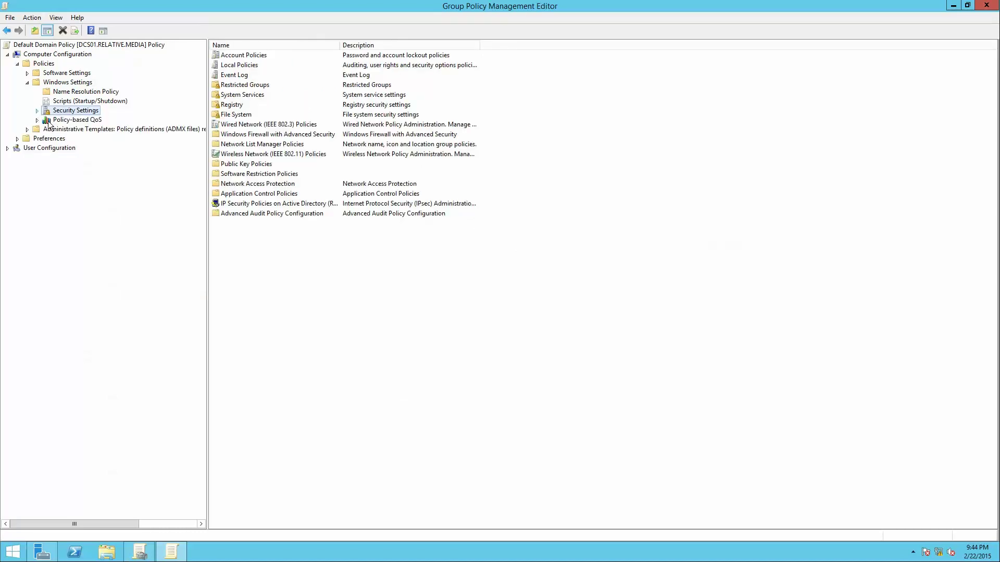
click(52, 121)
click(986, 5)
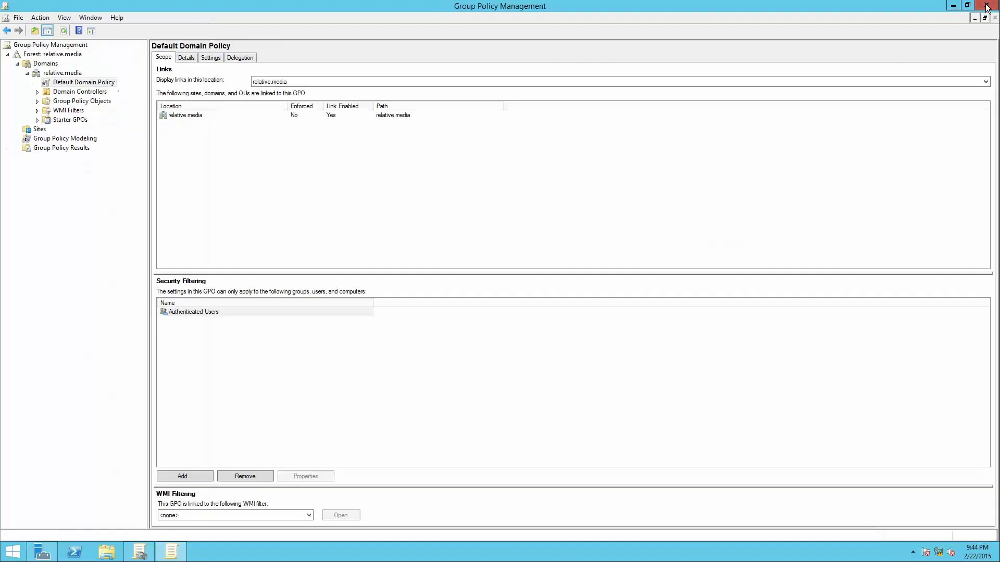
right_click(57, 83)
click(791, 98)
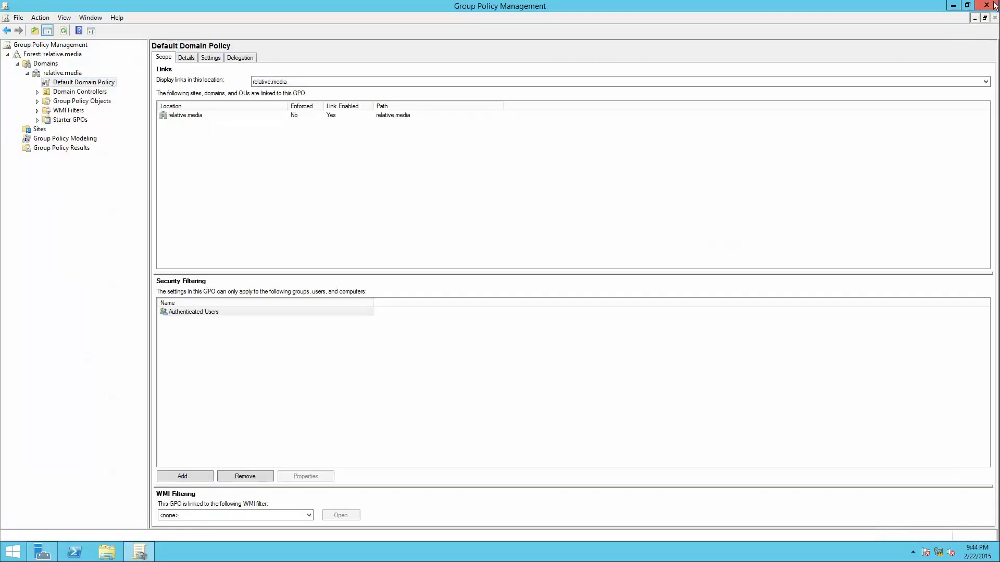
click(986, 6)
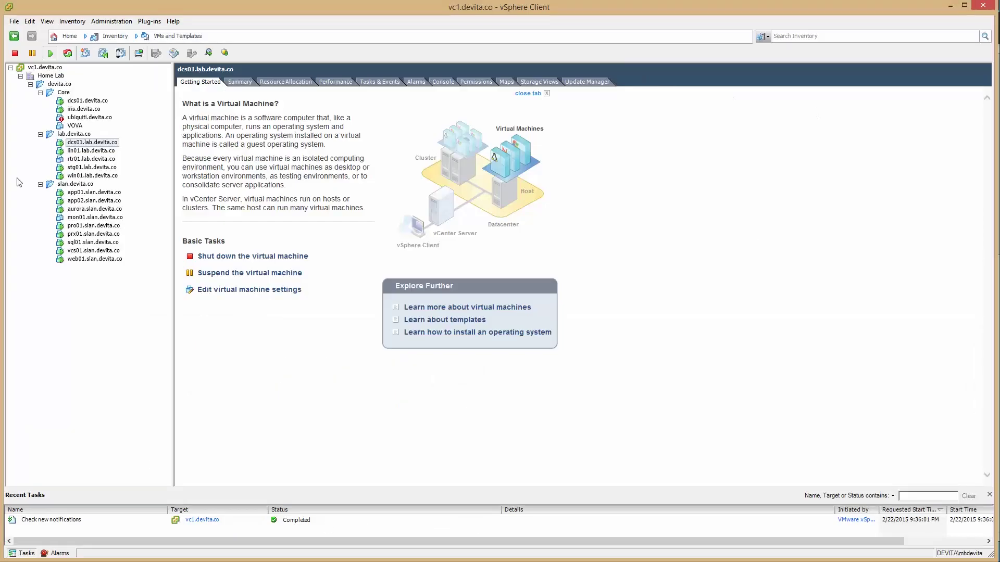
- Open the win01.lab.devita.co console in vSphere Client and make it full screen
click(95, 177)
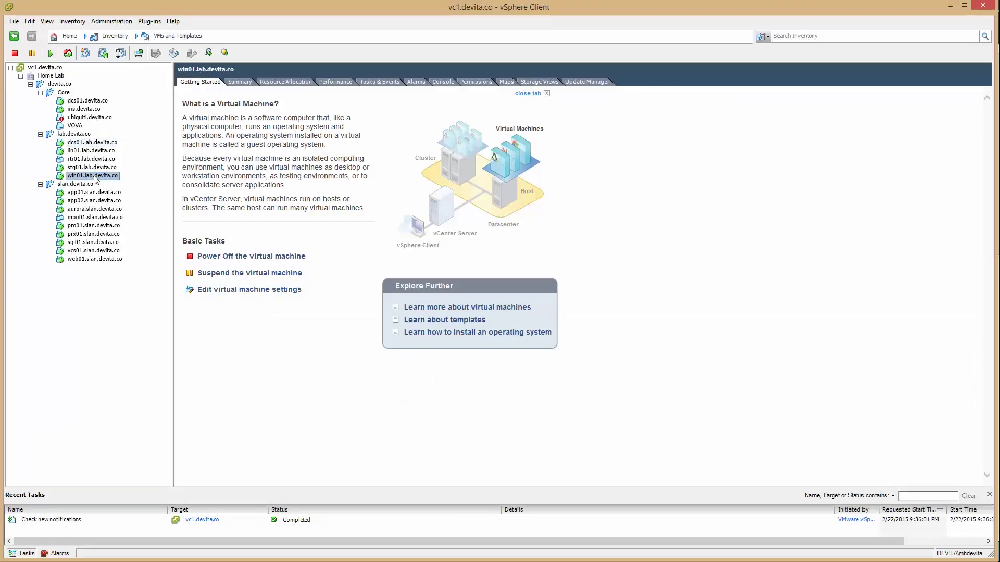
click(138, 53)
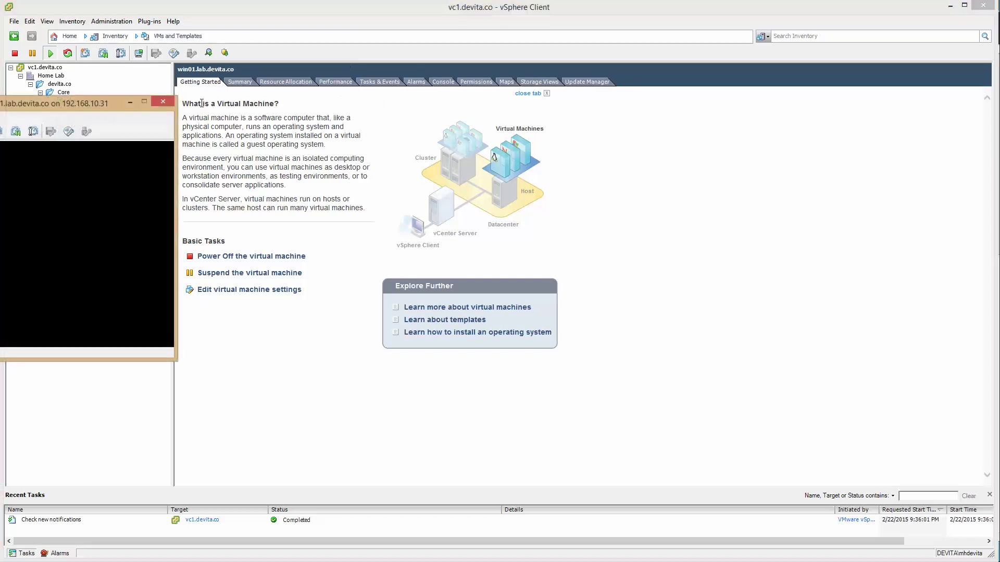
drag(83, 107, 148, 8)
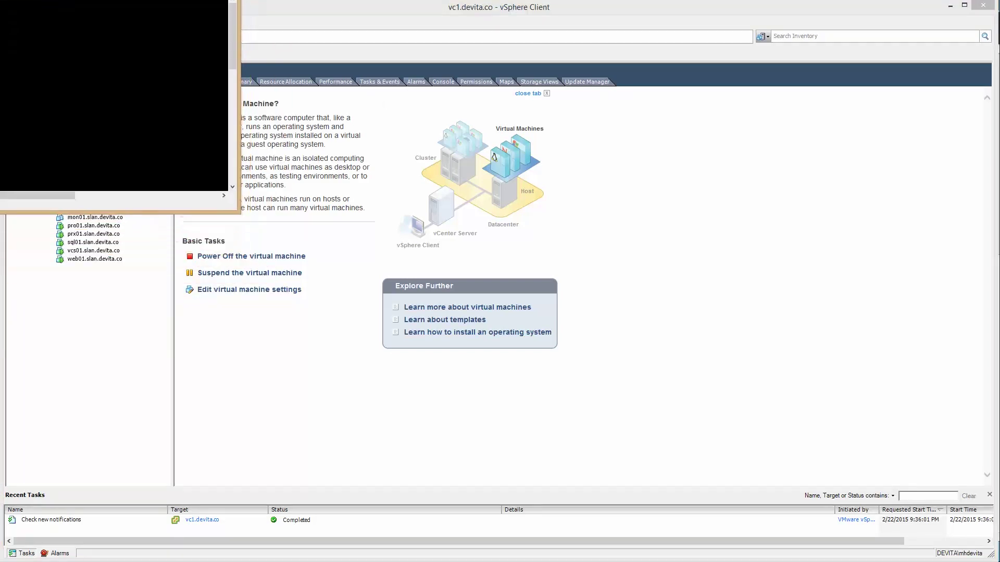
key(ctrl+alt+Return)
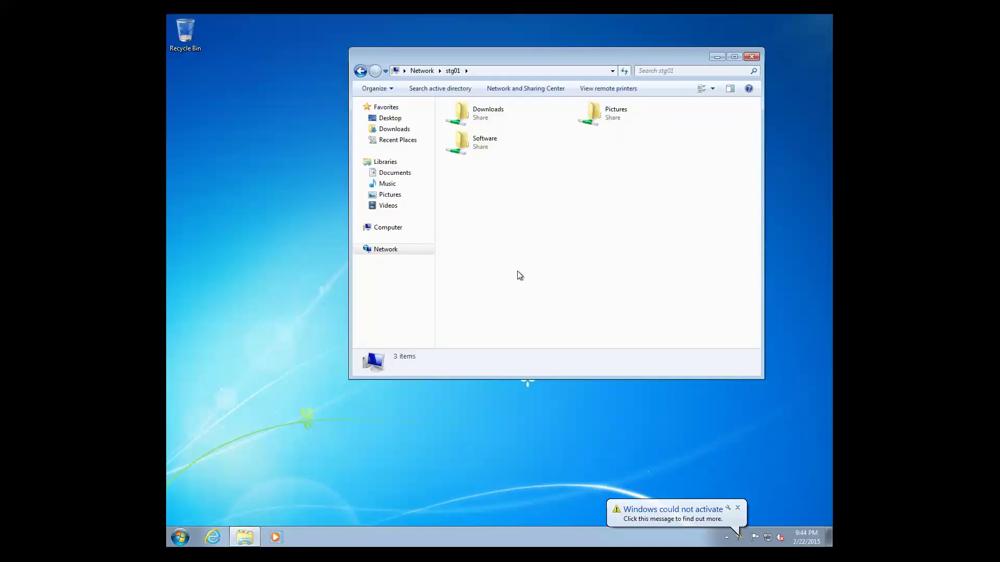
- Close the stg01 shares window and set the screen resolution to 1920×1080, keeping changes
click(755, 58)
right_click(561, 93)
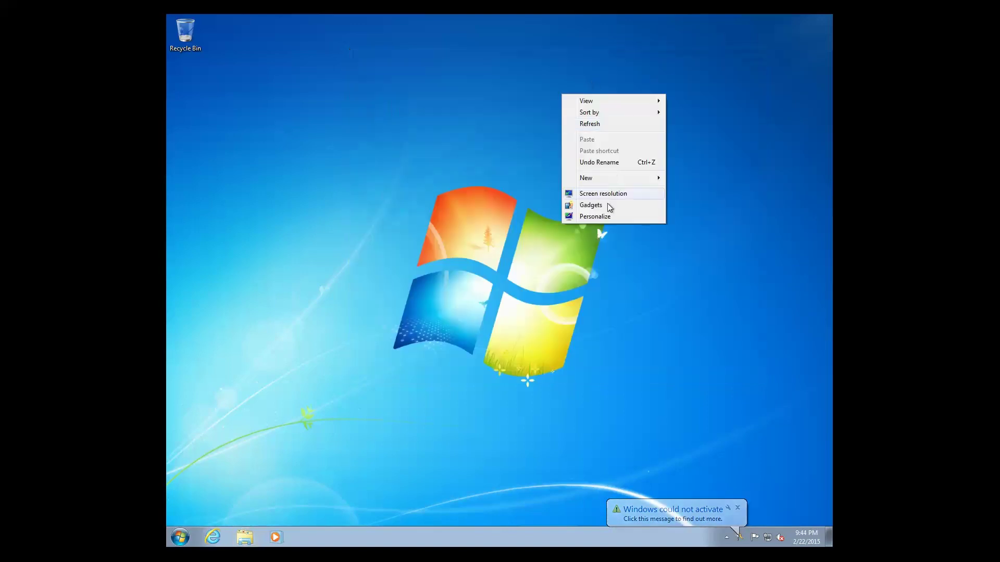
click(609, 194)
click(460, 265)
drag(427, 348, 427, 289)
click(546, 331)
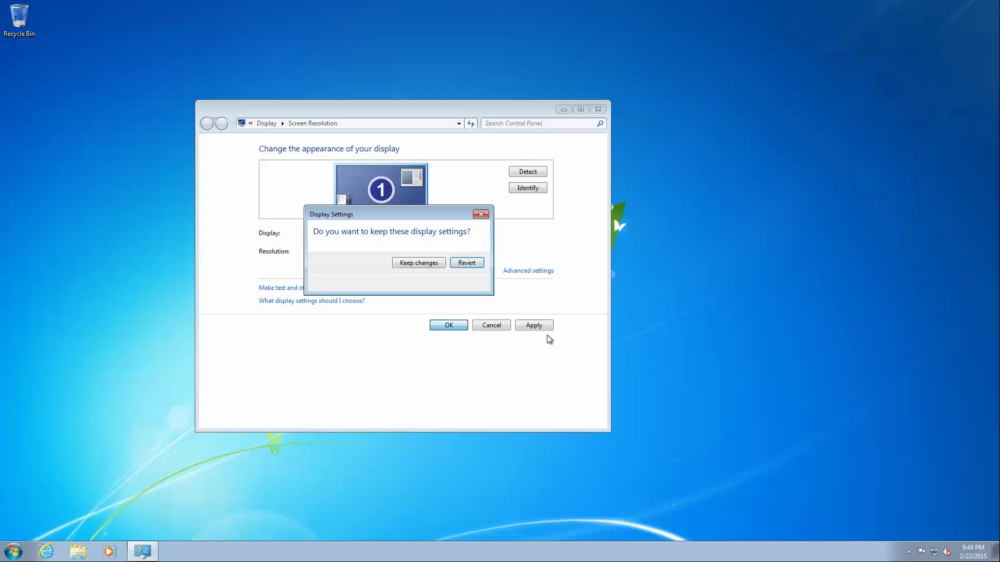
click(415, 262)
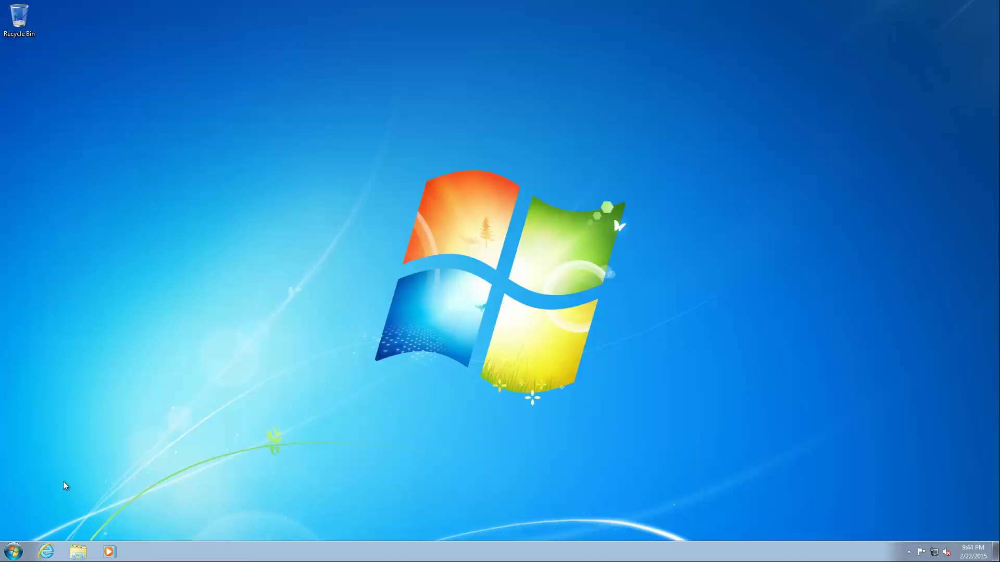
- Open a regular command prompt via Run with cmd, then close it
click(15, 551)
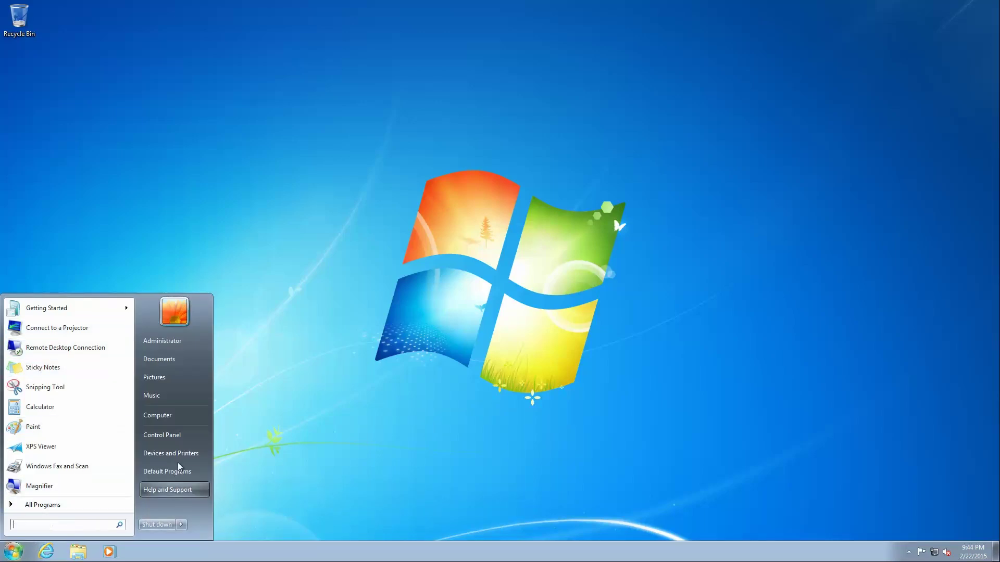
key(super+r)
text(cmd)
key(Return)
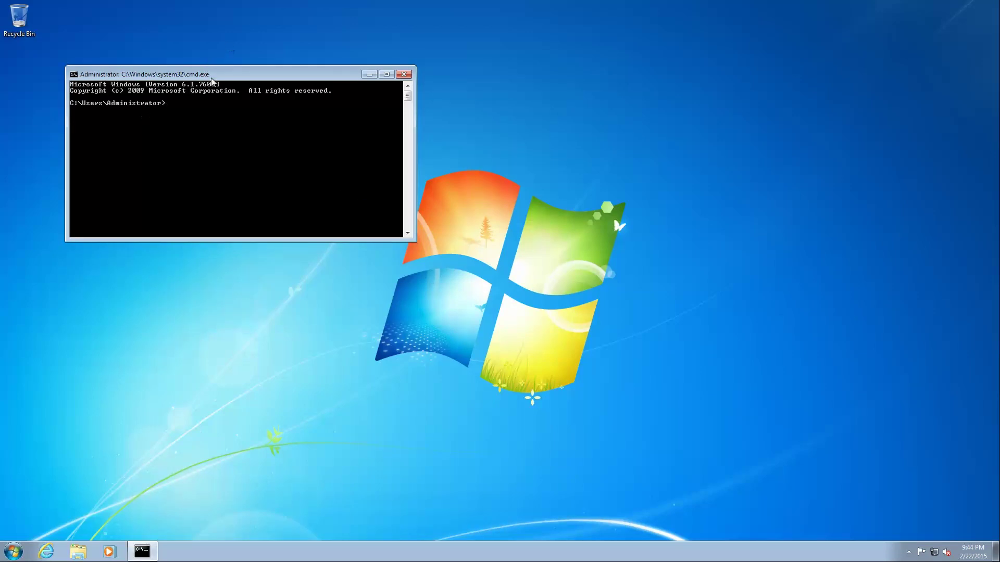
drag(211, 76, 326, 60)
click(522, 58)
- Run gpupdate /force in a command prompt started as administrator
key(super)
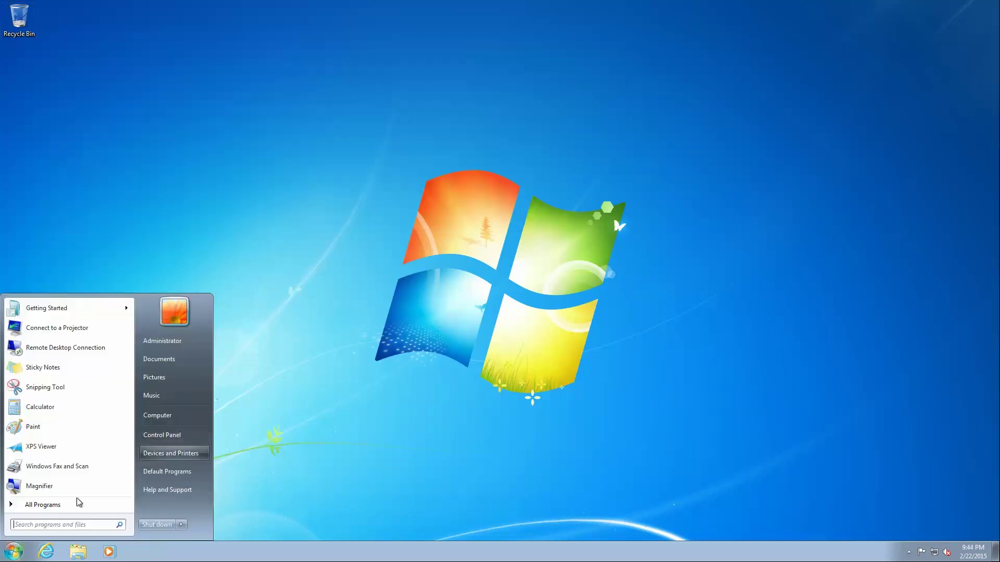
text(cmd)
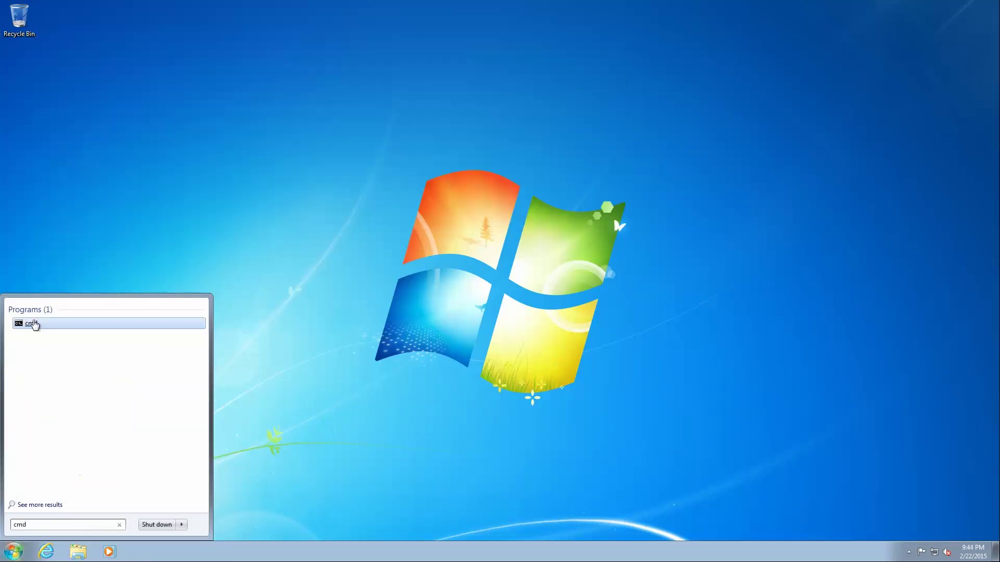
right_click(32, 323)
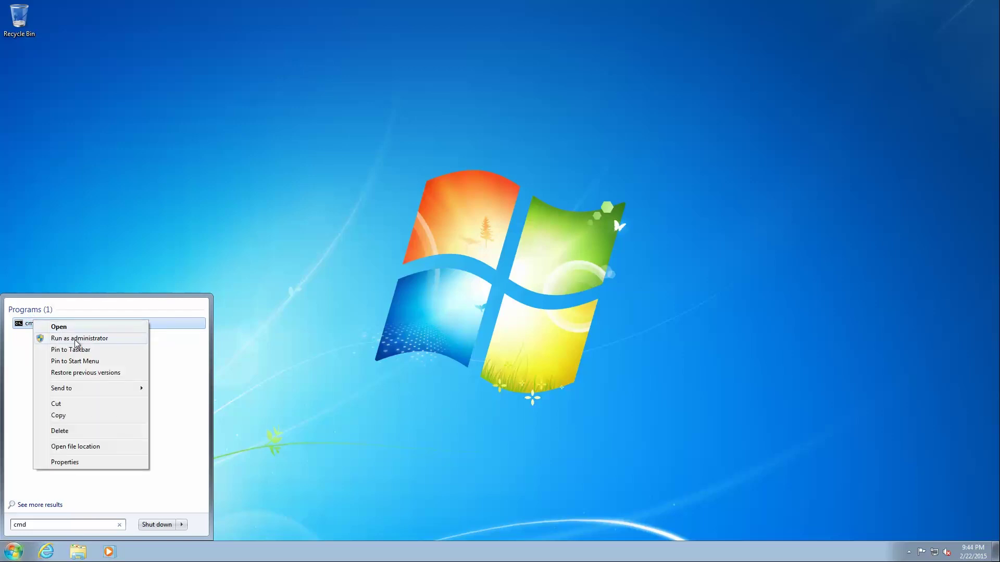
click(76, 339)
text(gpupdate /force)
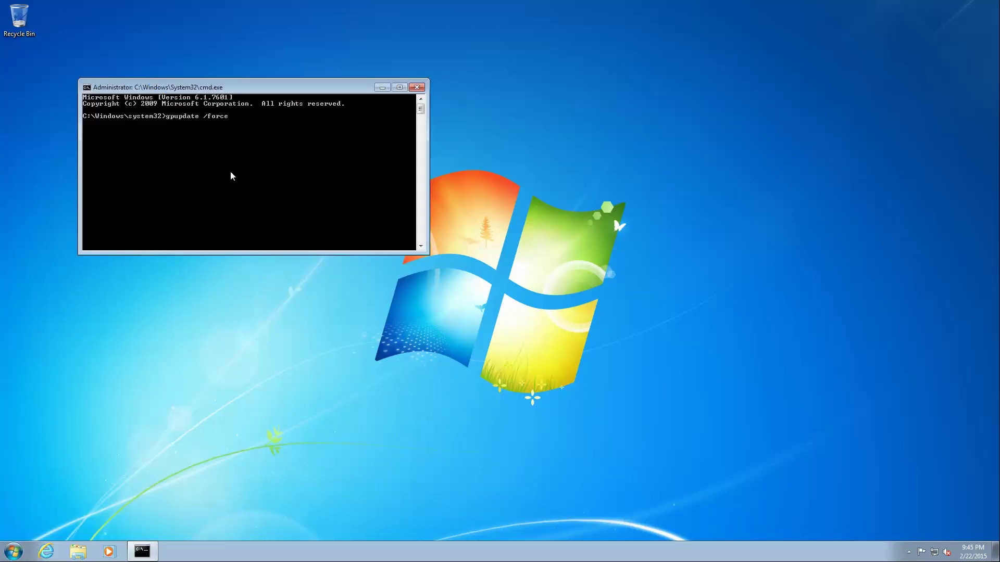
key(Return)
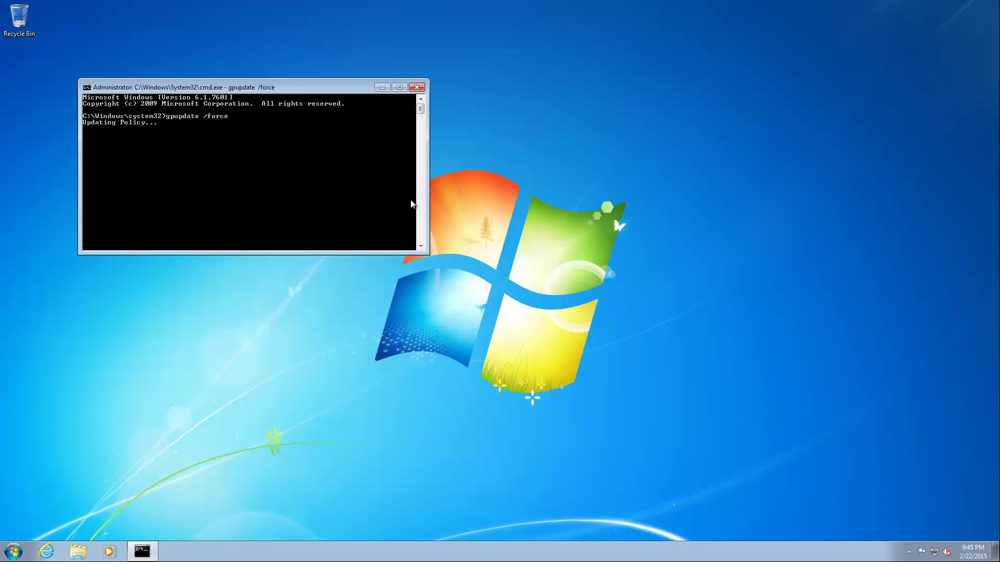
- Confirm the logoff after the policy update, then sign back in with the administrator password
drag(316, 93, 384, 90)
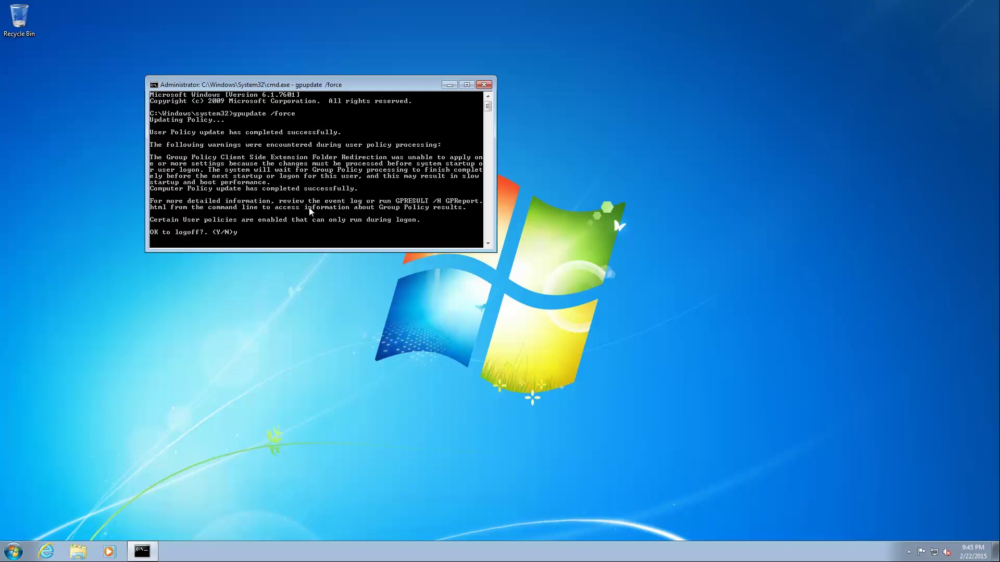
key(Return)
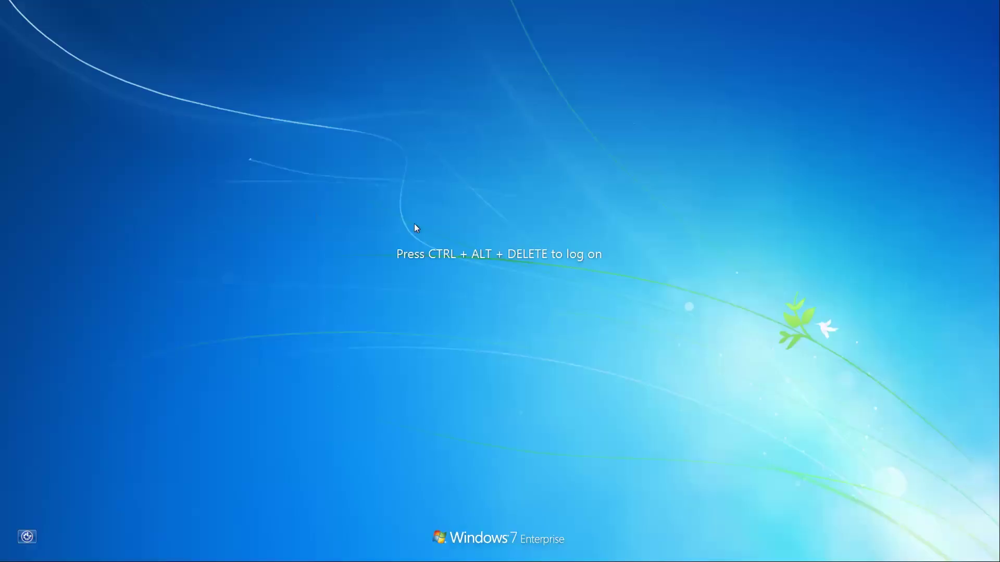
key(ctrl+alt+Delete)
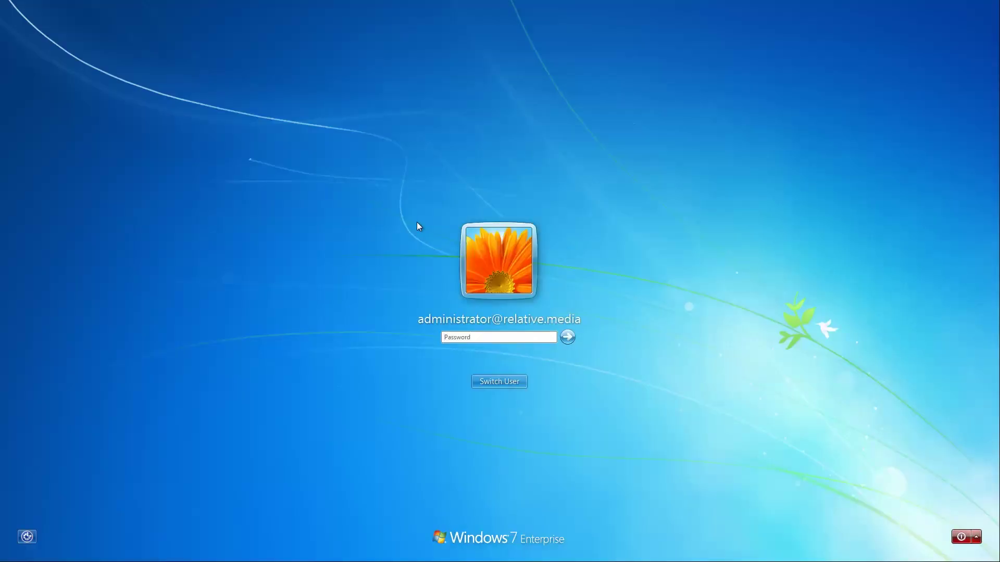
text(•••••)
key(Return)
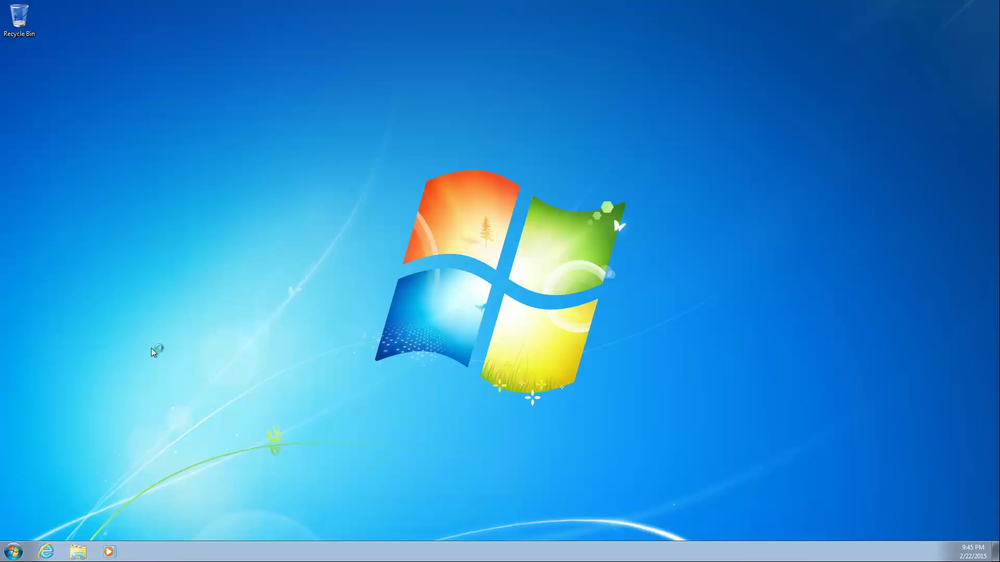
- Browse the computer's three network drives and open Test Folder on the Downloads share
click(88, 554)
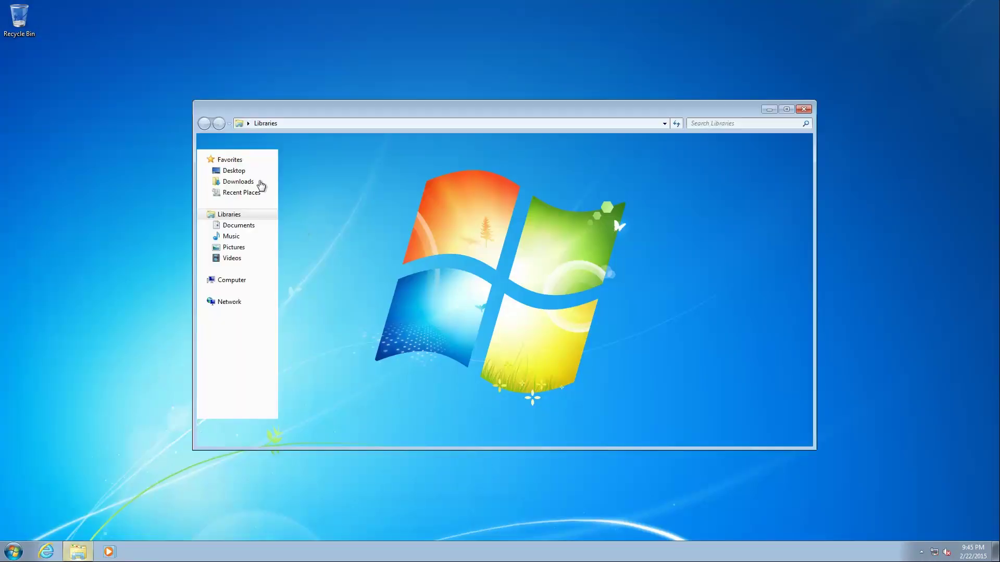
click(229, 281)
drag(667, 325, 322, 261)
click(360, 276)
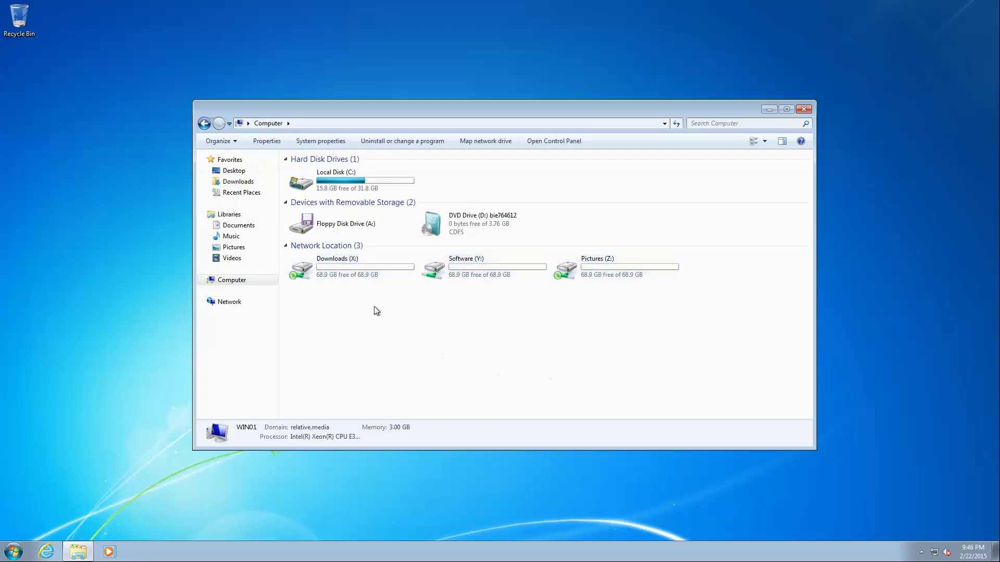
click(484, 271)
click(604, 276)
click(531, 368)
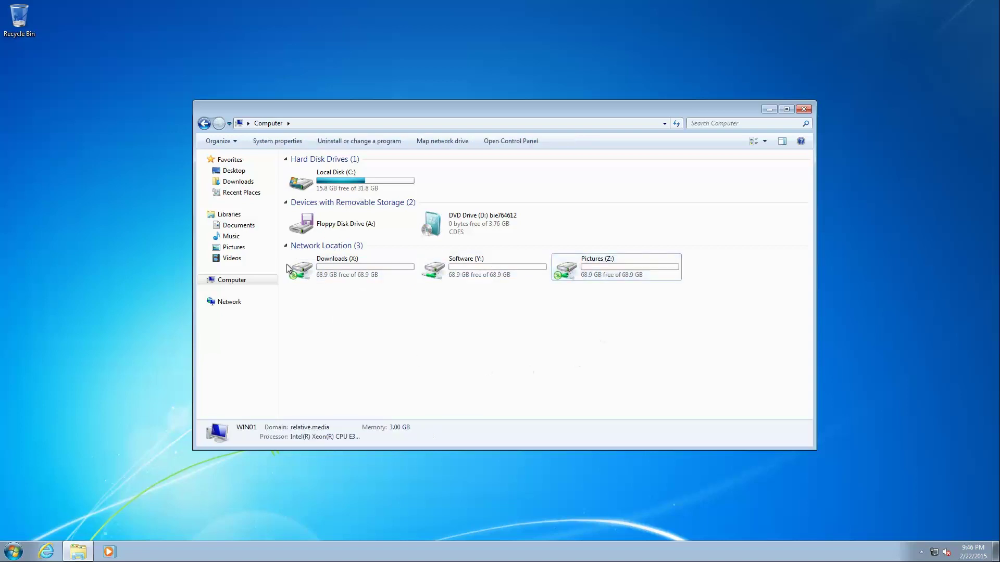
click(244, 184)
double_click(326, 174)
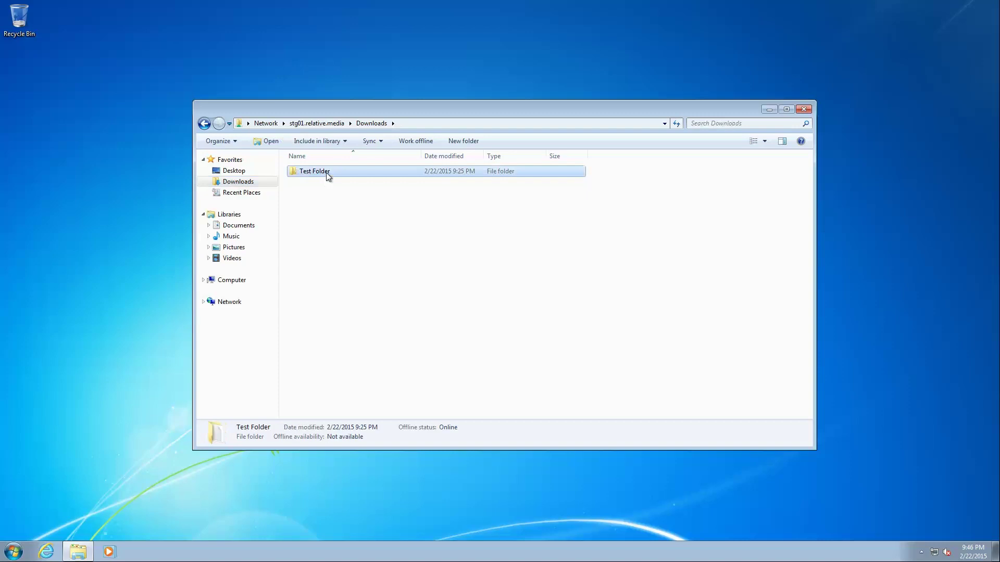
click(389, 251)
- Create a New Bitmap Image in the Pictures library
click(246, 249)
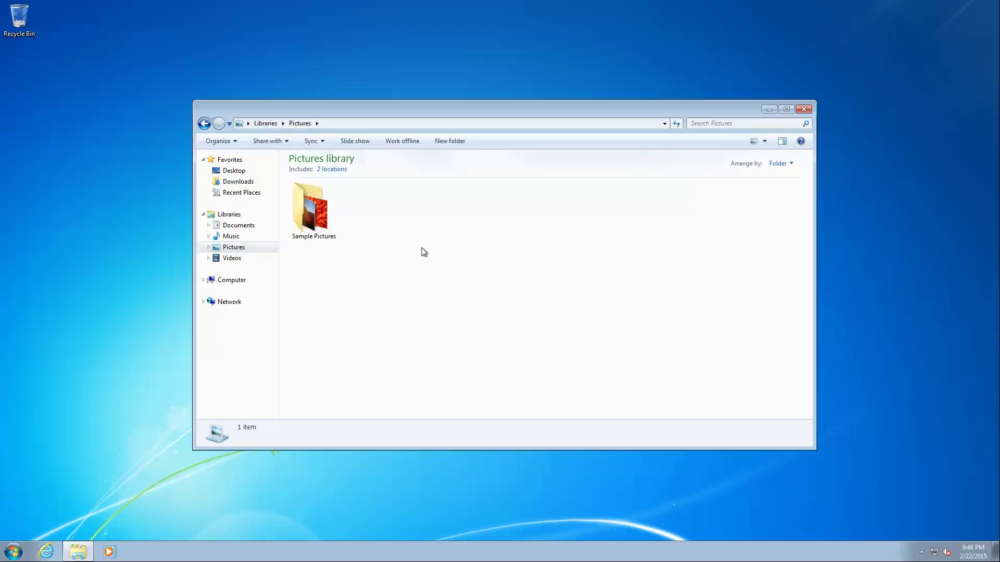
right_click(405, 243)
click(361, 281)
drag(379, 294, 289, 188)
right_click(437, 228)
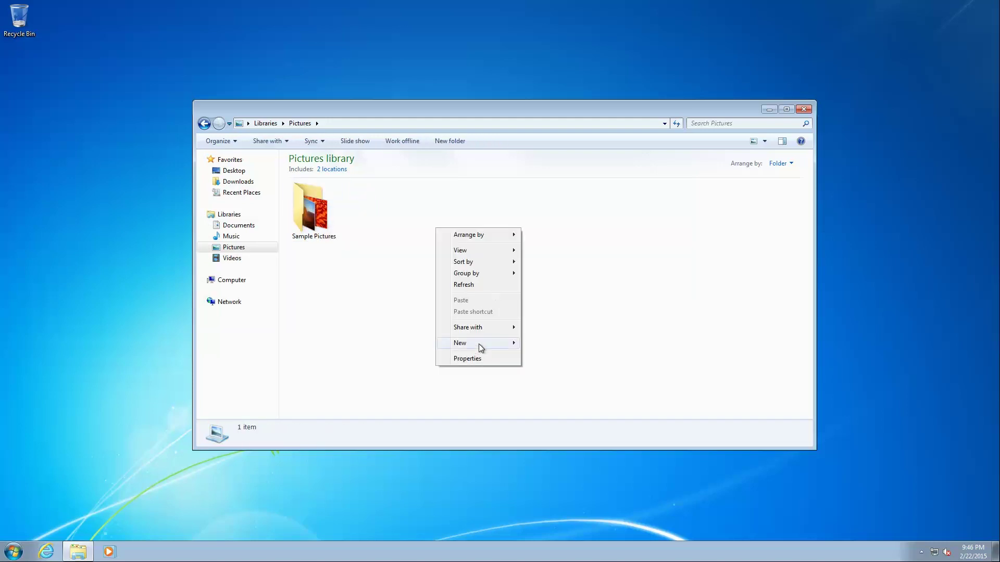
mouse_move(479, 344)
click(557, 370)
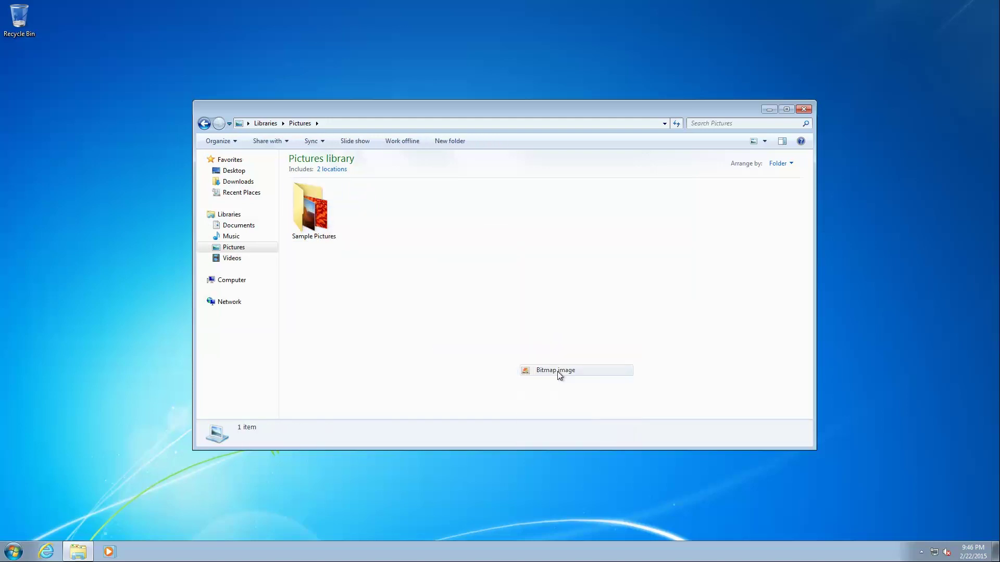
click(470, 318)
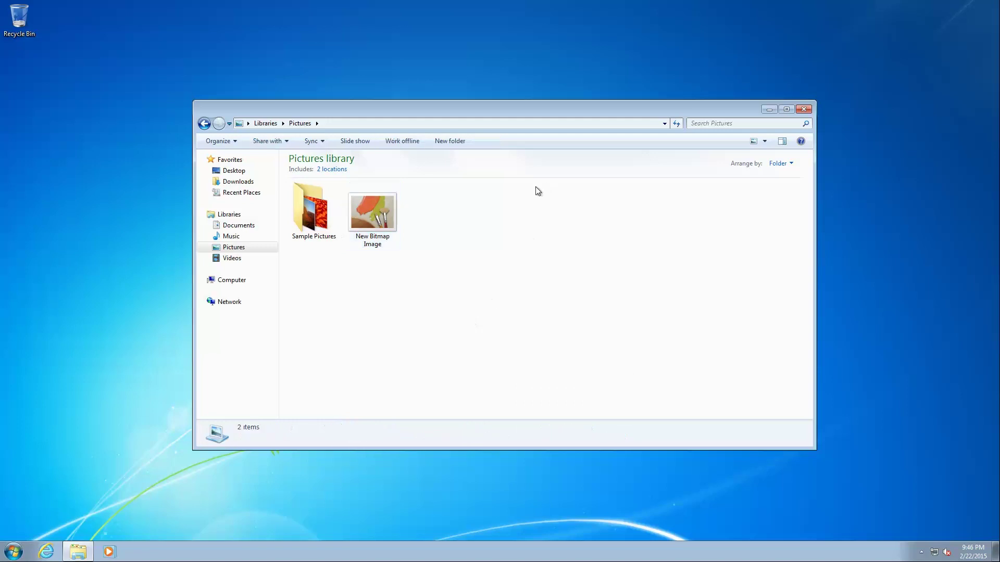
- Permanently delete New Bitmap Image from Pictures (Z:), then select Test Folder in Downloads
click(232, 280)
double_click(609, 276)
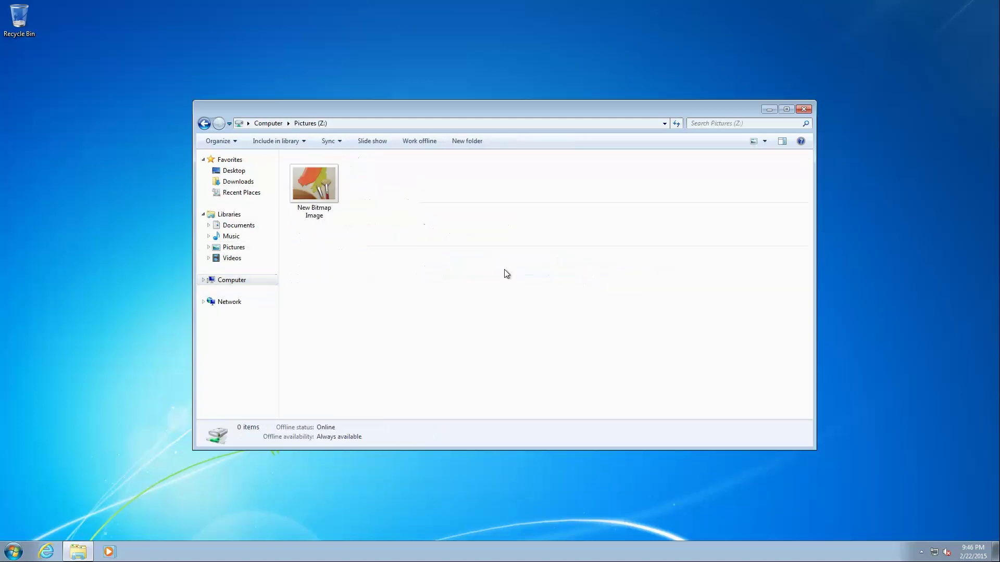
click(314, 185)
key(Delete)
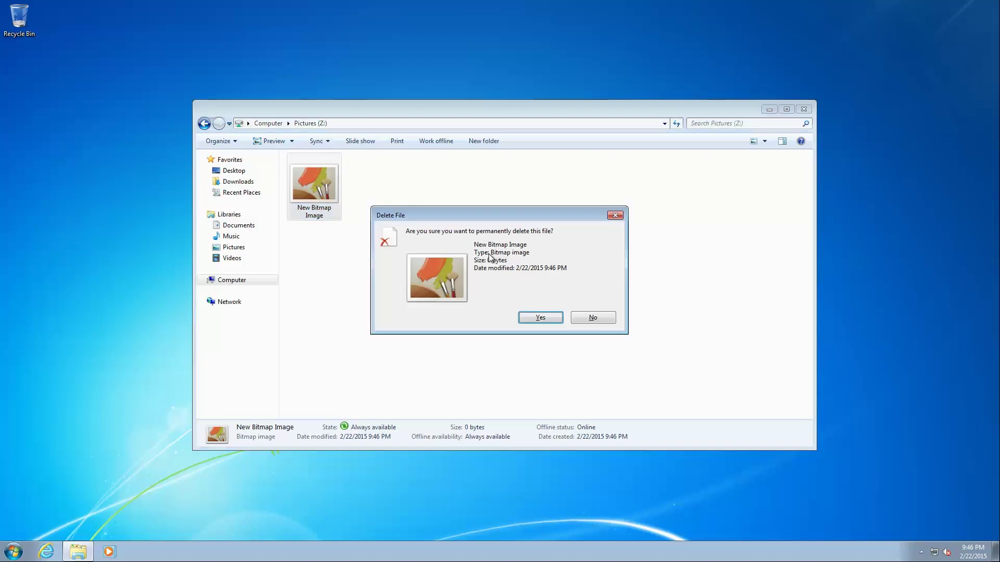
key(Return)
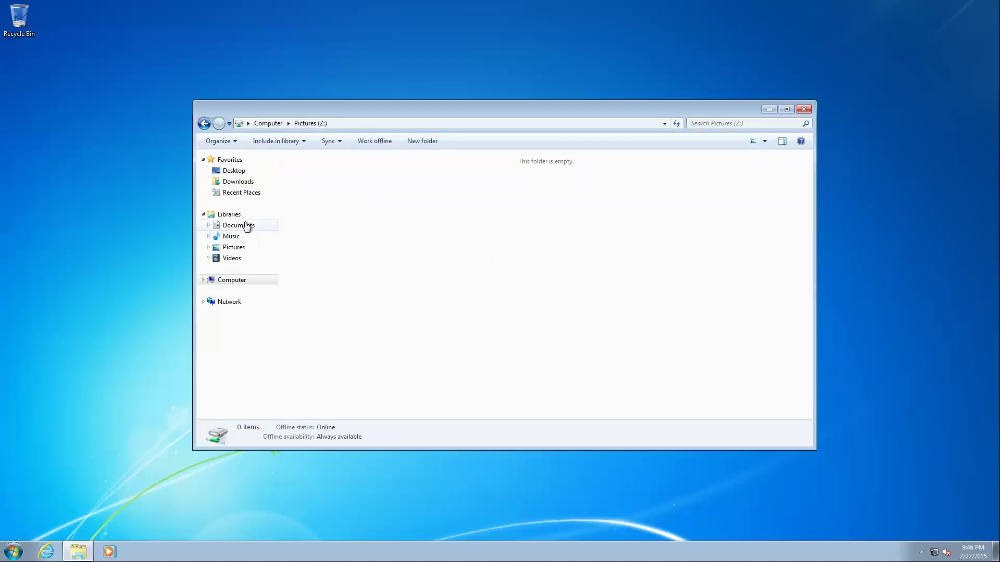
click(240, 182)
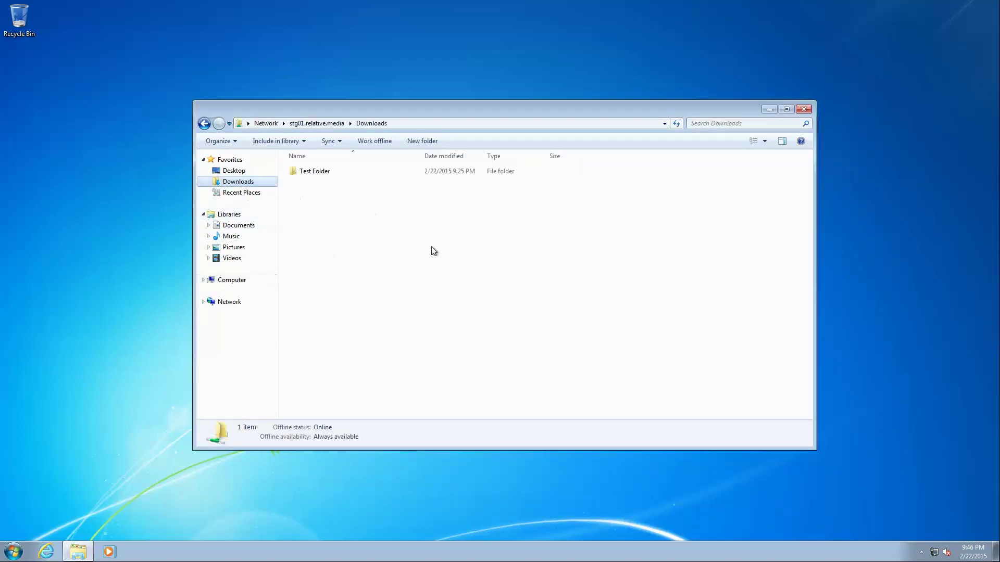
click(319, 172)
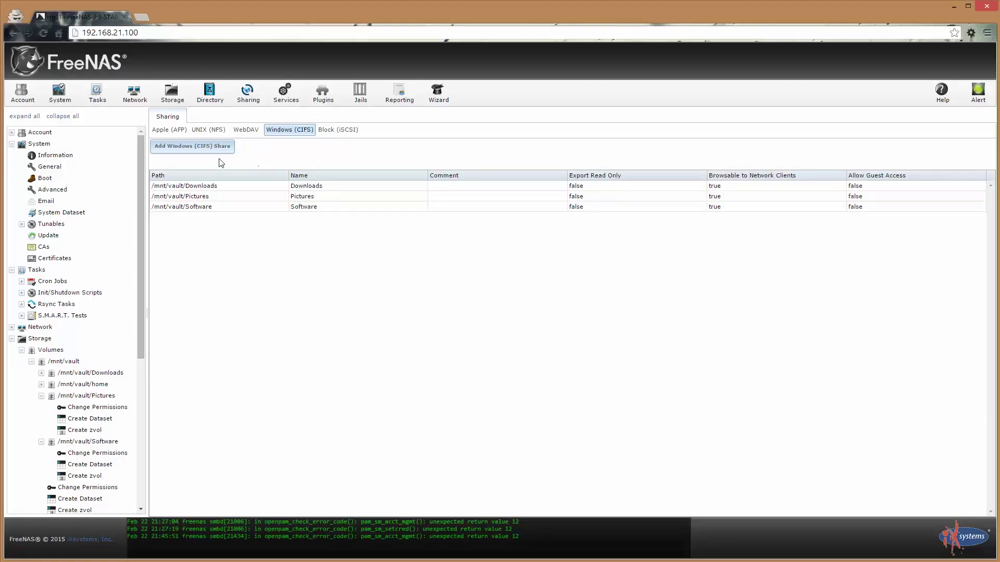
- Go to Sharing > Windows (CIFS) and inspect the Downloads share settings without changes
click(285, 94)
click(248, 94)
click(290, 130)
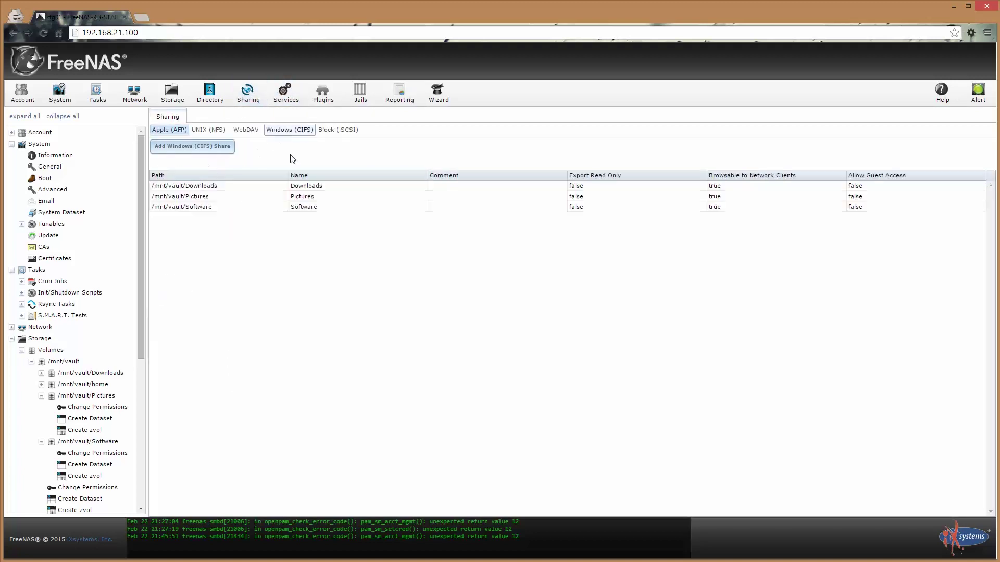
click(191, 188)
click(156, 504)
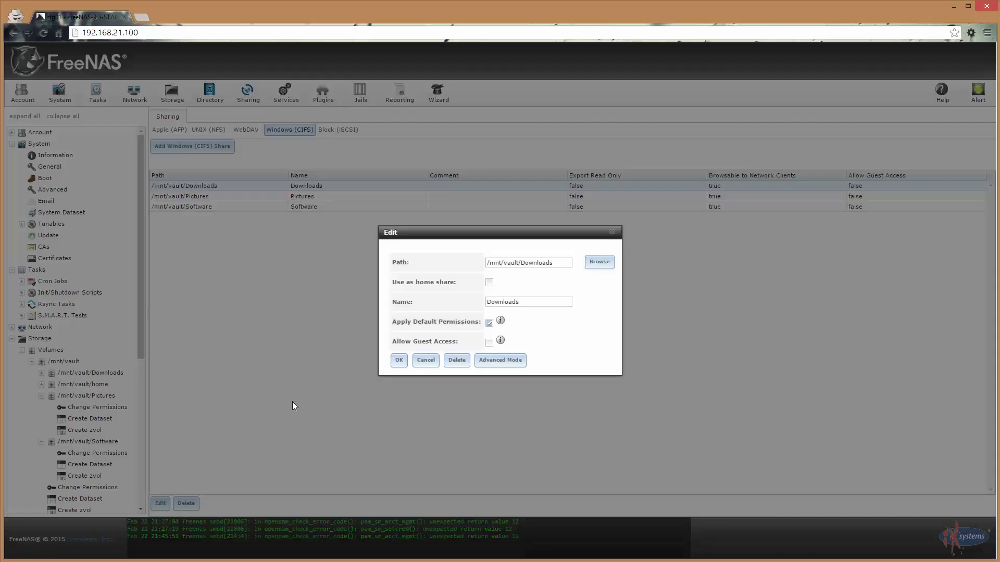
click(426, 360)
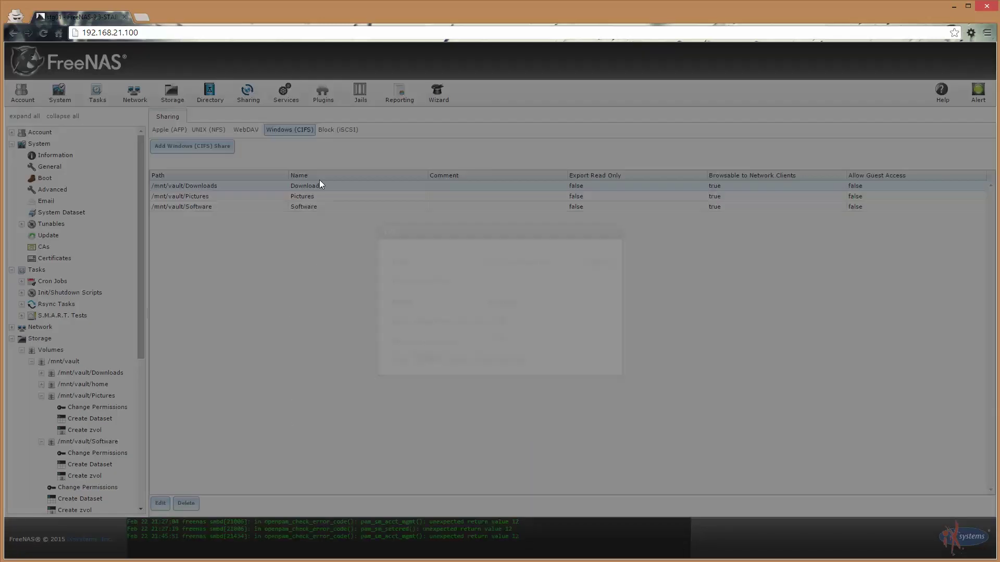
- Enable Export Recycle Bin in the Pictures share's advanced options and save
click(254, 100)
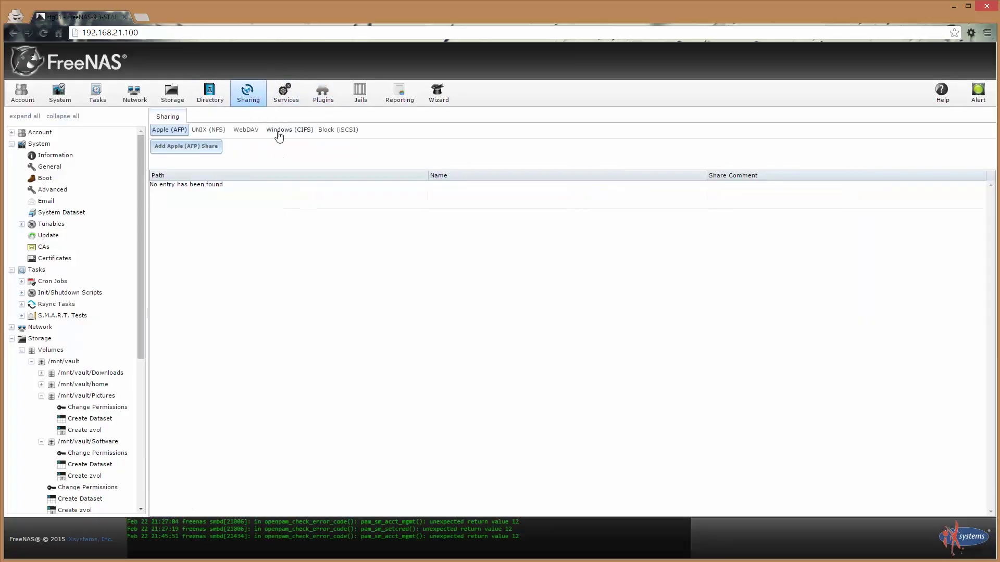
click(289, 131)
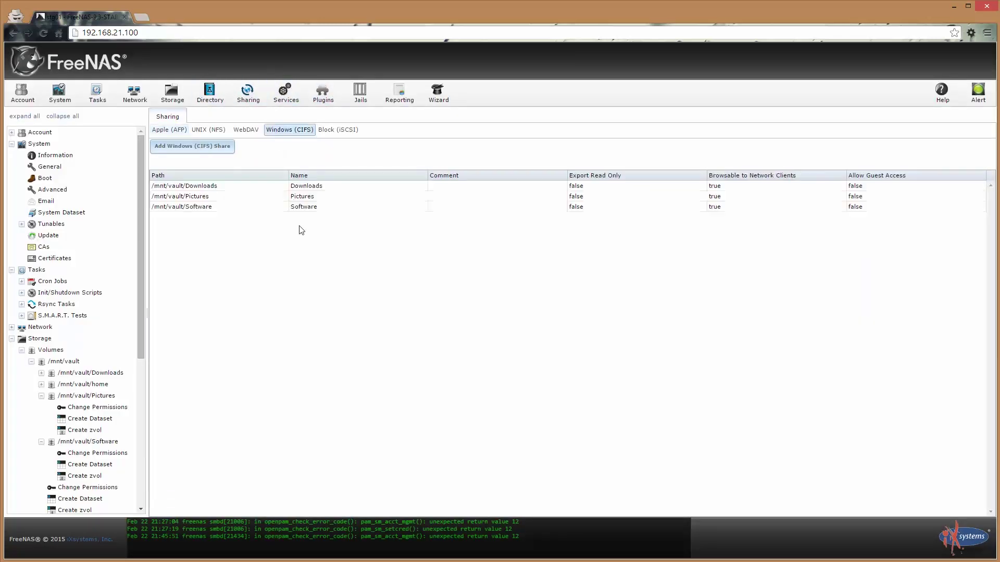
click(201, 200)
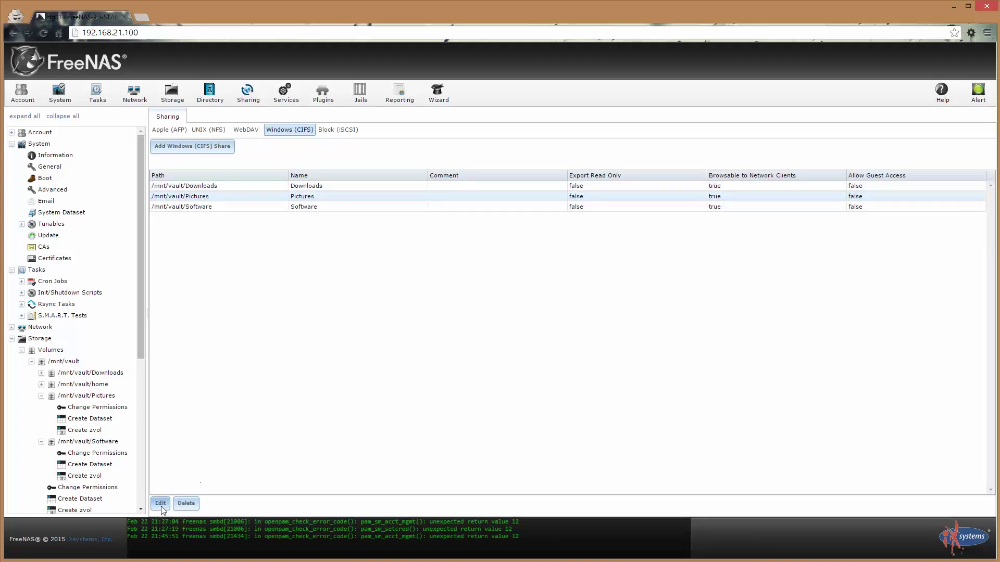
click(160, 503)
click(498, 359)
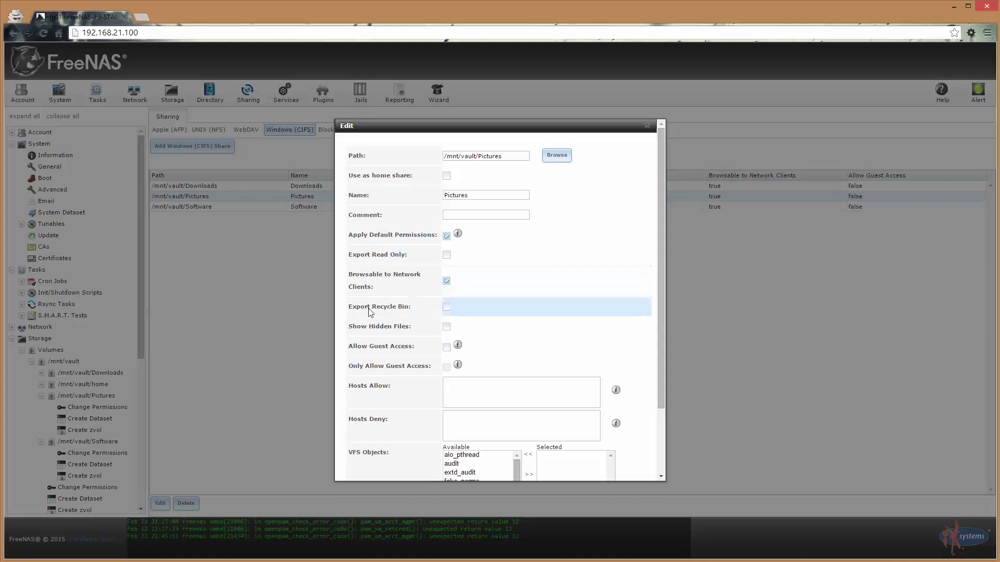
drag(367, 307, 448, 311)
click(447, 308)
scroll(507, 315, down, 3)
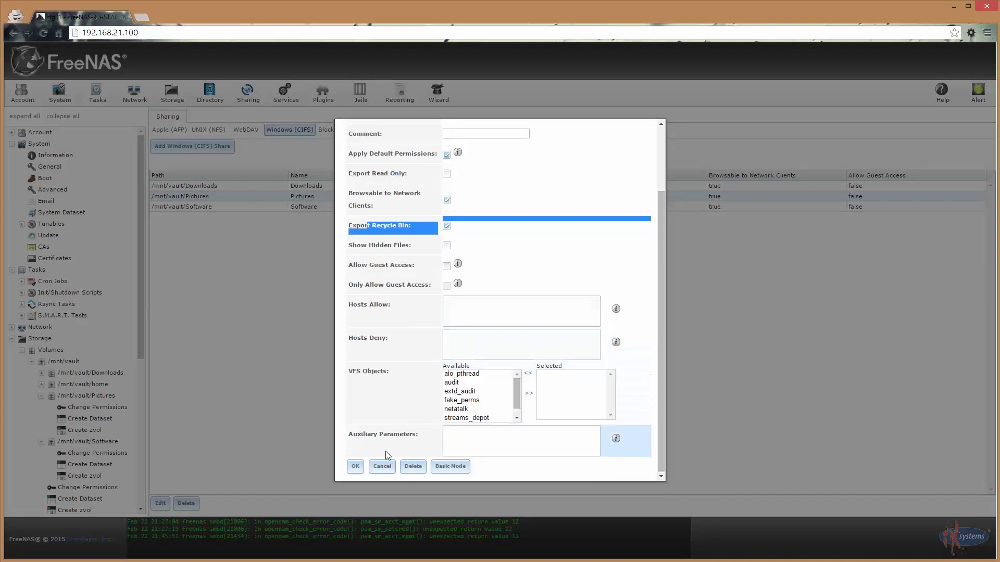
click(360, 467)
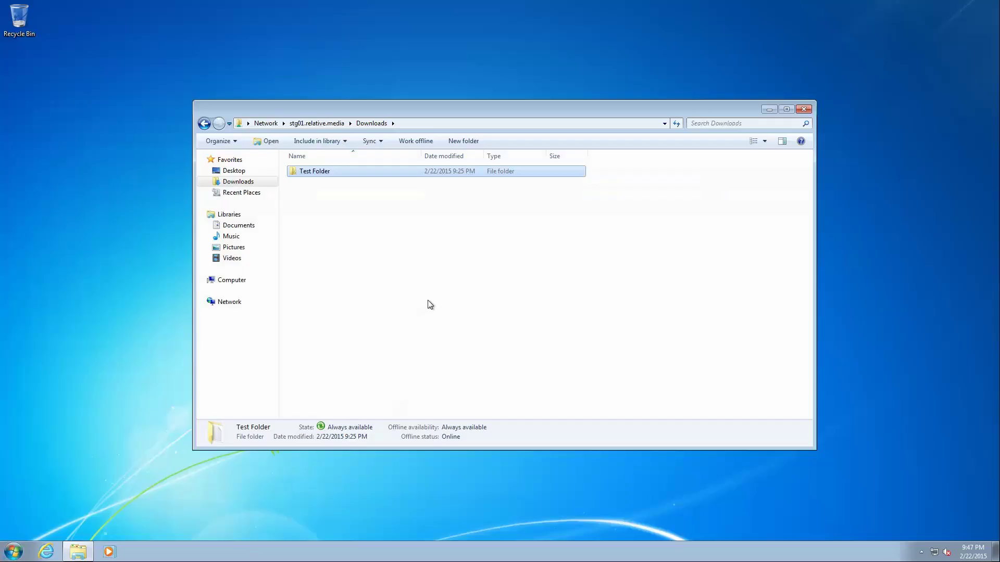
- Create a new bitmap image in the Pictures library and delete it to the Recycle Bin
click(428, 303)
click(226, 248)
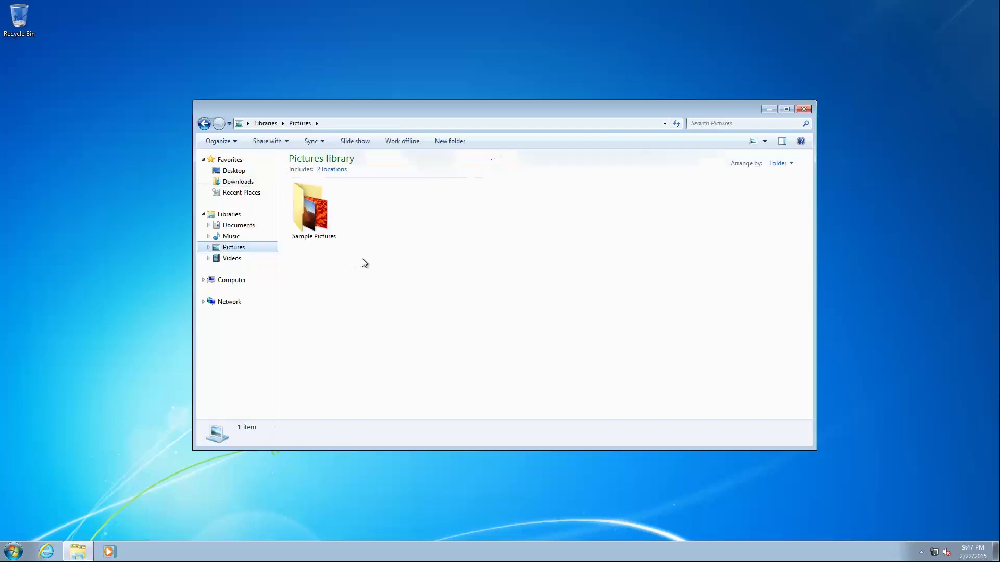
right_click(401, 234)
mouse_move(455, 352)
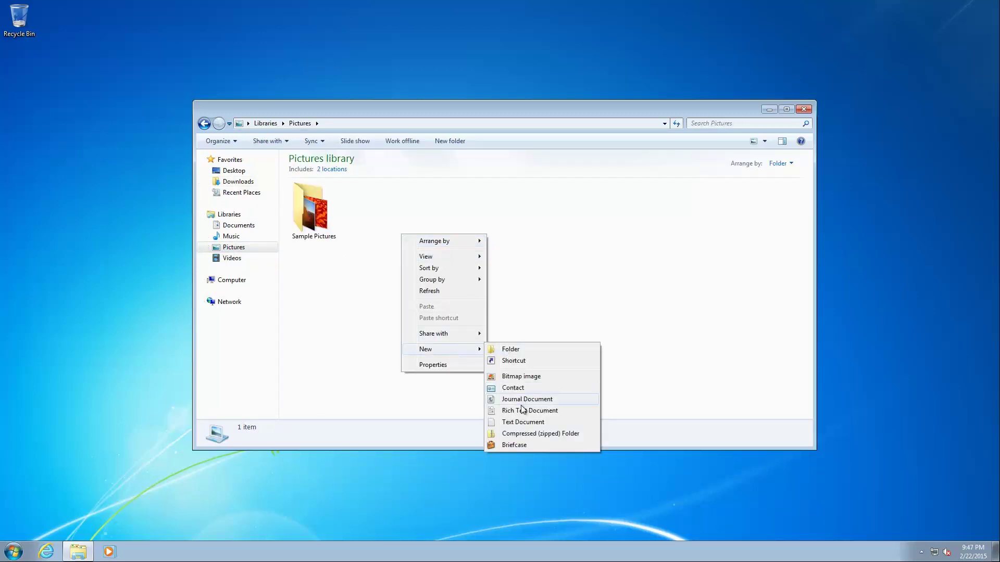
click(521, 378)
click(478, 340)
click(384, 215)
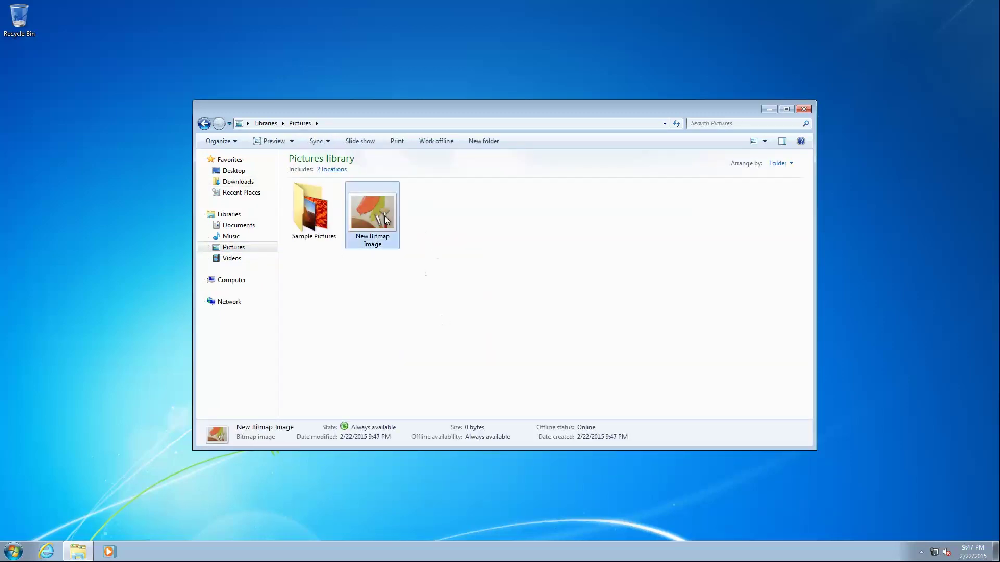
key(Delete)
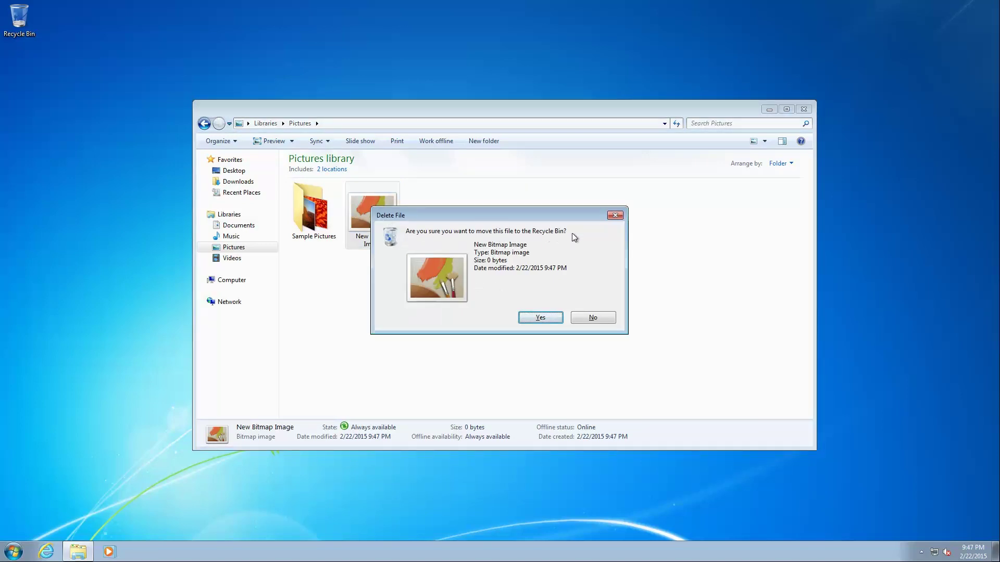
click(541, 317)
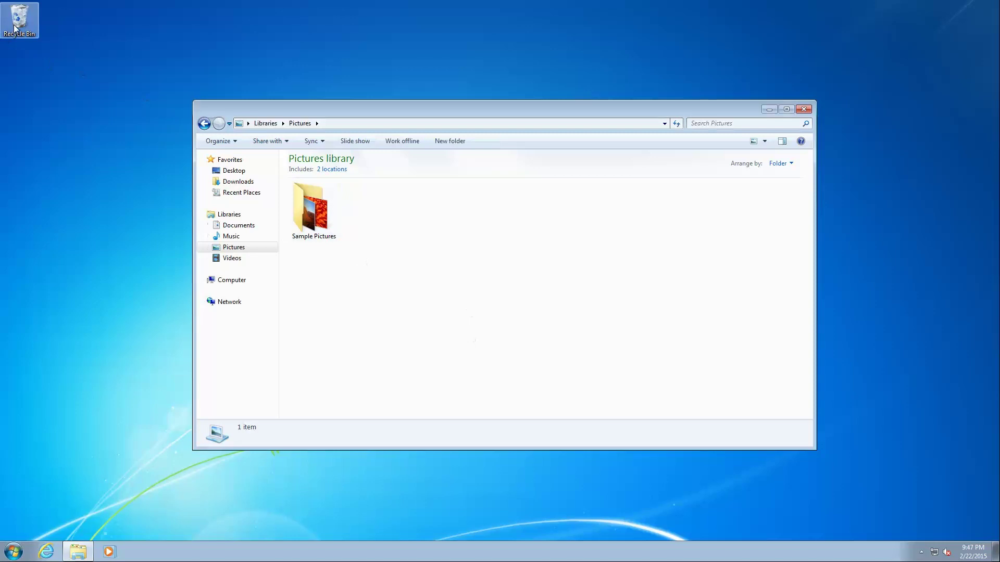
- Permanently delete the bitmap from the Recycle Bin, check Downloads, then close Explorer
click(404, 263)
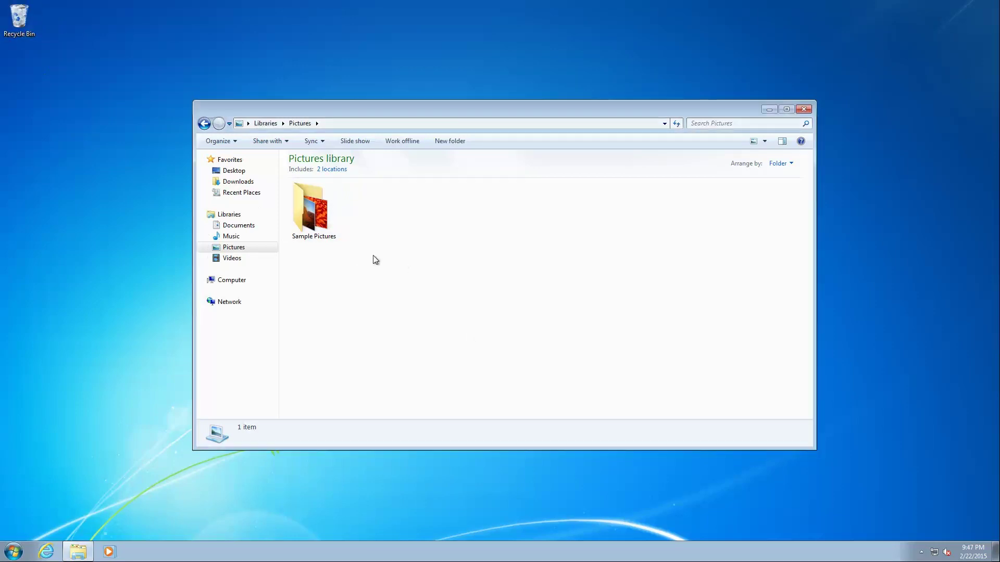
double_click(25, 23)
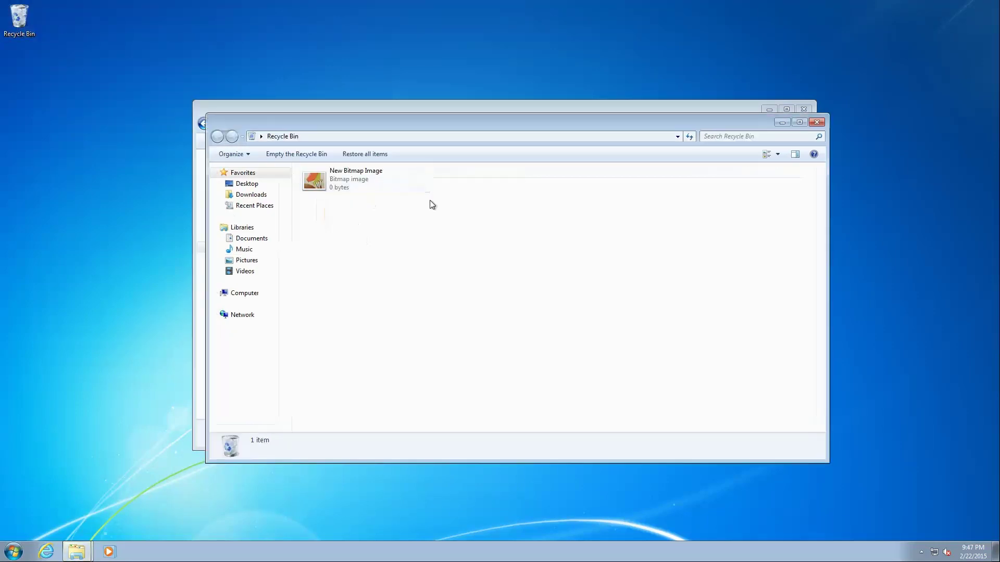
click(338, 177)
key(Delete)
key(Return)
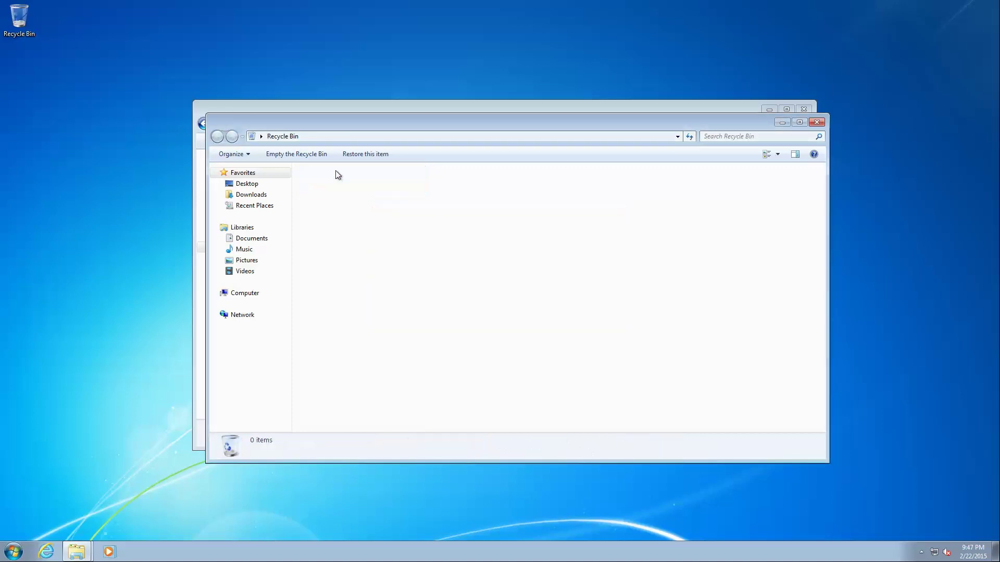
click(822, 122)
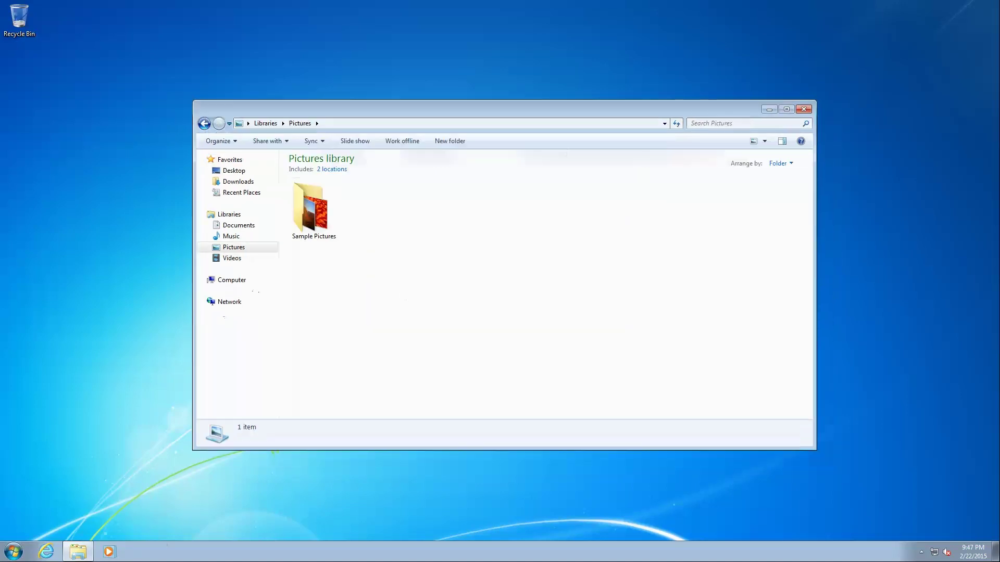
click(256, 182)
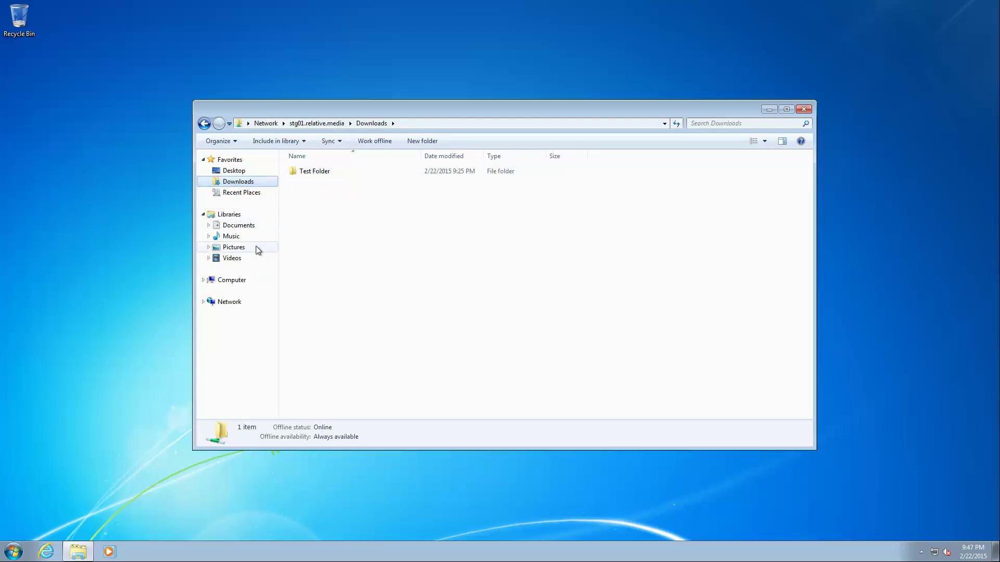
click(230, 247)
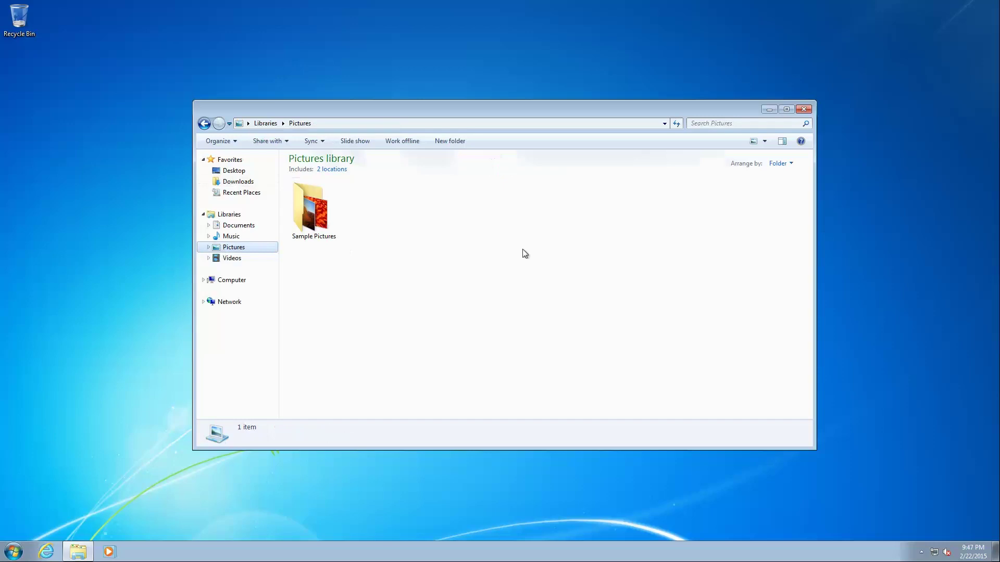
click(804, 109)
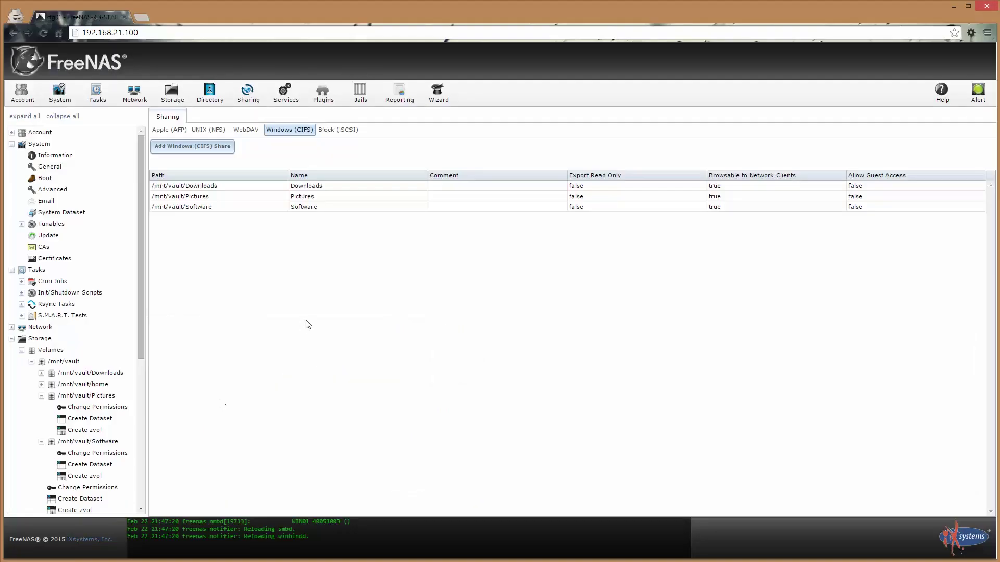
- Collapse the Volumes and Storage branches of the FreeNAS navigation tree
scroll(52, 234, down, 3)
click(21, 222)
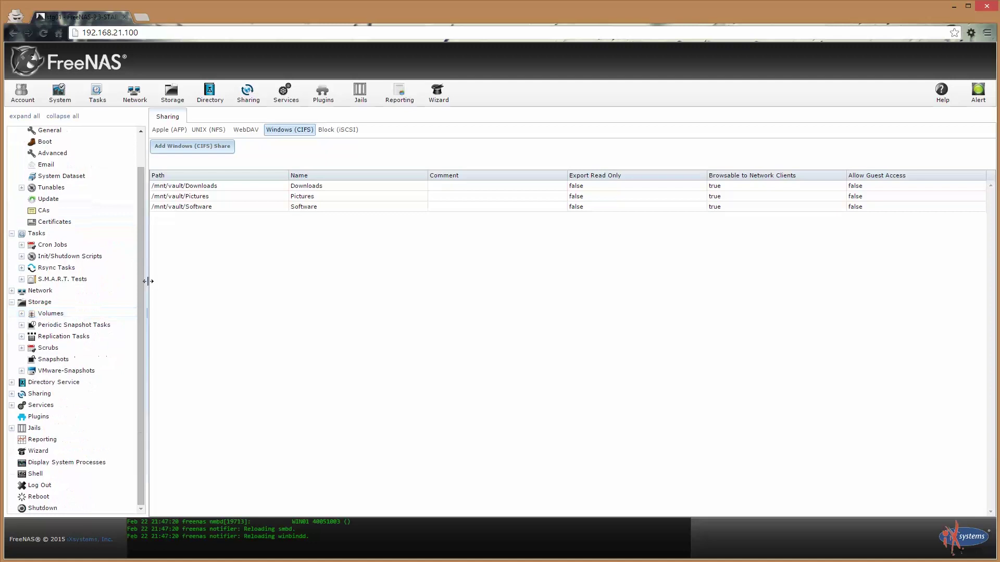
click(21, 304)
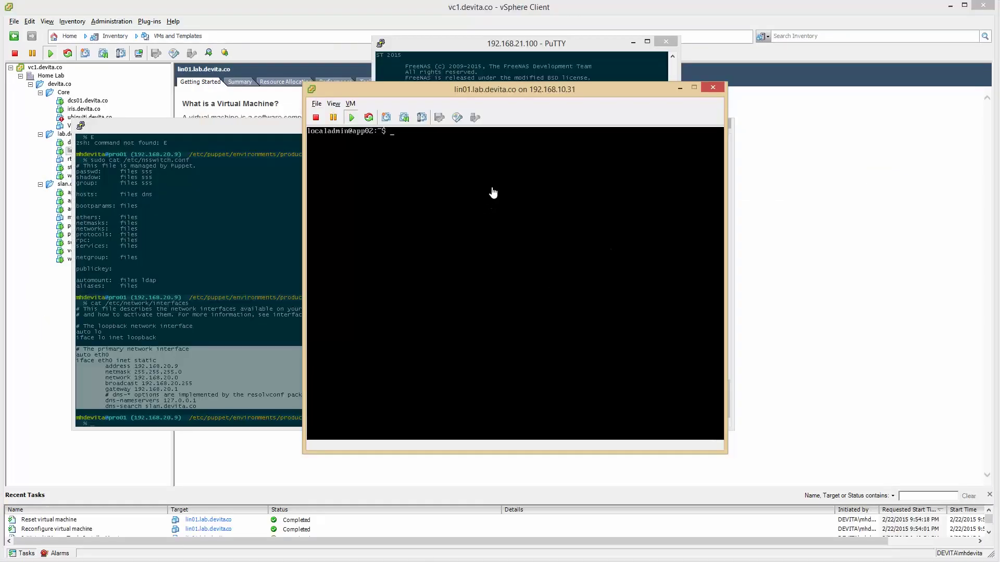
- Display the lin01 OS release with cat /etc/issue
drag(518, 89, 479, 73)
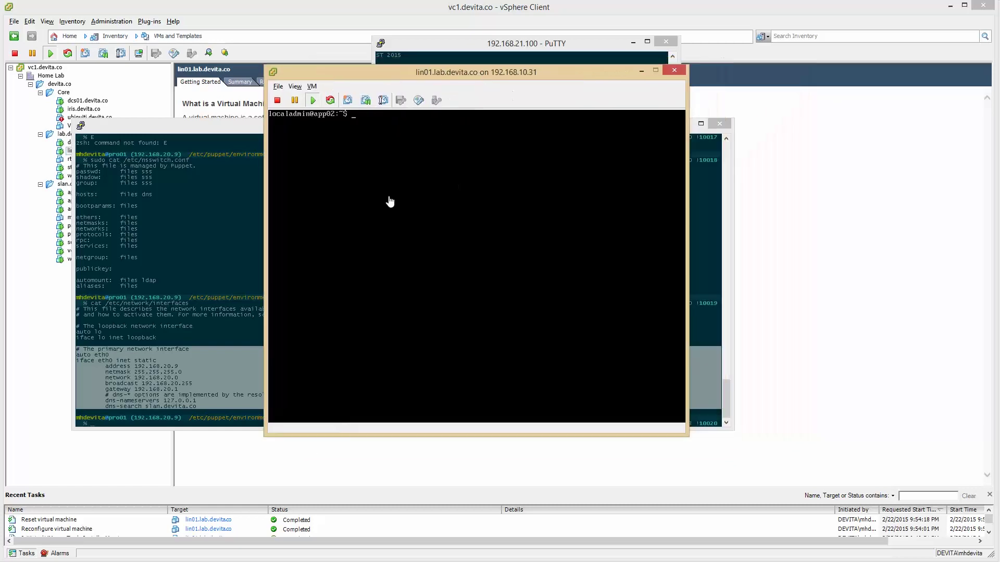
click(423, 125)
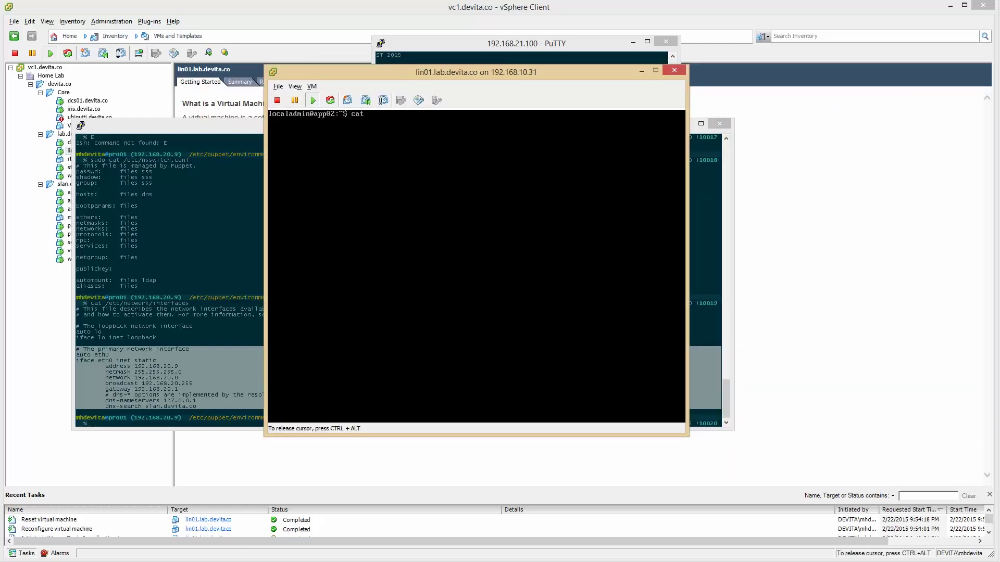
text(cat /etc/issue)
key(Return)
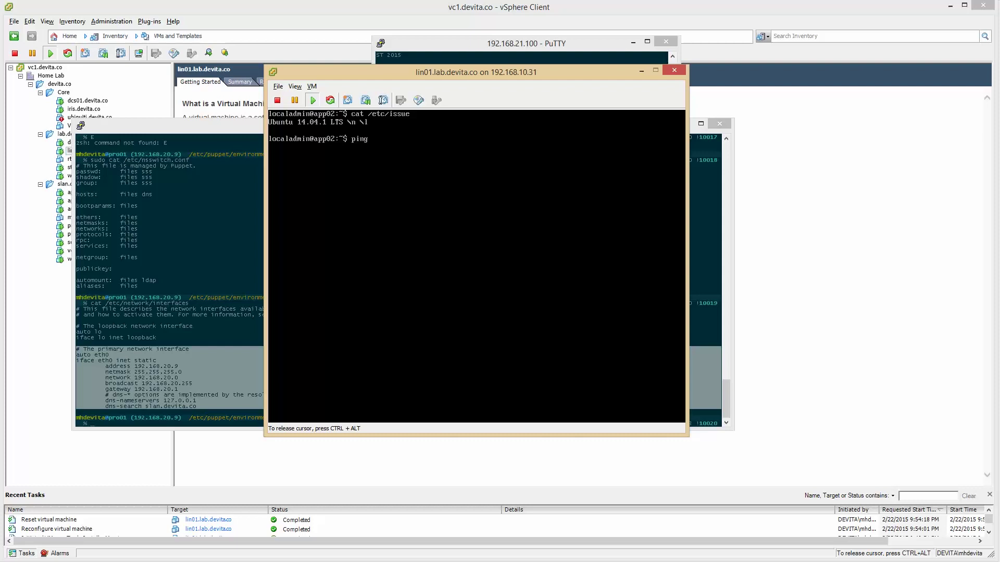
- Verify connectivity with ping 8.8.8.8 and DNS with nslookup google.com, then clear the console
text(ping 8.8.8.8)
key(Return)
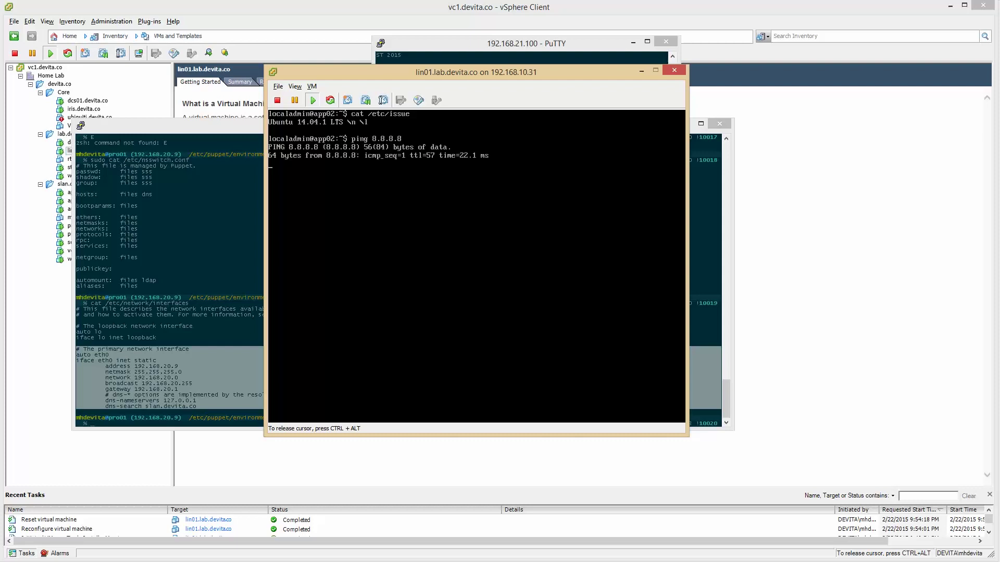
key(ctrl+c)
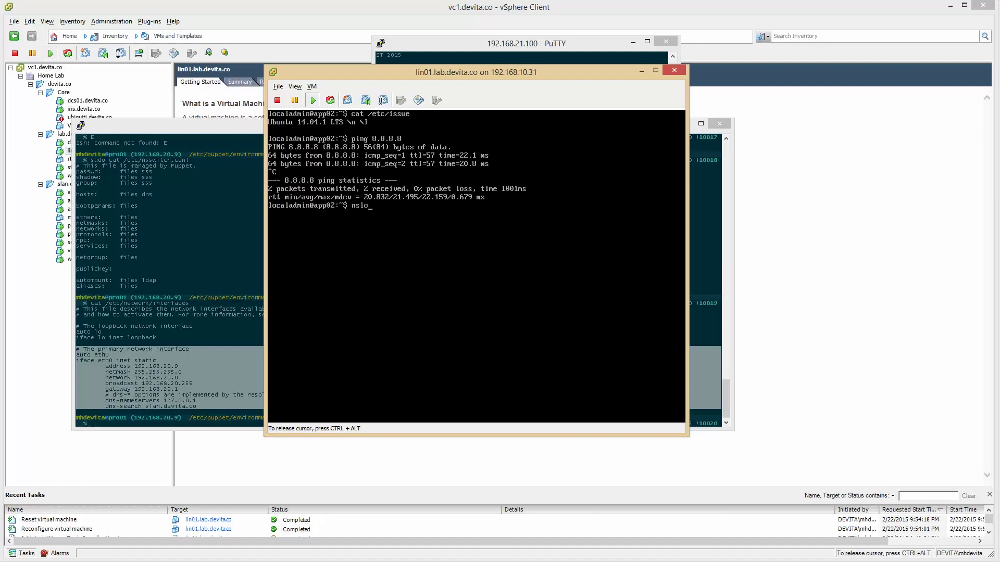
text(nslookup google.com)
key(Return)
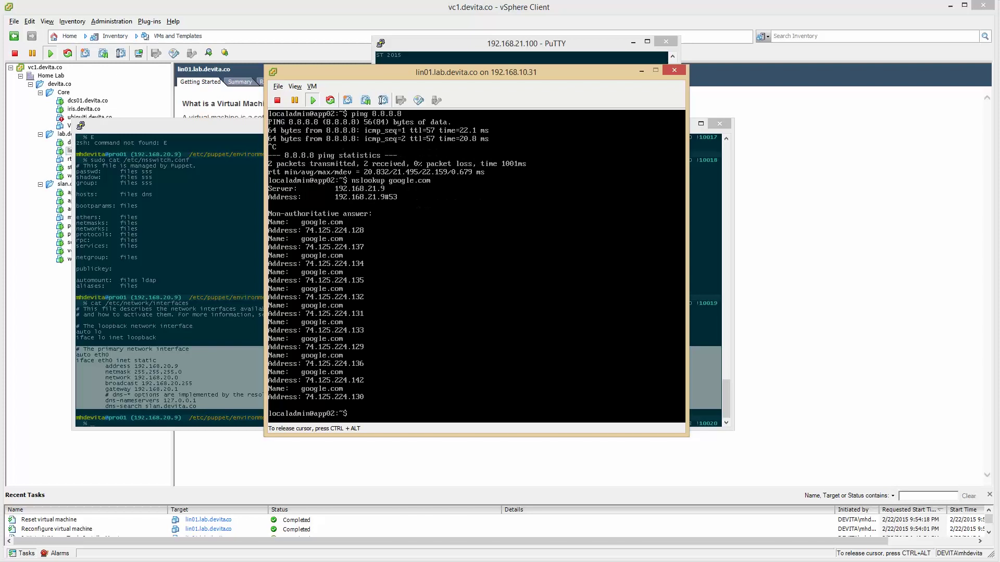
text(clear)
key(Return)
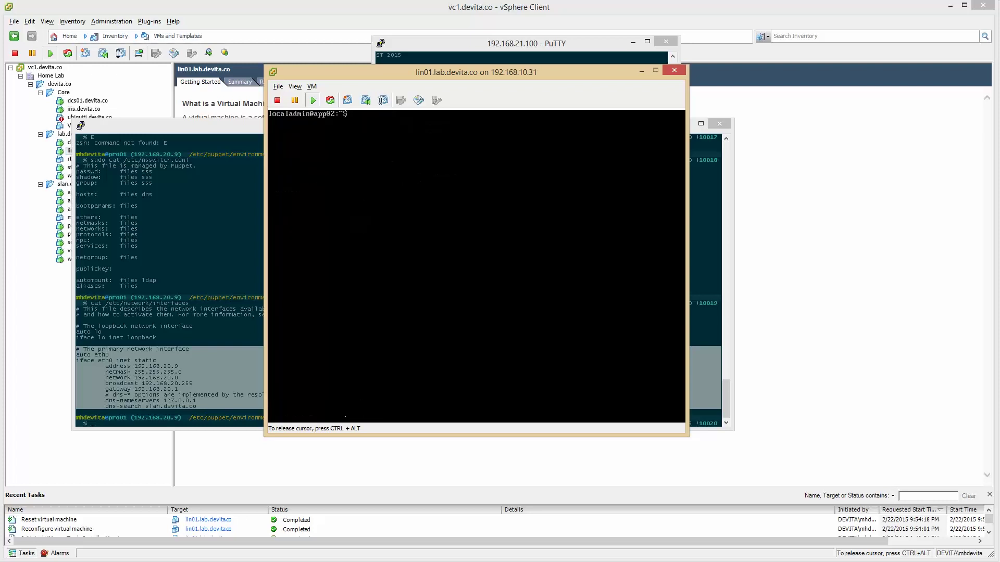
key(ctrl+alt)
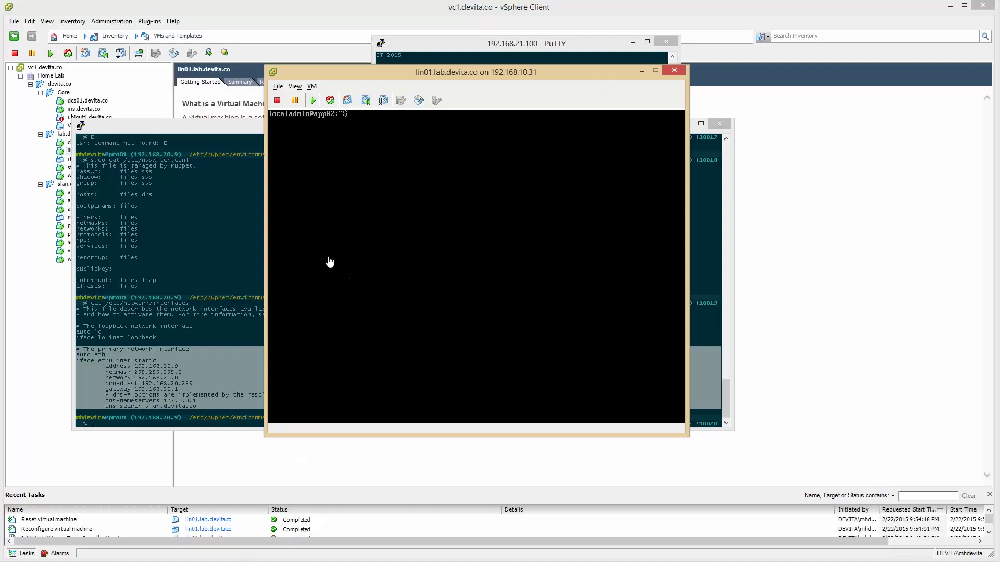
mouse_move(399, 76)
mouse_down()
mouse_move(418, 78)
mouse_move(392, 67)
mouse_up()
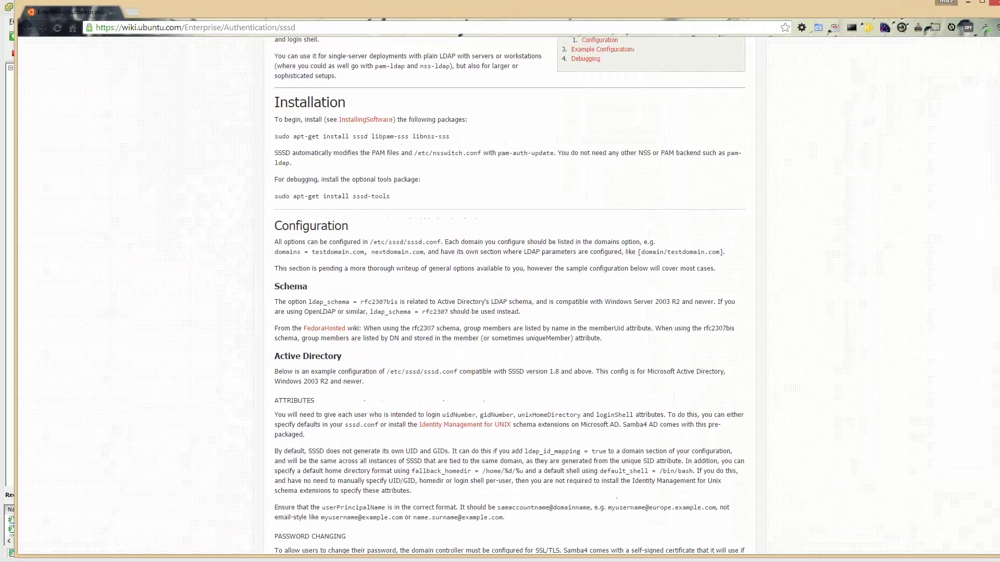
- Highlight the sssd and sssd-tools install commands and the /etc/sssd/sssd.conf path on the wiki
click(293, 27)
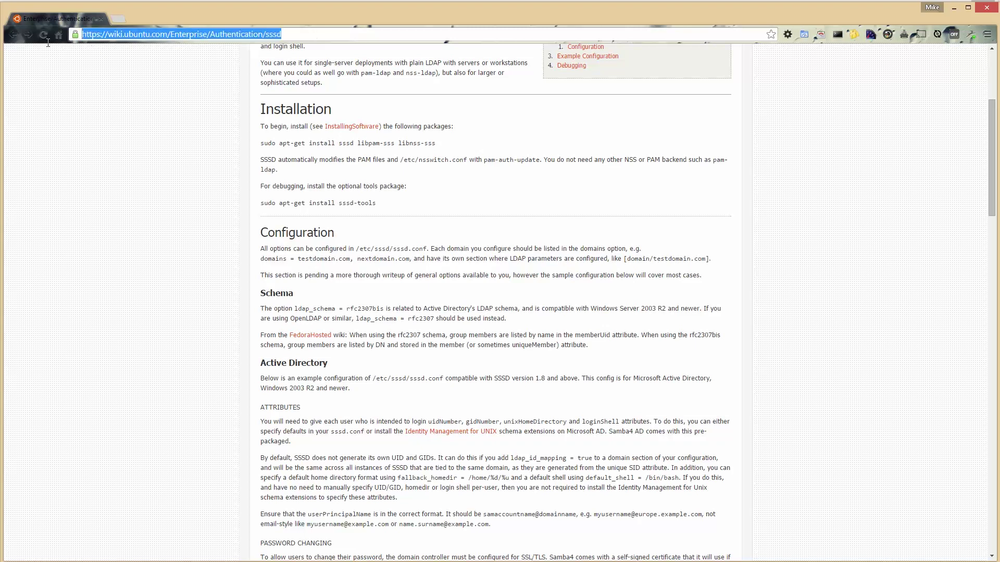
click(167, 158)
drag(448, 148, 256, 150)
drag(430, 201, 260, 204)
click(205, 260)
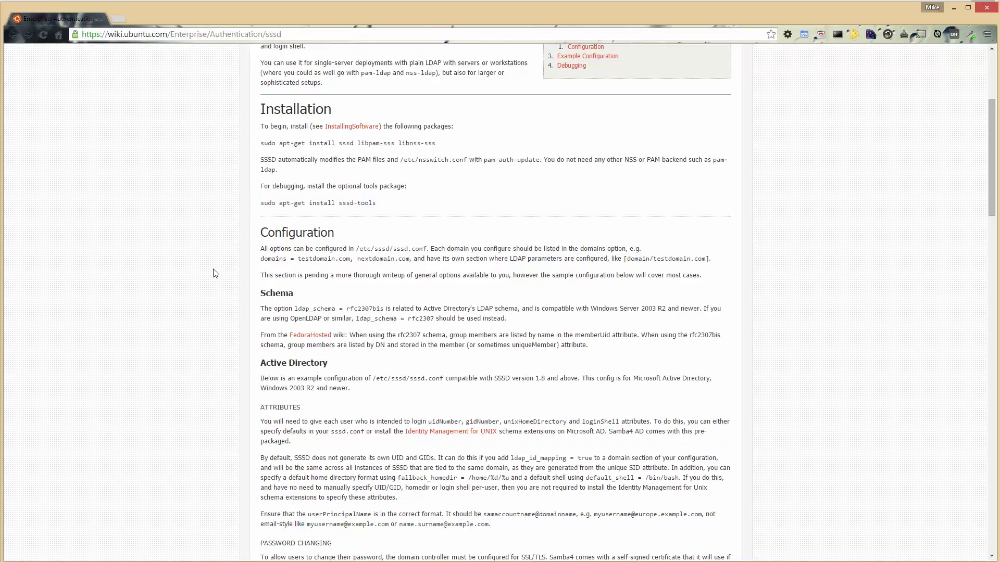
drag(358, 248, 426, 251)
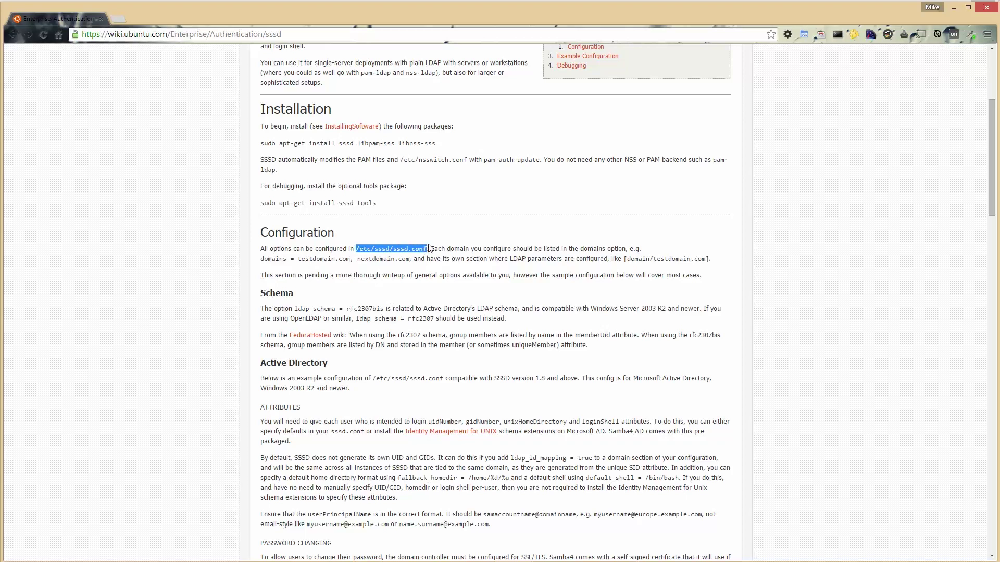
click(459, 302)
drag(344, 249, 379, 249)
click(446, 291)
click(495, 291)
- Read through the example sssd.conf configuration, then minimize the browser
scroll(516, 291, down, 10)
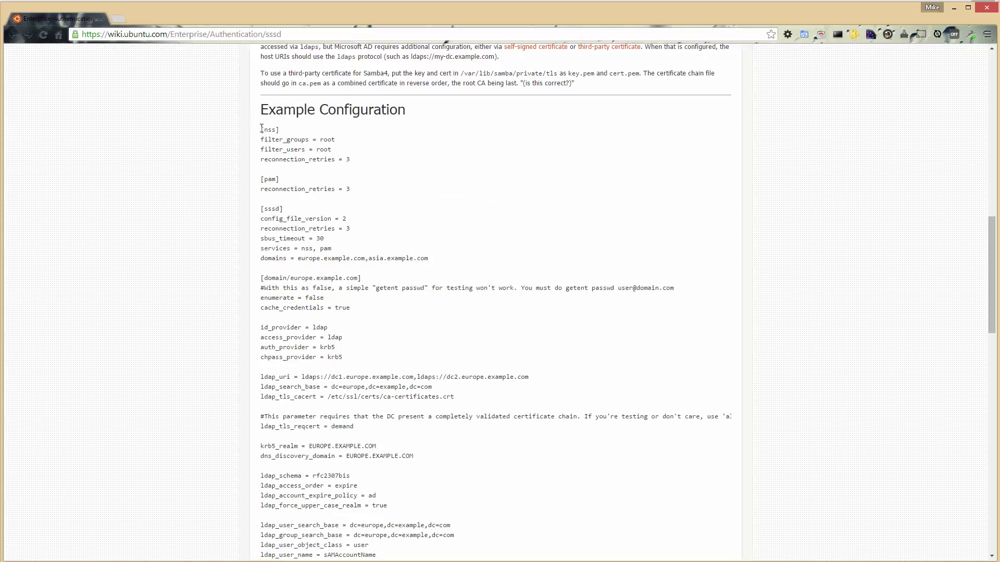
drag(263, 130, 440, 449)
click(440, 449)
scroll(442, 425, down, 7)
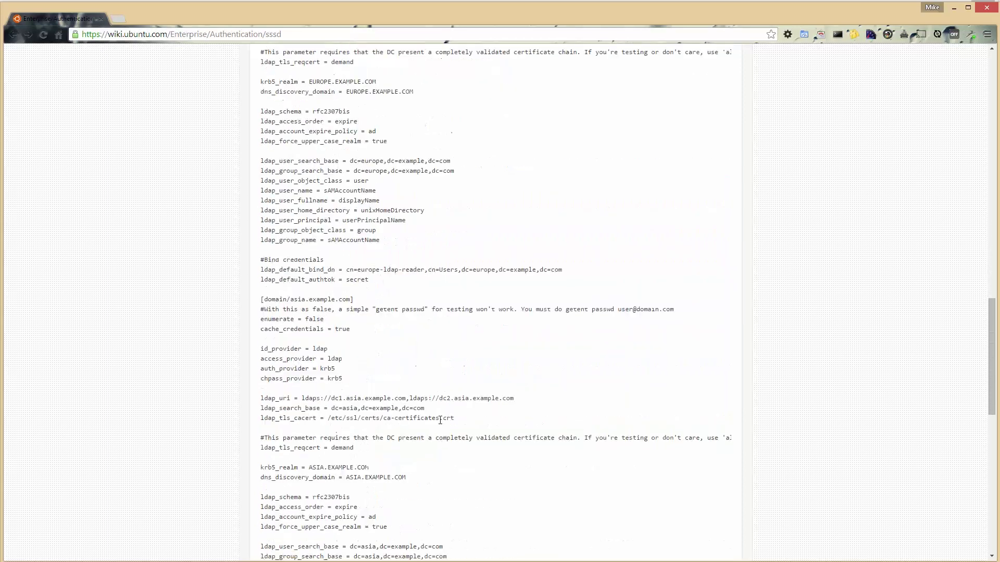
scroll(347, 162, down, 7)
scroll(351, 288, down, 5)
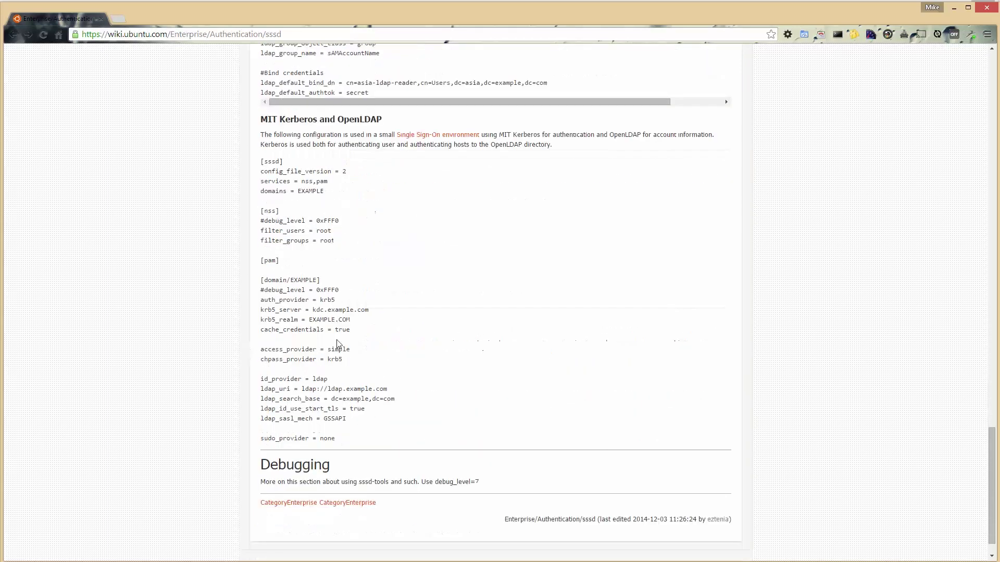
scroll(448, 252, up, 11)
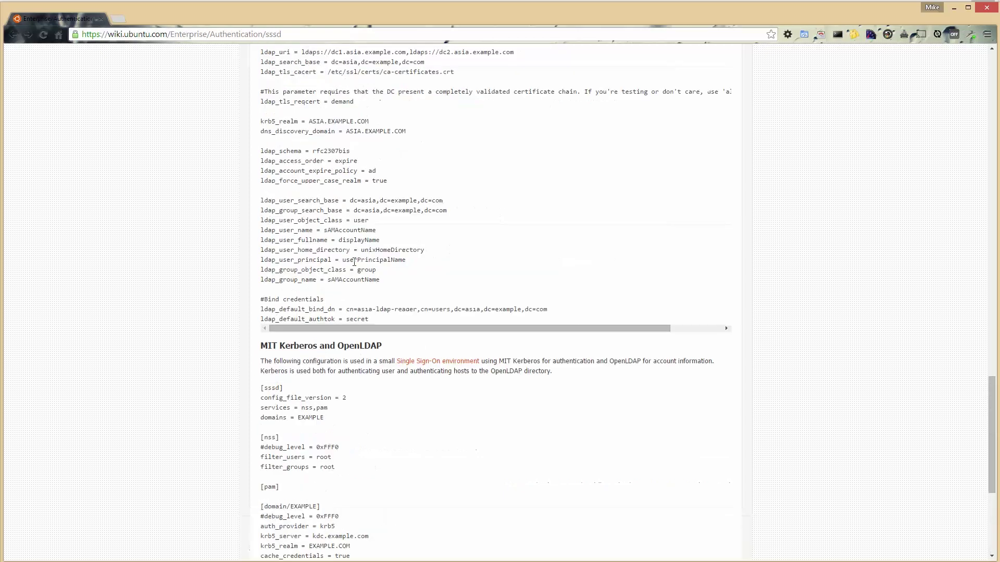
click(954, 8)
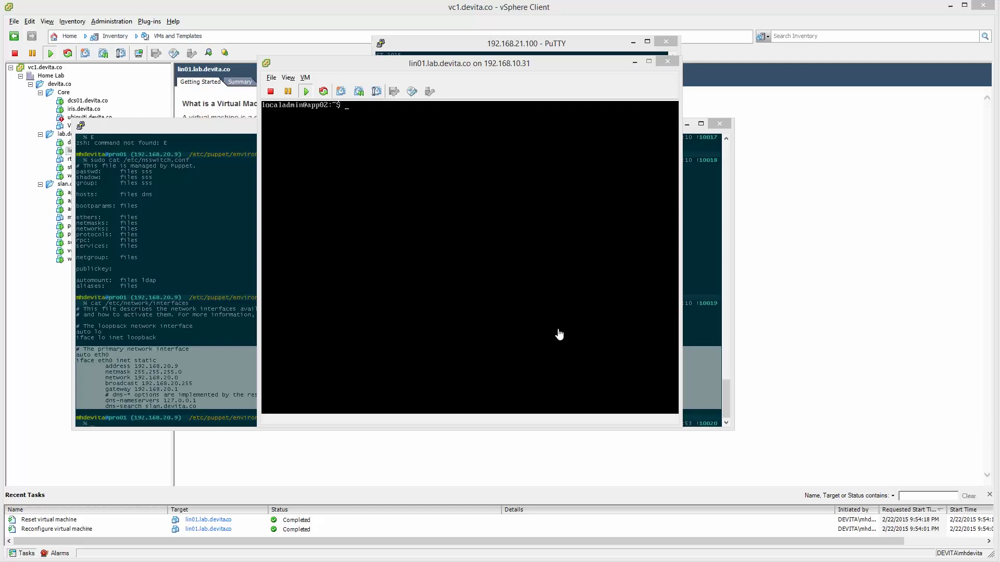
- Run sudo apt-get install for sssd, libpam-sss, libnss-sss, sssd-tools and ldap-utils
click(487, 280)
text(sudo apt-get install sssd libpam-sss libn)
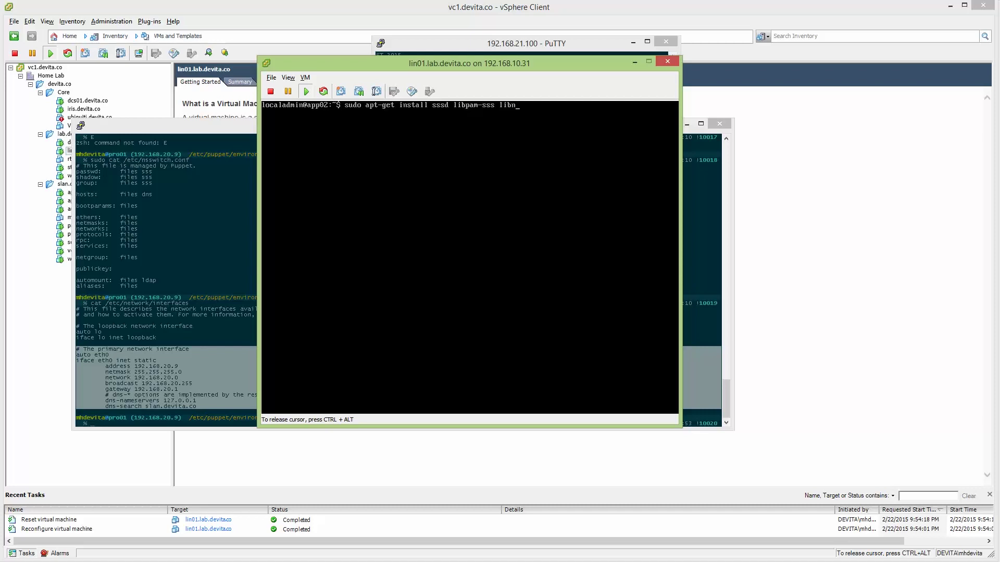
text(ss)
key(BackSpace)
text(sssd-tools ldap-utils)
key(Return)
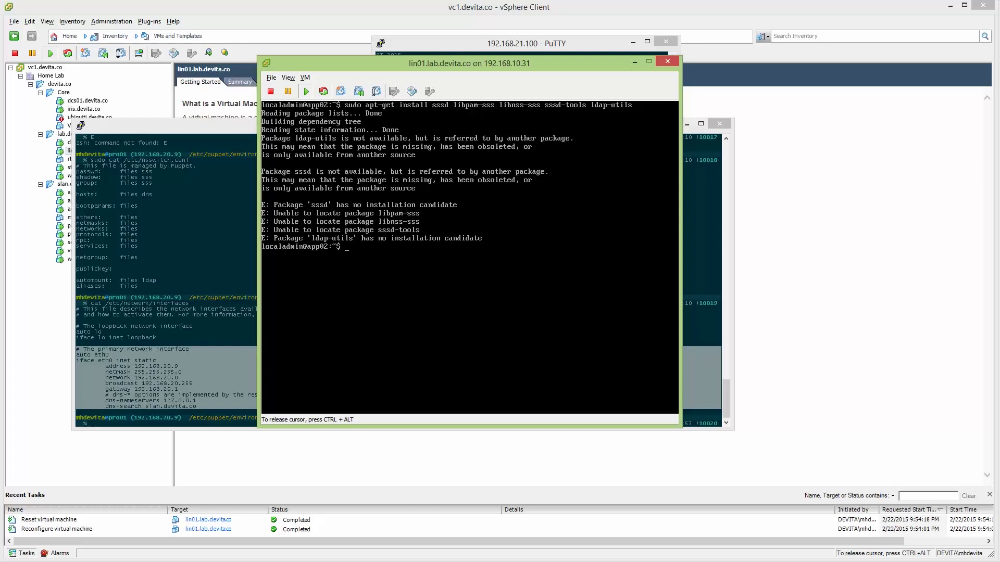
- Refresh the package lists with sudo apt-get update
text(udo apt-get update)
key(Return)
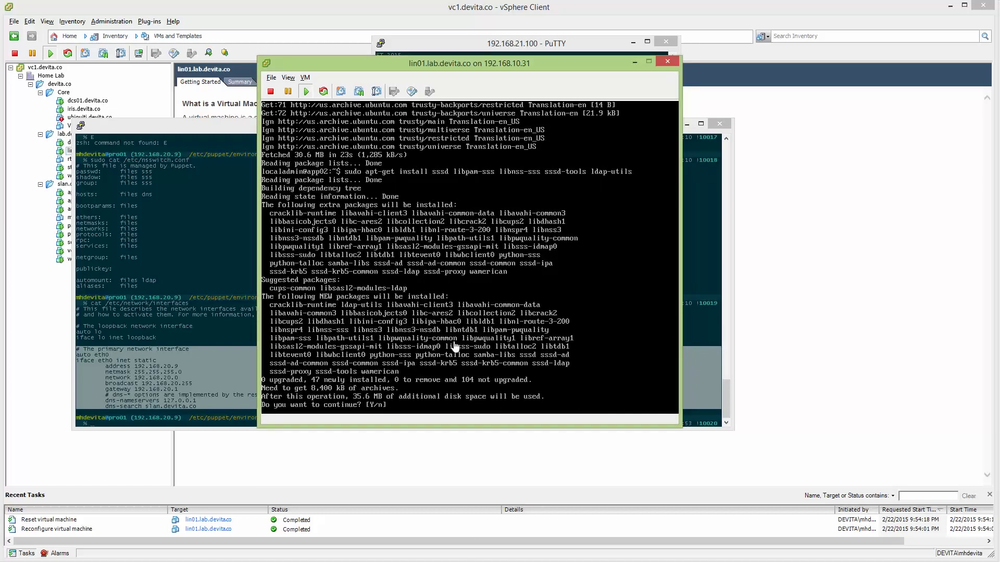
click(443, 339)
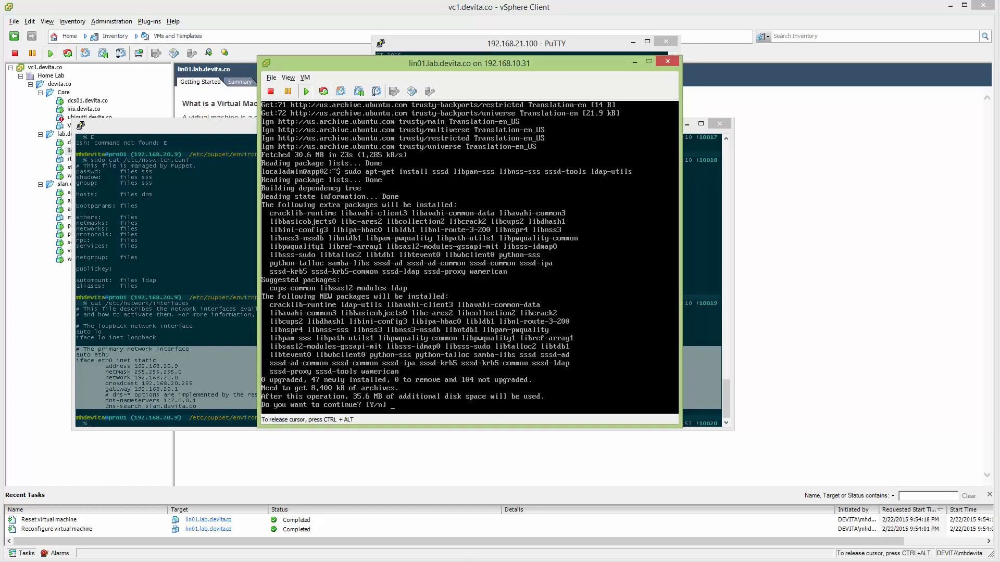
- Answer y to install the 47 new SSSD-related packages
text(y)
key(Return)
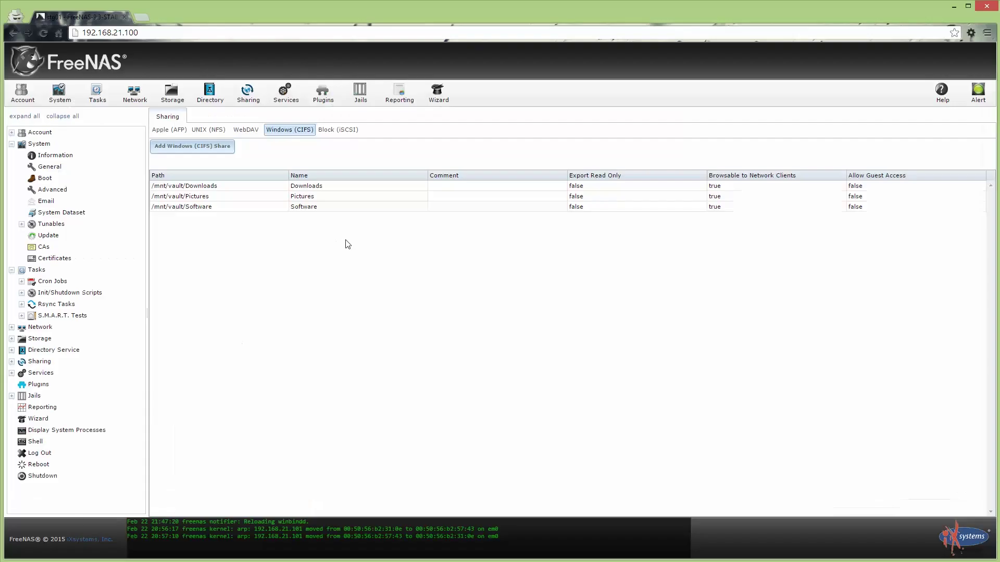
- Review the Active Directory settings under Directory in Advanced Mode
click(210, 93)
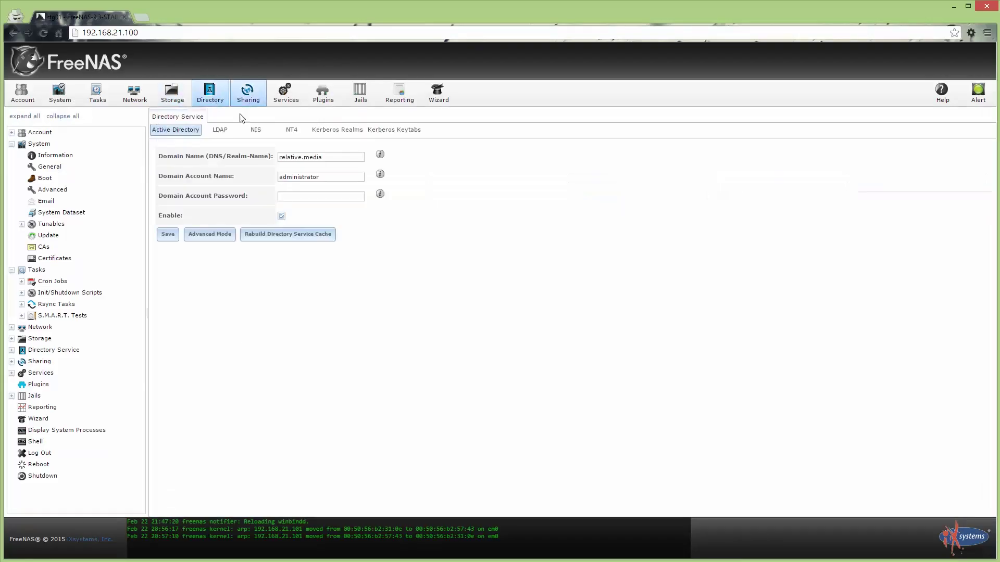
click(216, 235)
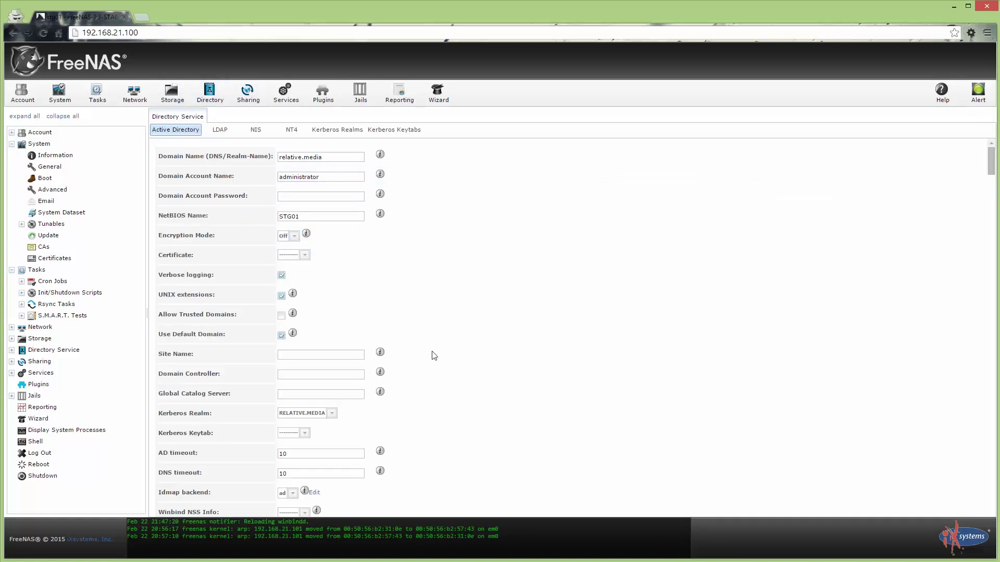
scroll(522, 239, down, 2)
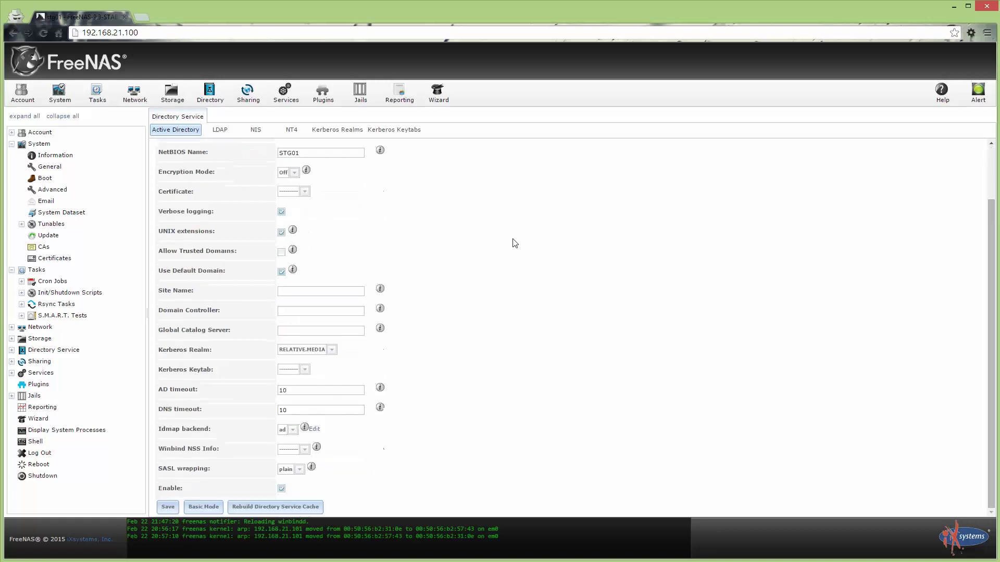
scroll(399, 382, up, 2)
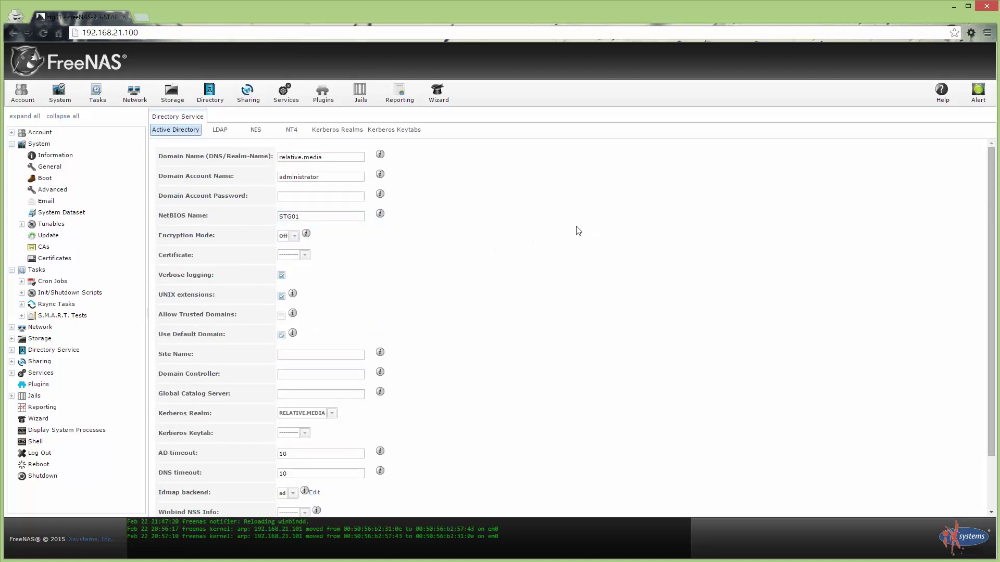
- Check the RELATIVE.MEDIA Kerberos realm and keytab list, cancelling a new keytab form
click(323, 130)
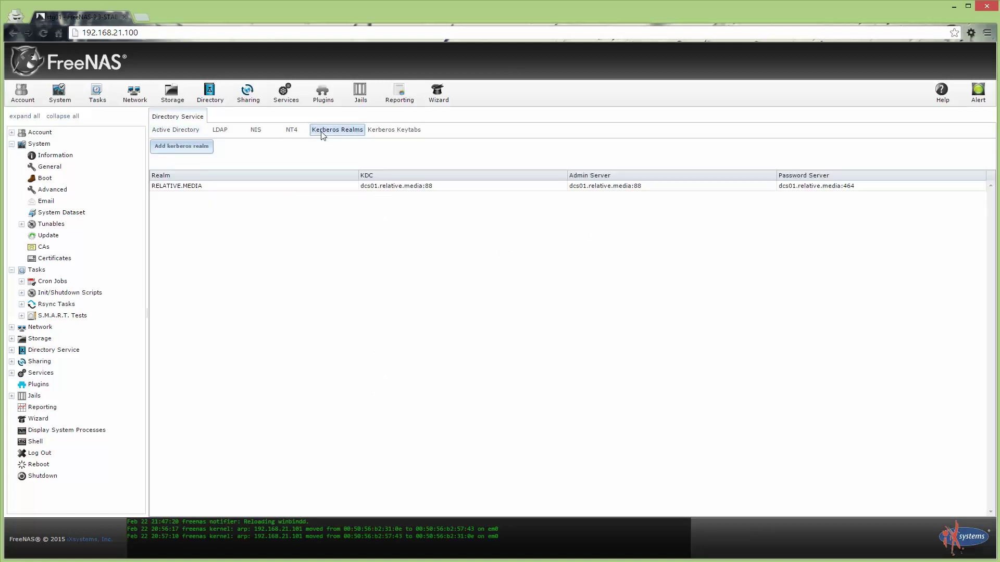
click(378, 188)
click(391, 130)
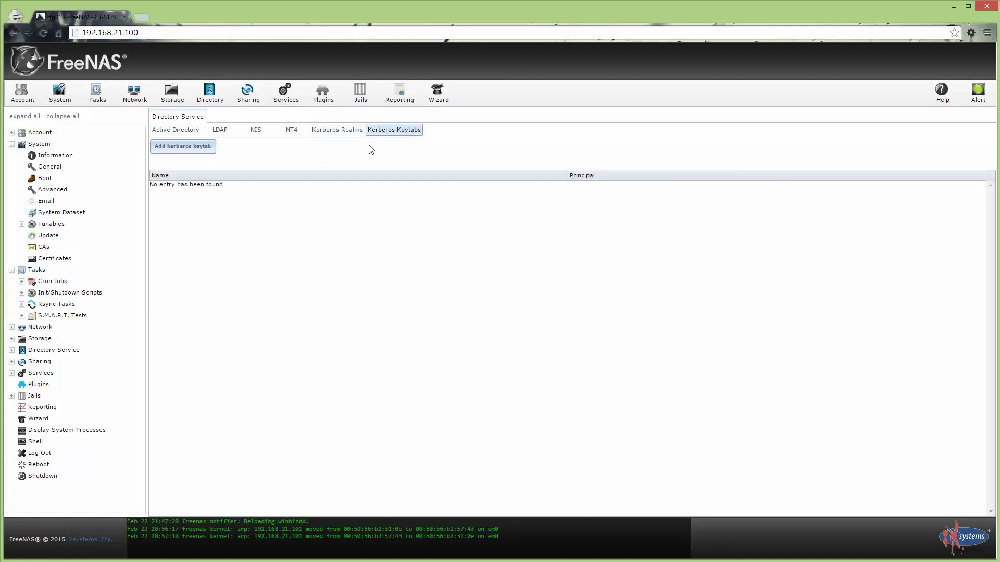
click(335, 129)
click(550, 188)
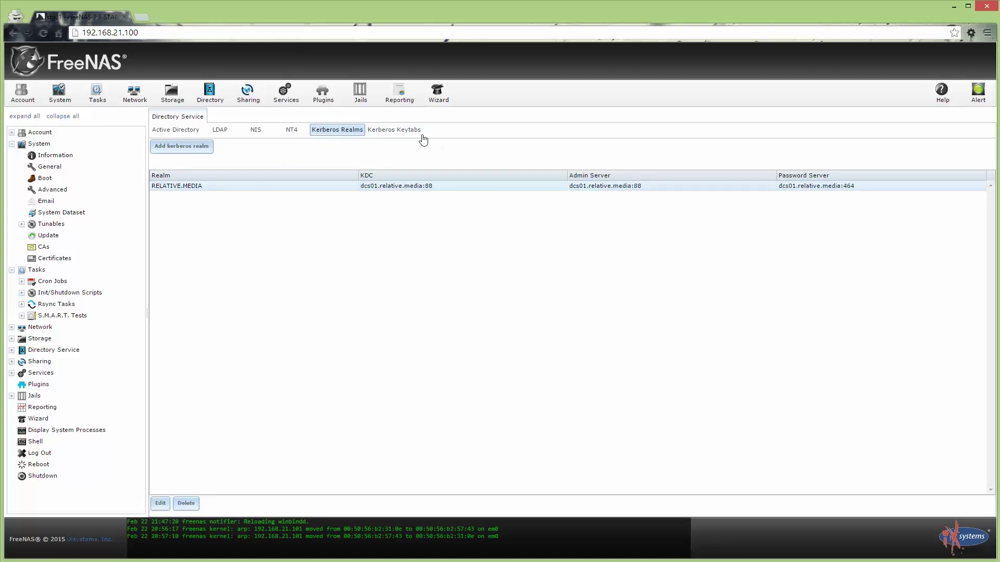
click(392, 131)
click(154, 146)
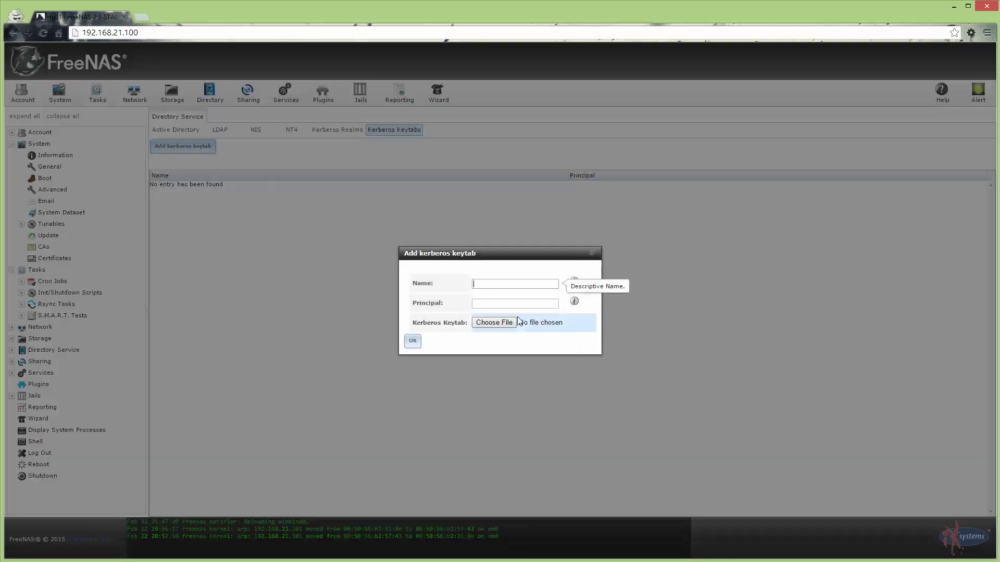
click(502, 305)
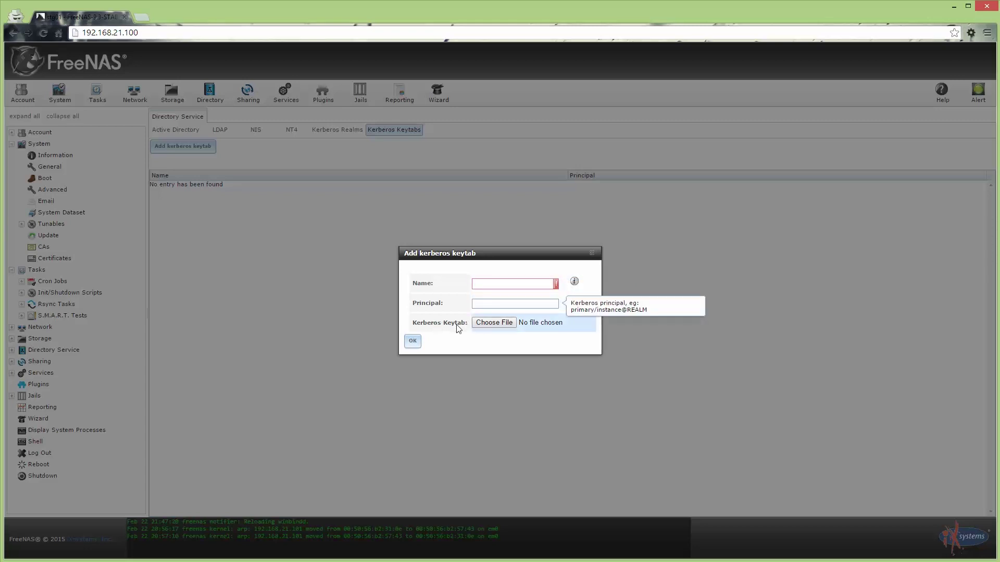
click(592, 254)
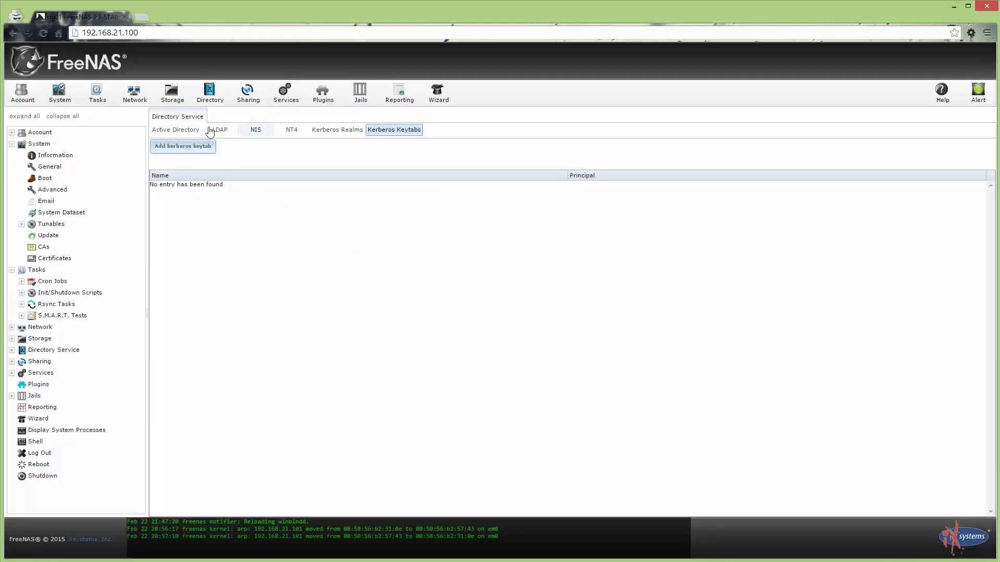
- Return to the Active Directory settings and review the password through Enable fields
click(190, 136)
drag(180, 196, 380, 194)
click(380, 195)
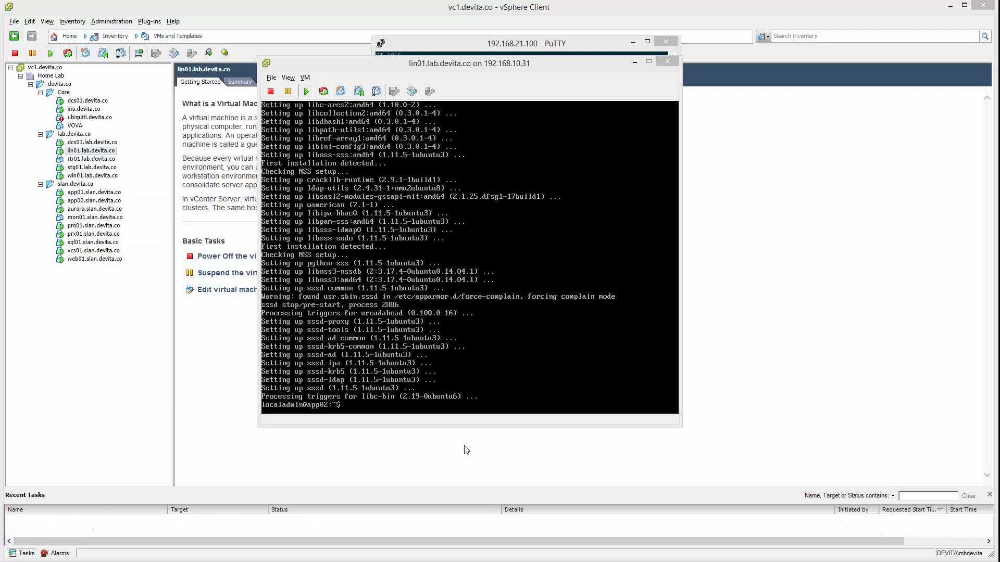
- Release the VM console, log into 192.168.21.102 via PuTTY SSH, and place the terminal beside the console
click(465, 303)
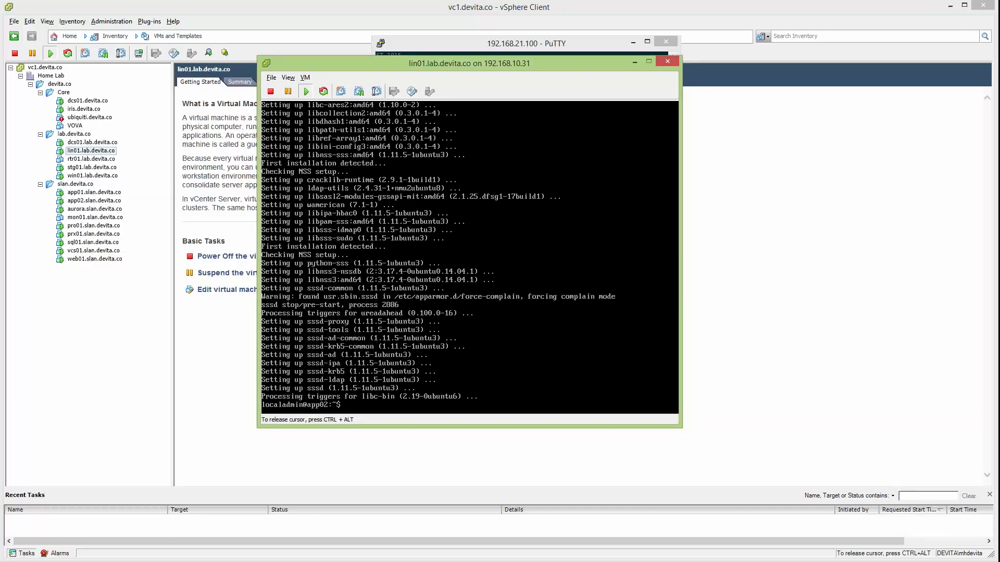
key(ctrl+alt)
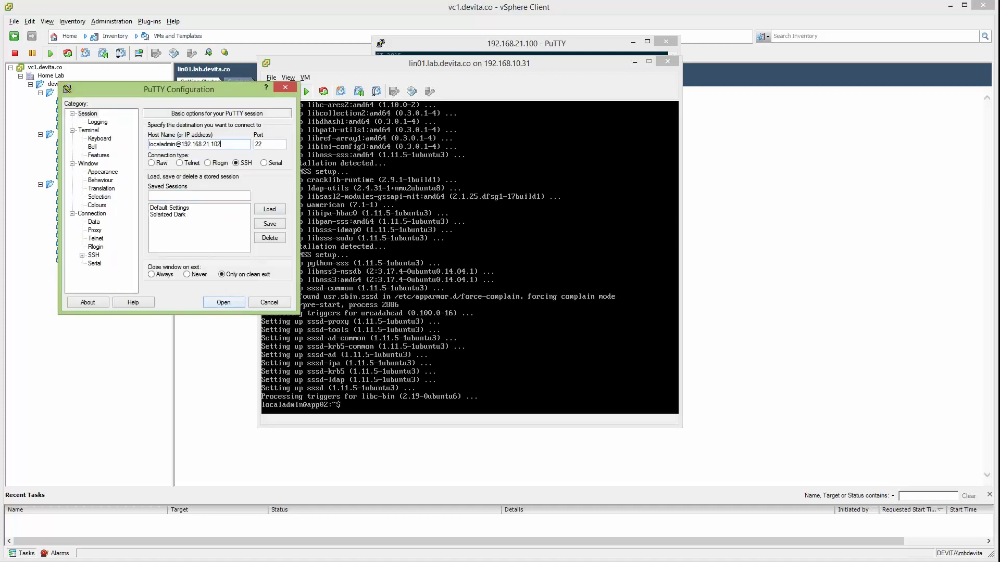
click(222, 303)
key(y)
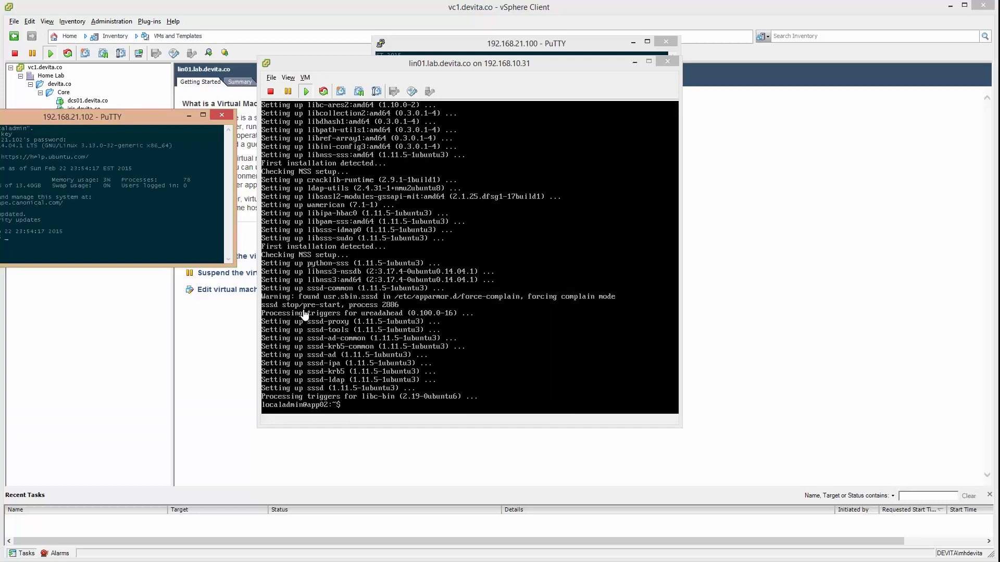
key(Return)
drag(229, 110, 230, 64)
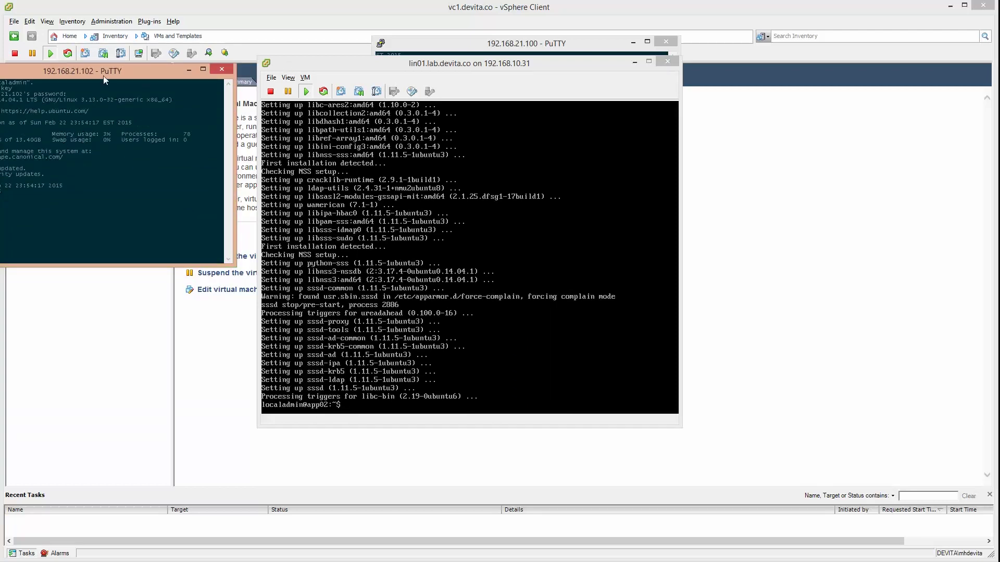
drag(103, 76, 344, 62)
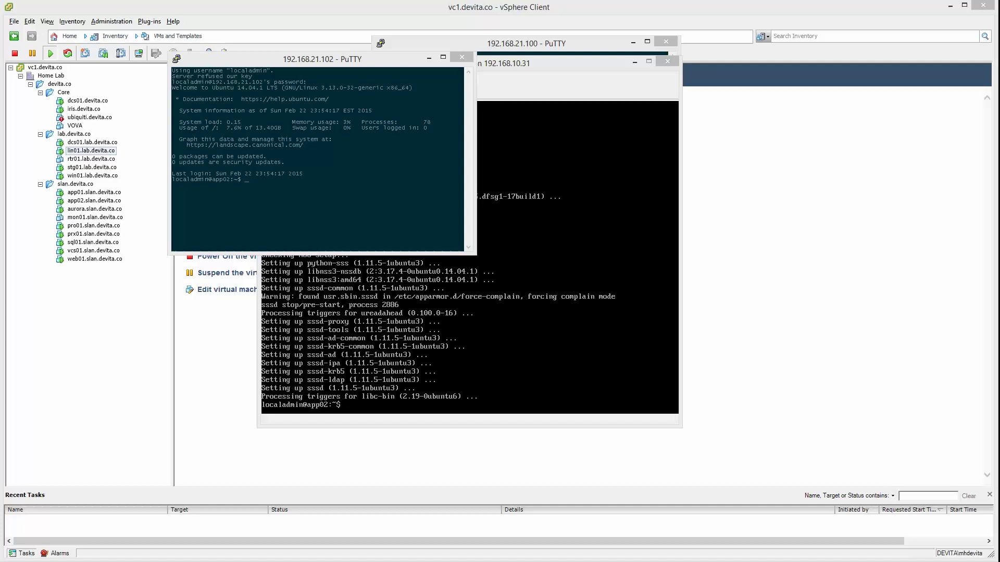
drag(999, 36, 99, 42)
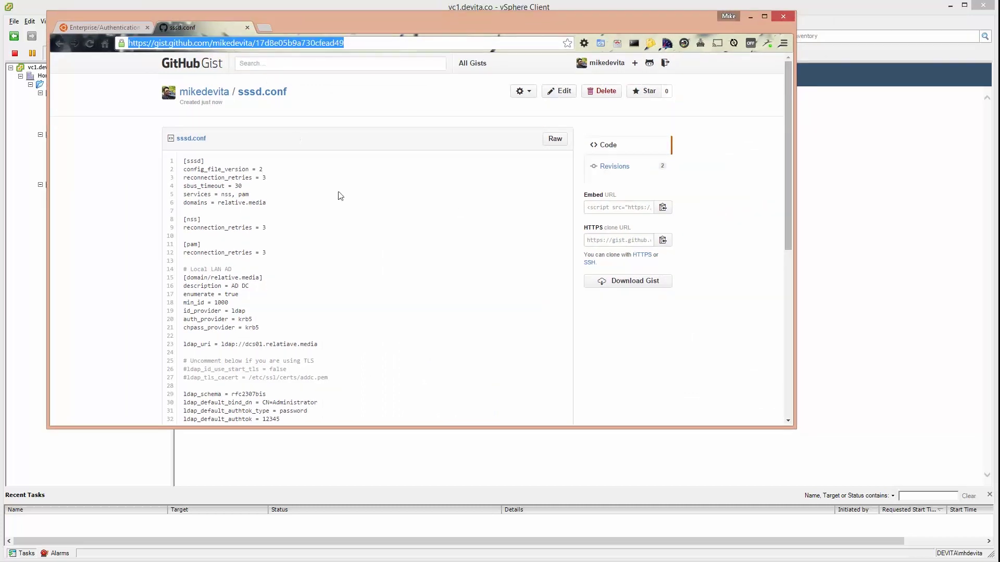
click(710, 165)
scroll(359, 209, down, 4)
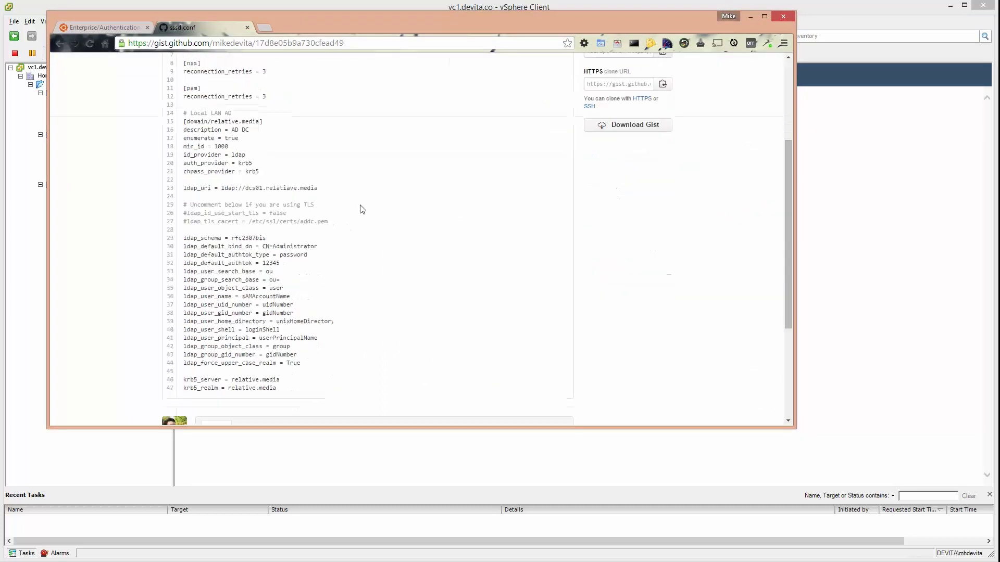
drag(284, 340, 180, 160)
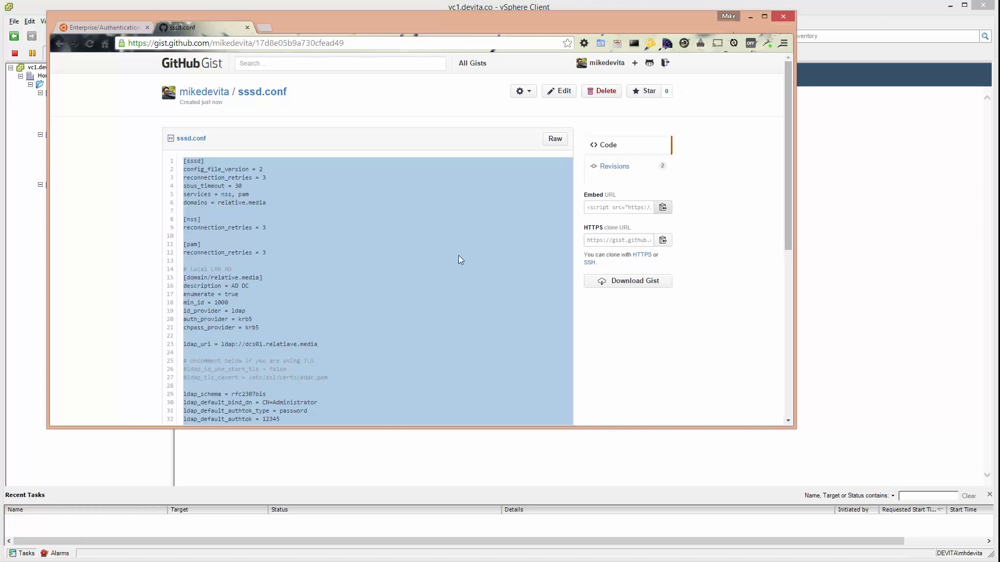
click(424, 254)
scroll(292, 203, down, 2)
scroll(223, 147, up, 2)
double_click(215, 169)
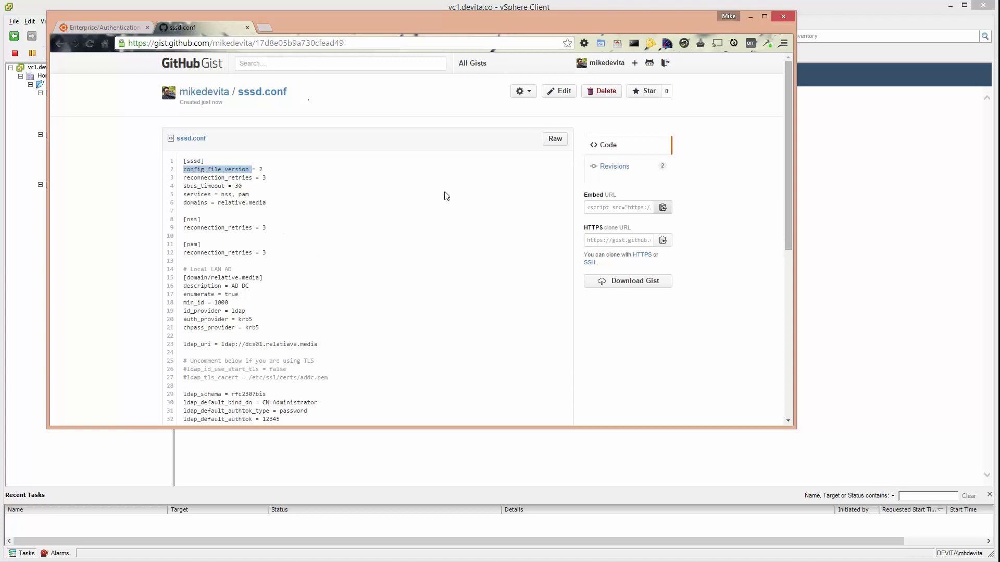
scroll(398, 232, down, 3)
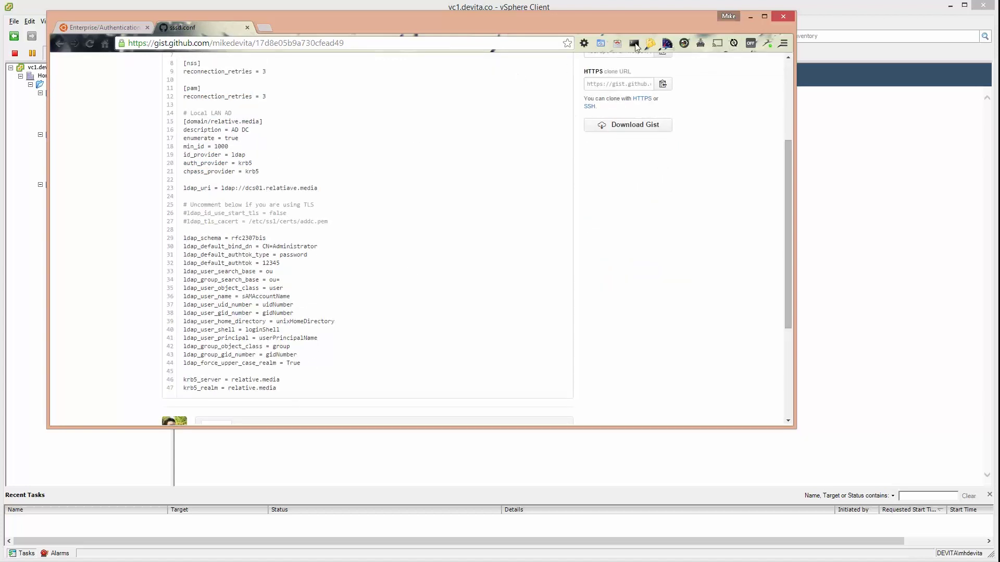
click(749, 16)
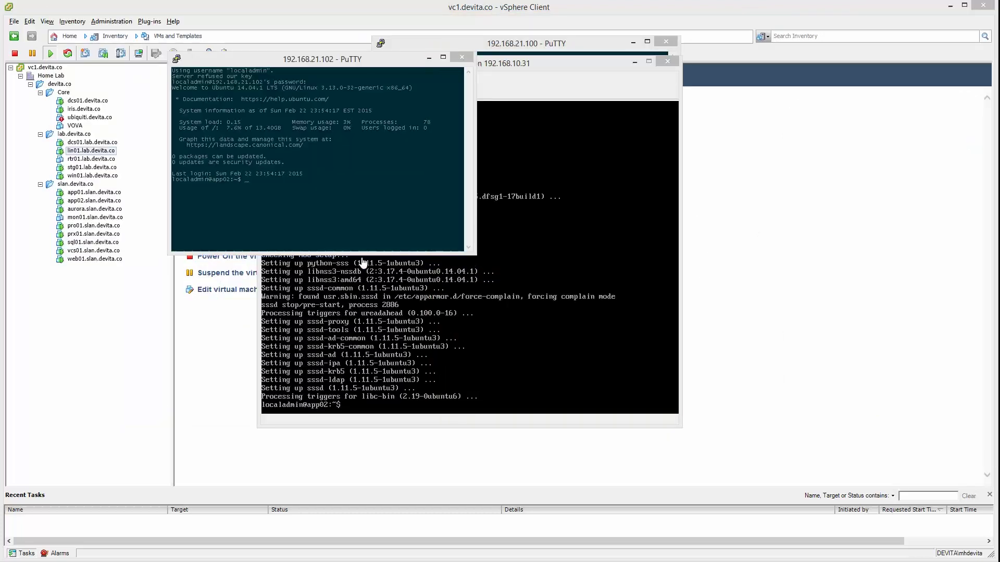
- Enlarge the 192.168.21.102 PuTTY window to cover most of the screen and move it up-left
click(464, 252)
drag(475, 254, 997, 518)
drag(317, 61, 180, 33)
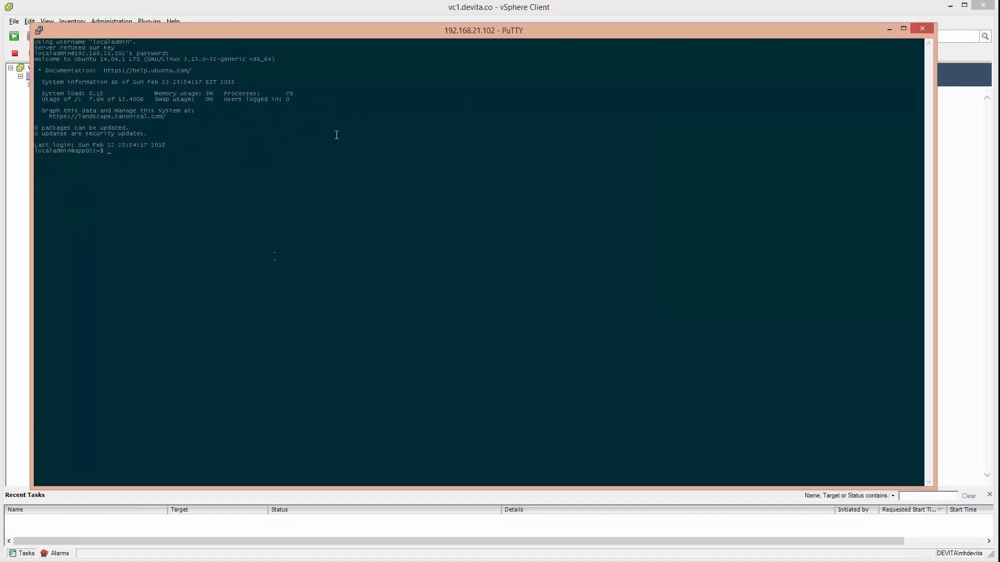
- Change the session's Lucida Console font from 8-point to 14-point and settle the window top-left
right_click(338, 31)
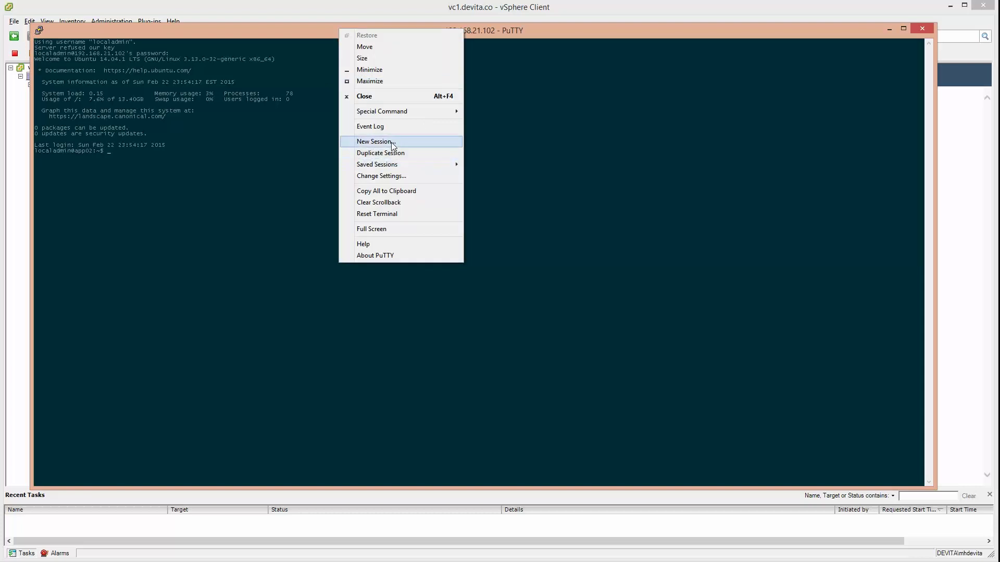
click(399, 178)
click(352, 360)
key(Up)
key(Up)
key(Up)
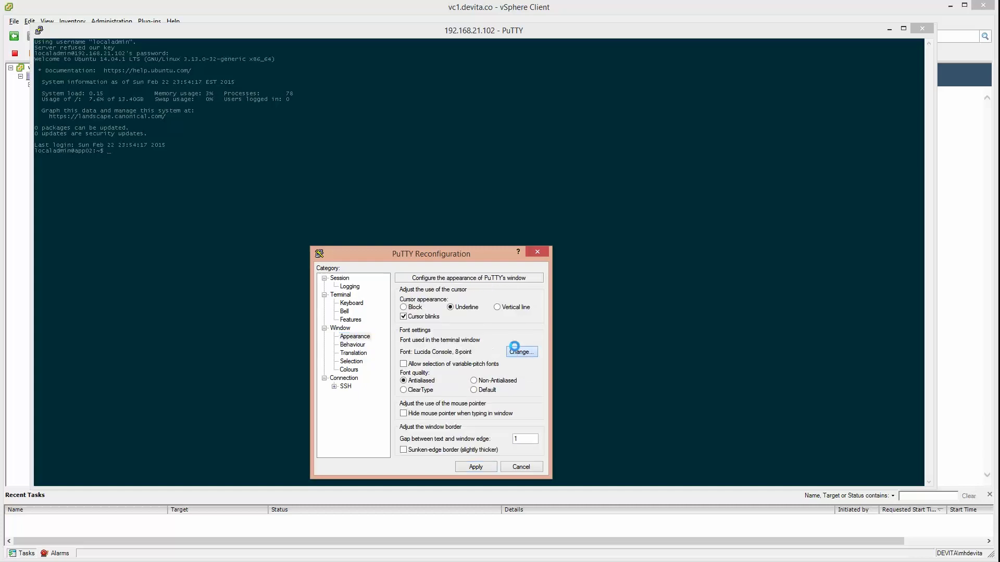
click(516, 351)
click(516, 392)
click(522, 399)
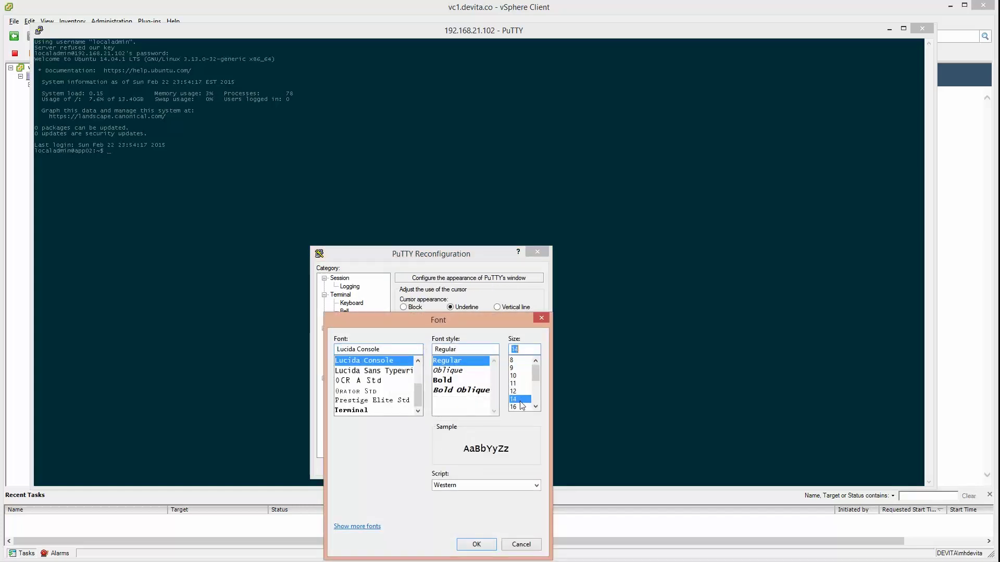
click(477, 545)
click(473, 468)
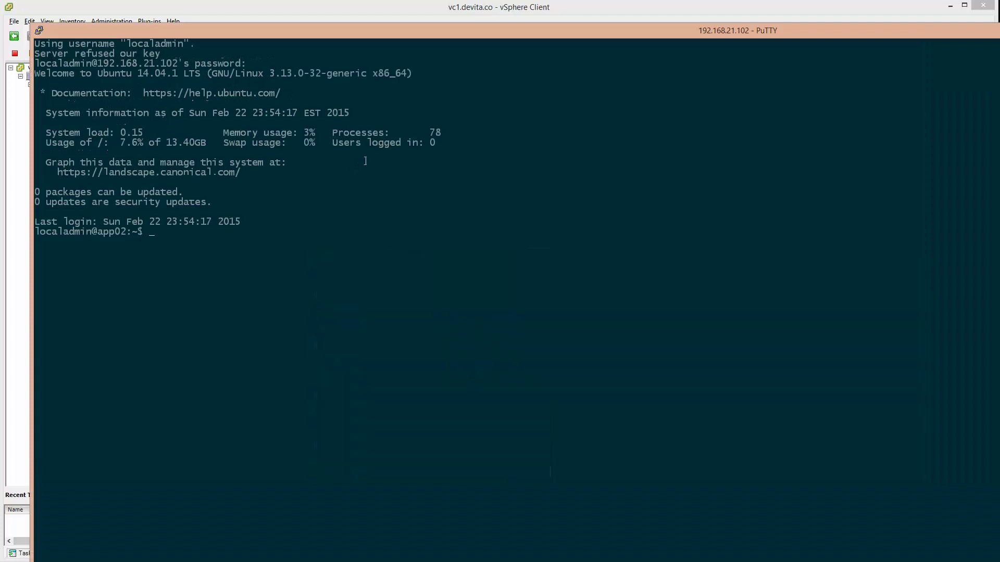
drag(311, 31, 282, 12)
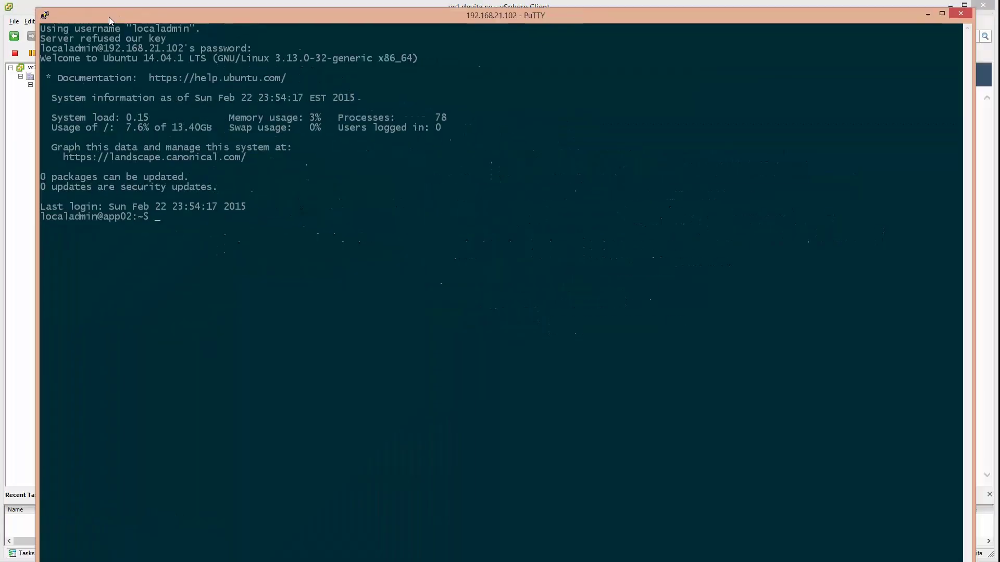
drag(76, 14, 83, 12)
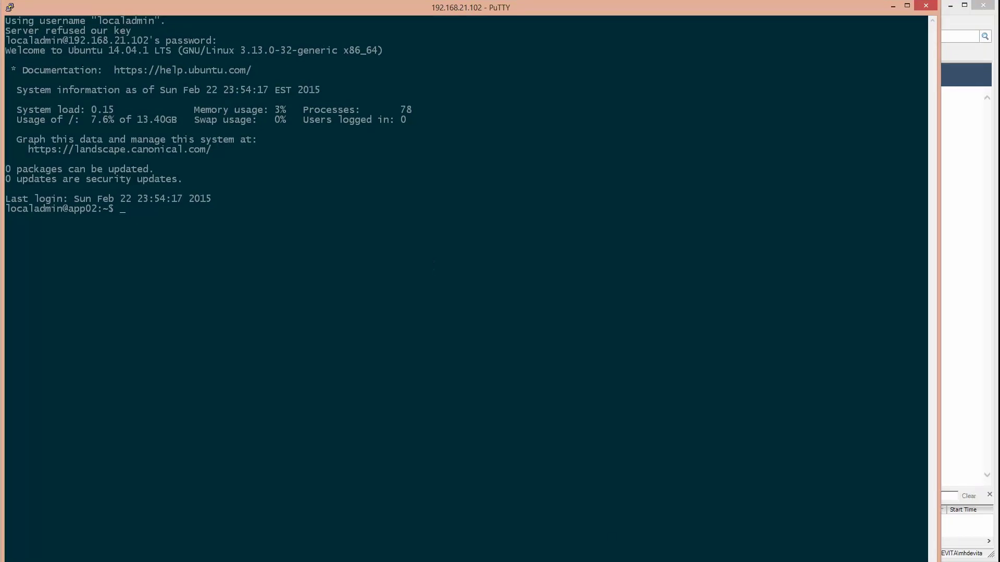
- Maximize the terminal and run sudo apt-get install vim, confirming vim is already installed
key(super+Up)
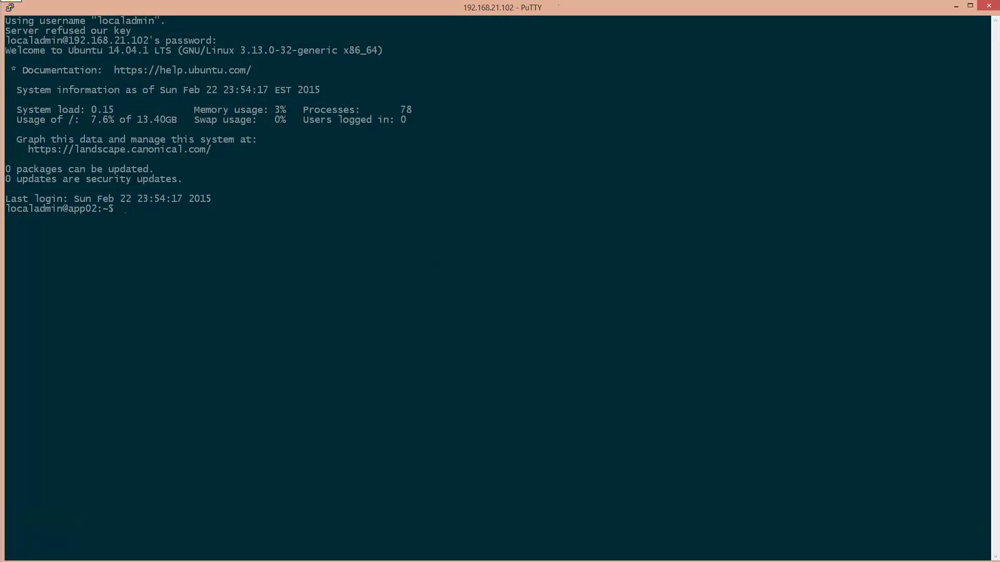
text(clear)
key(Return)
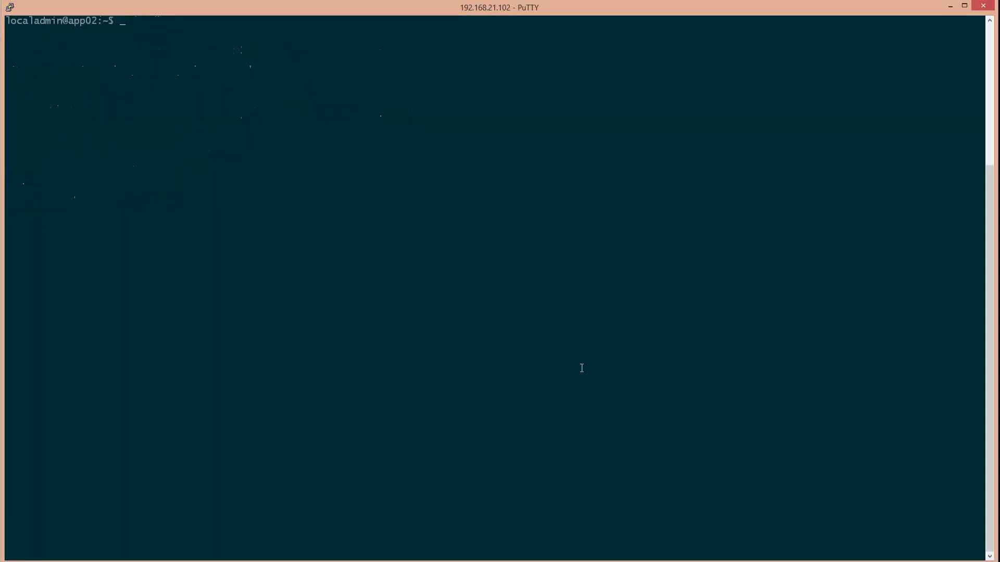
text(sudo vim)
key(Return)
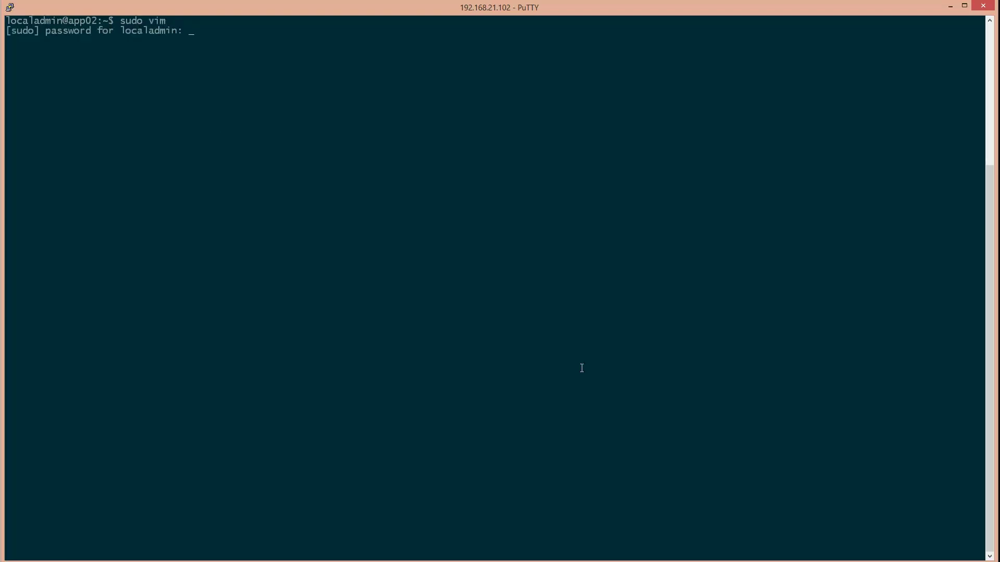
key(ctrl+c)
text(sudo apt-)
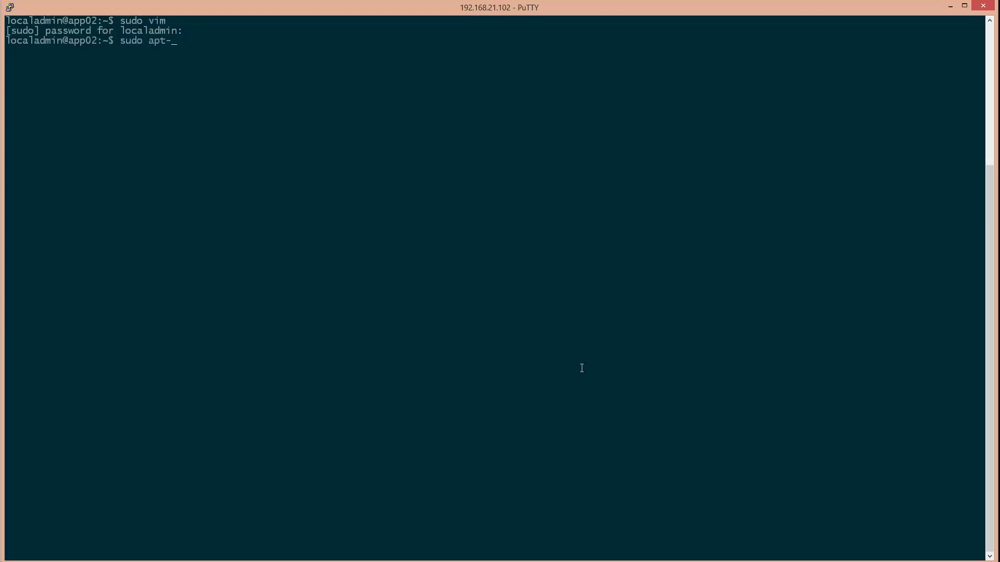
text(get install vim hto)
key(BackSpace)
key(BackSpace)
key(BackSpace)
key(Return)
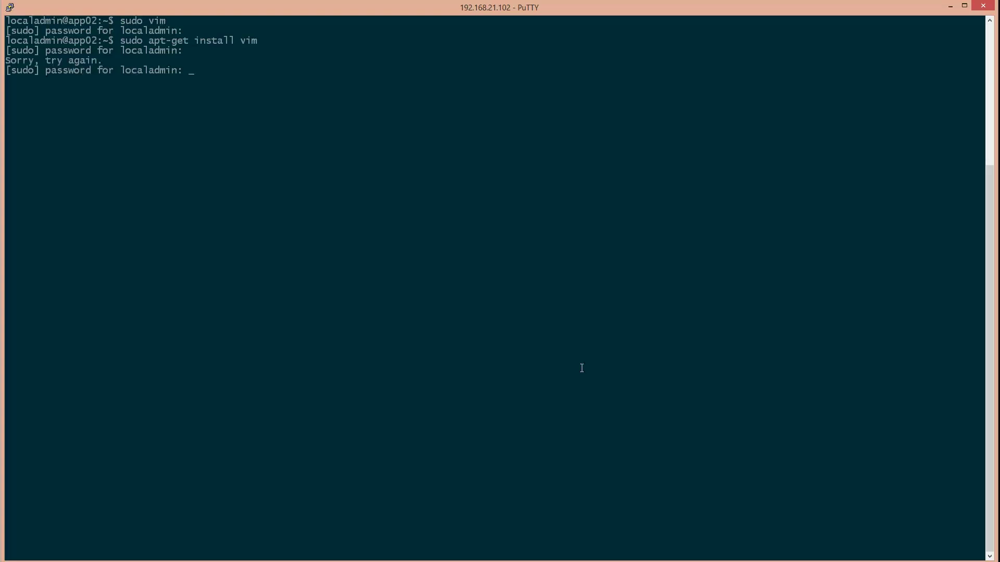
key(Return)
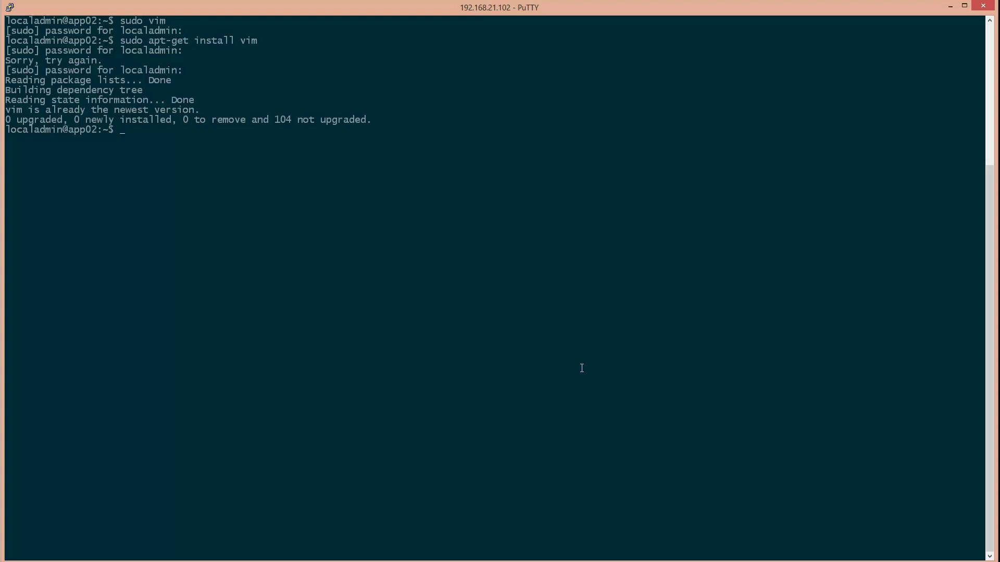
- Clear the screen, change into /etc, list it with ls -lh, and enter the sssd directory
text(clear)
key(Return)
text(sudo vim /etc/sssd/sssd.con)
key(ctrl+c)
text(cd /etc)
key(Return)
text(ls -lh)
key(Return)
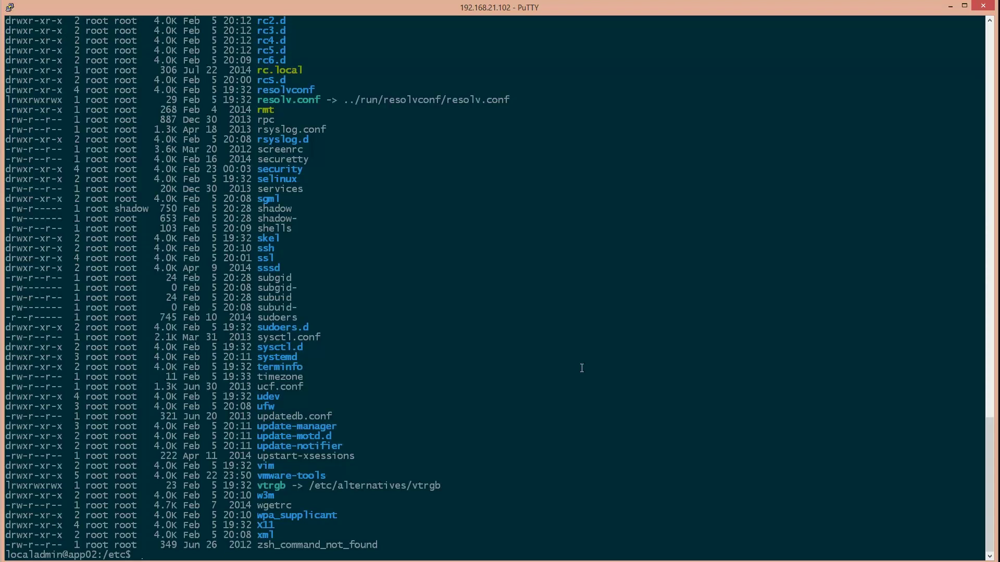
text(cd sssd)
key(Return)
- List /etc/sssd and open a new sssd.conf with sudo vim
text(clear)
key(Return)
text(ls)
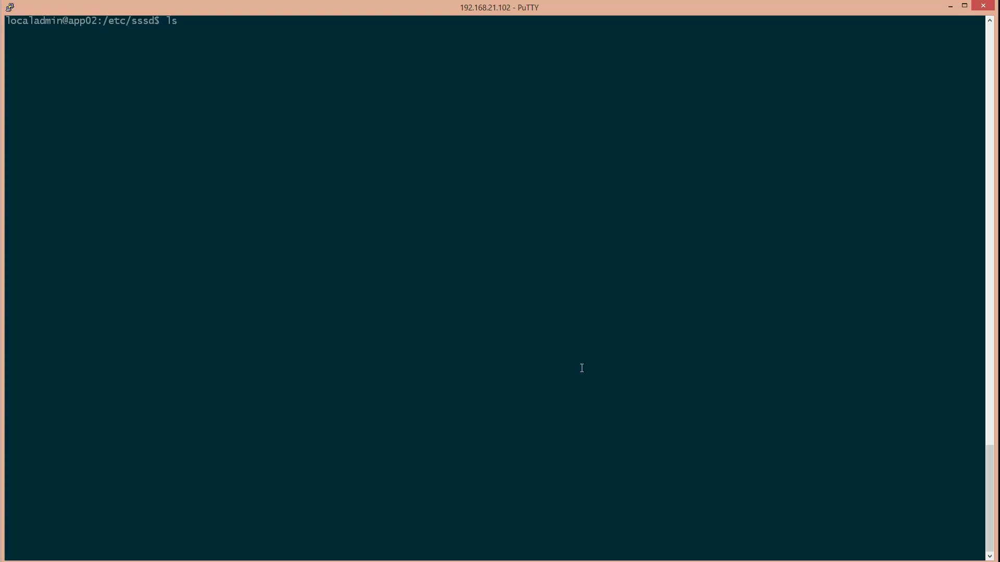
key(Return)
text(sudo)
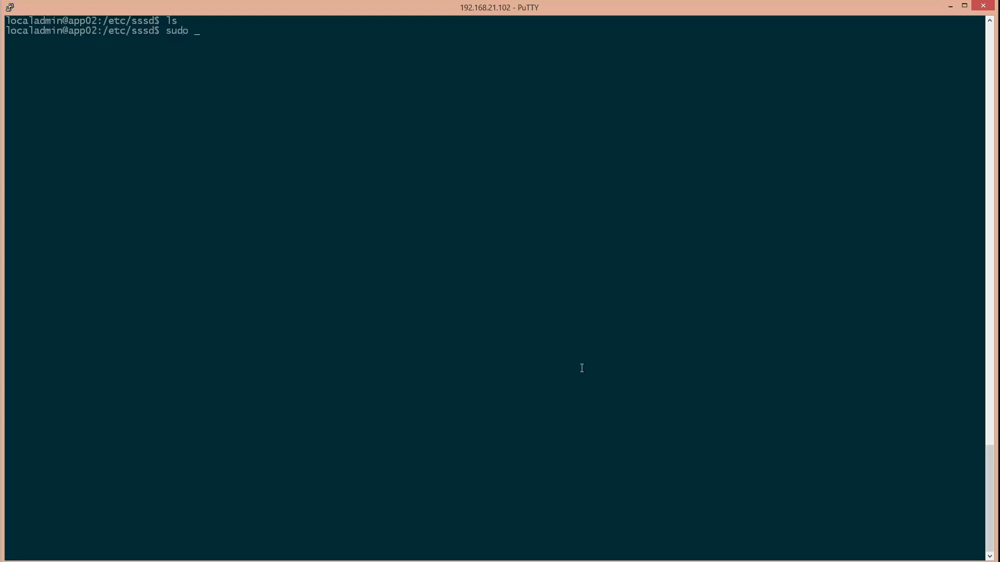
text( vim sssd.conf)
key(Return)
- Paste the copied SSSD configuration for relative.media into the empty file in insert mode
key(i)
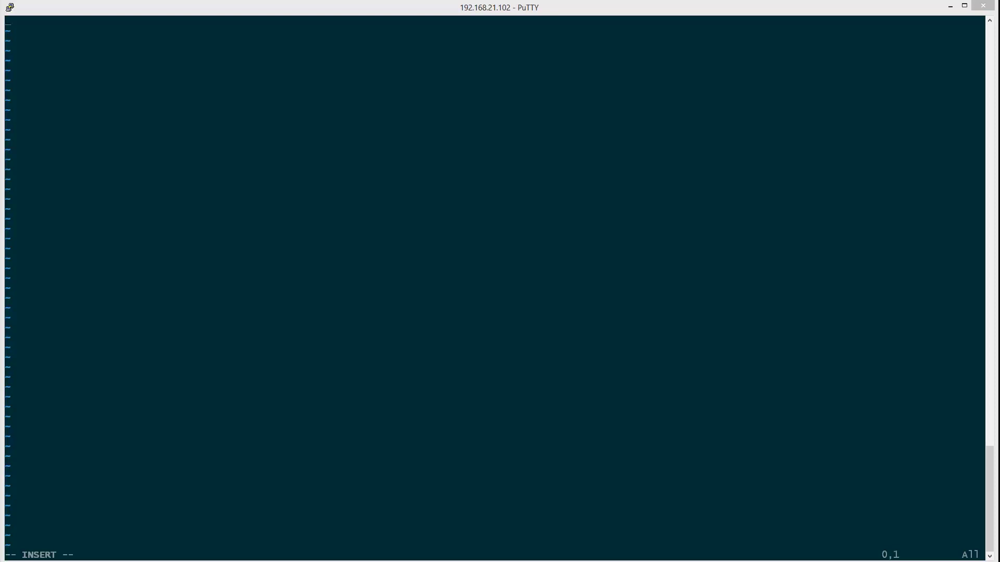
click(479, 156)
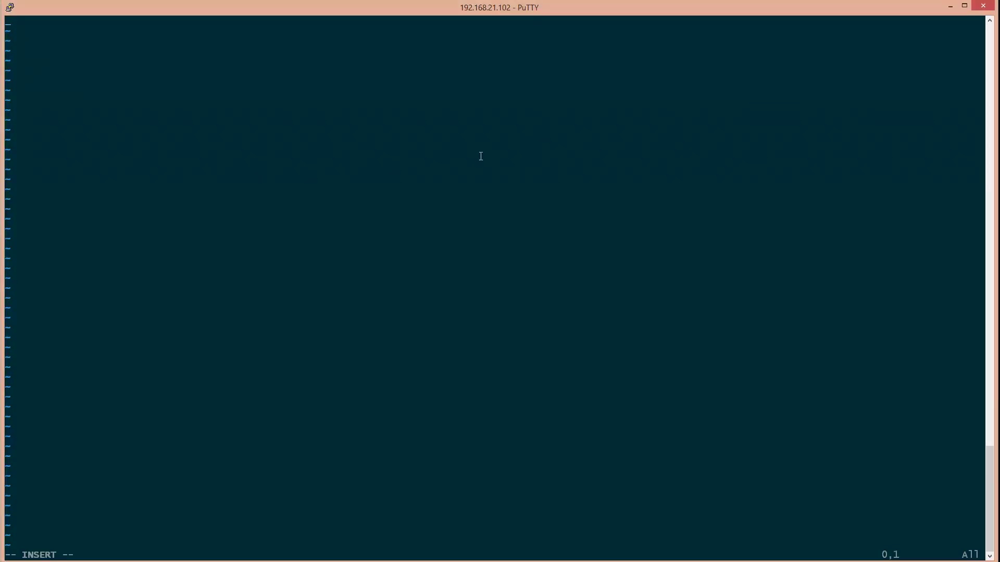
right_click(458, 162)
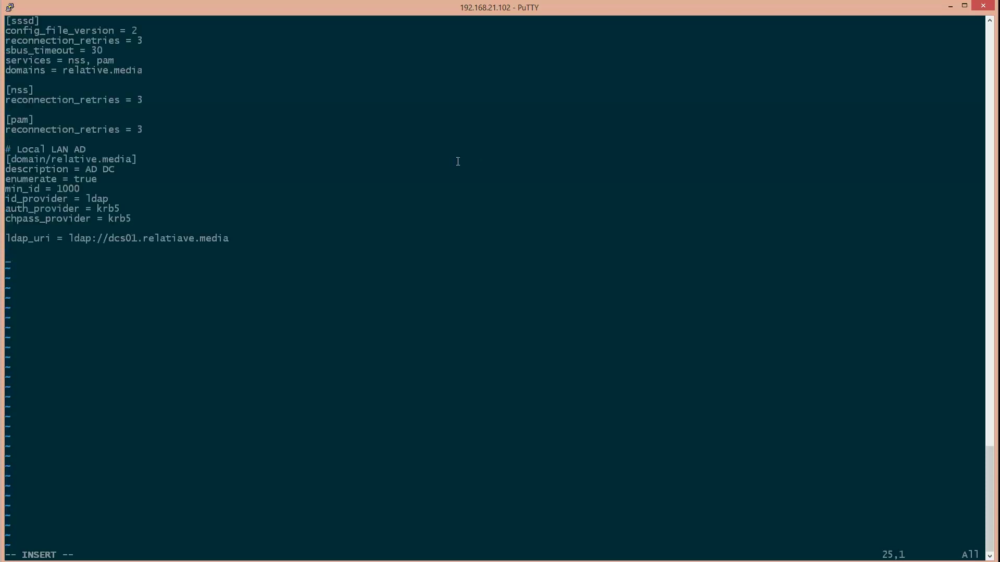
- Review the pasted services, domains, and relative.media domain header lines
key(Up)
key(Up)
key(Up)
key(Up)
key(Up)
key(Up)
key(Up)
key(Up)
key(Up)
key(Up)
key(Up)
key(Up)
key(Up)
key(Up)
key(Up)
key(Up)
key(Up)
key(Up)
key(Up)
key(Up)
key(Up)
key(Up)
key(Up)
key(Up)
key(Up)
key(Up)
key(Up)
key(Up)
key(Up)
key(Up)
key(Up)
key(Up)
key(Down)
key(Down)
key(Down)
key(Down)
key(Down)
key(Home)
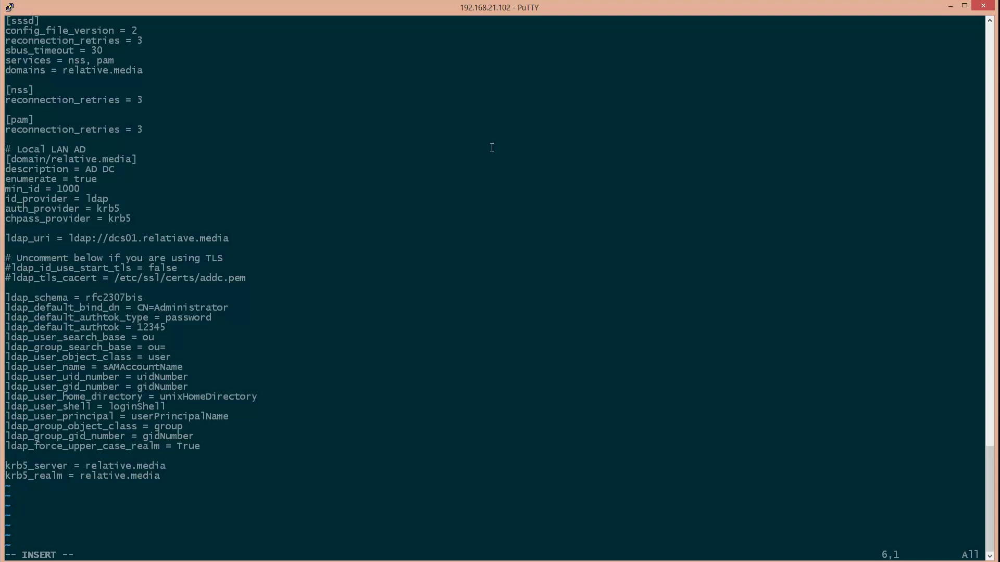
key(End)
key(Down)
key(Down)
key(Down)
key(Up)
key(Up)
key(Up)
key(Down)
key(Down)
key(Down)
key(Down)
key(Down)
key(Down)
key(Down)
key(Down)
key(Left)
key(Left)
key(Left)
key(Left)
key(Left)
key(Left)
key(Left)
key(Left)
key(Left)
key(Left)
key(Left)
key(Left)
key(Left)
key(Left)
key(Down)
key(Down)
key(Up)
key(End)
key(Left)
key(Left)
key(Left)
key(Left)
key(Left)
key(Left)
key(Left)
key(Left)
key(Right)
key(Right)
key(Right)
key(Right)
key(End)
key(Left)
key(Left)
key(Left)
key(Left)
key(Left)
key(Left)
key(Left)
key(Right)
key(Right)
key(Right)
key(Right)
key(Right)
key(End)
text(:set nui)
- Remove the stray text from the header, leave insert mode, and enable line numbers with :set nu
key(BackSpace)
key(BackSpace)
key(BackSpace)
key(BackSpace)
key(BackSpace)
key(BackSpace)
key(BackSpace)
key(Escape)
text(:set nu)
key(Return)
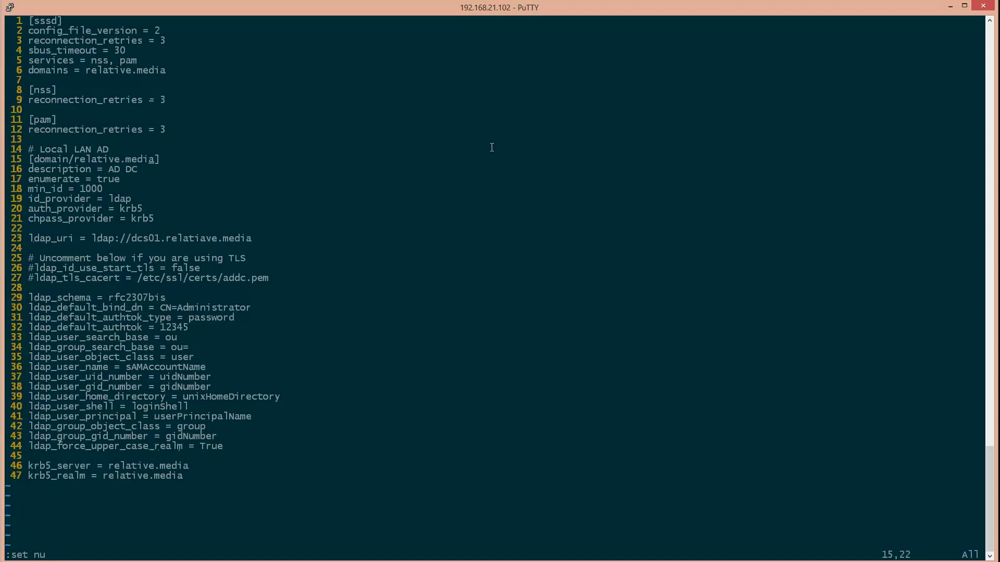
- Change the domain description line to 'description = LAB DOMAIN'
key(j)
key(h)
key(h)
key(h)
key(h)
key(h)
key(h)
key(h)
key(h)
key(h)
key(h)
text(hiLAB)
key(Down)
key(Up)
key(Down)
key(Up)
key(Delete)
key(Delete)
text(DOMAIN)
key(Down)
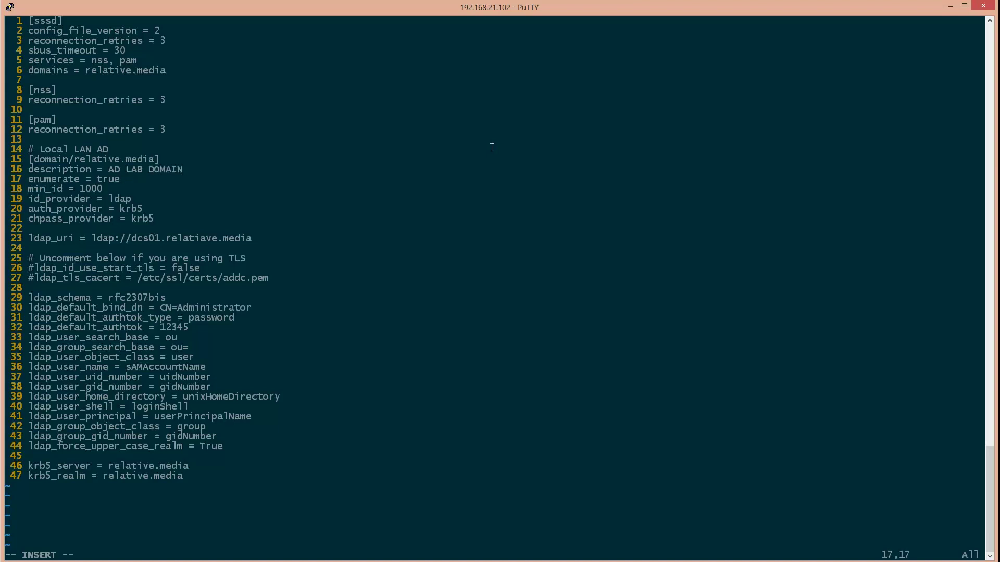
key(Up)
key(ctrl+Left)
key(ctrl+Left)
key(Left)
key(Delete)
key(BackSpace)
key(BackSpace)
text(rela)
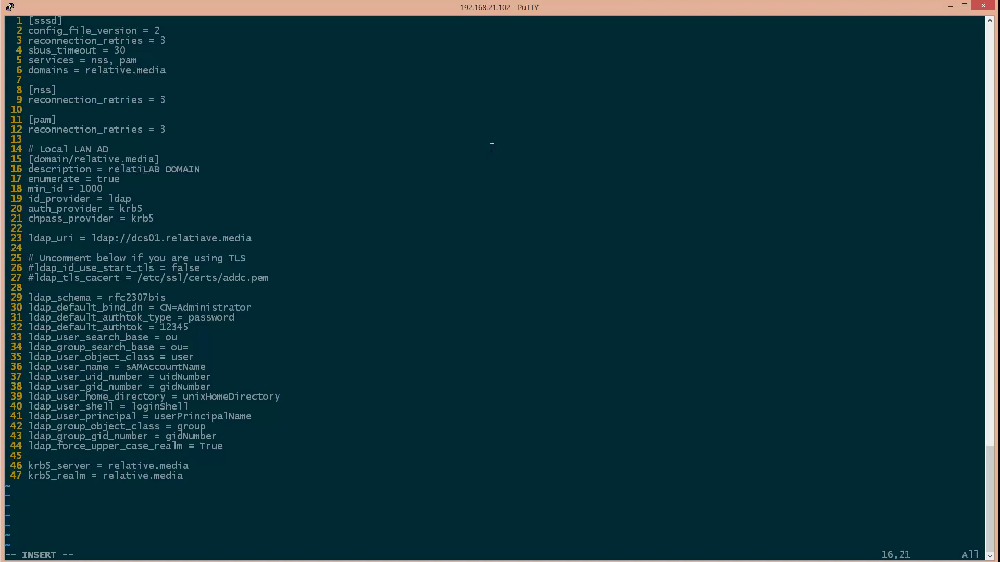
key(BackSpace)
key(BackSpace)
key(BackSpace)
key(BackSpace)
key(BackSpace)
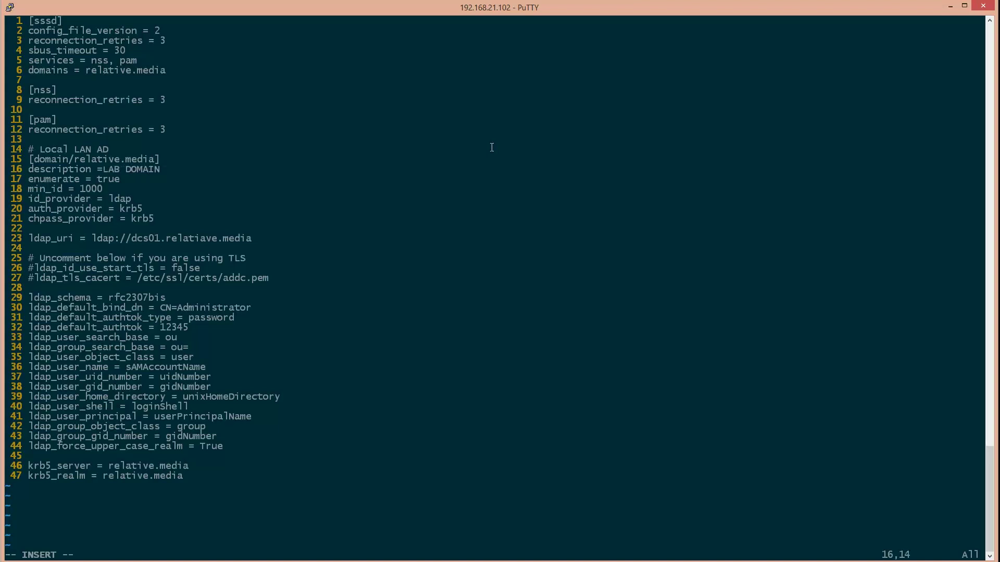
- Correct the misspelled server in ldap_uri to ldap://dcs01.relative.media
key(Down)
key(Down)
key(Down)
key(Down)
key(End)
key(Down)
key(Down)
key(Left)
key(Right)
key(BackSpace)
key(BackSpace)
key(BackSpace)
key(BackSpace)
key(BackSpace)
key(BackSpace)
key(BackSpace)
key(BackSpace)
key(BackSpace)
key(BackSpace)
key(BackSpace)
key(BackSpace)
key(BackSpace)
key(BackSpace)
key(BackSpace)
key(BackSpace)
key(BackSpace)
key(BackSpace)
key(BackSpace)
key(BackSpace)
key(BackSpace)
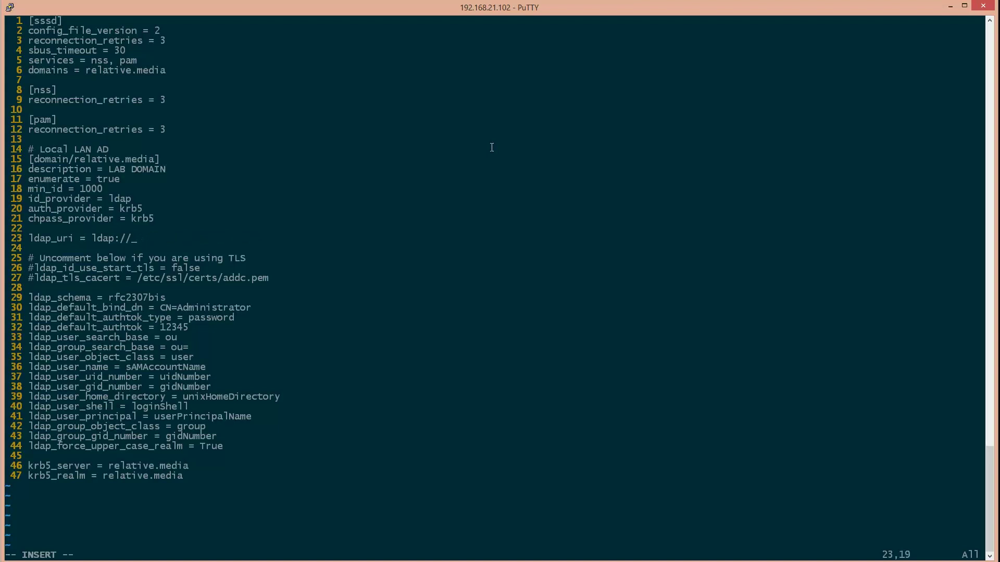
text(dcs01.relative.media)
key(Left)
key(Left)
key(Left)
key(Left)
key(Left)
key(Left)
key(Left)
key(Left)
key(Left)
key(Left)
key(Right)
key(Right)
key(Right)
key(Right)
key(Right)
key(Right)
key(Right)
key(Right)
key(Right)
key(Right)
key(Right)
key(Right)
key(Right)
key(Right)
key(Left)
key(Left)
key(Left)
key(Left)
key(Left)
key(Left)
key(Left)
key(Left)
key(Left)
key(Left)
key(Left)
key(Left)
key(Left)
key(Left)
key(Left)
key(Left)
key(Left)
key(Left)
key(Left)
- Check the TLS certificate, rfc2307bis ldap_schema, bind DN and authtok lines below
key(Down)
key(Down)
key(Down)
key(Down)
key(Down)
key(Down)
key(Right)
key(Right)
key(Right)
key(Right)
key(Right)
key(Right)
key(Right)
key(Right)
key(Right)
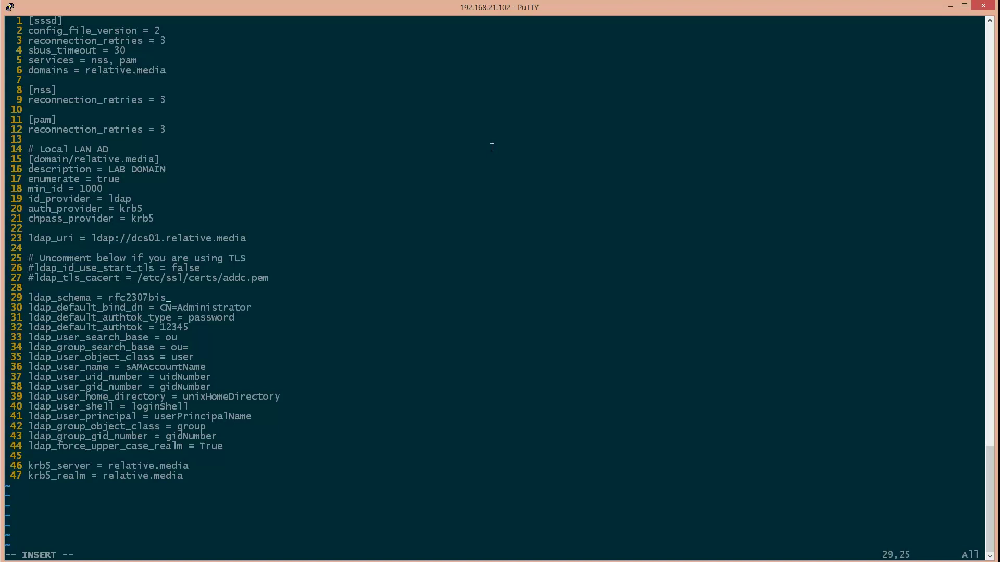
key(Left)
key(Left)
key(Left)
key(Left)
key(Left)
key(Left)
key(End)
key(Down)
key(Left)
key(Left)
key(Left)
key(Left)
key(Left)
key(Left)
key(Left)
key(Left)
key(Left)
key(Left)
key(Left)
key(Left)
key(Left)
key(Left)
key(Left)
key(Left)
key(Left)
key(Left)
key(Left)
key(Left)
key(Down)
key(End)
key(Down)
key(Left)
key(Left)
key(Left)
key(Left)
key(Left)
key(Left)
key(Left)
key(Left)
key(Left)
key(Left)
key(Left)
- Highlight the bind DN (line 30) and ldap_default_authtok (line 32) lines, leaving them unchanged
double_click(176, 328)
triple_click(104, 308)
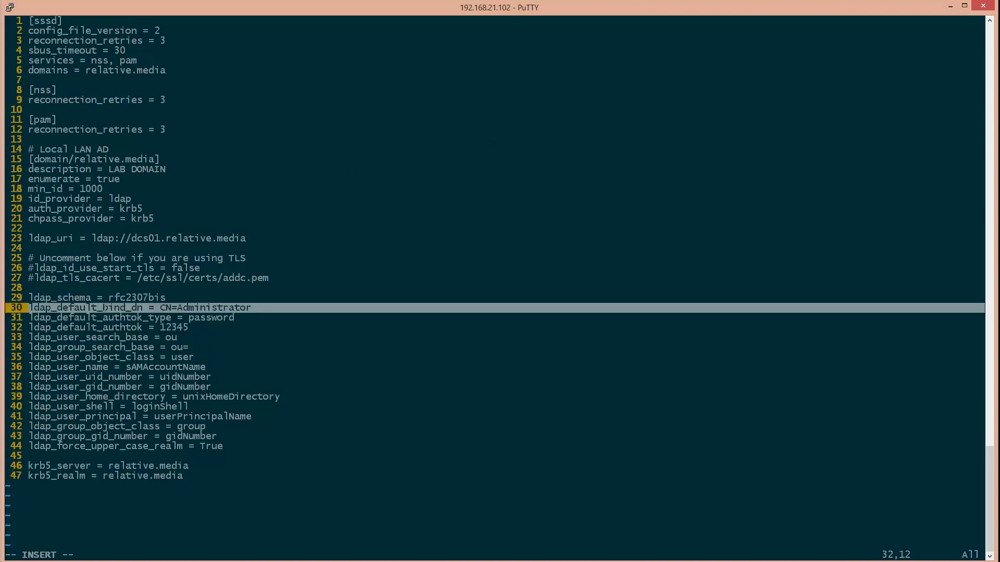
triple_click(169, 328)
triple_click(172, 310)
triple_click(174, 328)
triple_click(179, 310)
triple_click(182, 328)
double_click(184, 309)
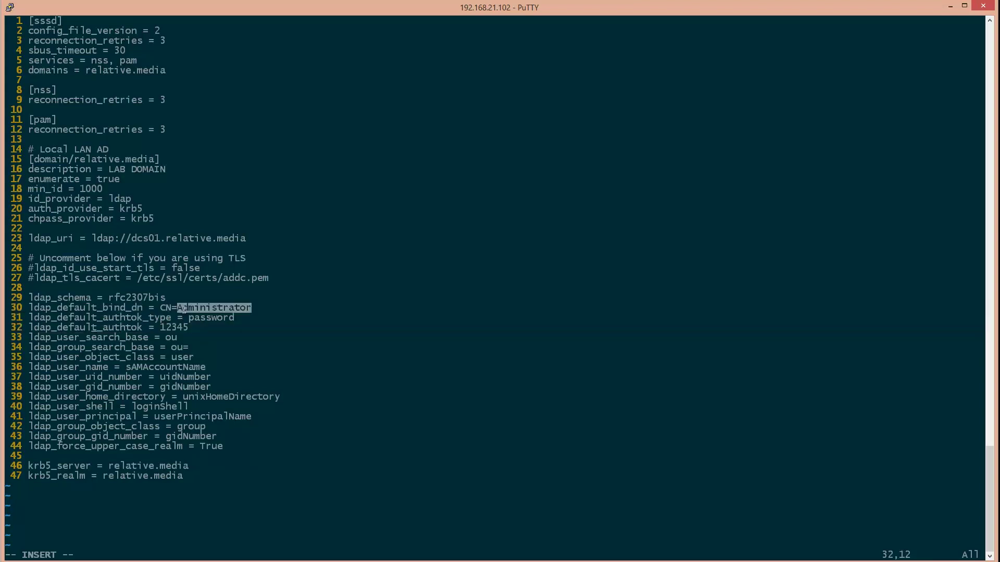
triple_click(180, 327)
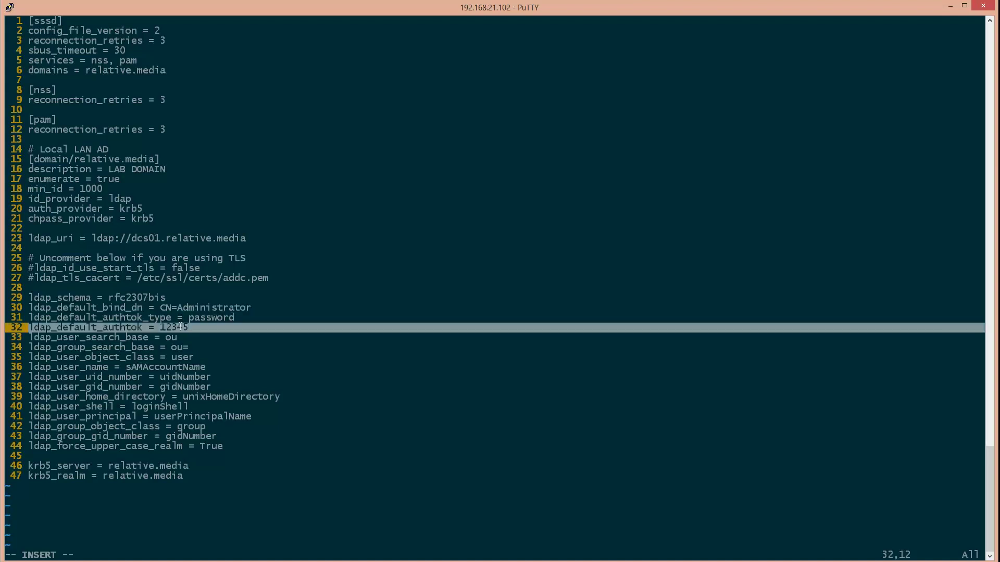
click(182, 311)
triple_click(182, 309)
click(183, 311)
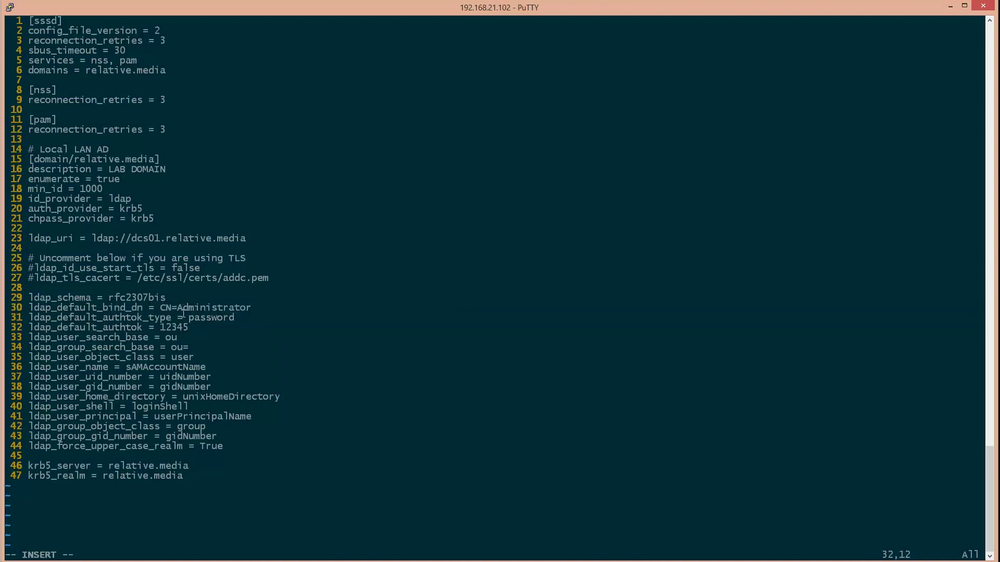
triple_click(182, 309)
click(182, 313)
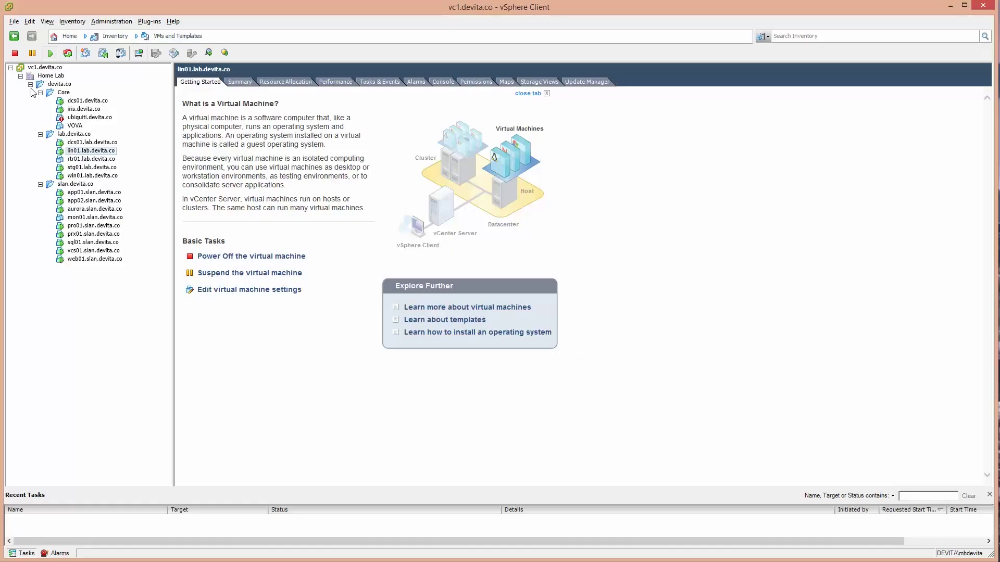
- Unlock the dcs01 console with the Administrator password and launch Active Directory Users and Computers
click(73, 142)
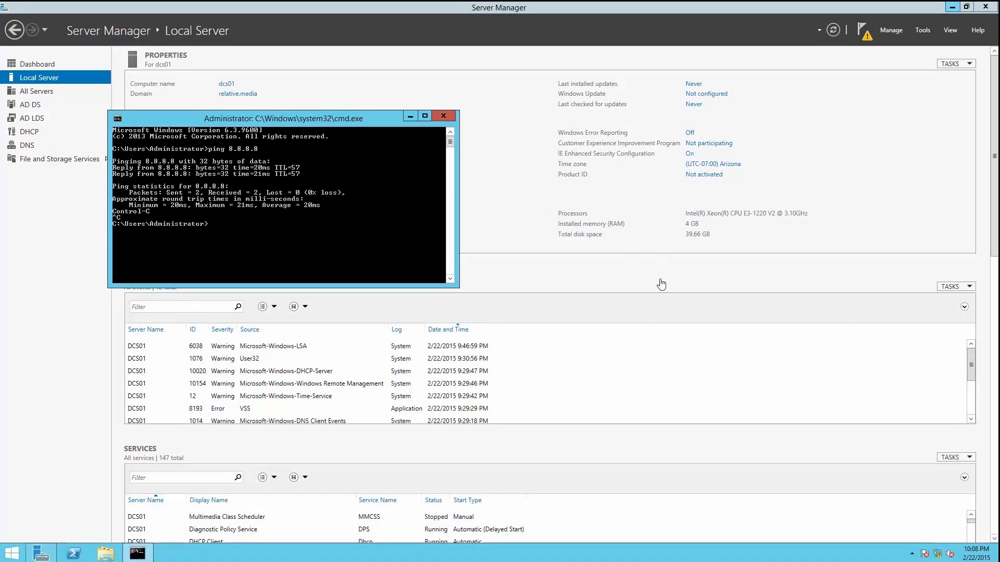
key(super+l)
key(ctrl+alt+Delete)
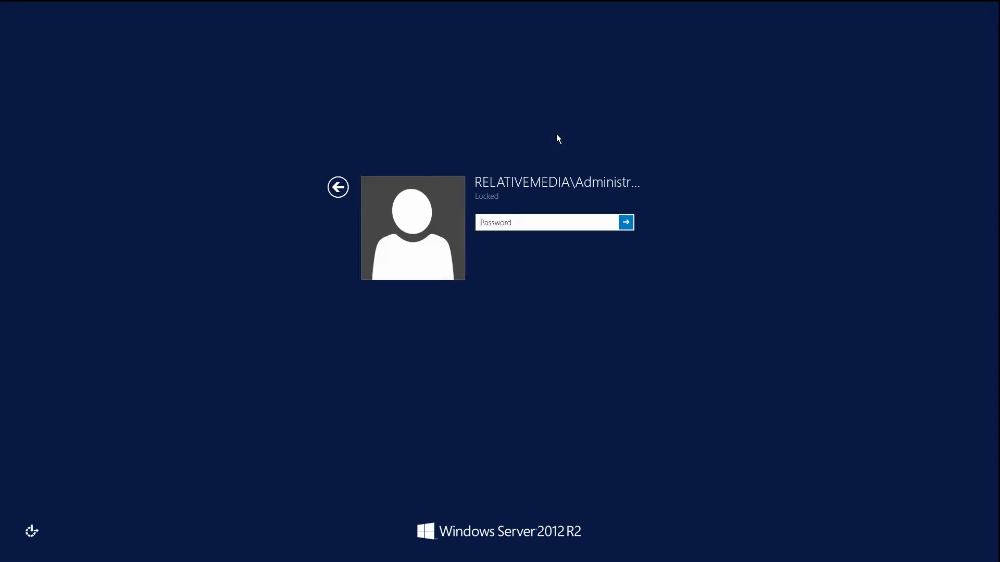
text(********)
key(Return)
click(923, 30)
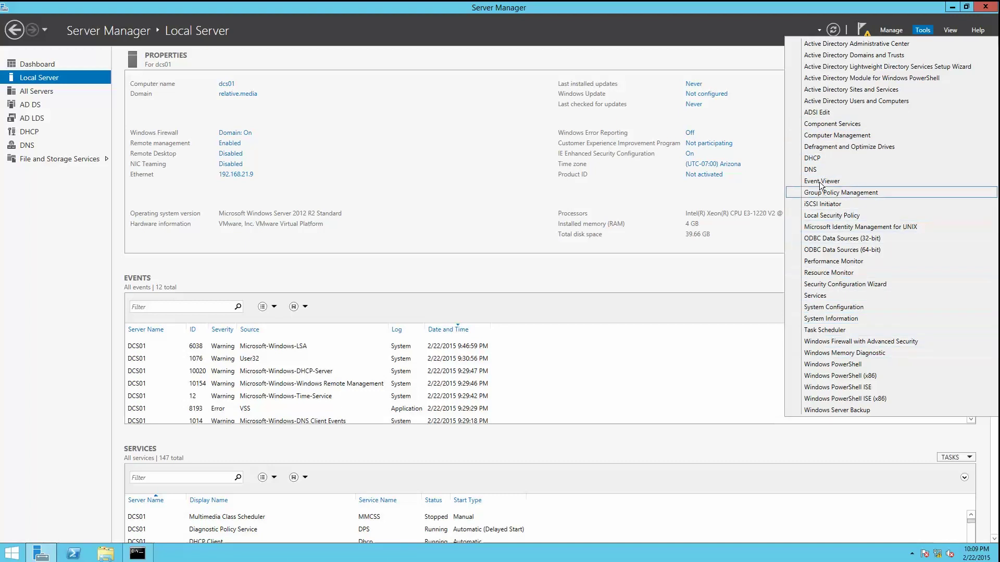
click(855, 102)
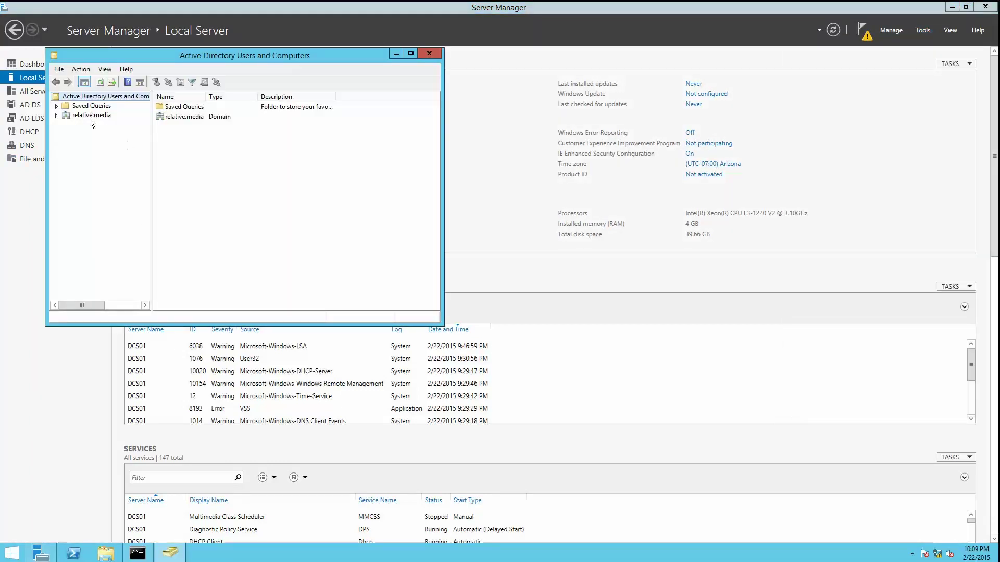
- Expand relative.media and browse the Computers, Domain Controllers and Users containers
click(90, 117)
click(57, 115)
click(97, 134)
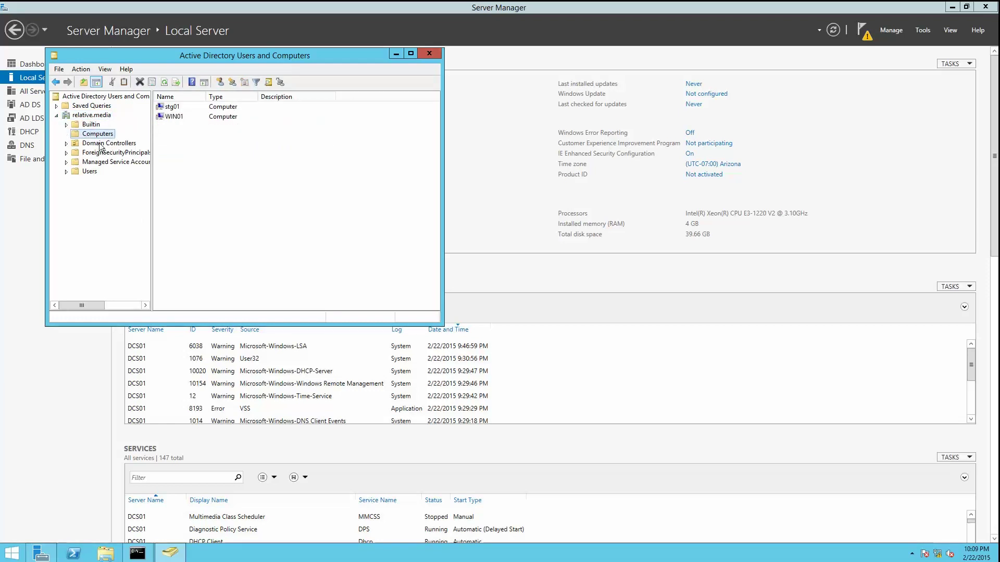
click(110, 144)
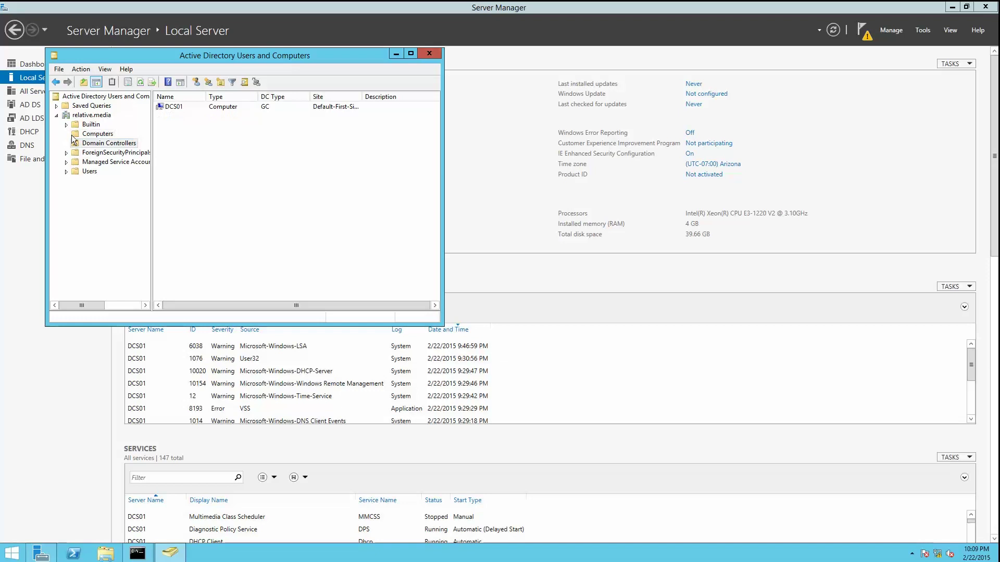
click(81, 172)
- Enlarge the window to show the full Users list; a mistaken new computer object is cancelled
scroll(278, 271, down, 2)
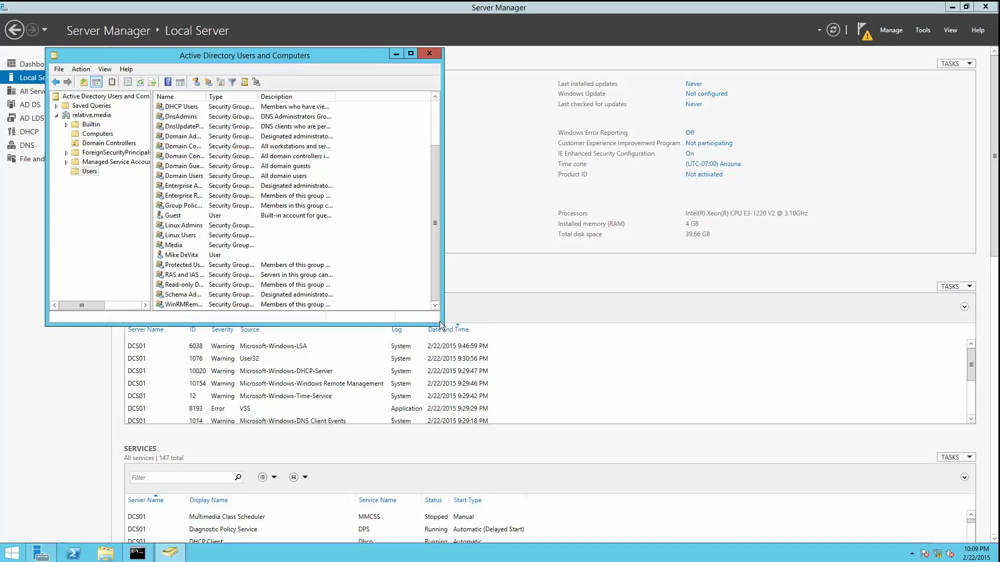
drag(438, 323, 583, 526)
right_click(449, 179)
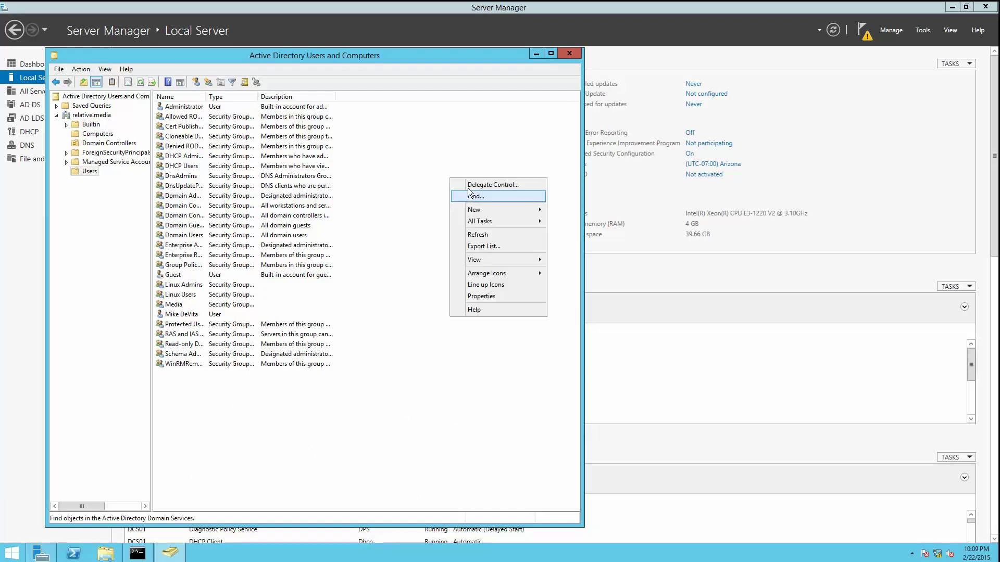
mouse_move(485, 214)
click(573, 210)
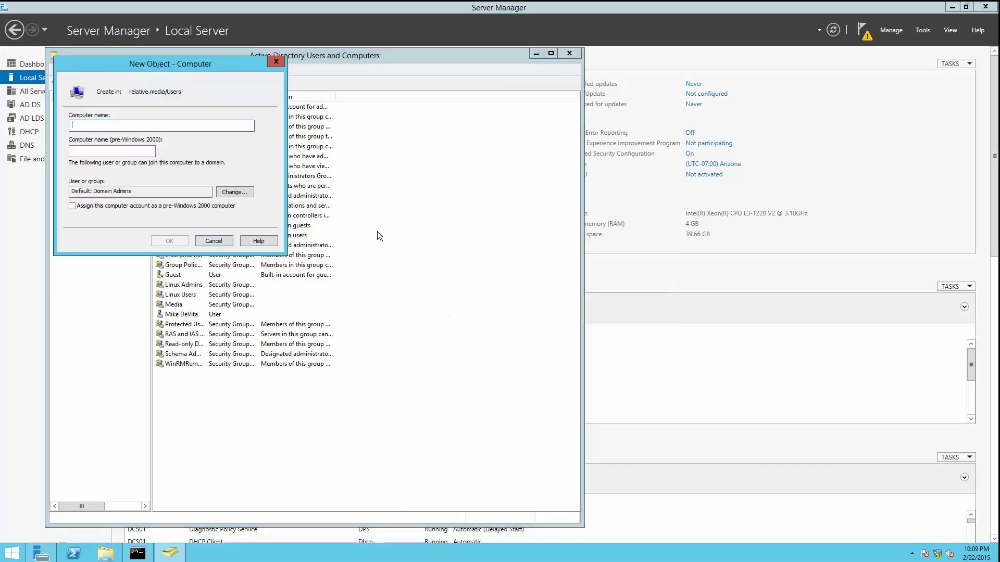
key(Escape)
right_click(412, 223)
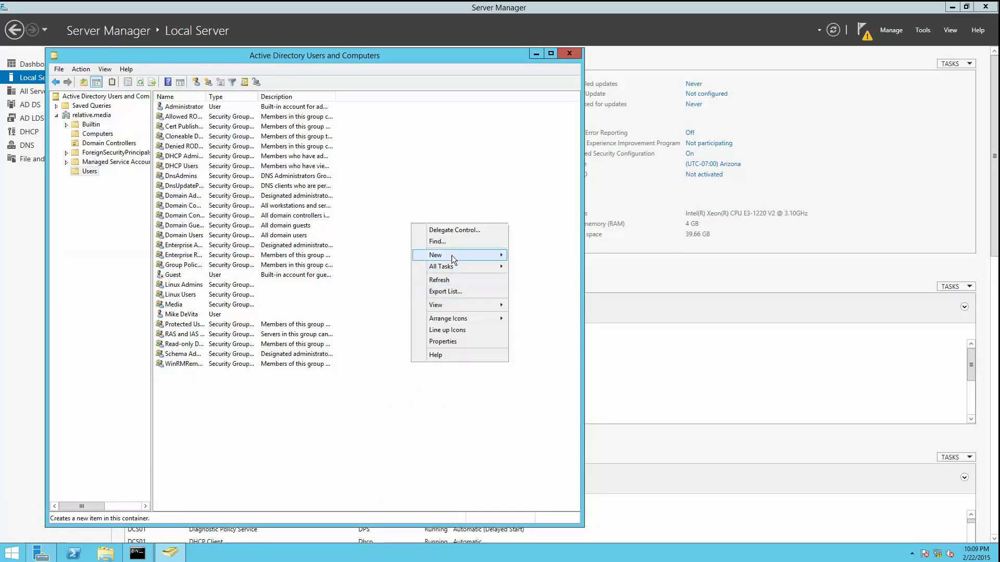
- Start a new user in Users with first name LDAP, last name User, logon name LDAP
mouse_move(476, 255)
click(531, 347)
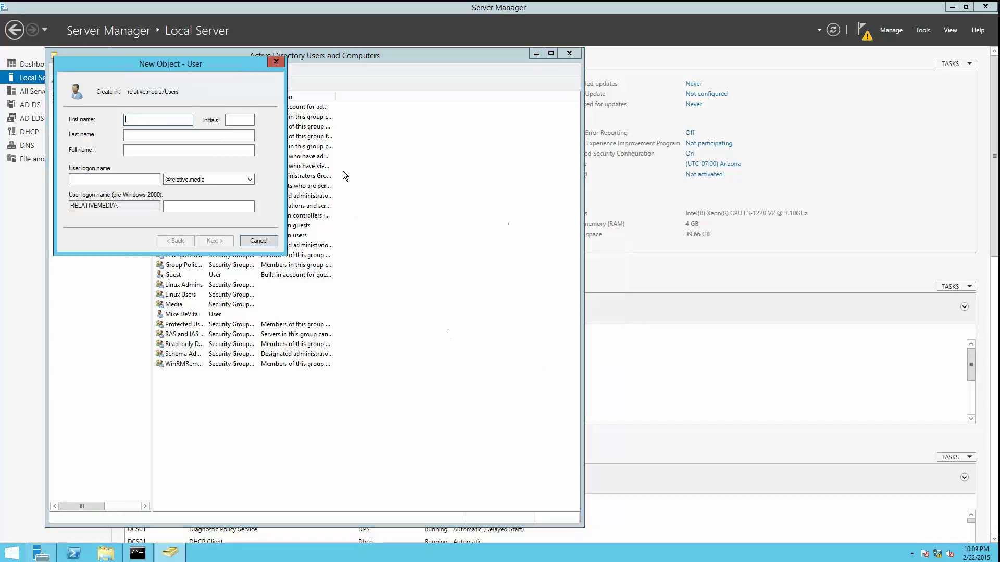
text(LDAP)
key(Tab)
key(Tab)
text(User)
key(Tab)
key(Tab)
text(LDAP)
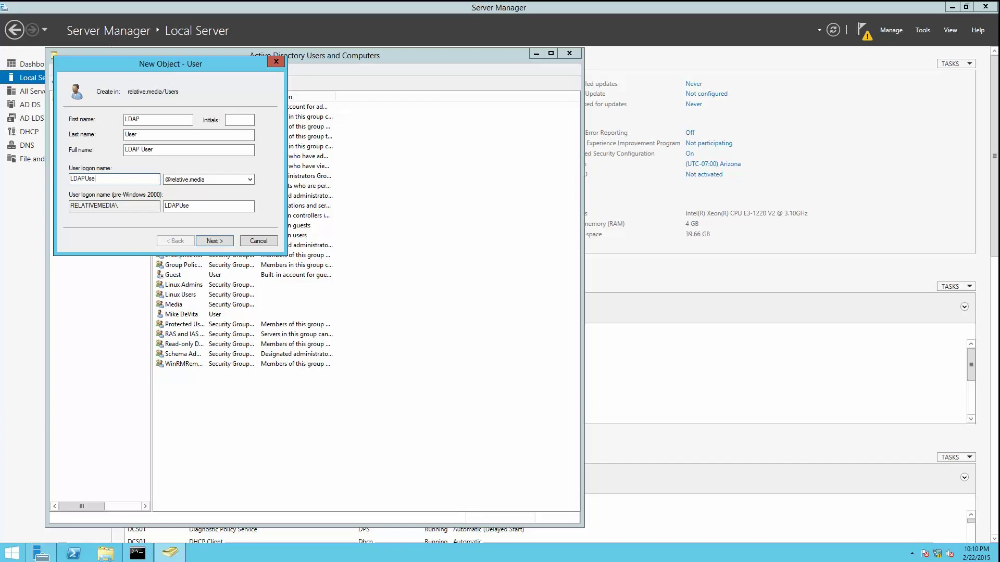
click(215, 242)
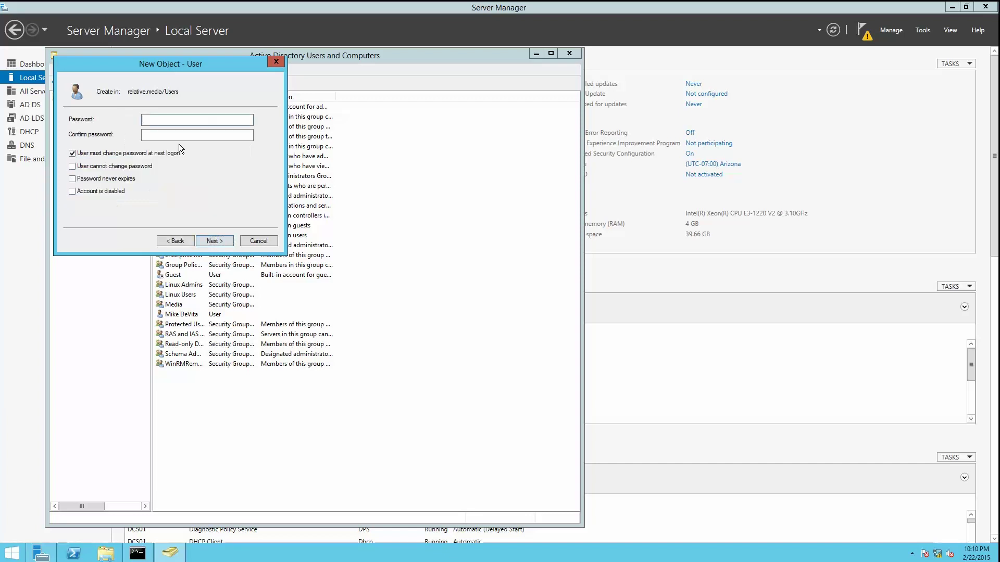
- Set and confirm the account password, tick cannot change and never expires, and finish
text(•••••••••)
key(BackSpace)
key(BackSpace)
key(BackSpace)
key(BackSpace)
key(BackSpace)
key(BackSpace)
key(BackSpace)
key(BackSpace)
text(••••••••••)
key(ctrl+a)
key(BackSpace)
text(•••••••••••••••••••)
key(Tab)
text(•••••••••••••••••••)
click(102, 154)
click(106, 167)
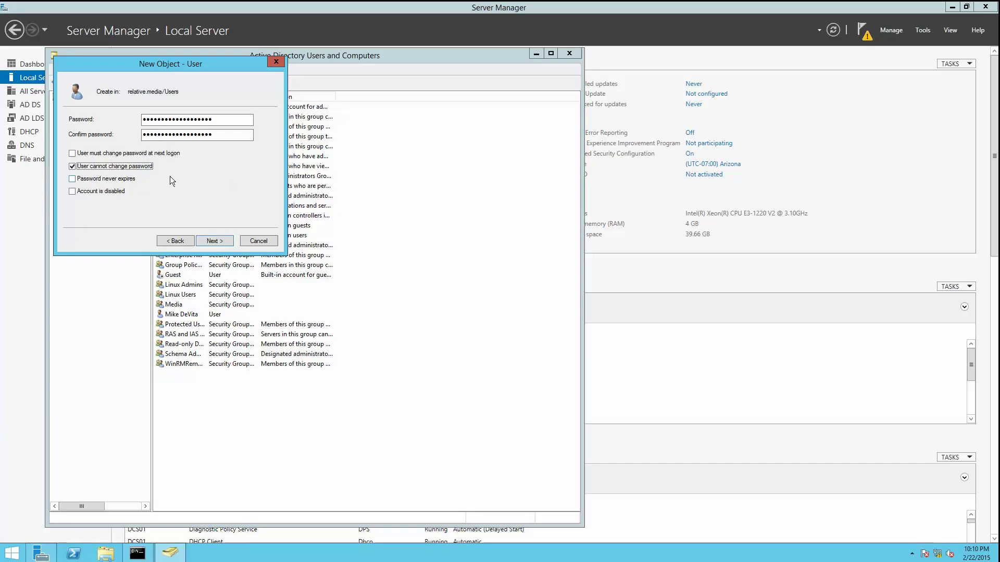
click(88, 180)
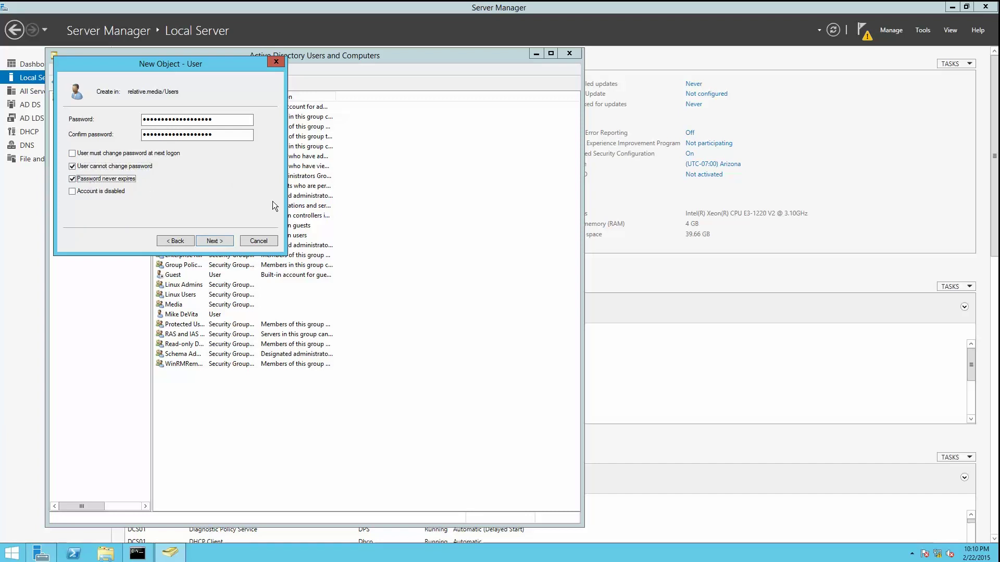
click(214, 242)
click(215, 242)
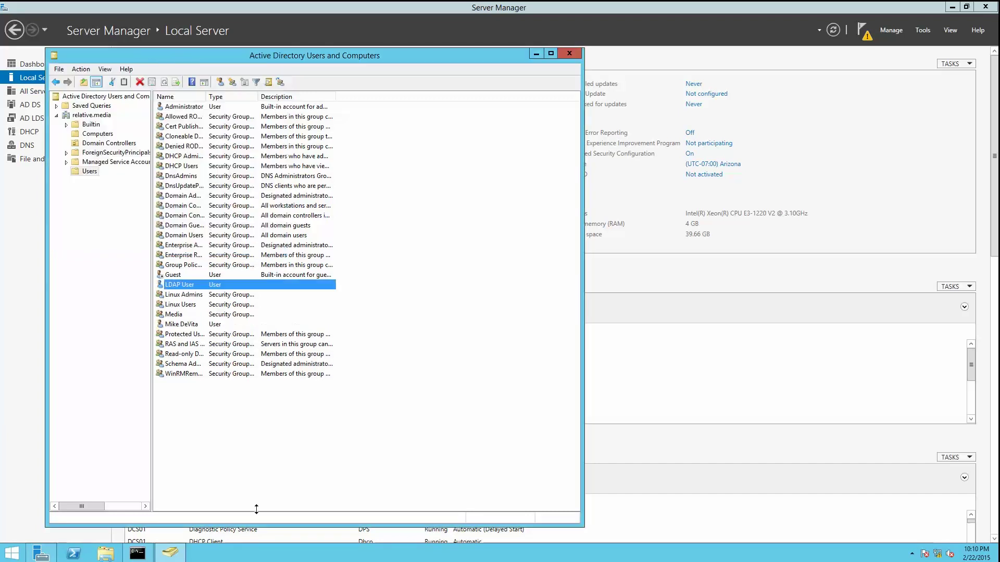
- Turn on View > Advanced Features and reselect the Users container
click(104, 70)
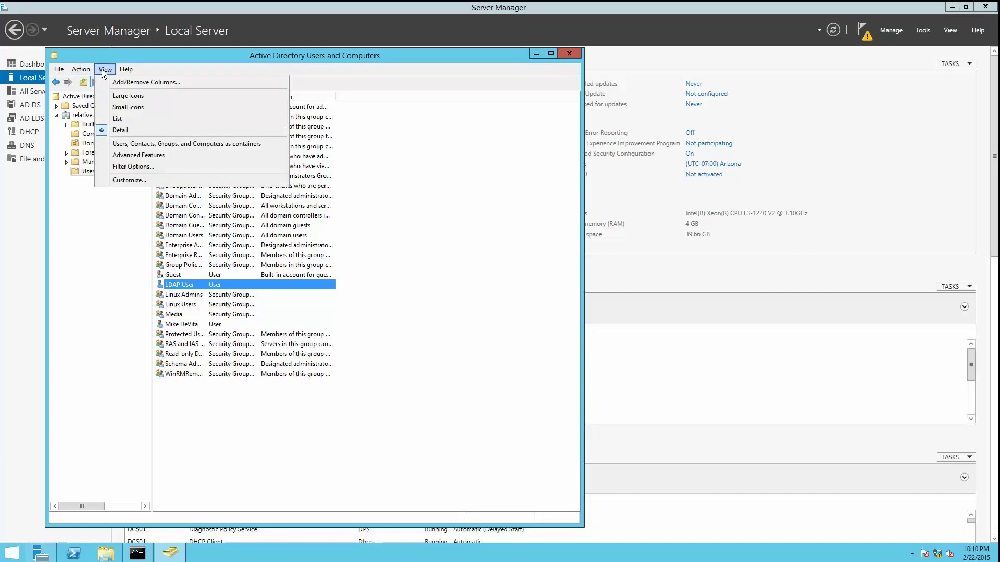
click(128, 155)
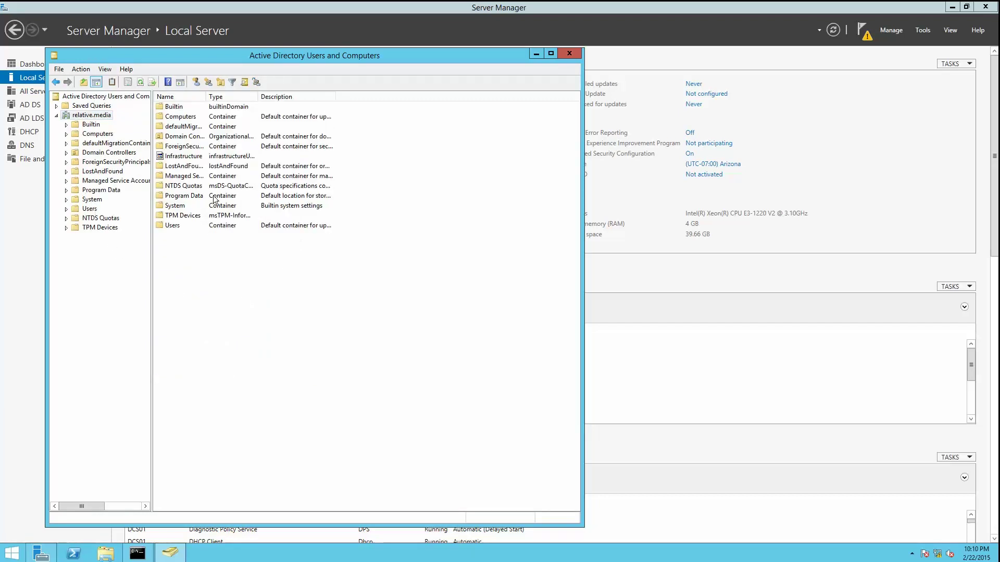
click(92, 209)
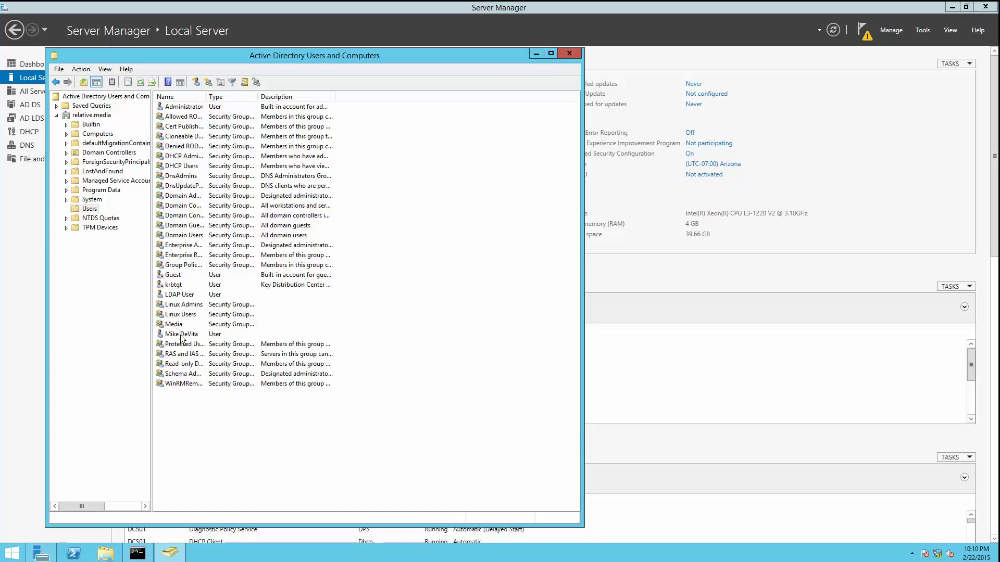
- In LDAP User's Attribute Editor, view and select distinguishedName CN=LDAP User,CN=Users,DC=relative,DC=media
double_click(179, 294)
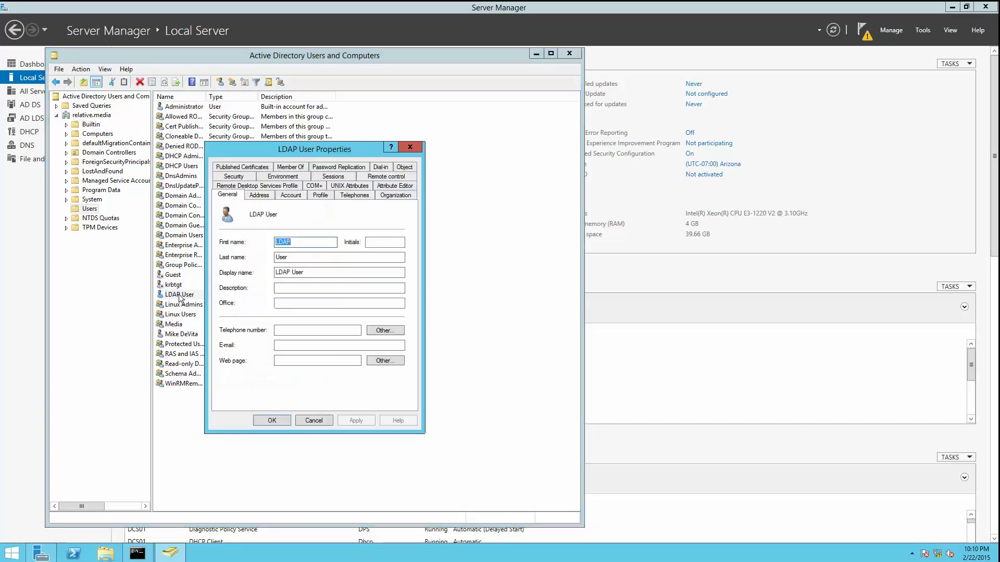
click(386, 187)
drag(398, 229, 399, 239)
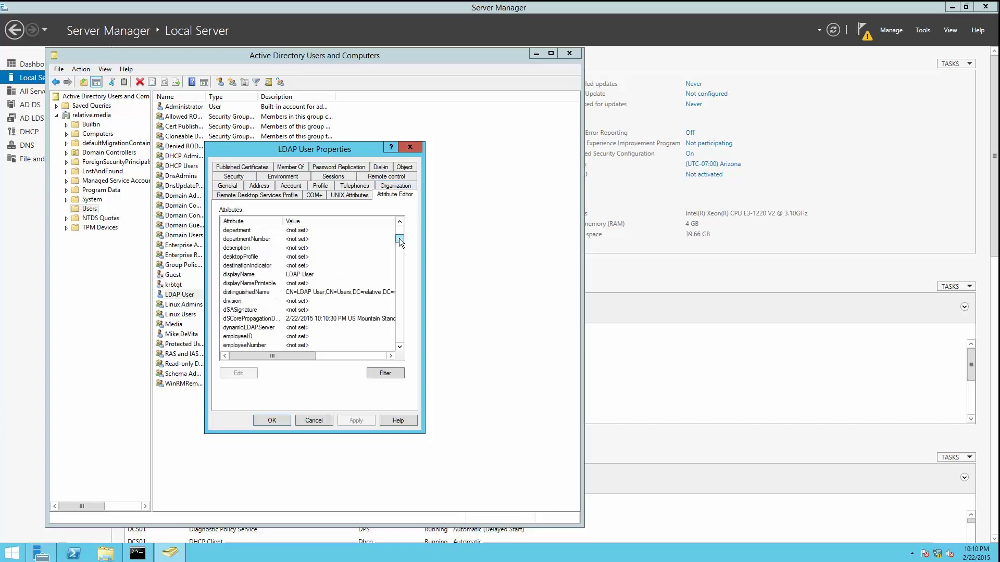
click(252, 240)
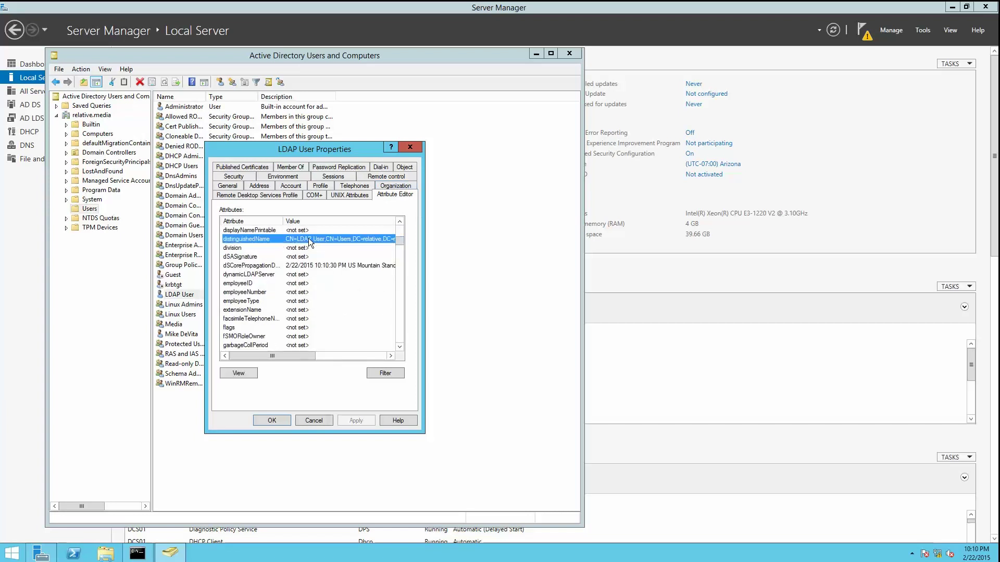
click(239, 374)
click(343, 297)
drag(340, 297, 218, 296)
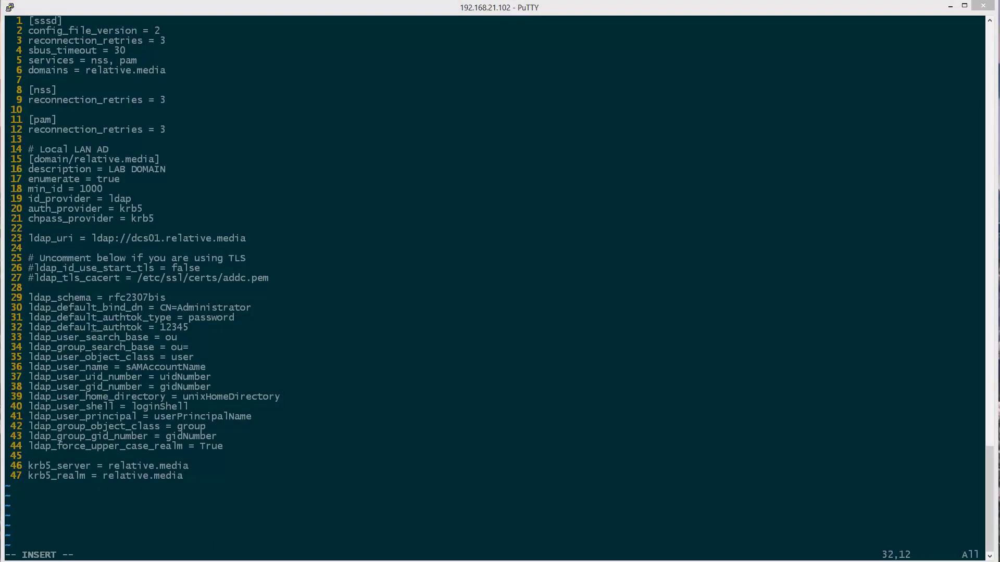
- Delete the old CN=Administrator value and stray paste, leaving line 30's ldap_default_bind_dn empty
click(285, 109)
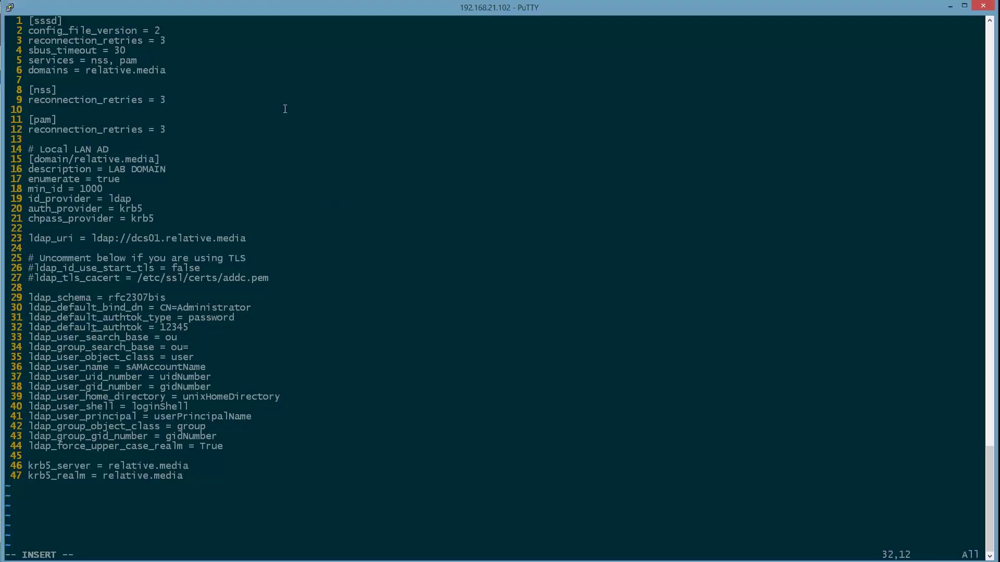
key(End)
key(Up)
key(Up)
key(BackSpace)
key(BackSpace)
key(BackSpace)
key(BackSpace)
key(BackSpace)
key(BackSpace)
key(BackSpace)
key(BackSpace)
key(BackSpace)
key(BackSpace)
key(BackSpace)
key(BackSpace)
key(BackSpace)
key(BackSpace)
key(BackSpace)
key(BackSpace)
right_click(531, 430)
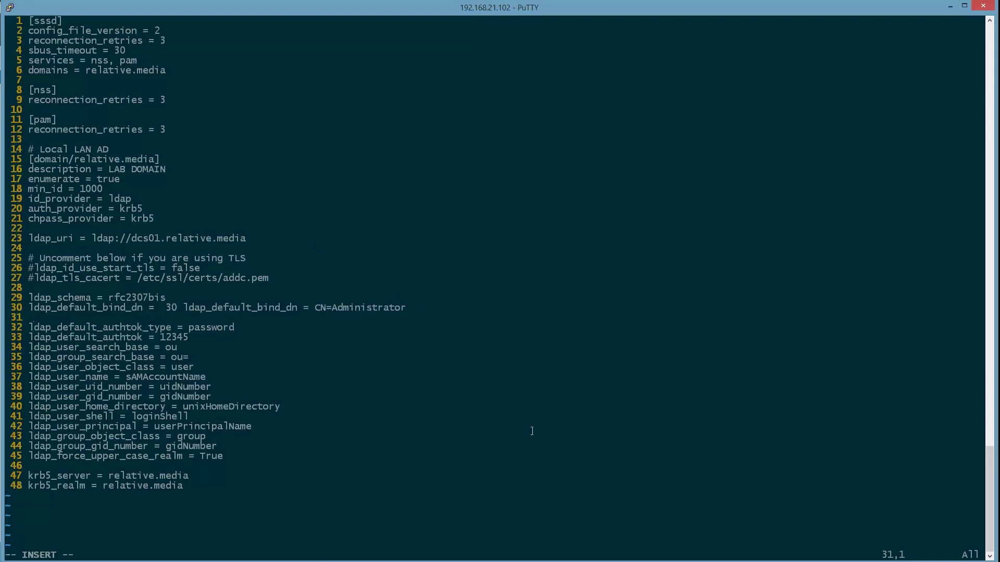
key(BackSpace)
key(BackSpace)
key(Escape)
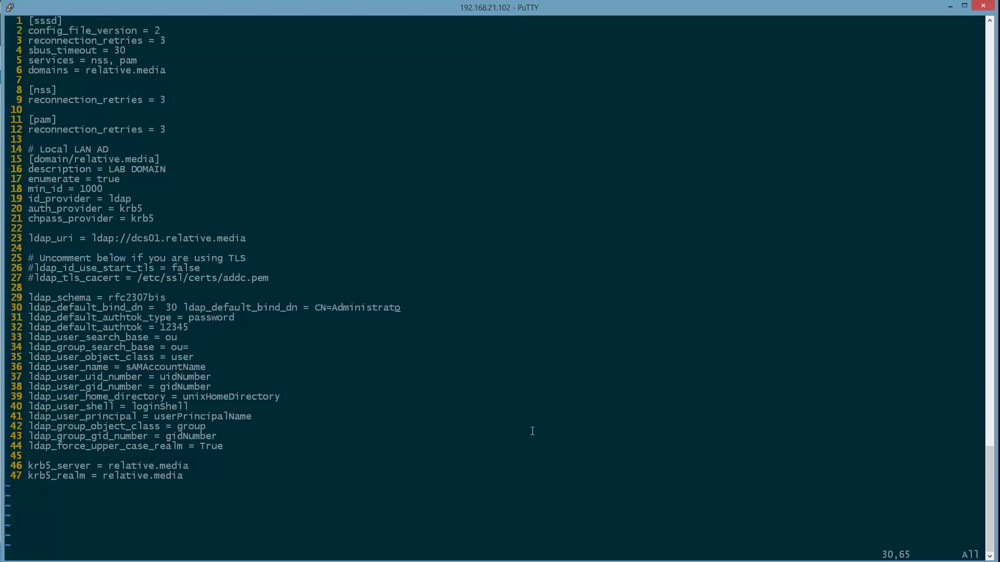
key(a)
key(BackSpace)
key(BackSpace)
key(BackSpace)
key(BackSpace)
key(BackSpace)
key(BackSpace)
key(BackSpace)
key(BackSpace)
key(BackSpace)
key(BackSpace)
key(BackSpace)
key(BackSpace)
key(BackSpace)
key(BackSpace)
key(BackSpace)
key(BackSpace)
key(BackSpace)
key(BackSpace)
key(BackSpace)
key(BackSpace)
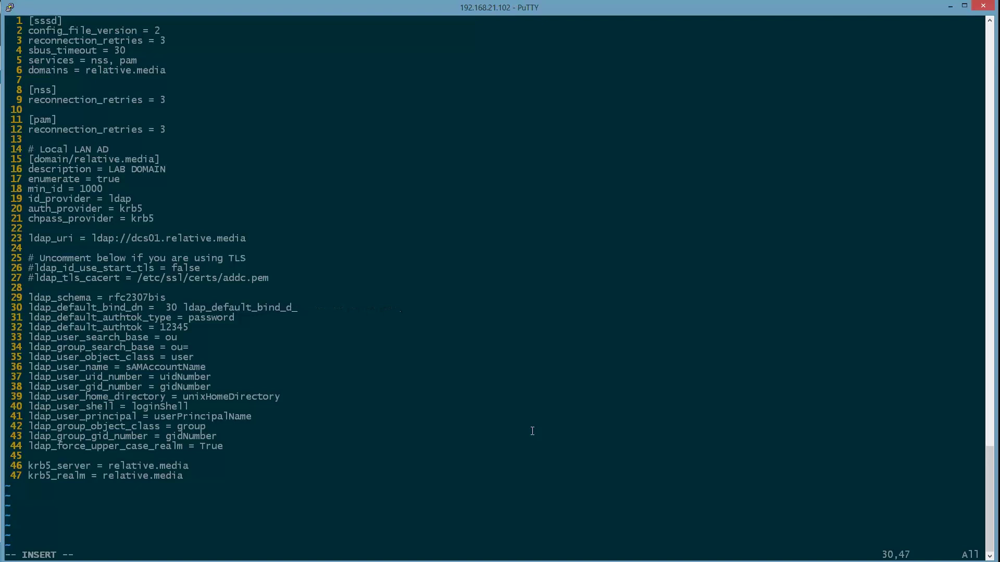
key(BackSpace)
key(BackSpace)
key(BackSpace)
key(BackSpace)
key(BackSpace)
key(BackSpace)
key(BackSpace)
key(BackSpace)
key(BackSpace)
key(BackSpace)
key(BackSpace)
key(BackSpace)
key(BackSpace)
key(BackSpace)
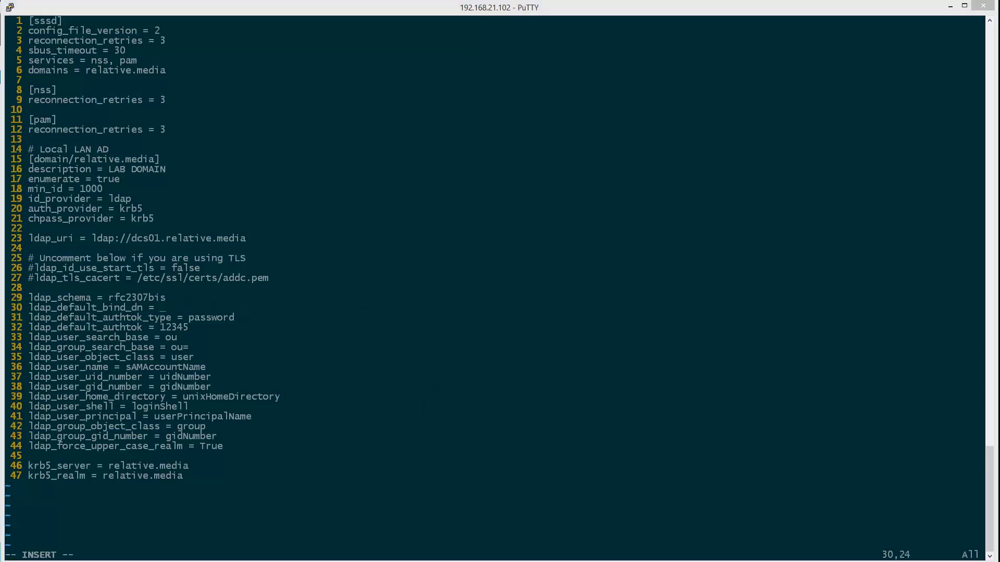
key(alt+Tab)
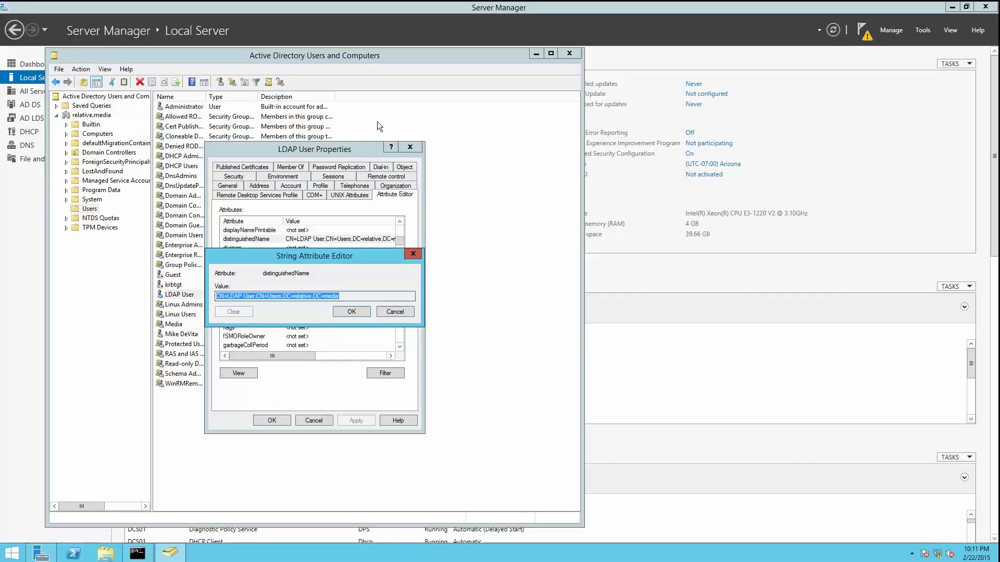
- Place PuTTY beside ADUC and set ldap_default_bind_dn to CN=LDAP User,CN=Users,DC=relative,DC=media
click(417, 133)
key(alt+Tab)
key(alt+Tab)
key(alt+Tab)
key(alt+Tab)
drag(179, 10, 632, 53)
text(CN=LDAP User)
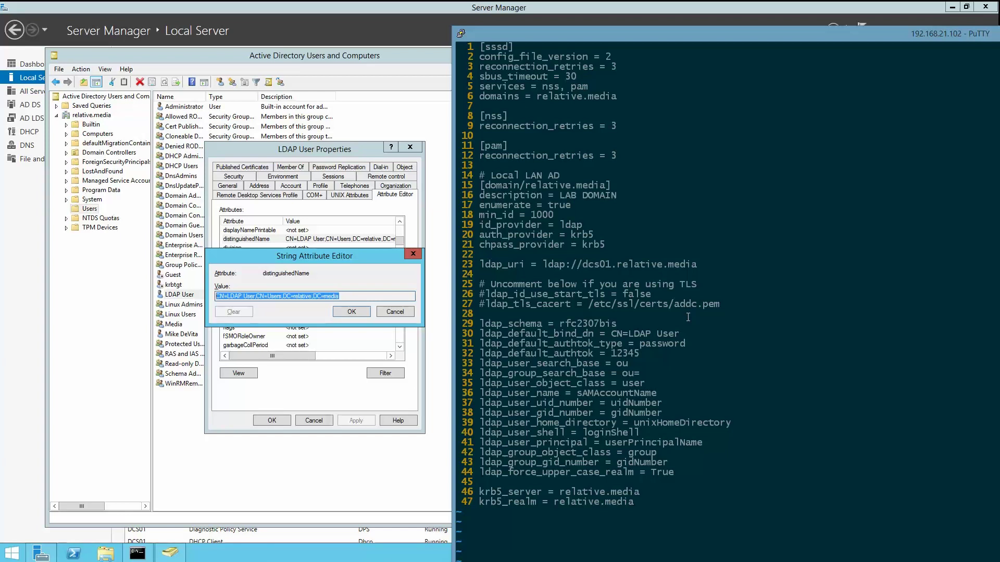
text(,CN=Users,DC=)
text(lative,DC=media)
- Replace the ldap_default_authtok bind password and empty ldap_user_search_base
key(BackSpace)
key(BackSpace)
key(BackSpace)
key(BackSpace)
key(BackSpace)
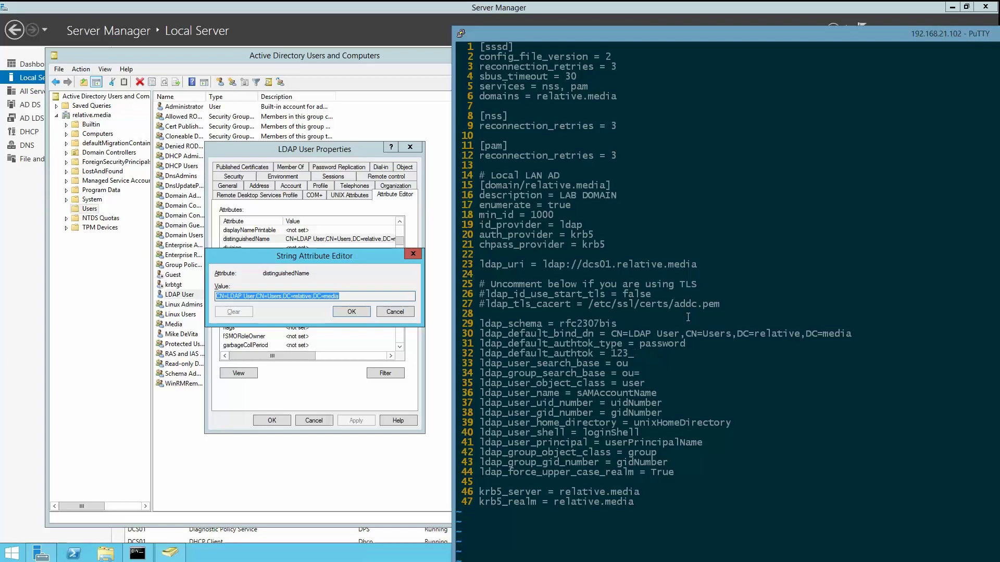
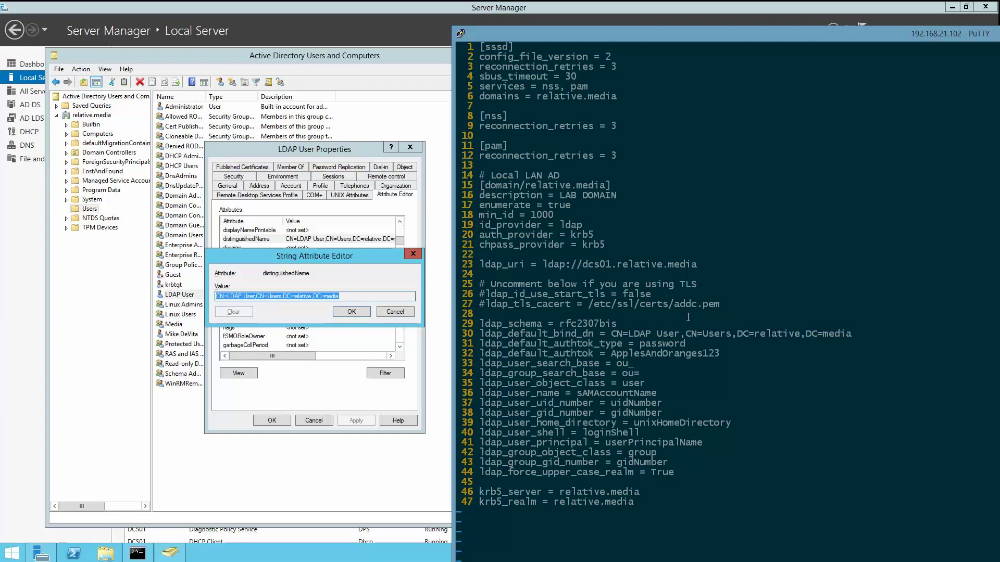
key(Down)
key(BackSpace)
key(BackSpace)
- Close LDAP User's dialogs and view the Users container's distinguishedName, CN=Users,DC=relative,DC=media
click(361, 327)
click(395, 311)
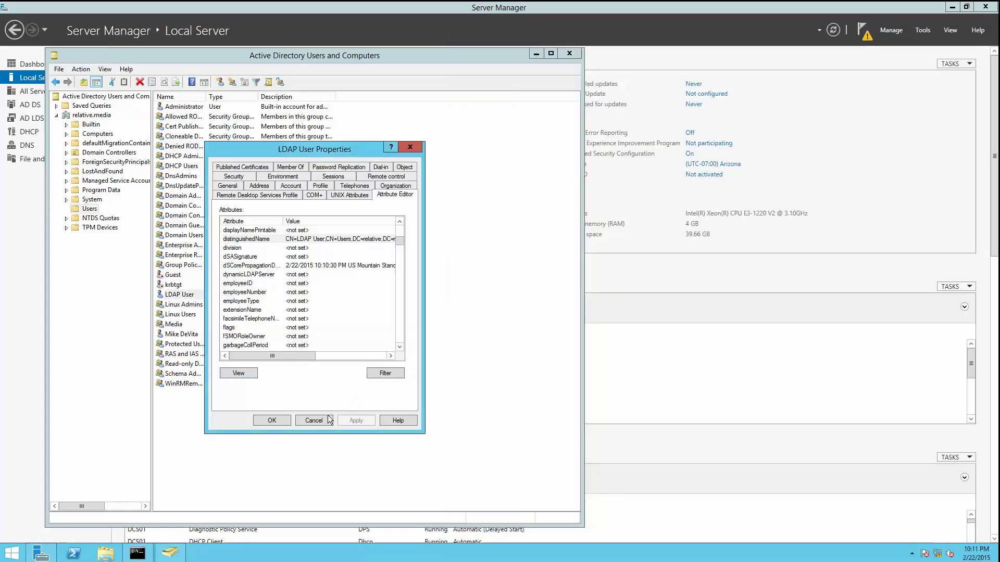
click(314, 421)
click(88, 209)
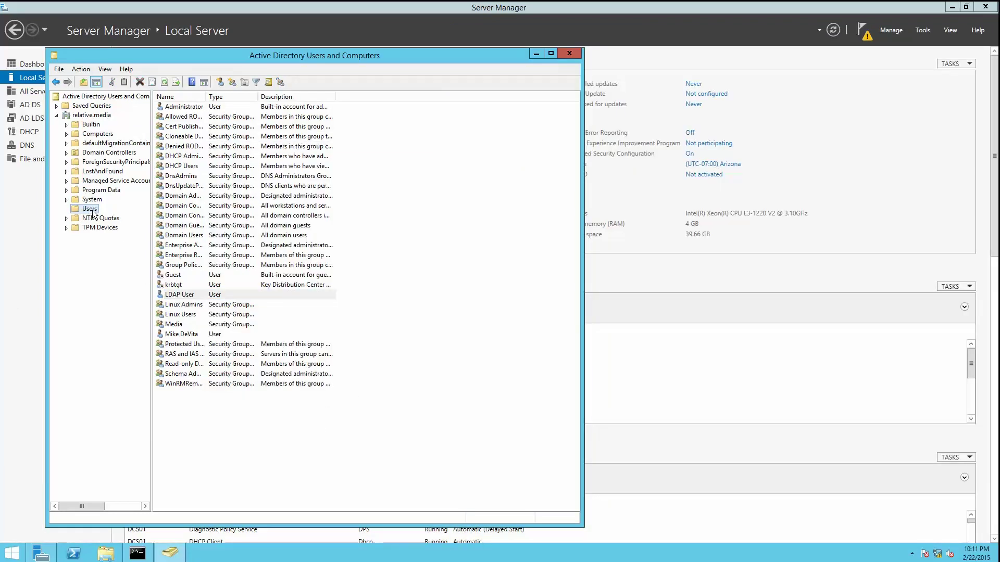
right_click(91, 210)
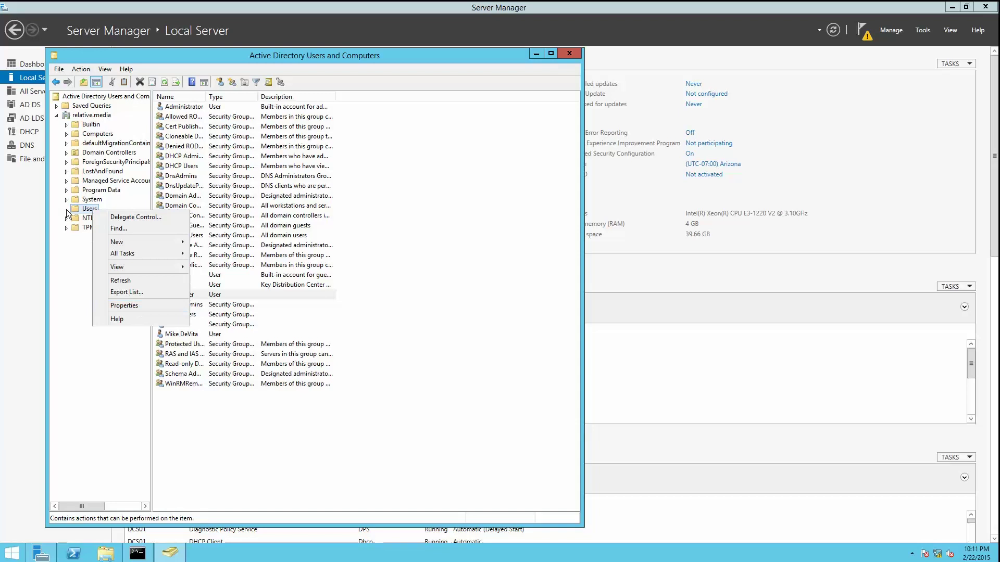
click(128, 305)
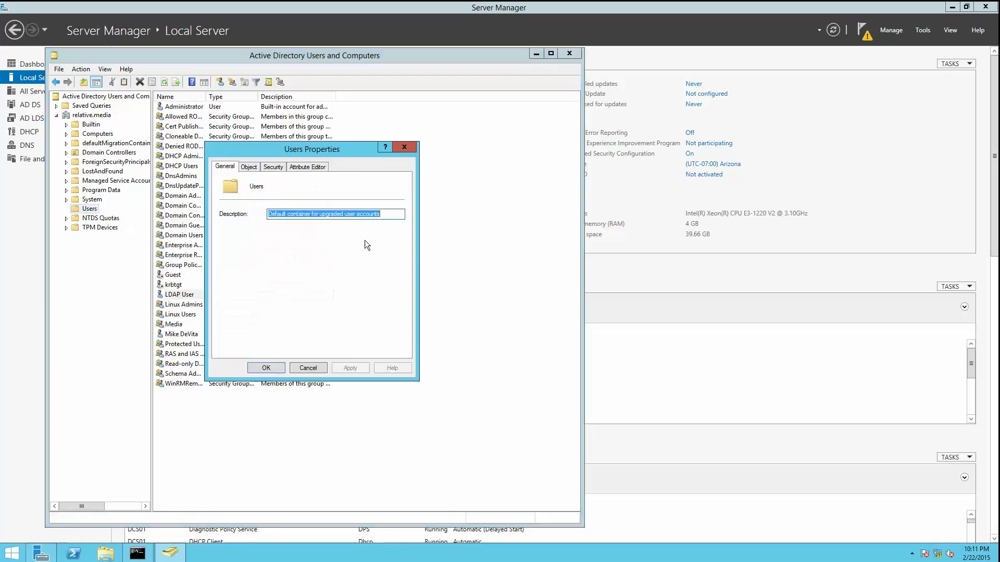
click(308, 166)
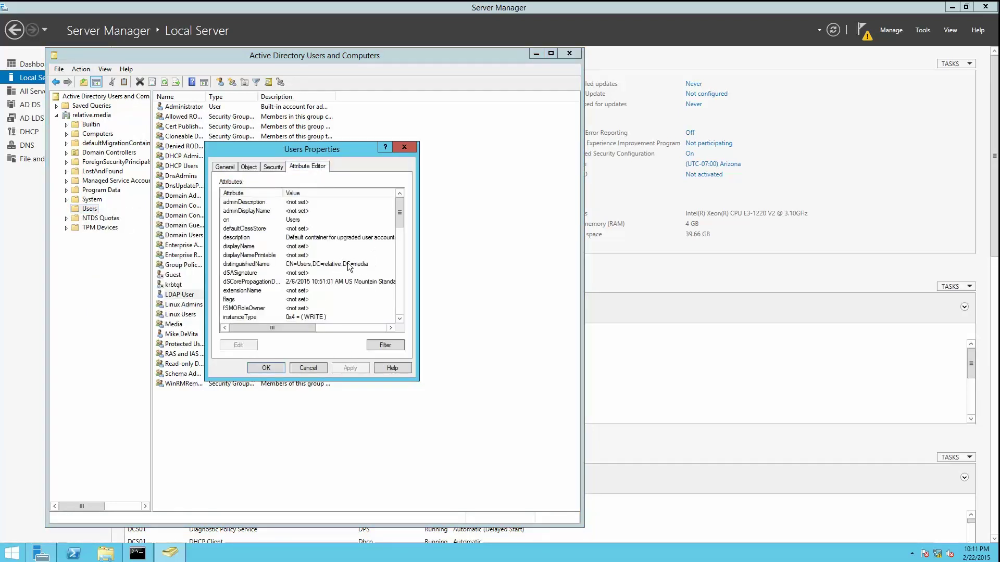
click(324, 264)
click(239, 345)
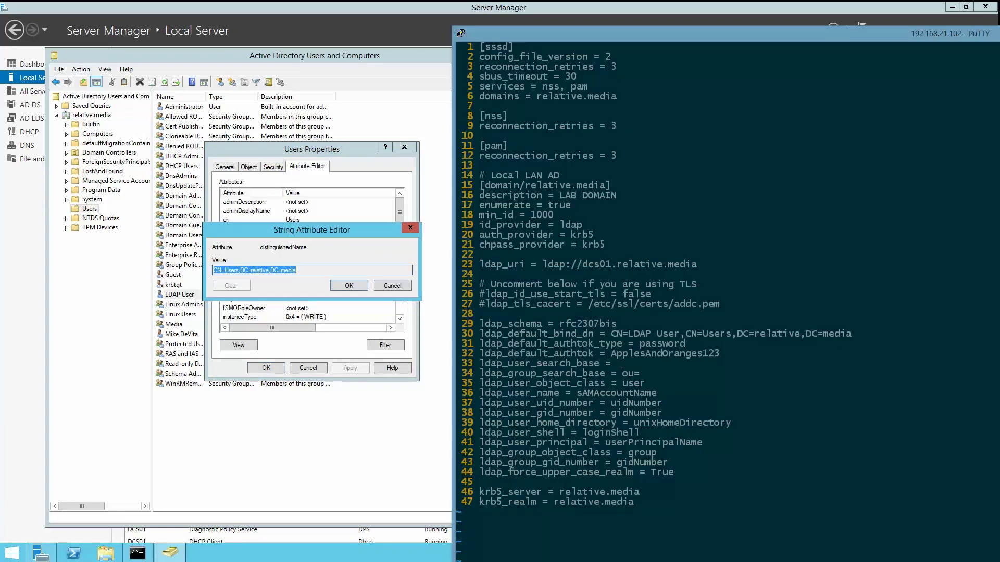
- Type CN=Users,DC=relative,DC=media into both search-base keys, removing the stray hyphen after DC=
text(CN=Users,DC=-relative,DC=media)
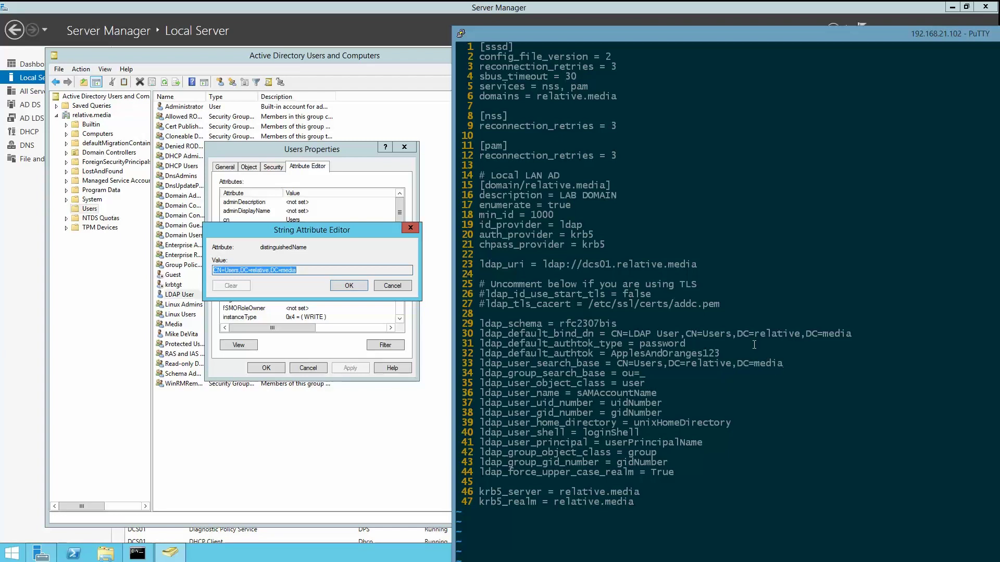
key(BackSpace)
key(BackSpace)
text(CN=Users)
text(,DC=)
text(-)
key(BackSpace)
text(relative,DC=media)
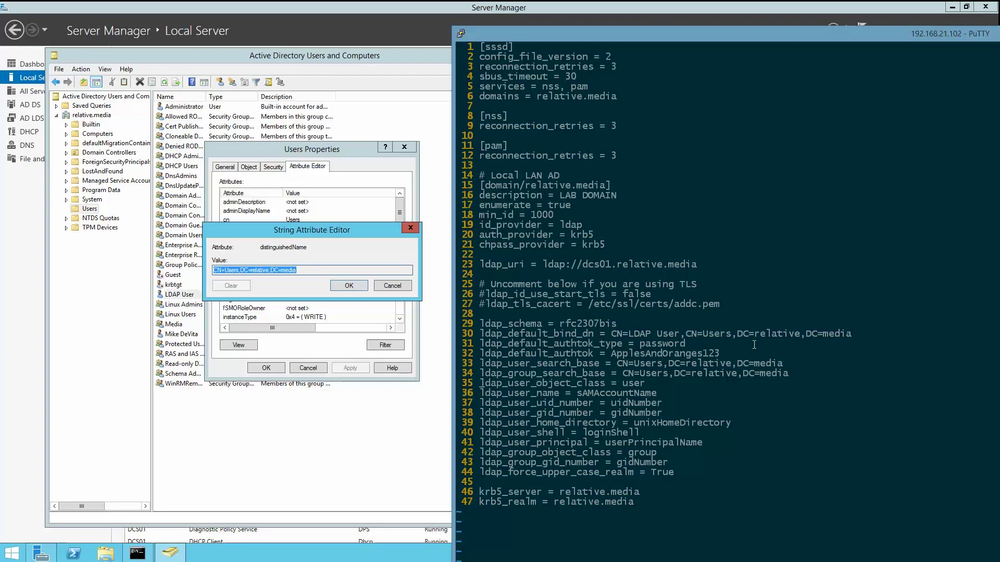
- Highlight lines 35–44, then the krb5 lines, in vim visual mode to explain them
key(v)
key(j)
key(j)
key(j)
key(j)
key(j)
key(j)
key(j)
key(j)
key(j)
key(j)
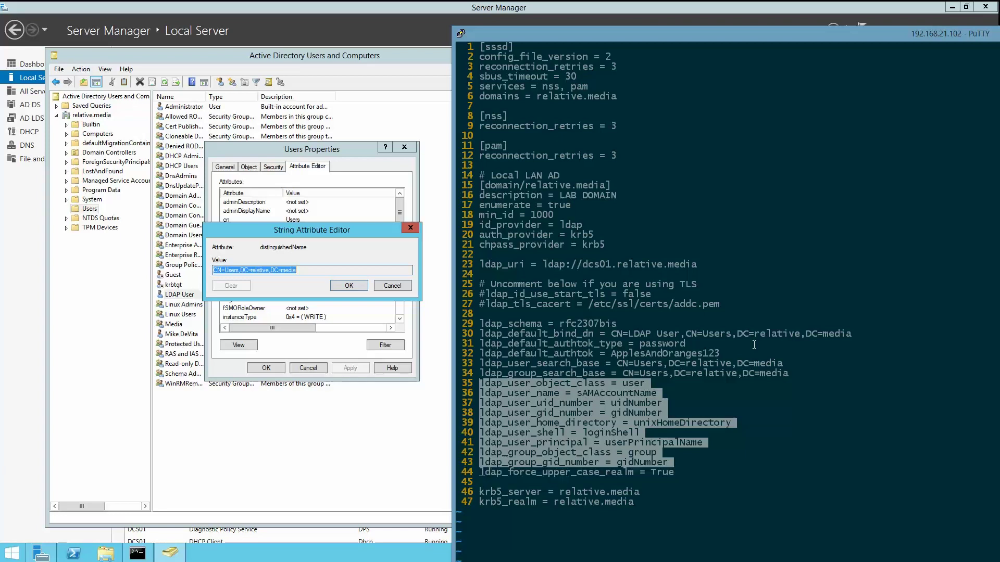
click(754, 345)
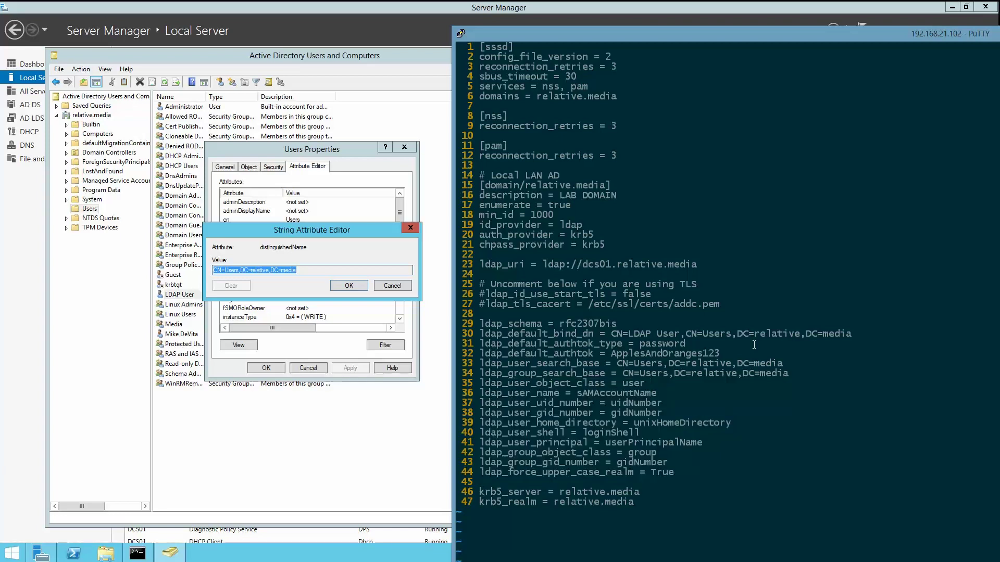
key(shift+v)
key(j)
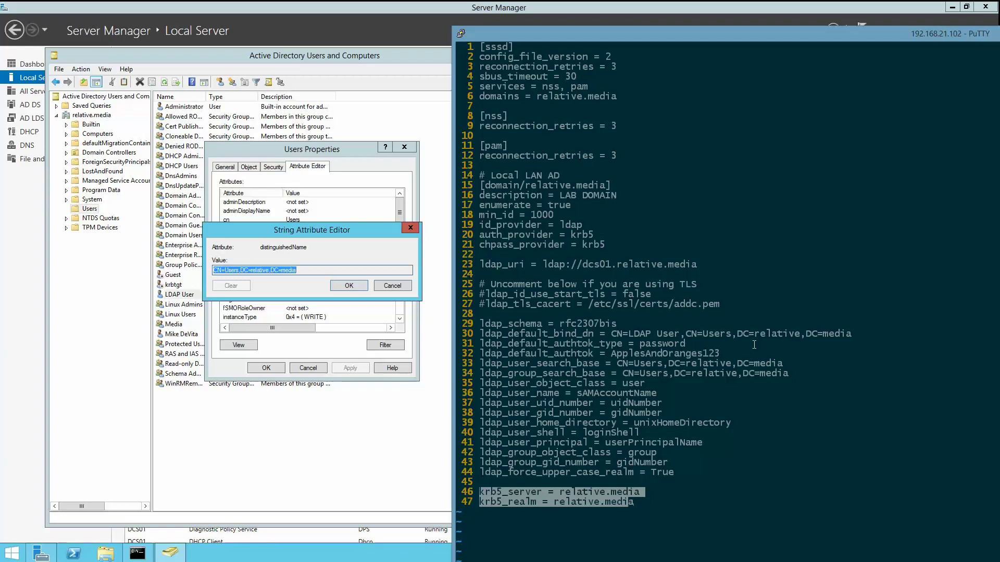
key(y)
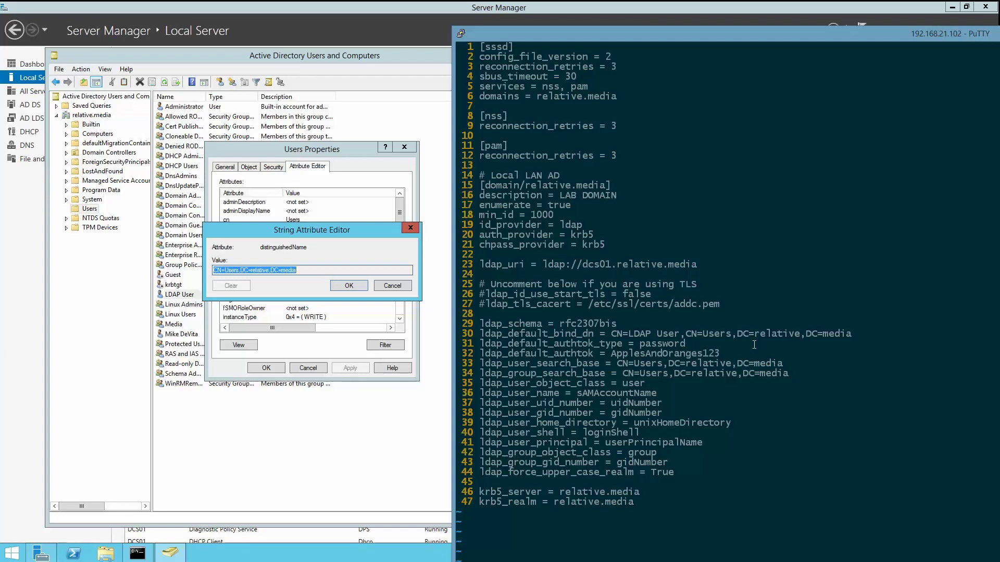
drag(627, 36, 173, 1)
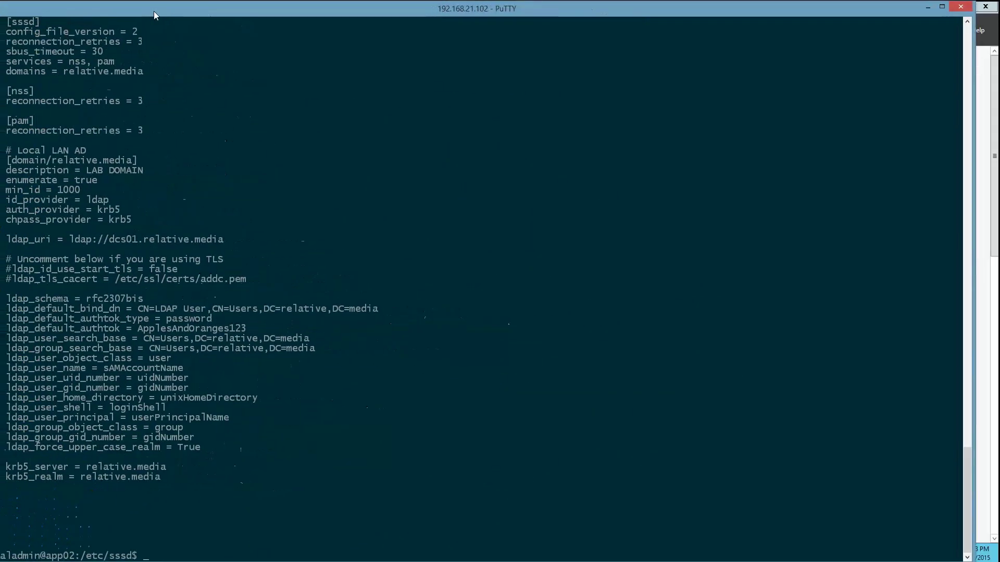
text(clear)
key(Return)
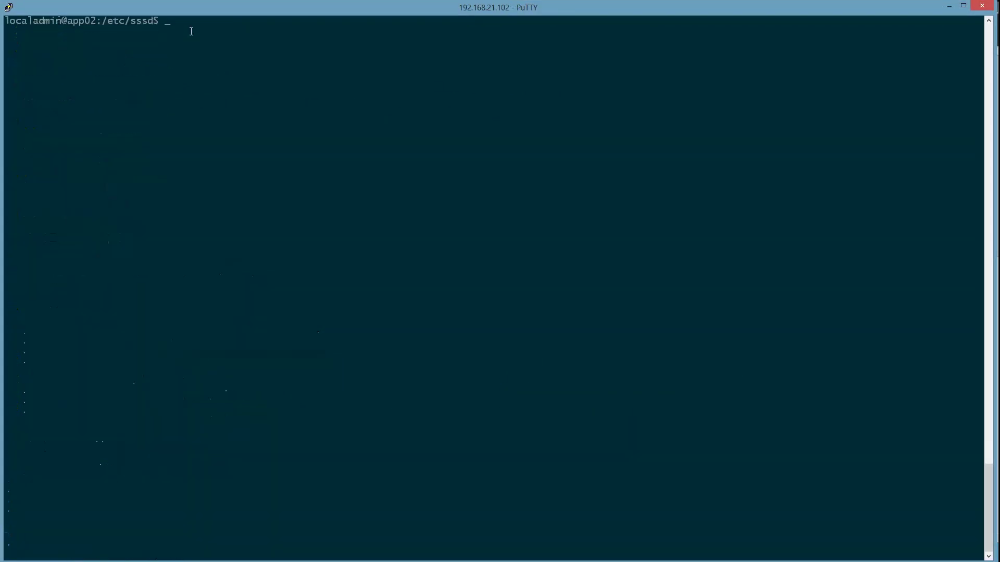
text(sudo vim /etc/n)
key(Tab)
key(Tab)
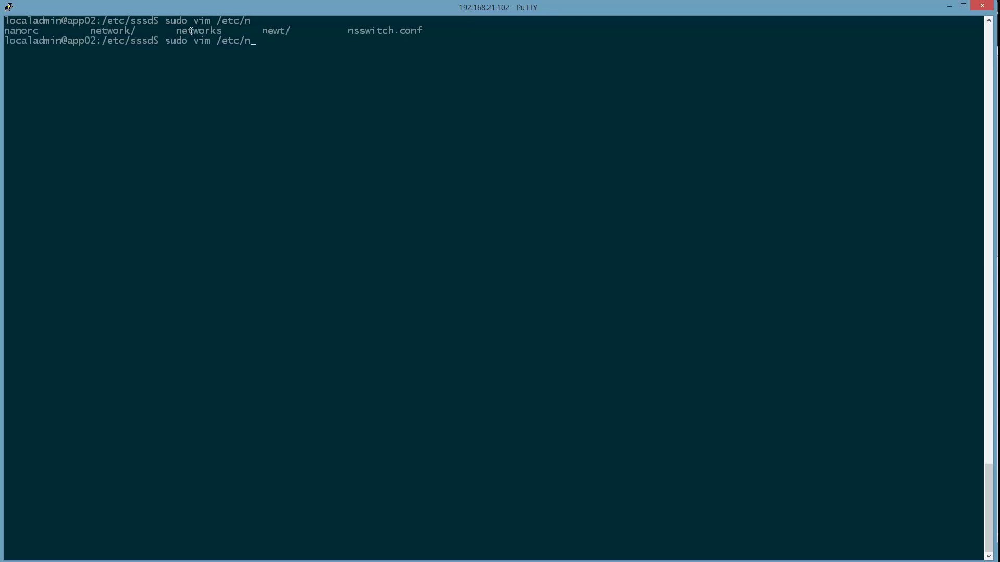
text(s)
key(Tab)
key(Return)
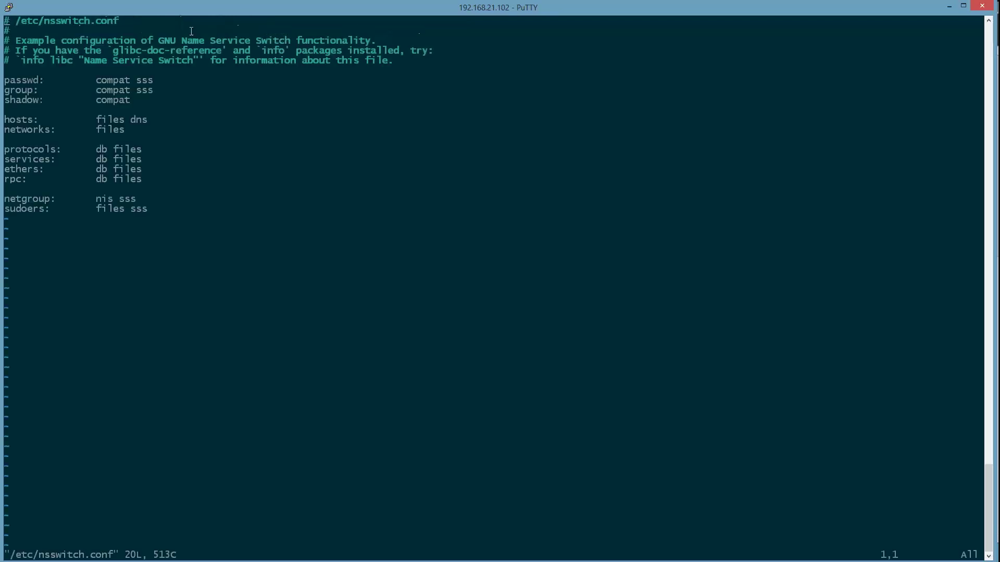
key(Down)
key(Down)
key(Down)
key(Down)
key(Down)
key(Down)
key(Down)
key(Down)
key(Down)
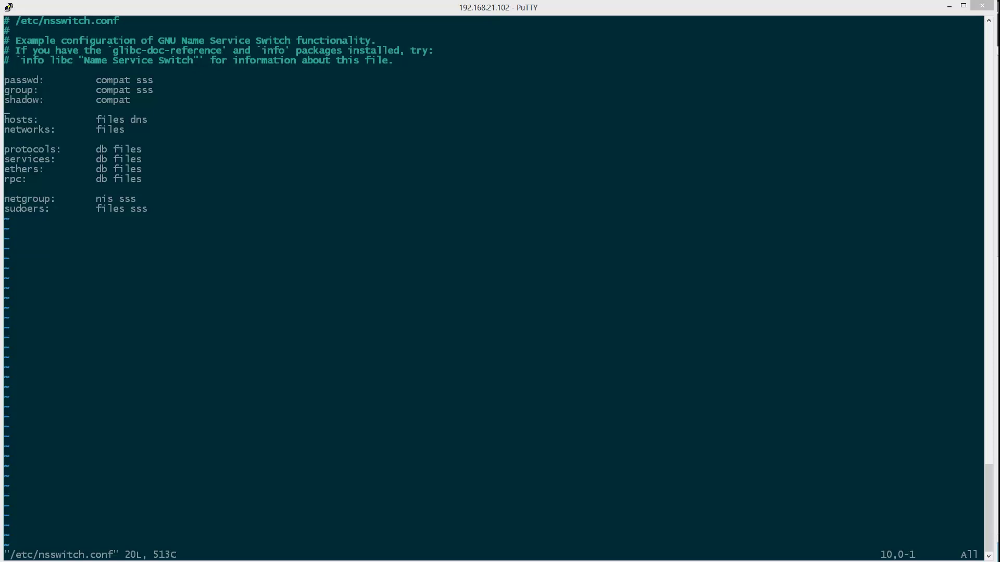
key(Up)
key(Up)
key(Up)
key(End)
key(Down)
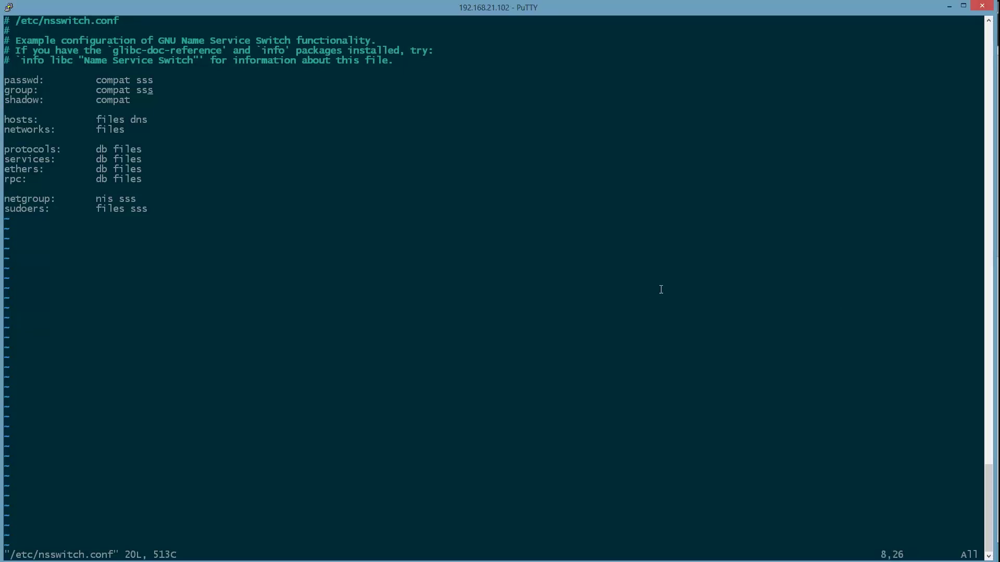
key(Down)
key(Down)
key(Down)
key(Down)
key(Down)
key(Down)
key(Down)
key(Down)
key(Down)
key(Down)
key(Down)
key(Down)
text(:q)
key(Return)
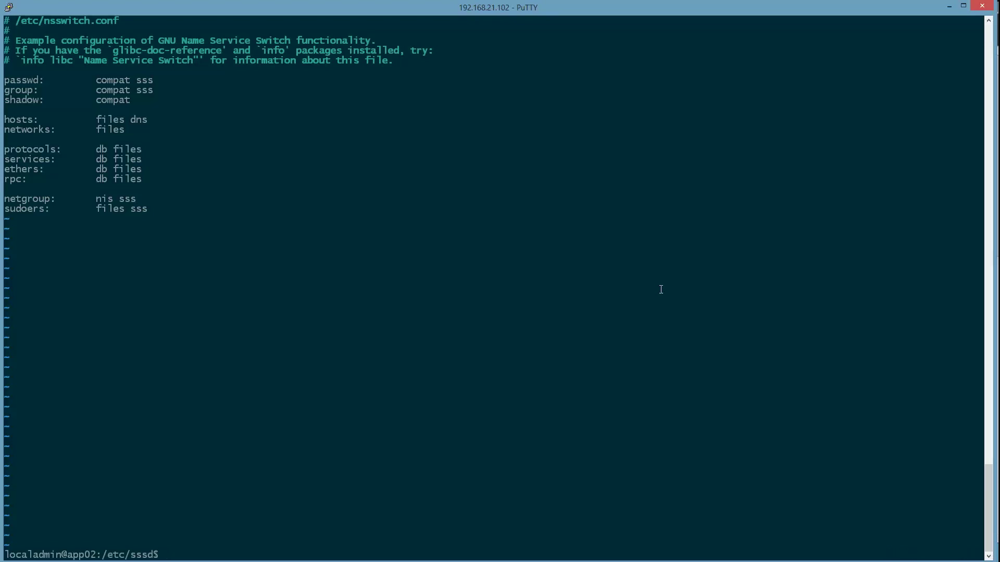
- Clear the terminal and list available service names, then abandon the service command
text(clear)
key(Return)
text(sudo service)
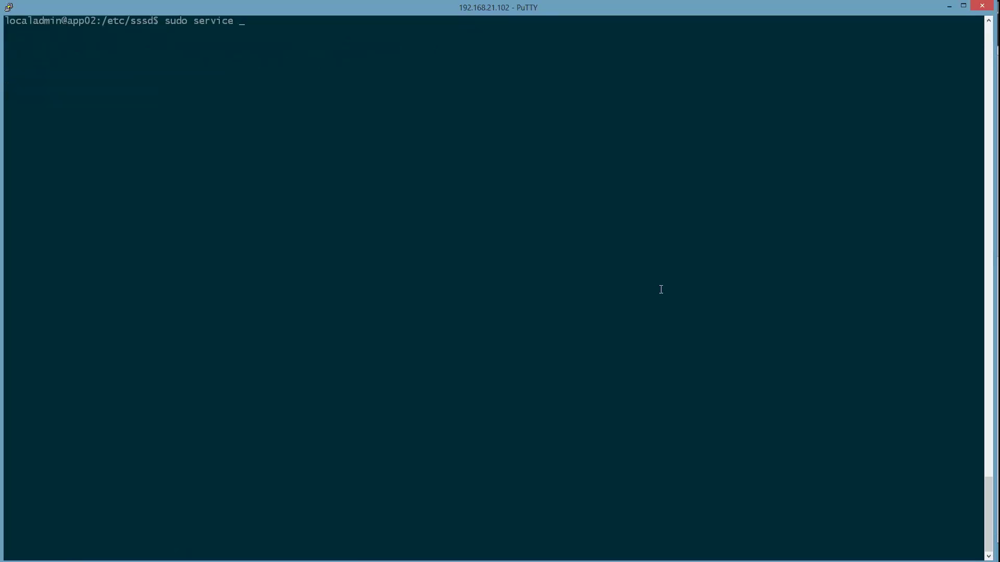
key(Tab)
key(Tab)
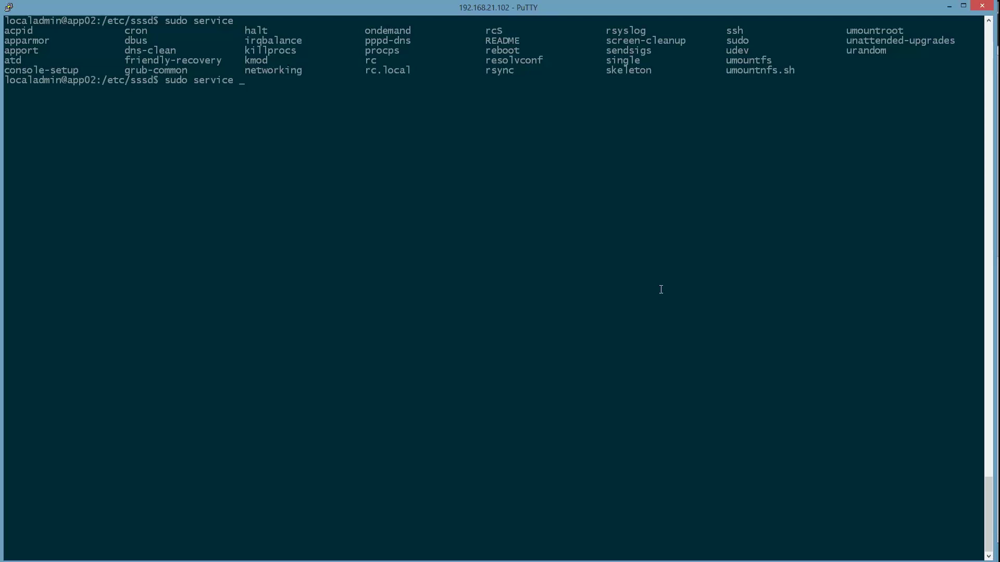
key(ctrl+c)
- Clear the screen and reboot the Linux host with sudo shutdown -r now
text(clear)
key(Return)
text(sudo sh)
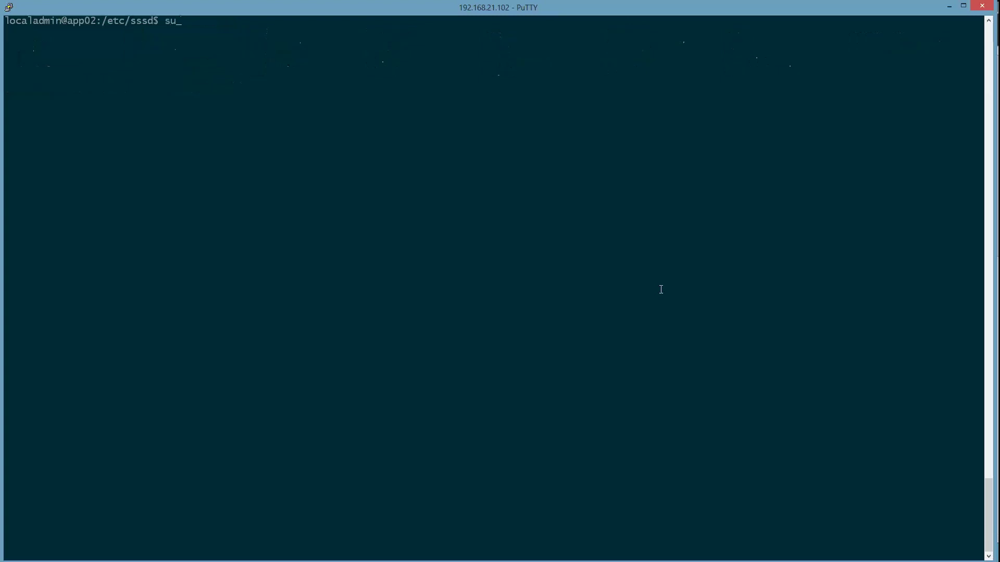
text(utdown -r now)
key(Return)
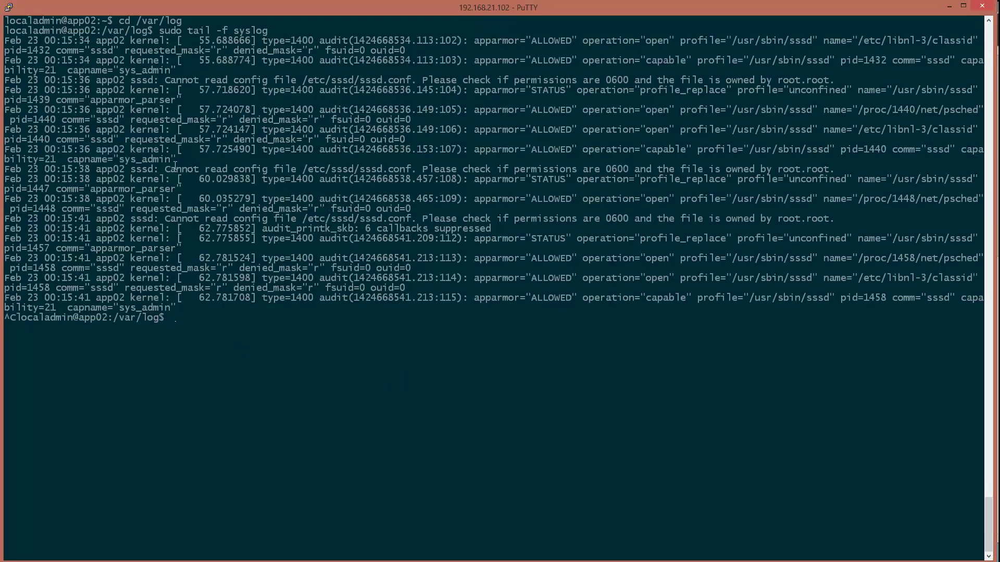
- Highlight the sssd cannot-read-config error and the earlier tail command
drag(97, 174, 836, 170)
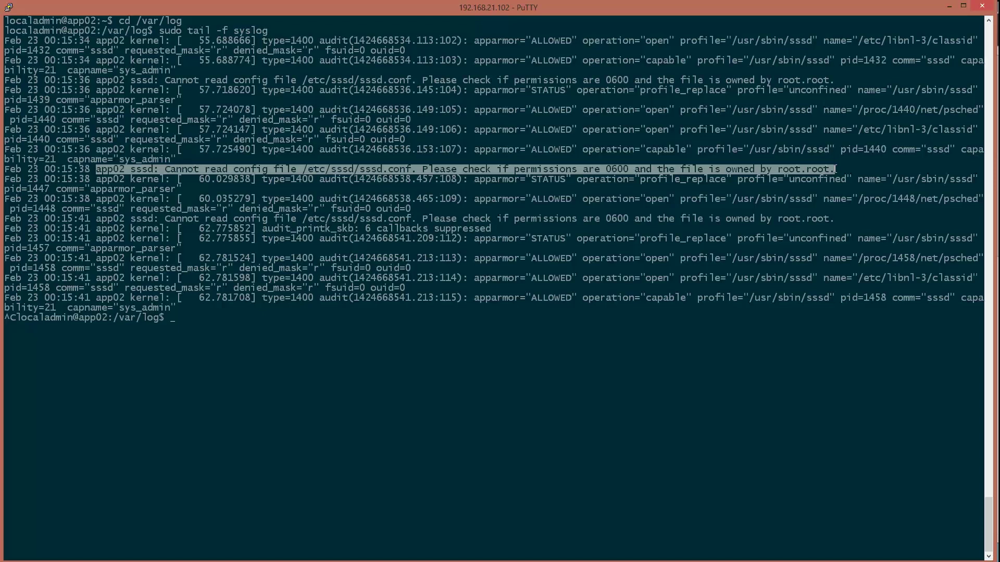
click(475, 417)
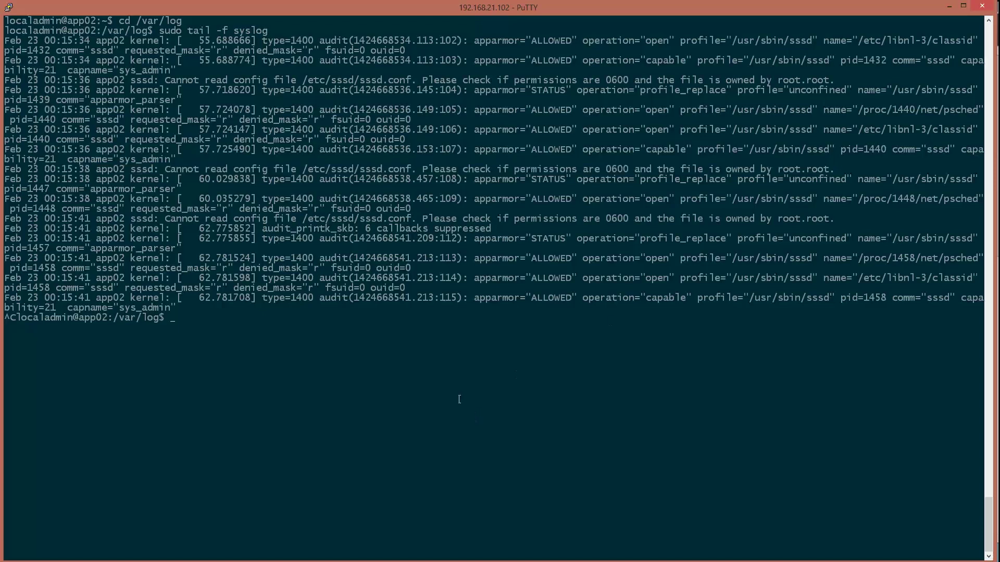
drag(162, 30, 276, 30)
click(278, 30)
- Follow /var/log/syslog with sudo tail -f, point out repeated sssd errors, then stop it
text(sudo tail -f /var/log/syslog)
key(Return)
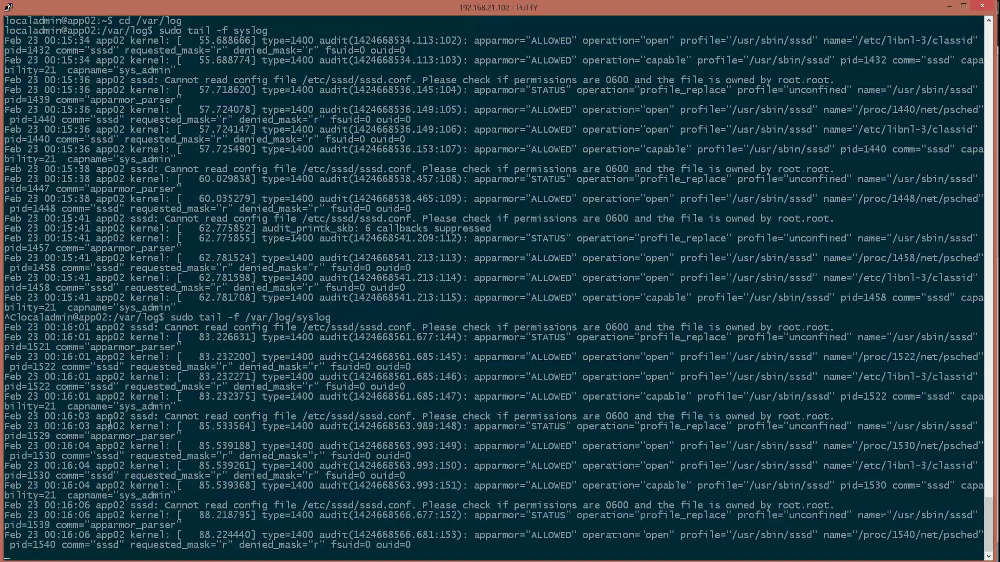
drag(158, 387, 476, 545)
click(96, 274)
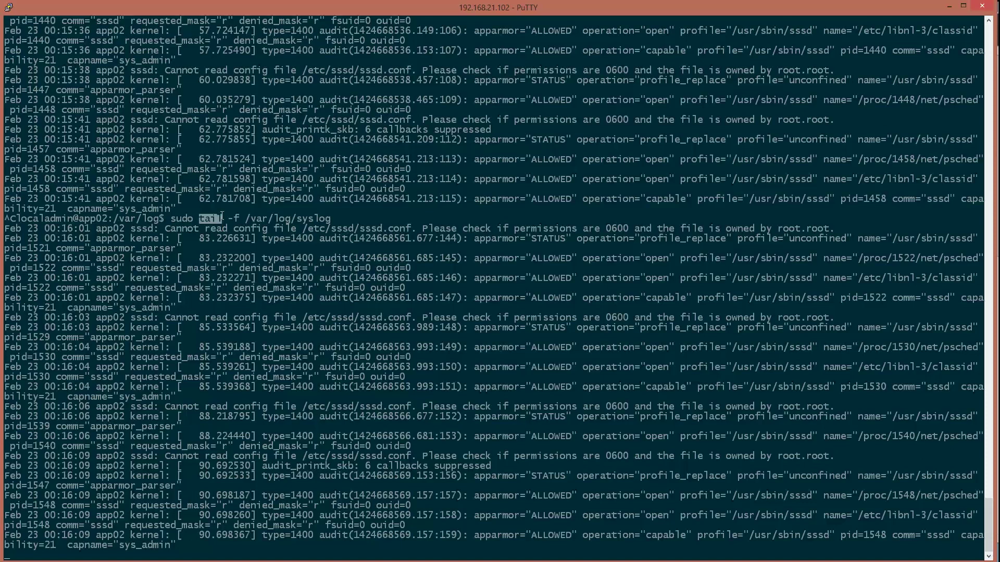
triple_click(223, 219)
key(ctrl+c)
click(116, 219)
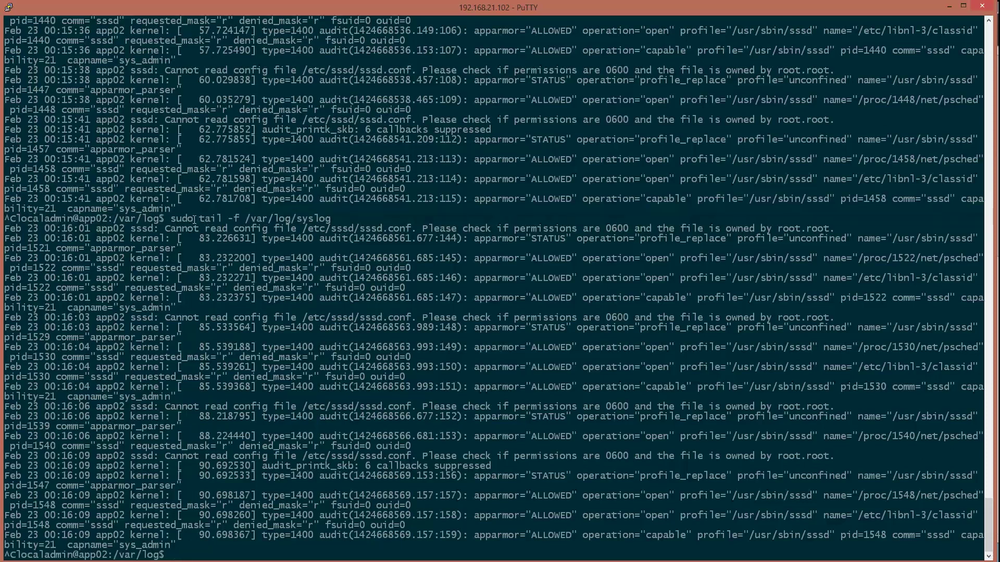
drag(329, 221, 245, 221)
- Move into /etc/sssd and list its files with permissions using ls -alh
click(373, 434)
text(clear)
key(Return)
text(cd /etc/sssd)
key(Return)
text(ss)
key(BackSpace)
key(BackSpace)
text(ls -alh)
key(Return)
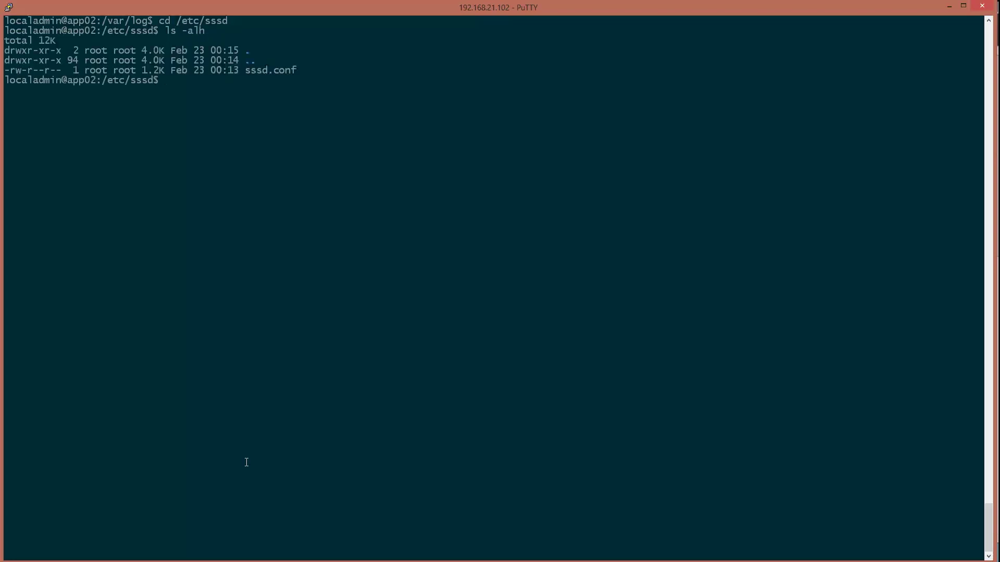
- Run sudo chmod 0600 on sssd.conf, point out group and others read bits, then clear
text(sudo chown)
key(BackSpace)
key(BackSpace)
key(BackSpace)
key(BackSpace)
text(mod 0600 sssd.conf)
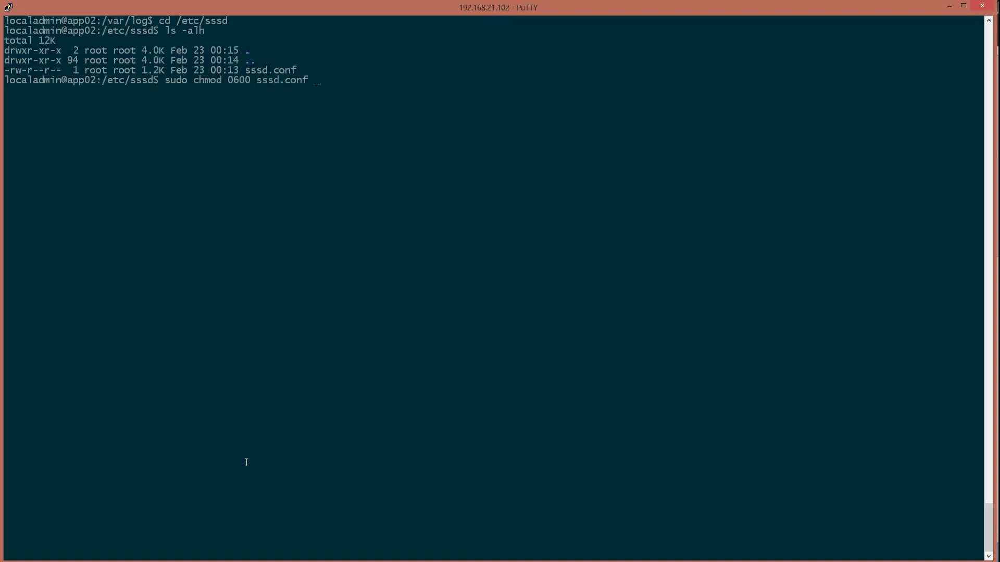
key(Tab)
key(Return)
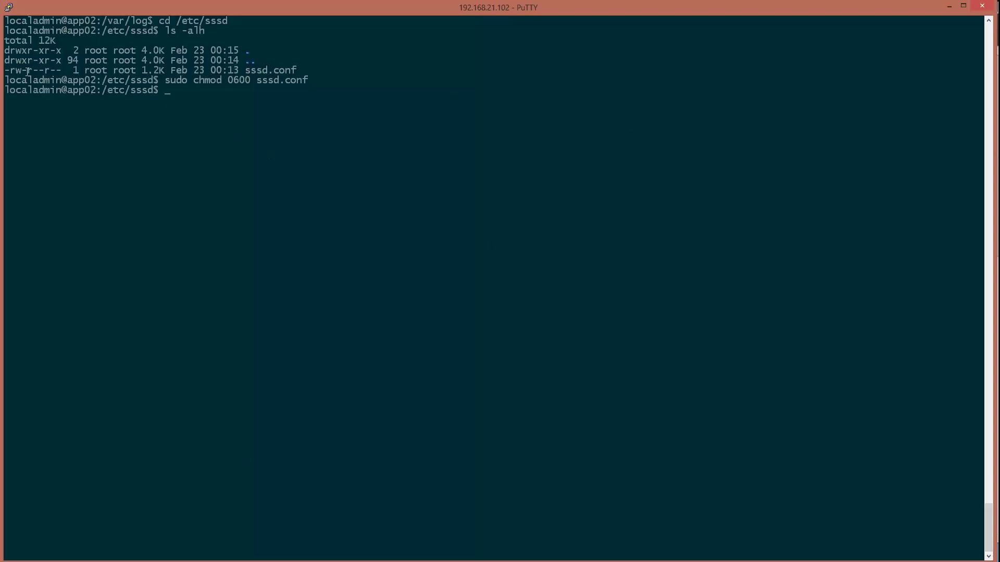
drag(28, 71, 32, 71)
drag(38, 71, 48, 71)
click(346, 133)
text(clear)
key(Return)
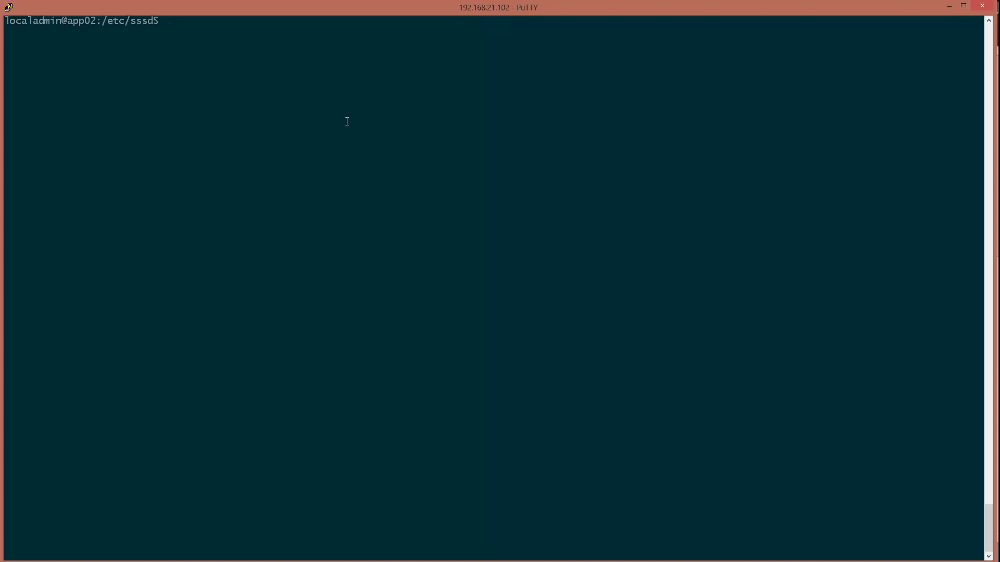
text(getent passwd)
key(Return)
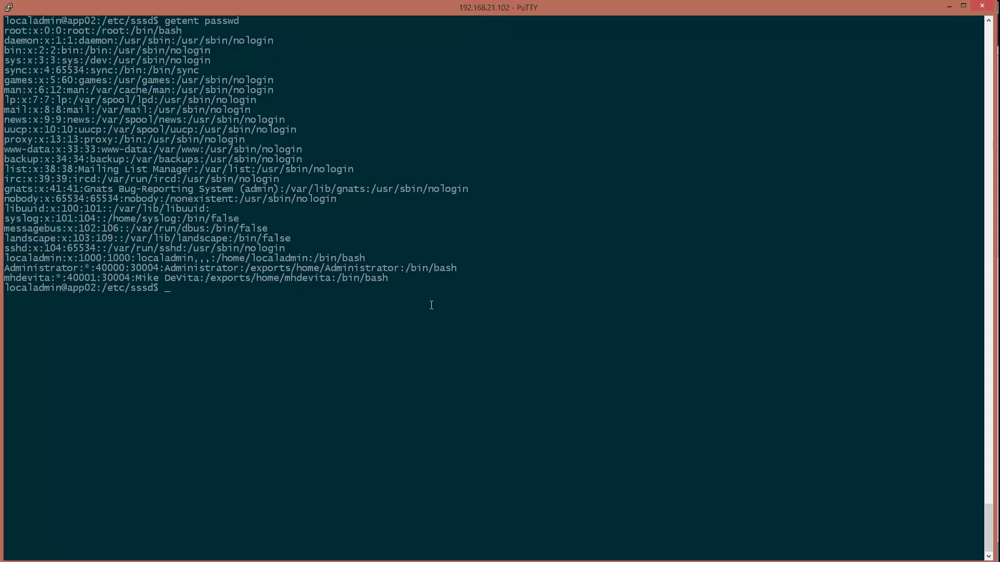
drag(391, 277, 10, 268)
triple_click(10, 268)
triple_click(209, 277)
click(251, 336)
drag(207, 279, 330, 281)
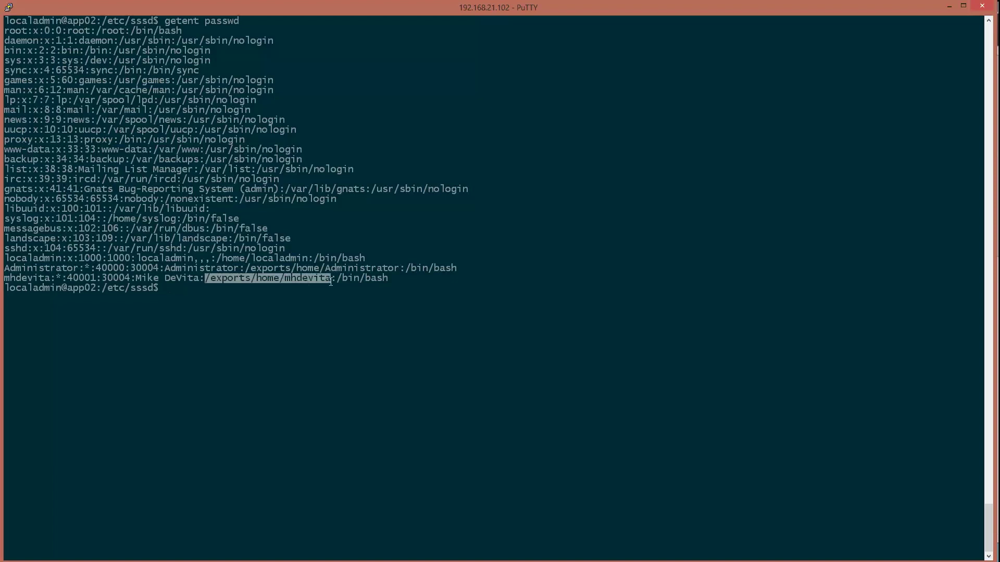
drag(247, 267, 400, 269)
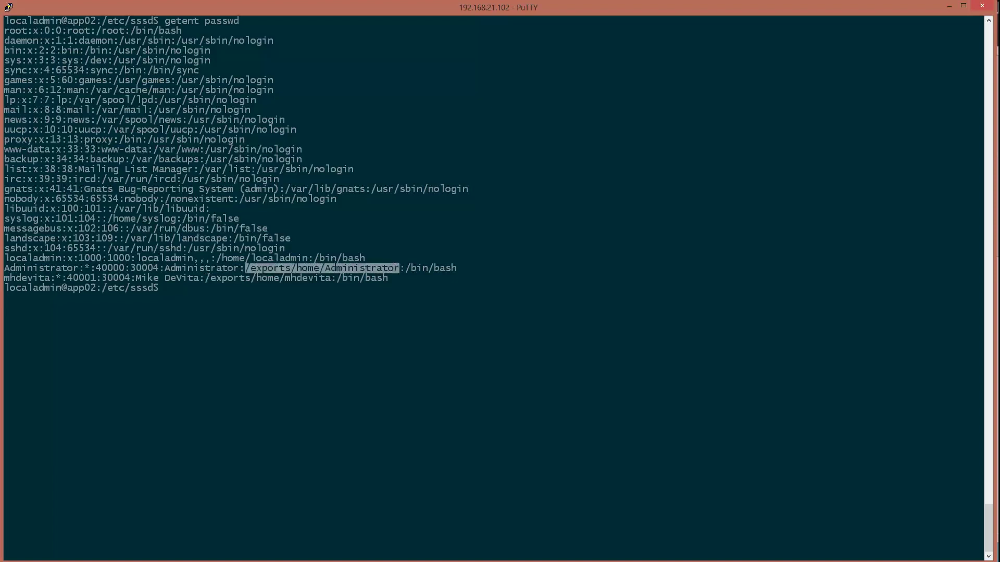
click(355, 333)
drag(247, 270, 295, 271)
click(283, 303)
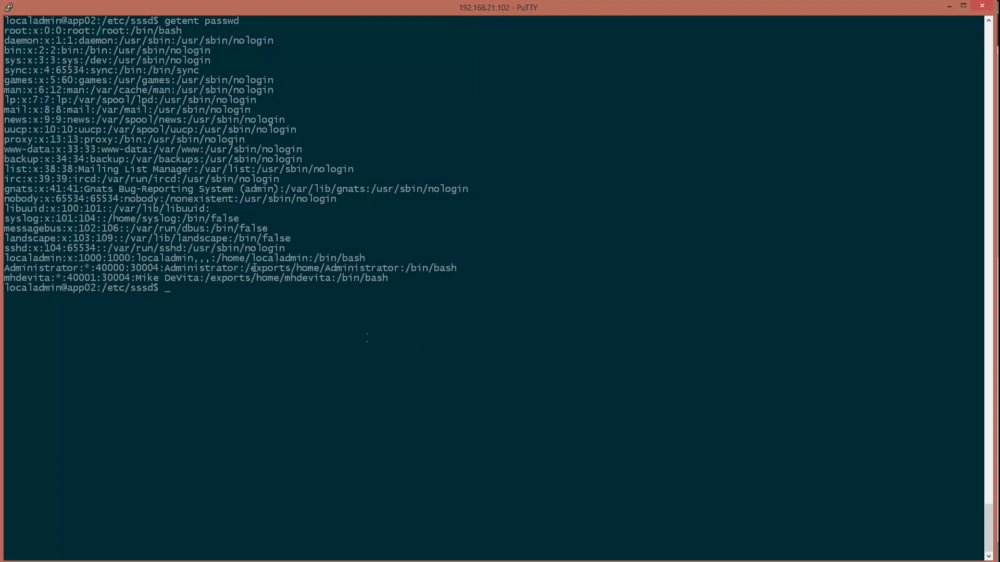
drag(246, 269, 296, 269)
drag(206, 278, 255, 281)
click(268, 346)
key(ctrl+l)
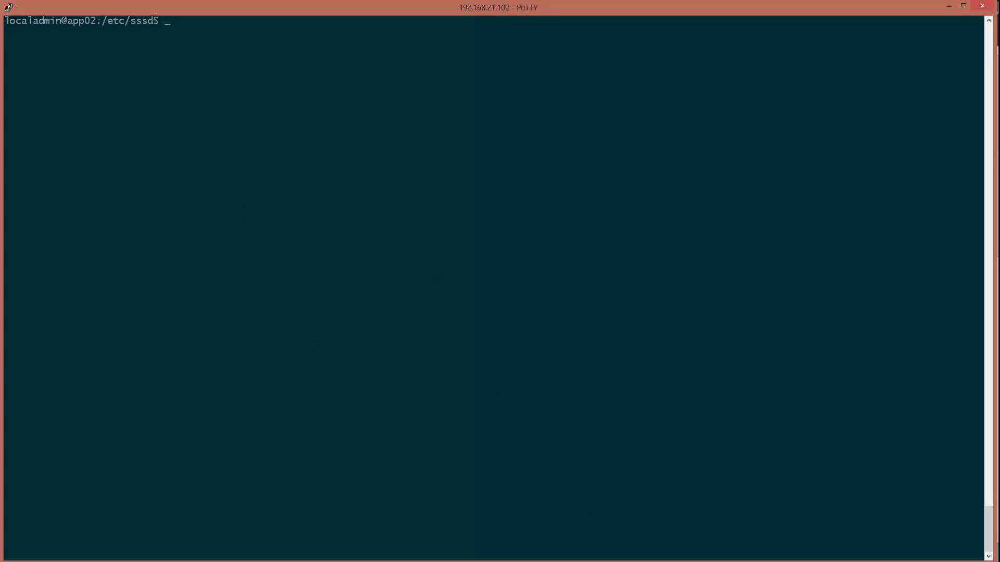
- Back on the server, cancel the String Attribute Editor and Users Properties, then select LDAP User
key(alt+Tab)
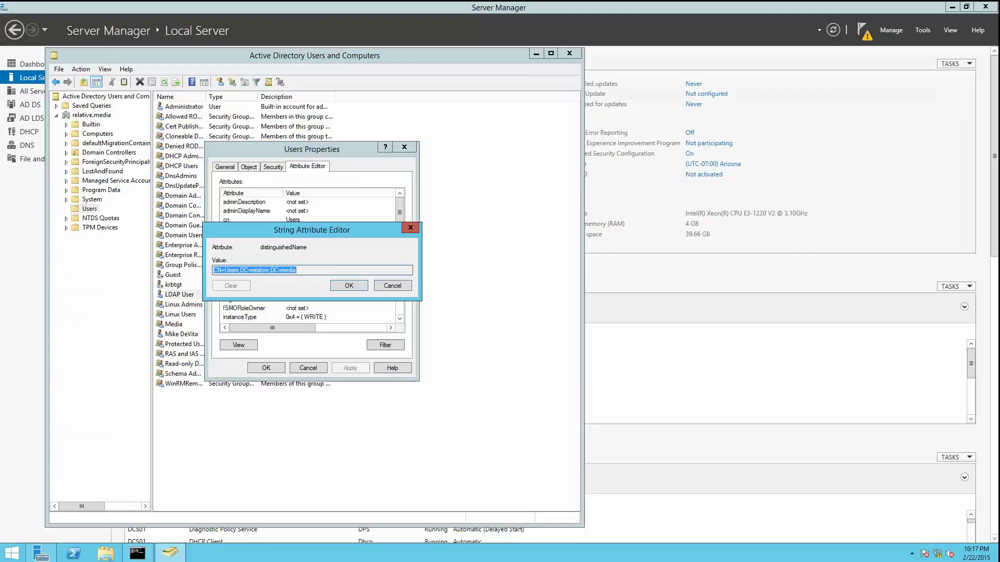
click(385, 288)
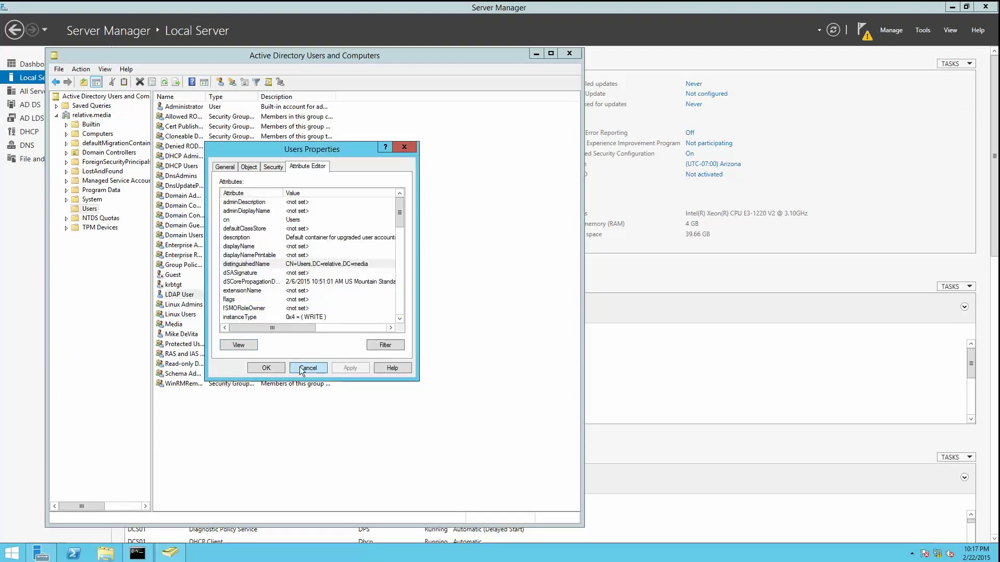
click(313, 368)
click(183, 296)
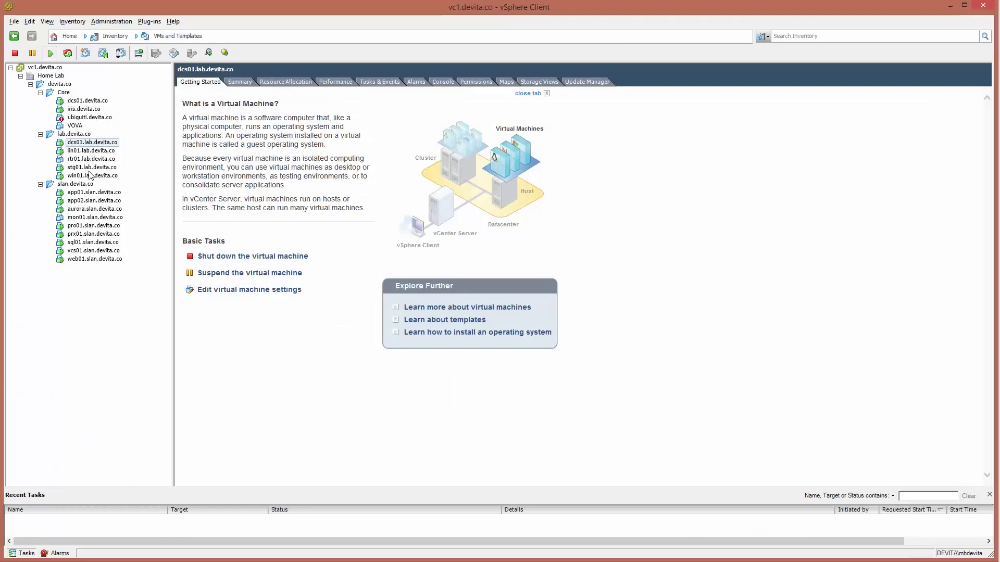
- Open the win01.lab.devita.co console and maximise it full screen on its Windows 7 desktop
click(90, 176)
click(119, 54)
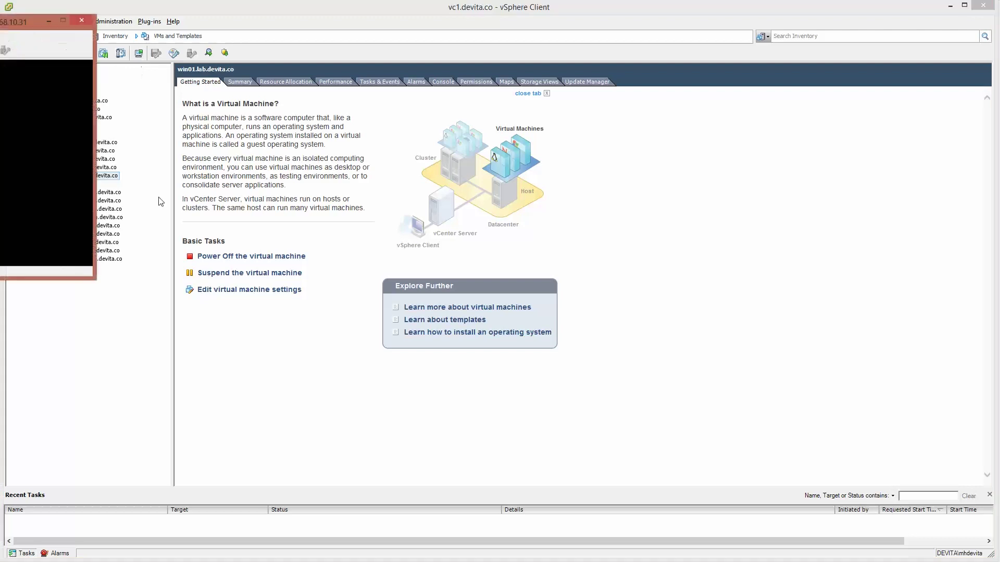
drag(21, 21, 95, 11)
drag(261, 264, 995, 555)
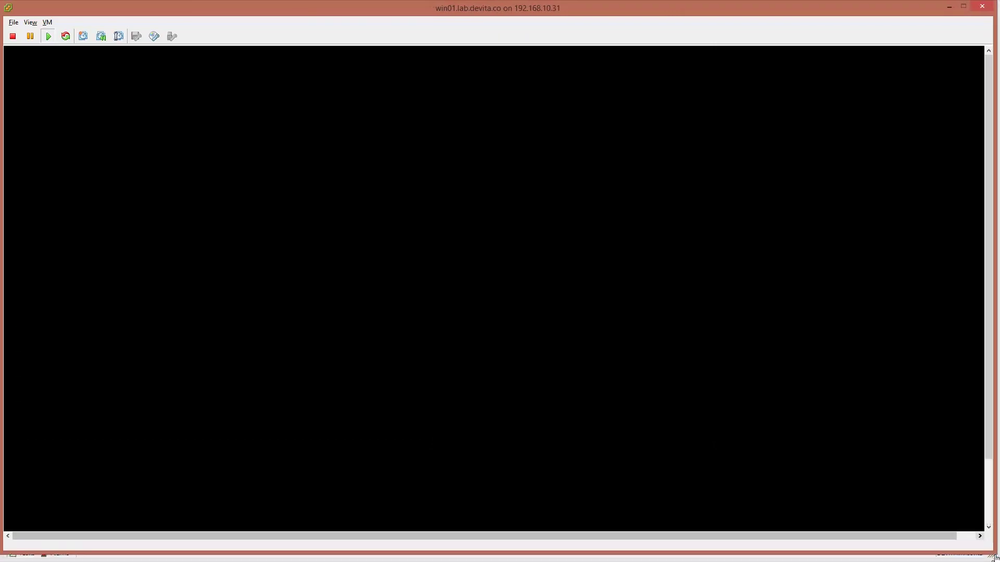
click(488, 324)
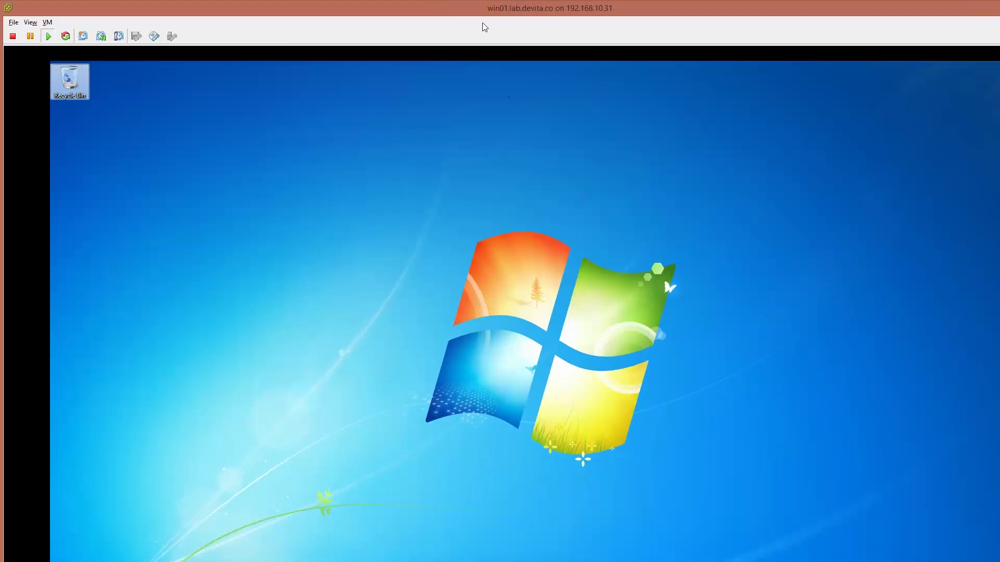
double_click(488, 8)
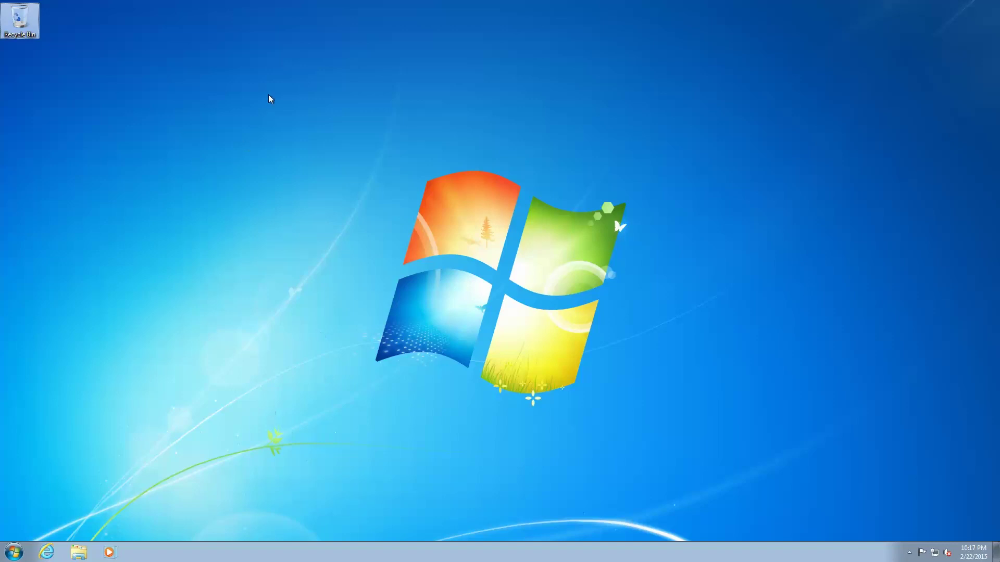
click(137, 99)
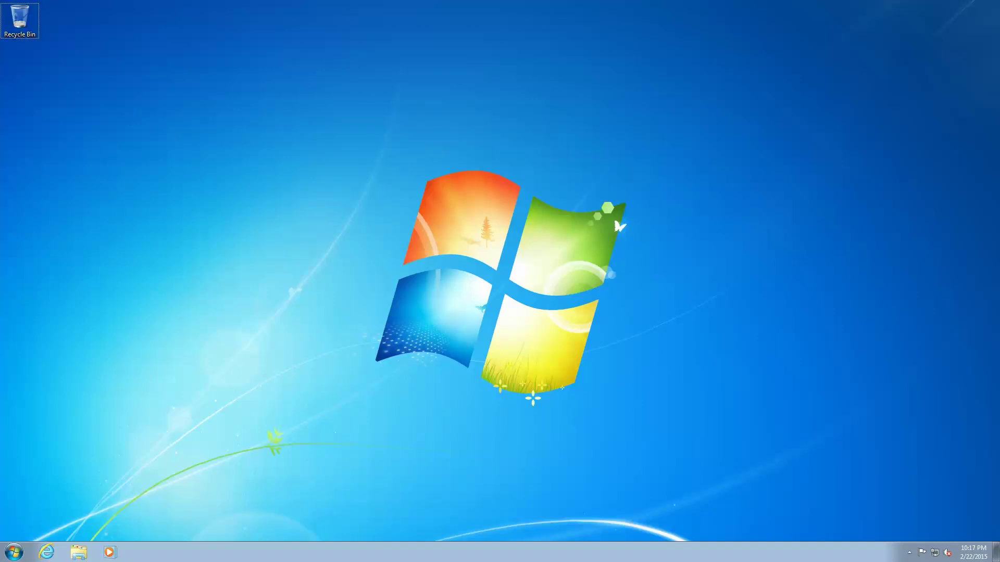